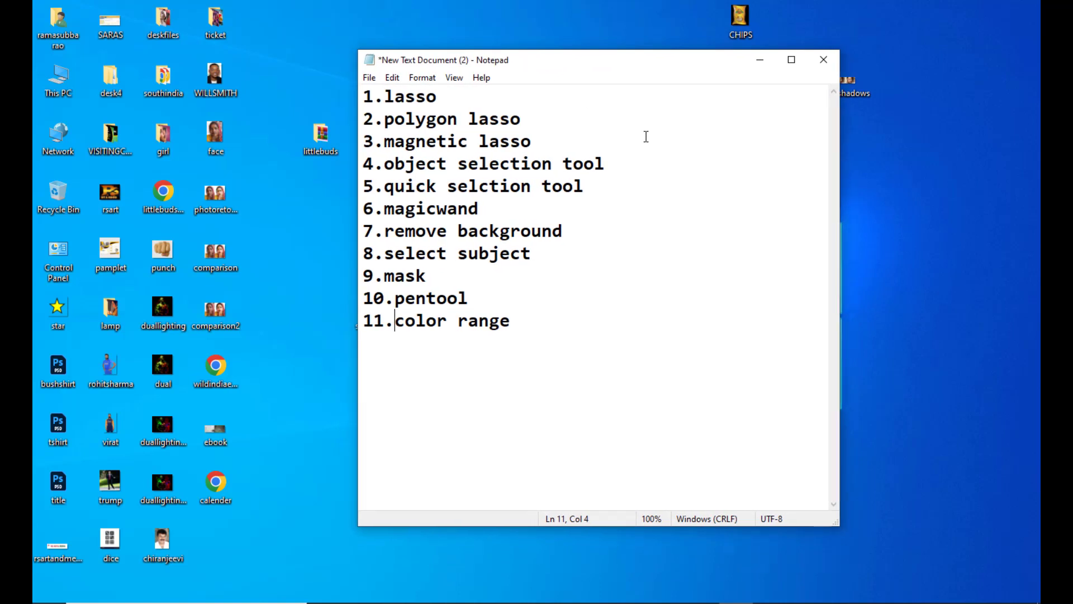
- Review the Notepad list of eleven selection methods, highlighting entries from lasso through color range
{"action": "left_click_drag", "start_coordinate": [599, 60], "coordinate": [615, 49]}
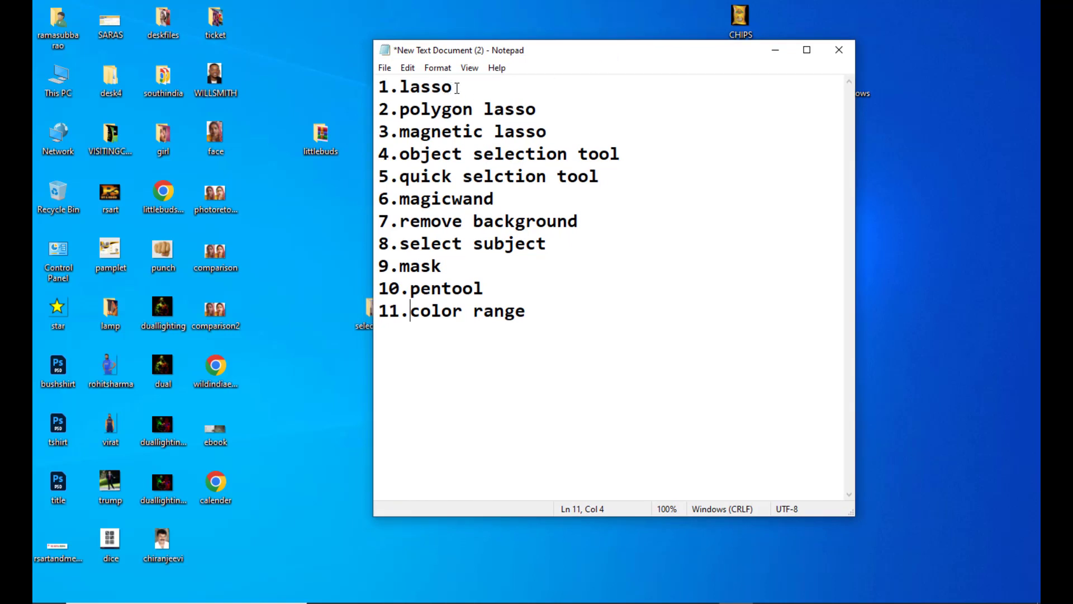
{"action": "left_click_drag", "start_coordinate": [456, 88], "coordinate": [442, 88]}
{"action": "left_click_drag", "start_coordinate": [551, 131], "coordinate": [393, 91]}
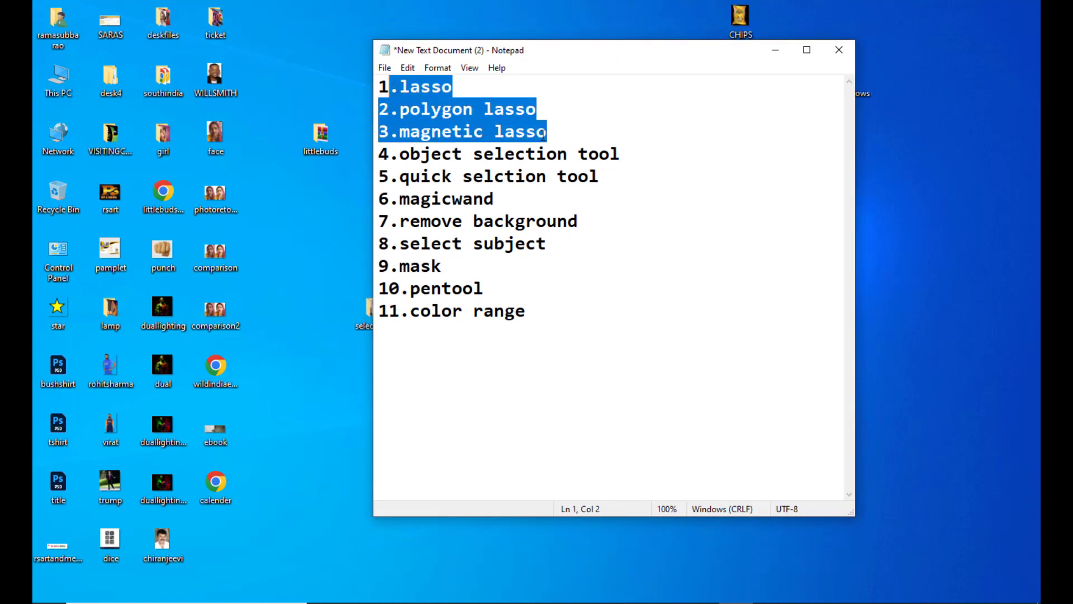
{"action": "left_click", "coordinate": [589, 130]}
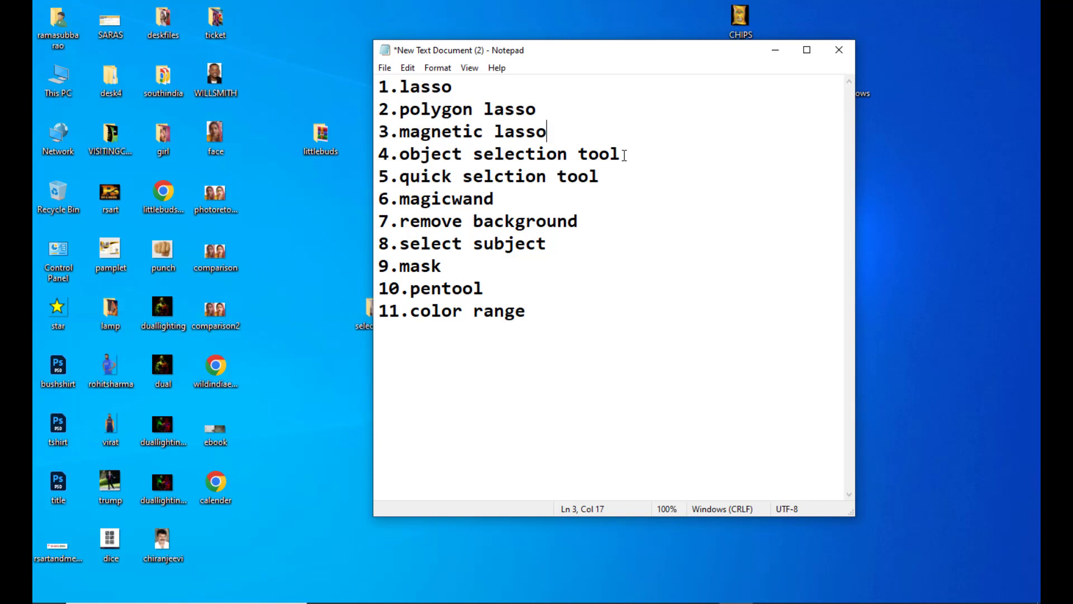
{"action": "left_click_drag", "start_coordinate": [622, 154], "coordinate": [405, 145]}
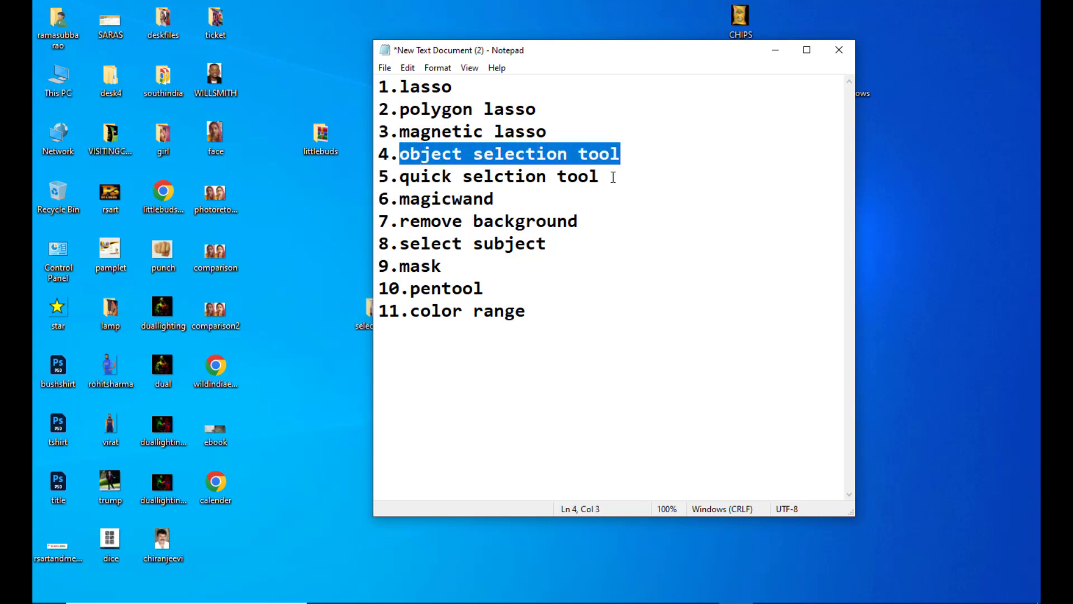
{"action": "left_click_drag", "start_coordinate": [606, 176], "coordinate": [399, 176]}
{"action": "left_click_drag", "start_coordinate": [495, 199], "coordinate": [399, 198]}
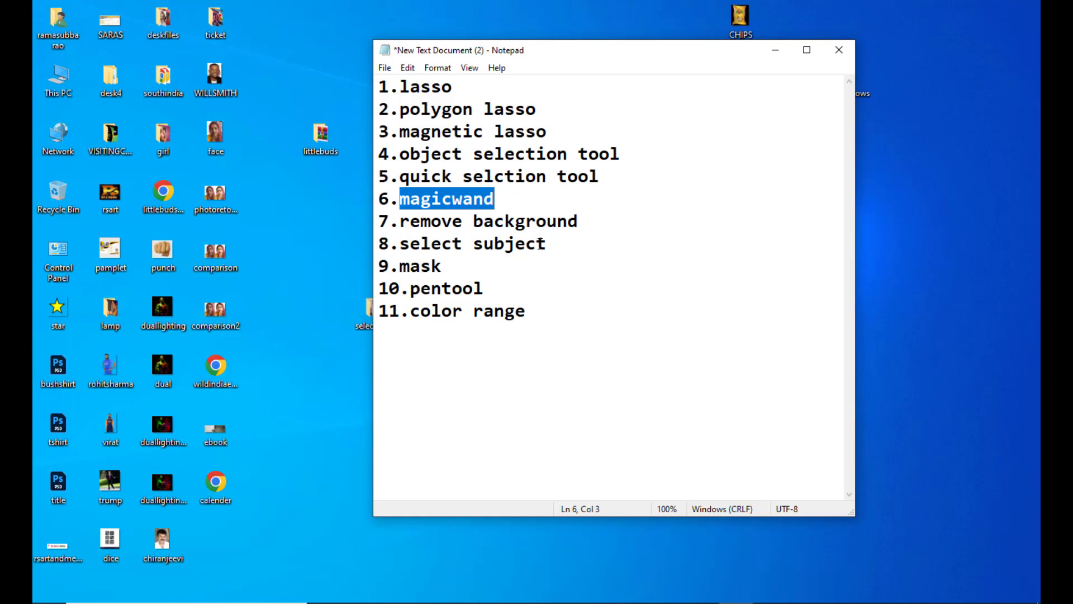
{"action": "left_click_drag", "start_coordinate": [547, 244], "coordinate": [390, 244]}
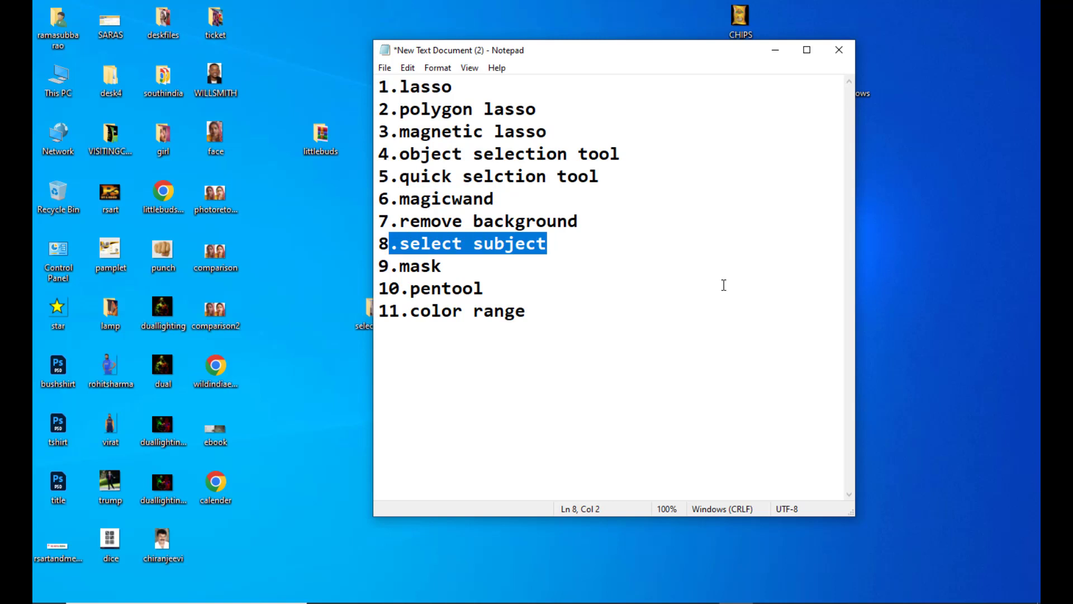
{"action": "left_click", "coordinate": [589, 246]}
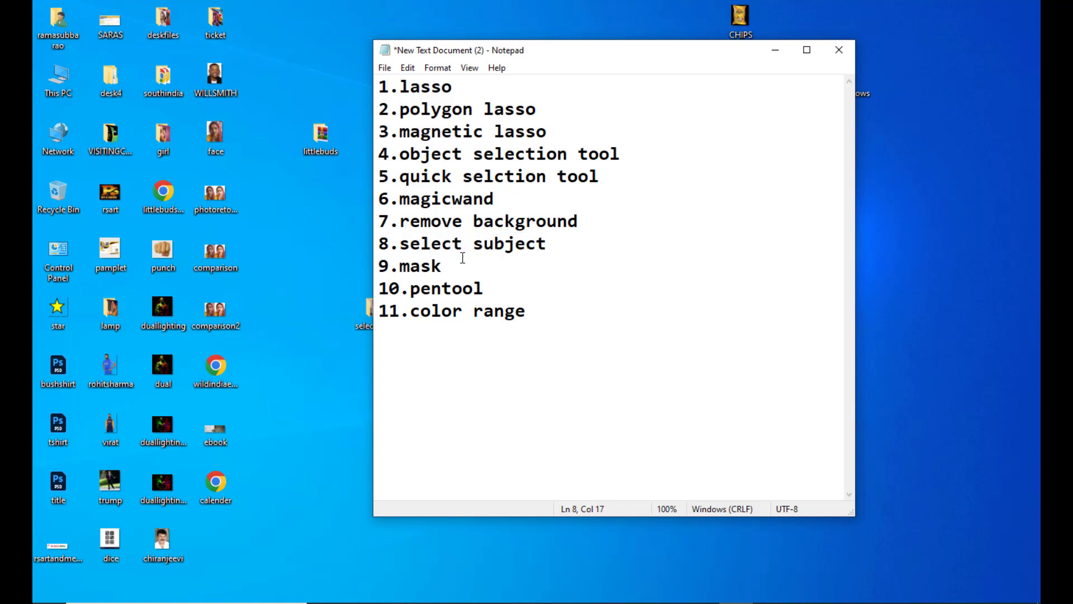
{"action": "left_click_drag", "start_coordinate": [444, 267], "coordinate": [400, 269]}
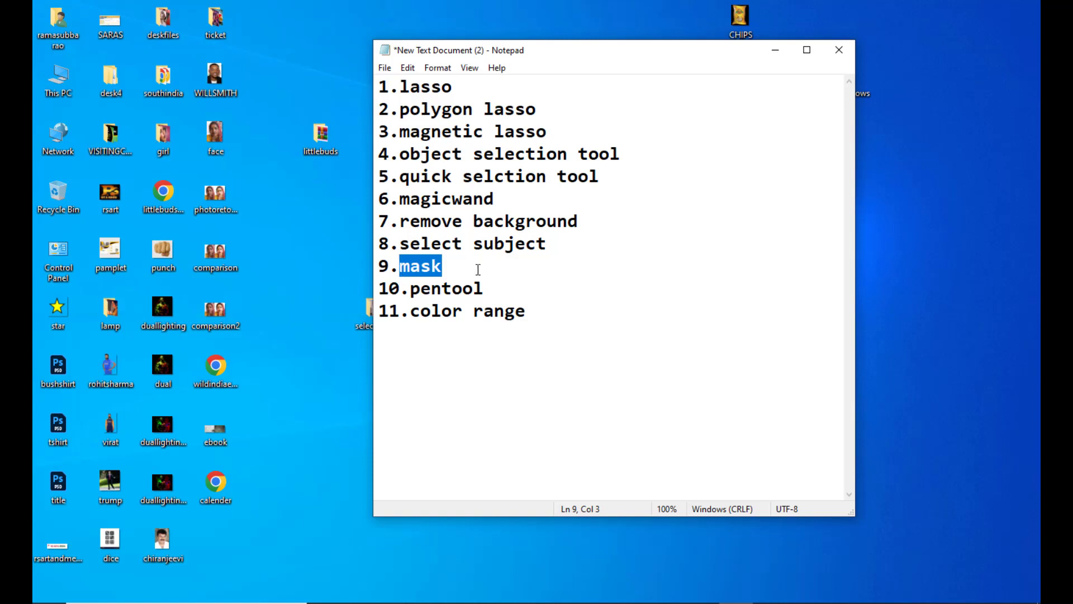
{"action": "left_click_drag", "start_coordinate": [485, 289], "coordinate": [412, 289]}
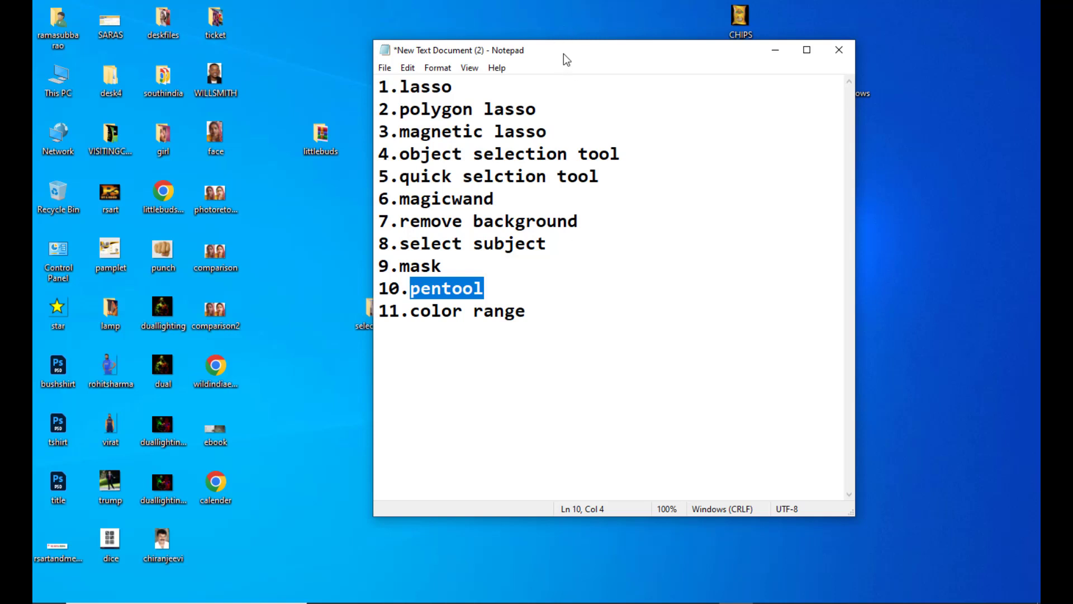
{"action": "left_click_drag", "start_coordinate": [563, 54], "coordinate": [553, 51]}
{"action": "left_click_drag", "start_coordinate": [519, 308], "coordinate": [396, 309]}
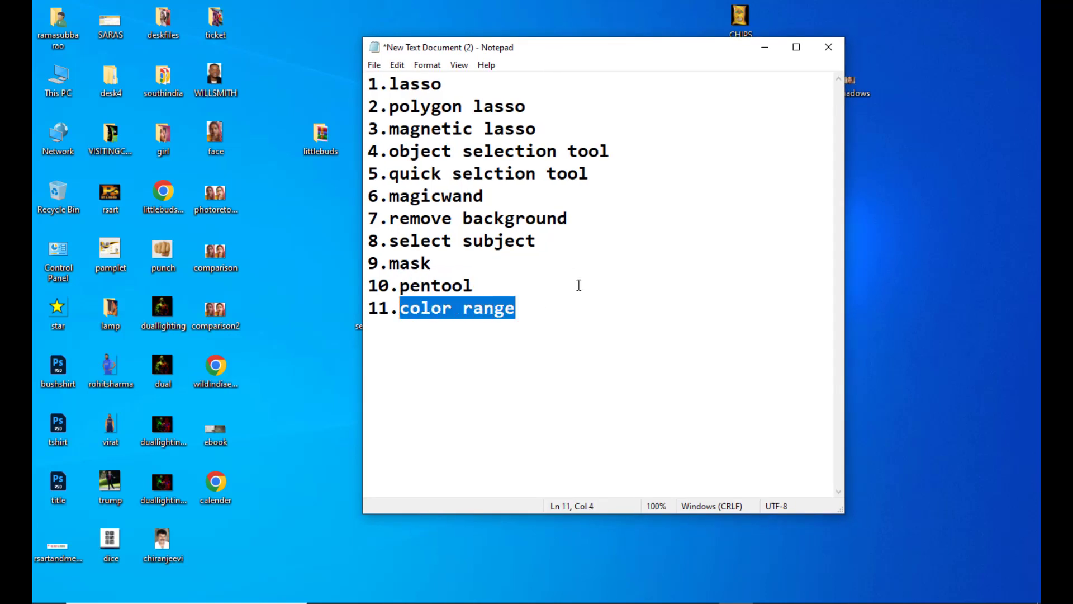
{"action": "left_click", "coordinate": [615, 274]}
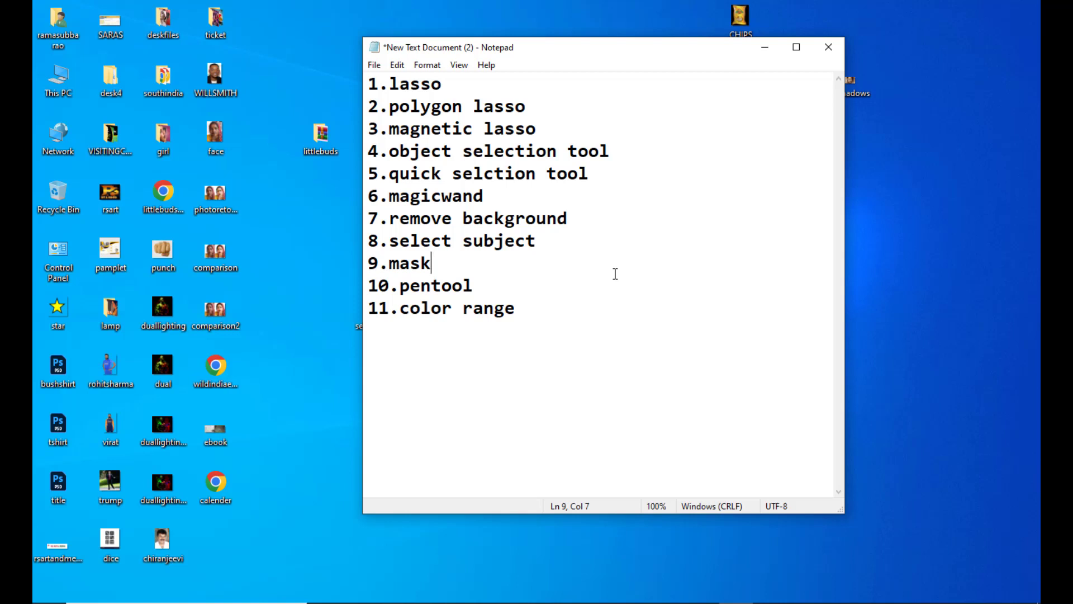
- Minimize the list, switch to Photoshop and trace the eagle in eagle.jpg with the Lasso tool
{"action": "left_click", "coordinate": [764, 47]}
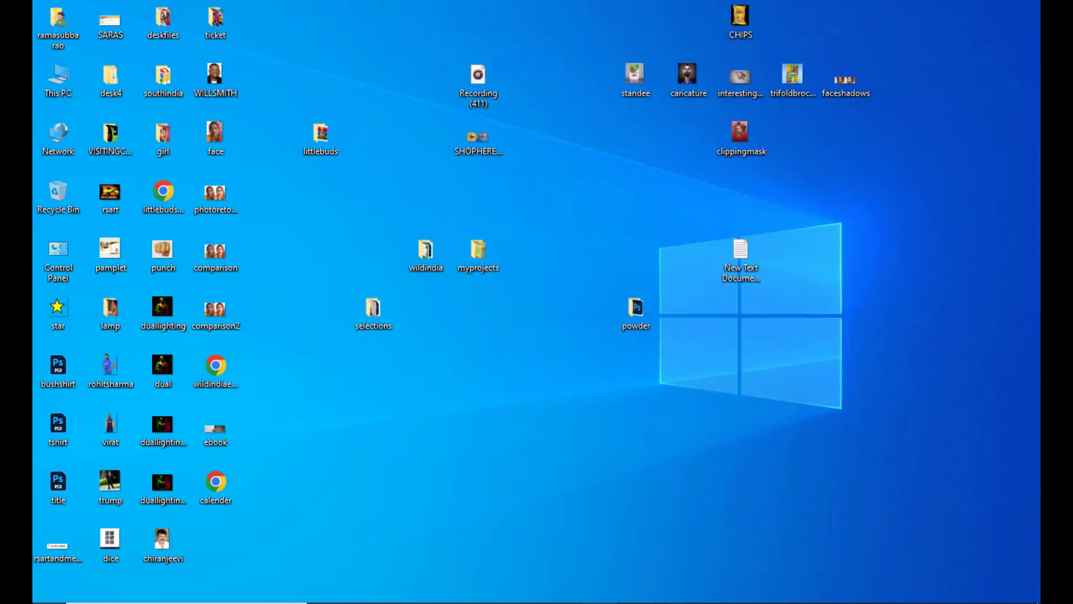
{"action": "left_click", "coordinate": [599, 603]}
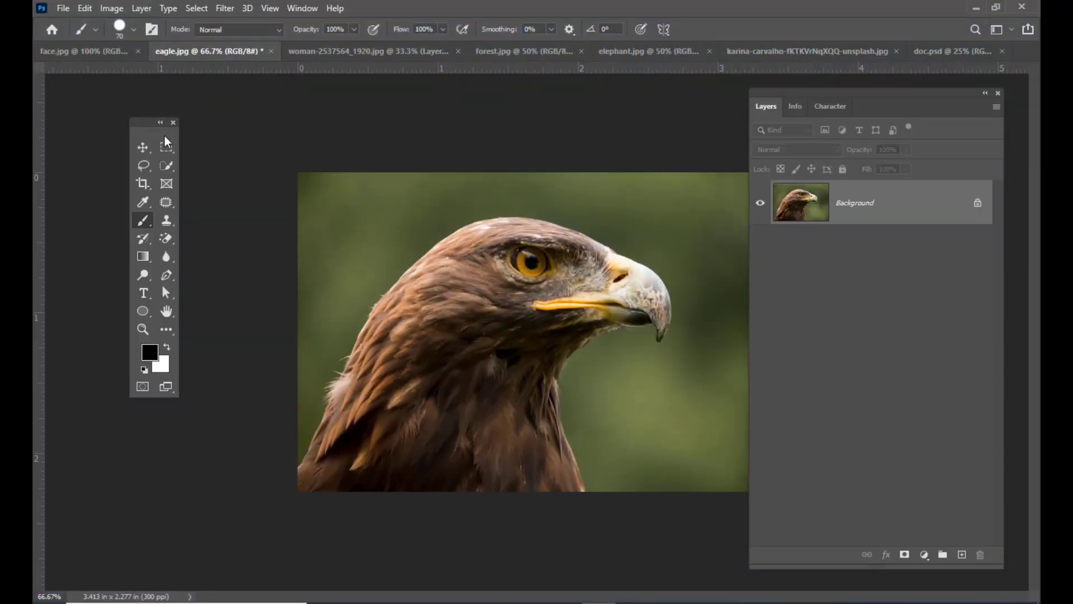
{"action": "mouse_move", "coordinate": [148, 128]}
{"action": "left_mouse_down"}
{"action": "mouse_move", "coordinate": [207, 127]}
{"action": "mouse_move", "coordinate": [159, 137]}
{"action": "left_mouse_up"}
{"action": "left_click", "coordinate": [167, 173]}
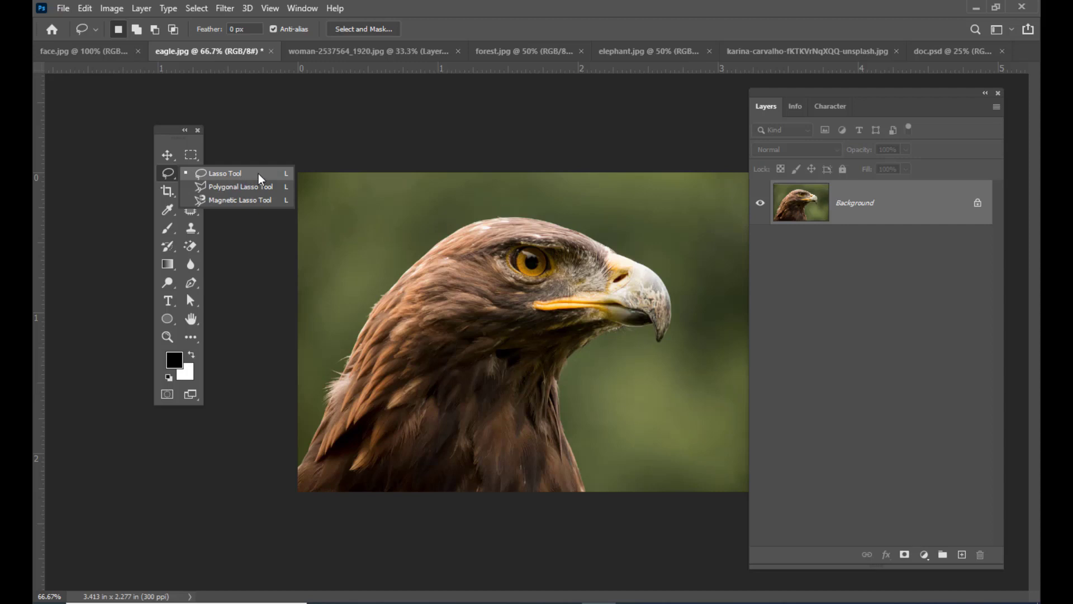
{"action": "left_click", "coordinate": [257, 178]}
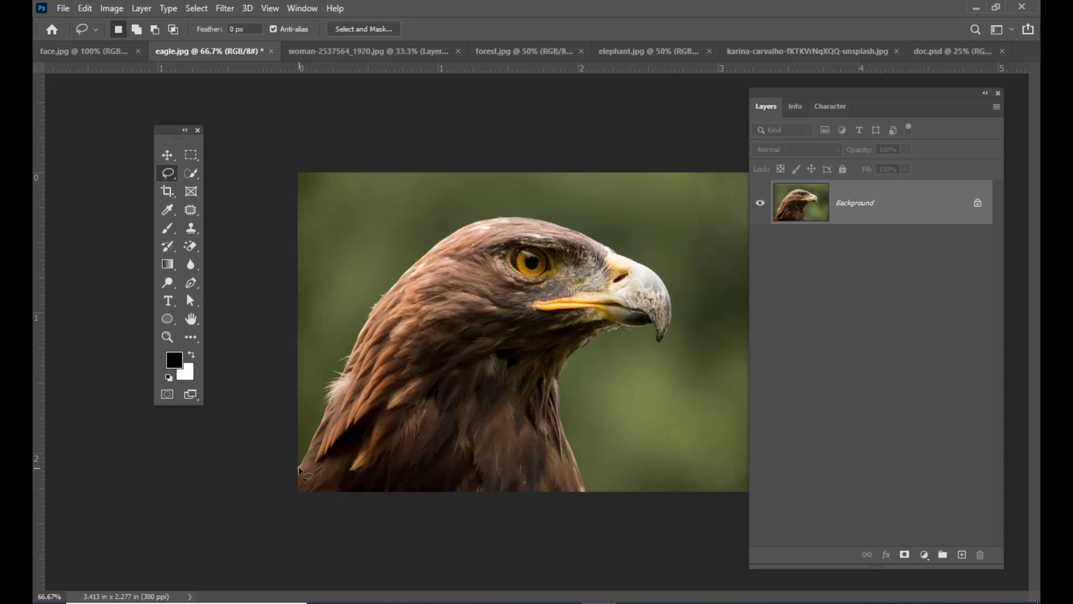
{"action": "mouse_move", "coordinate": [300, 474]}
{"action": "left_mouse_down"}
{"action": "mouse_move", "coordinate": [389, 288]}
{"action": "mouse_move", "coordinate": [472, 226]}
{"action": "mouse_move", "coordinate": [506, 213]}
{"action": "mouse_move", "coordinate": [546, 220]}
{"action": "mouse_move", "coordinate": [668, 289]}
{"action": "mouse_move", "coordinate": [664, 343]}
{"action": "mouse_move", "coordinate": [644, 331]}
{"action": "mouse_move", "coordinate": [603, 337]}
{"action": "mouse_move", "coordinate": [558, 385]}
{"action": "mouse_move", "coordinate": [587, 499]}
{"action": "mouse_move", "coordinate": [523, 515]}
{"action": "mouse_move", "coordinate": [332, 514]}
{"action": "mouse_move", "coordinate": [298, 503]}
{"action": "mouse_move", "coordinate": [292, 481]}
{"action": "left_mouse_up"}
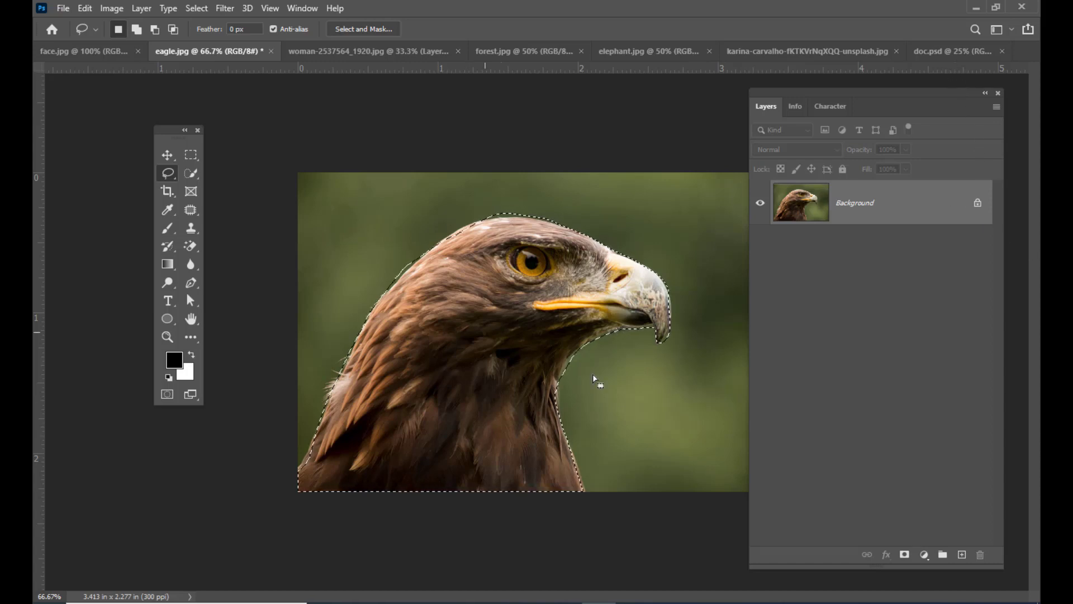
- Move the selected eagle into doc.psd and enlarge it with Free Transform to fill more of the white canvas
{"action": "key", "text": "v"}
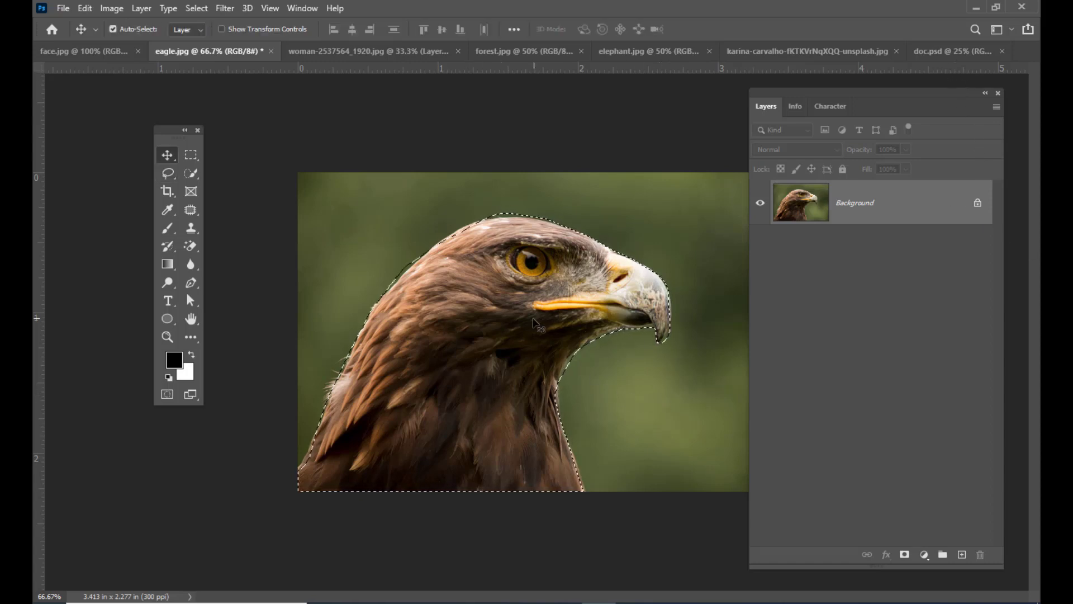
{"action": "left_click_drag", "start_coordinate": [651, 400], "coordinate": [480, 327]}
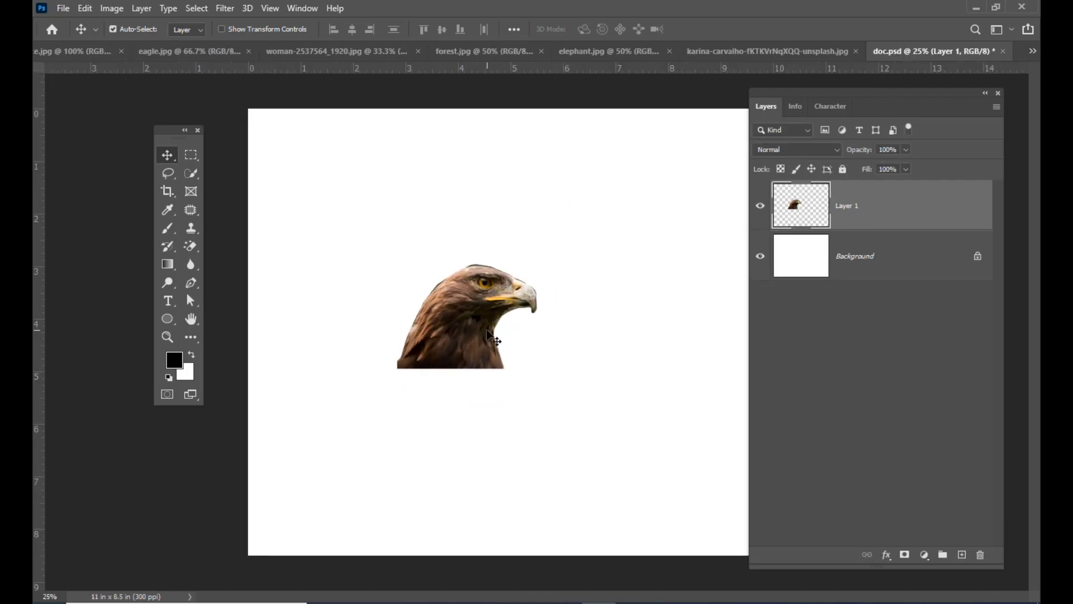
{"action": "key", "text": "ctrl+t"}
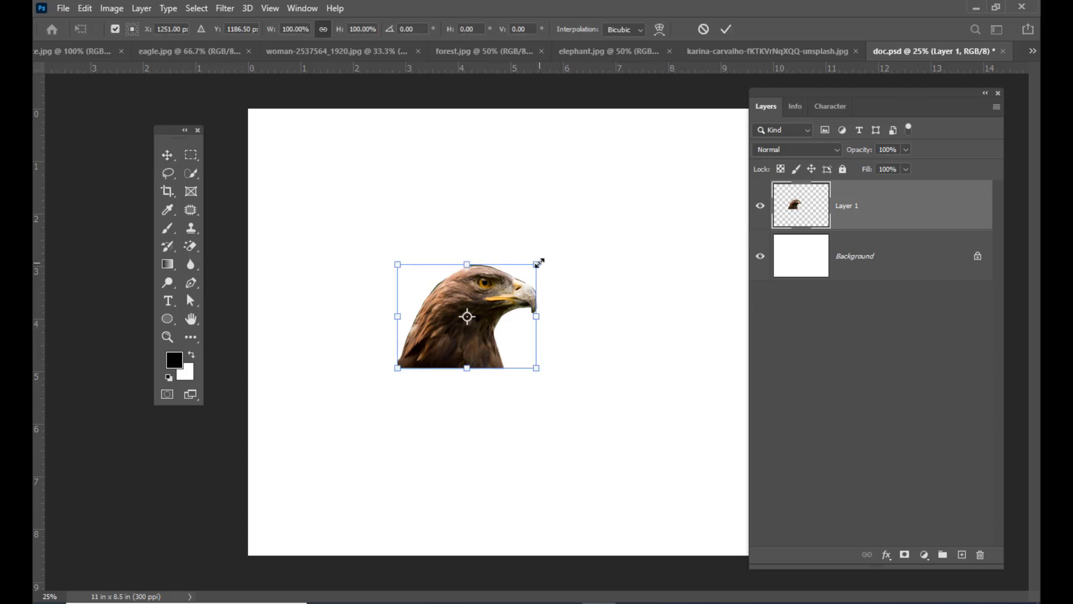
{"action": "left_click_drag", "start_coordinate": [537, 263], "coordinate": [601, 186]}
{"action": "key", "text": "Return"}
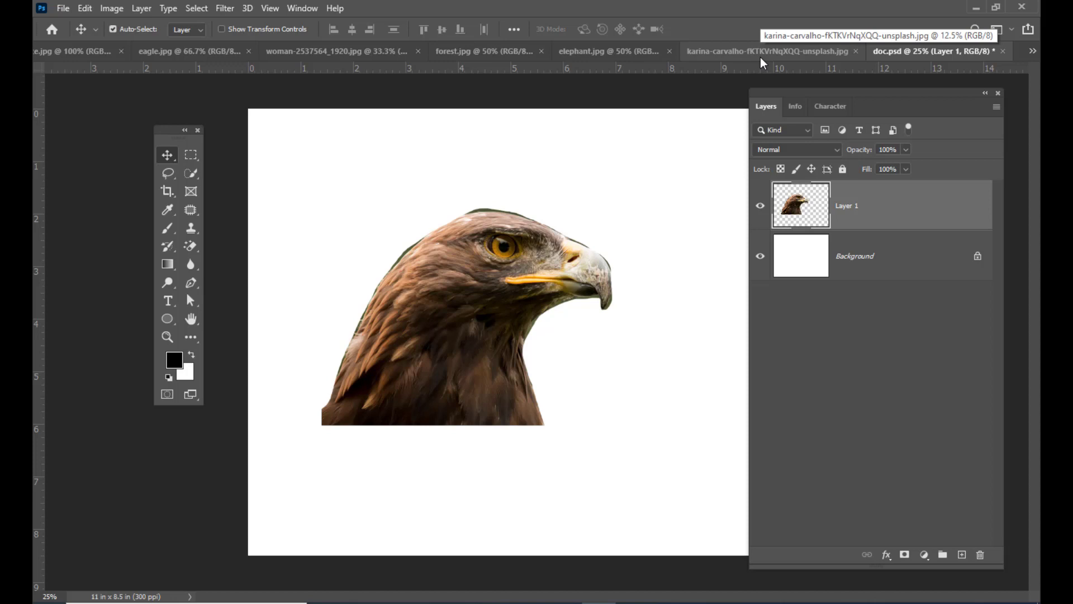
- Replace the selection in eagle.jpg with a loose Lasso outline around the eagle and set the tool to subtract from selection
{"action": "left_click", "coordinate": [202, 53]}
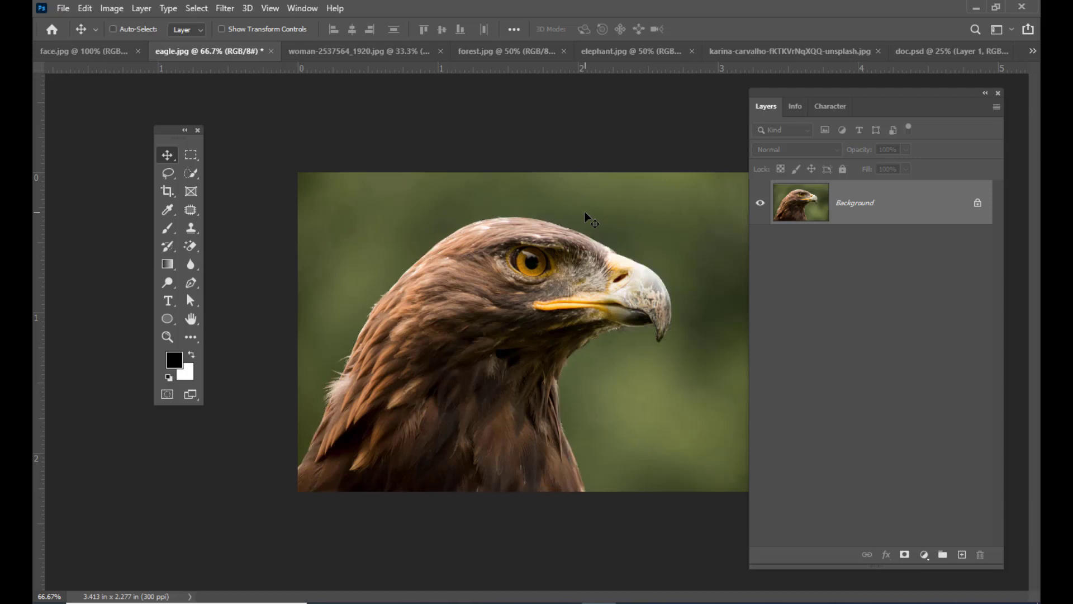
{"action": "key", "text": "ctrl+d"}
{"action": "left_click", "coordinate": [182, 175]}
{"action": "left_click", "coordinate": [221, 174]}
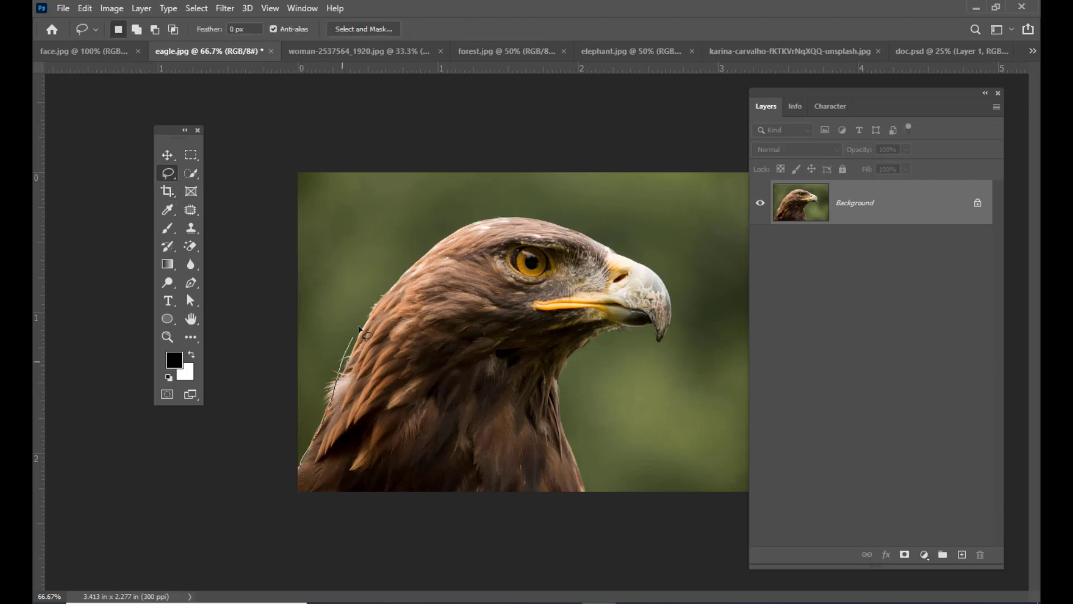
{"action": "mouse_move", "coordinate": [408, 243]}
{"action": "left_mouse_down"}
{"action": "mouse_move", "coordinate": [442, 210]}
{"action": "mouse_move", "coordinate": [535, 223]}
{"action": "left_mouse_up"}
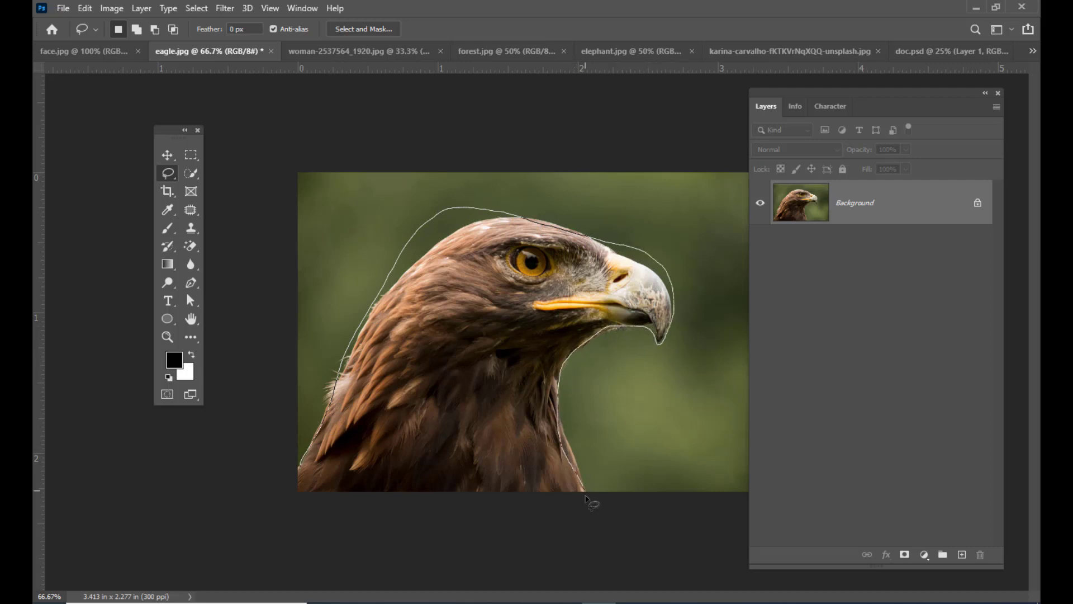
{"action": "left_click_drag", "start_coordinate": [330, 524], "coordinate": [329, 523]}
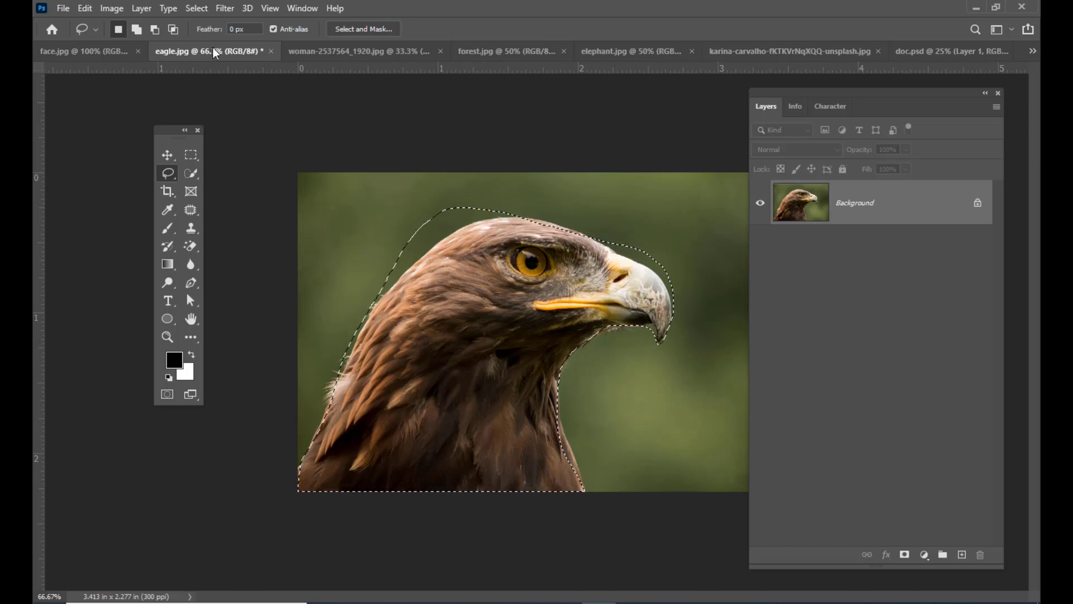
{"action": "left_click", "coordinate": [155, 31]}
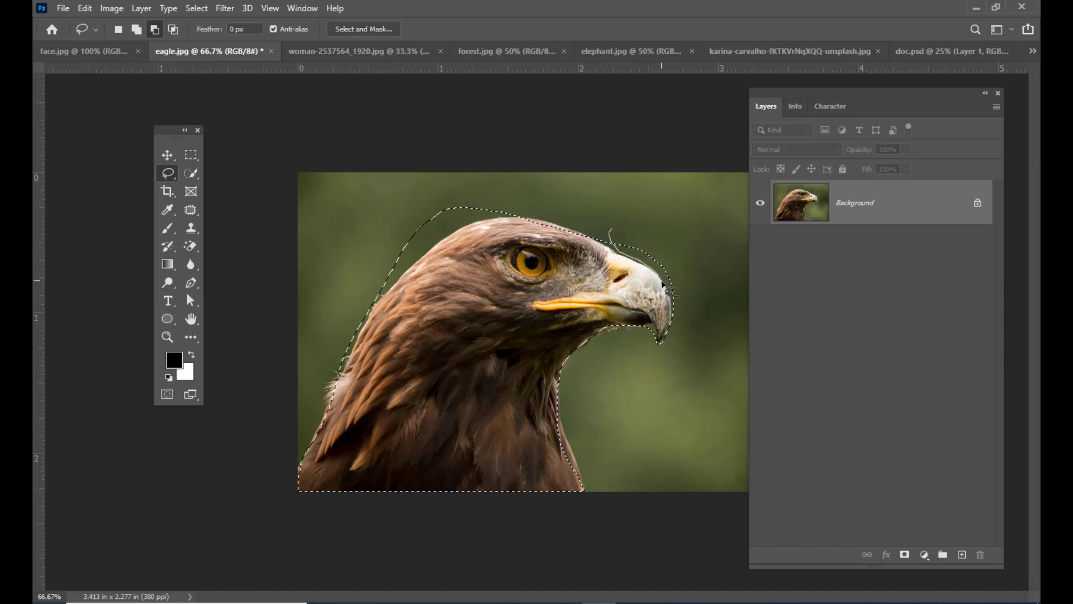
- Try trimming the excess background above the beak and behind the head from the selection, and undo the subtractions
{"action": "left_click_drag", "start_coordinate": [689, 324], "coordinate": [686, 324]}
{"action": "left_click_drag", "start_coordinate": [514, 203], "coordinate": [476, 227]}
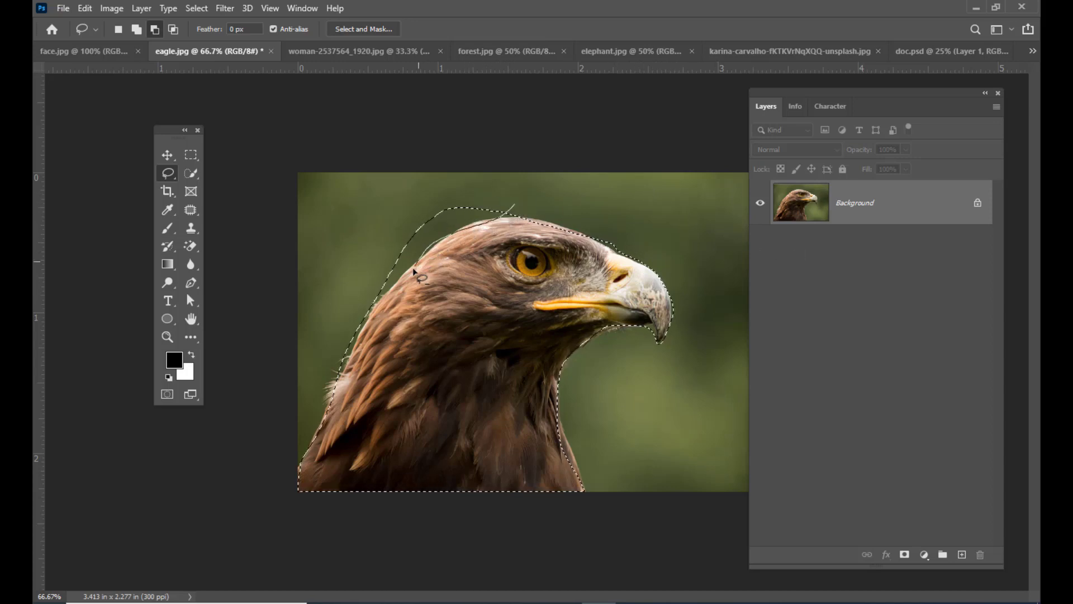
{"action": "left_click_drag", "start_coordinate": [452, 169], "coordinate": [508, 179]}
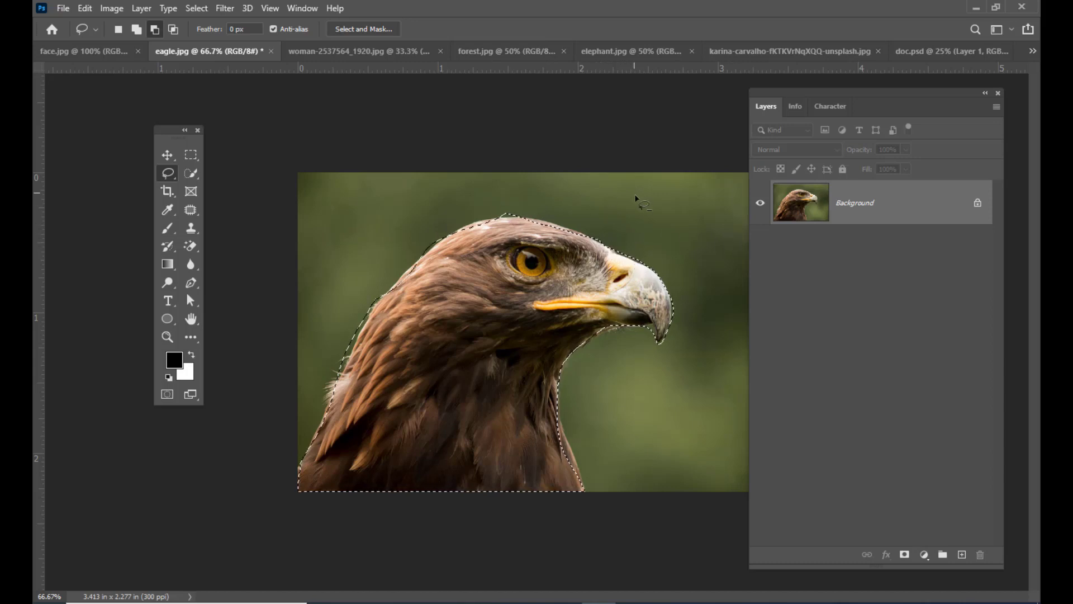
{"action": "key", "text": "ctrl+z"}
{"action": "key", "text": "ctrl+z"}
- Subtract the excess background around the beak and along the back of the head from the Lasso selection
{"action": "key", "text": "ctrl+plus"}
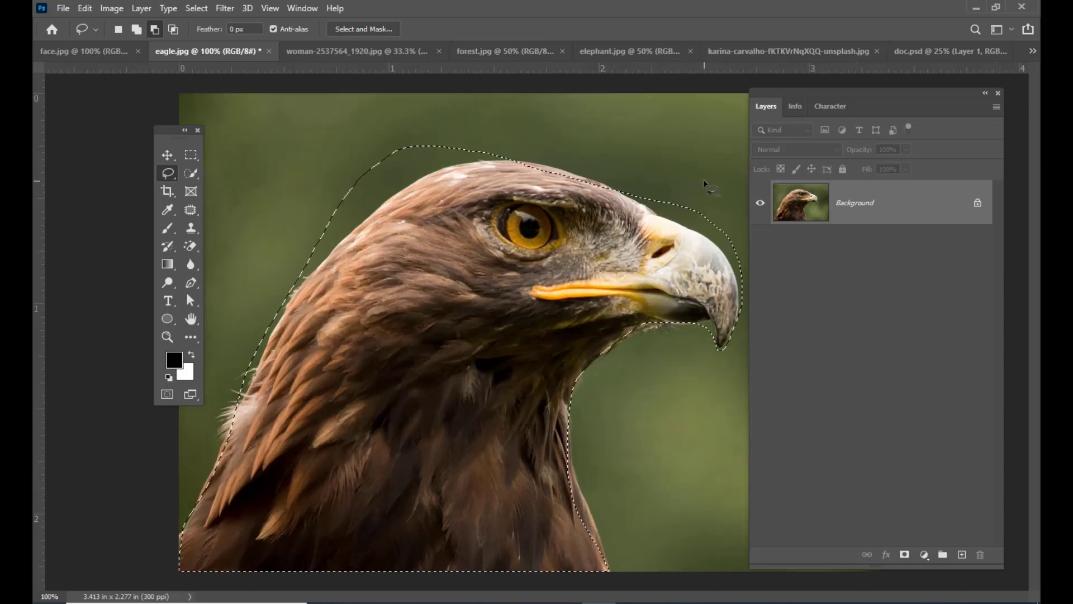
{"action": "left_click_drag", "start_coordinate": [770, 91], "coordinate": [831, 95]}
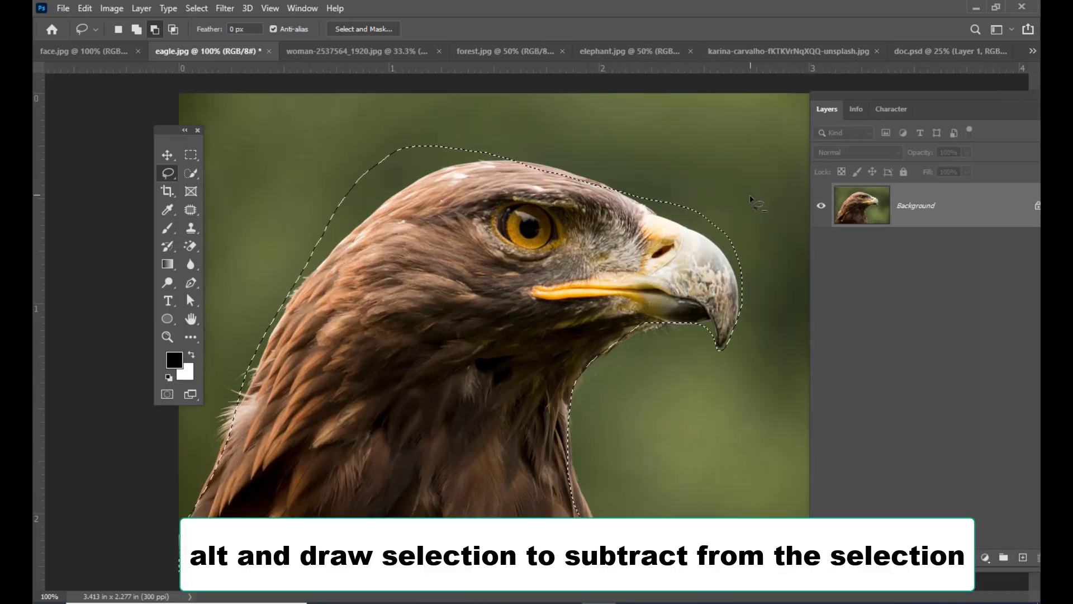
{"action": "mouse_move", "coordinate": [640, 180]}
{"action": "left_mouse_down"}
{"action": "mouse_move", "coordinate": [718, 243]}
{"action": "mouse_move", "coordinate": [737, 281]}
{"action": "left_mouse_up"}
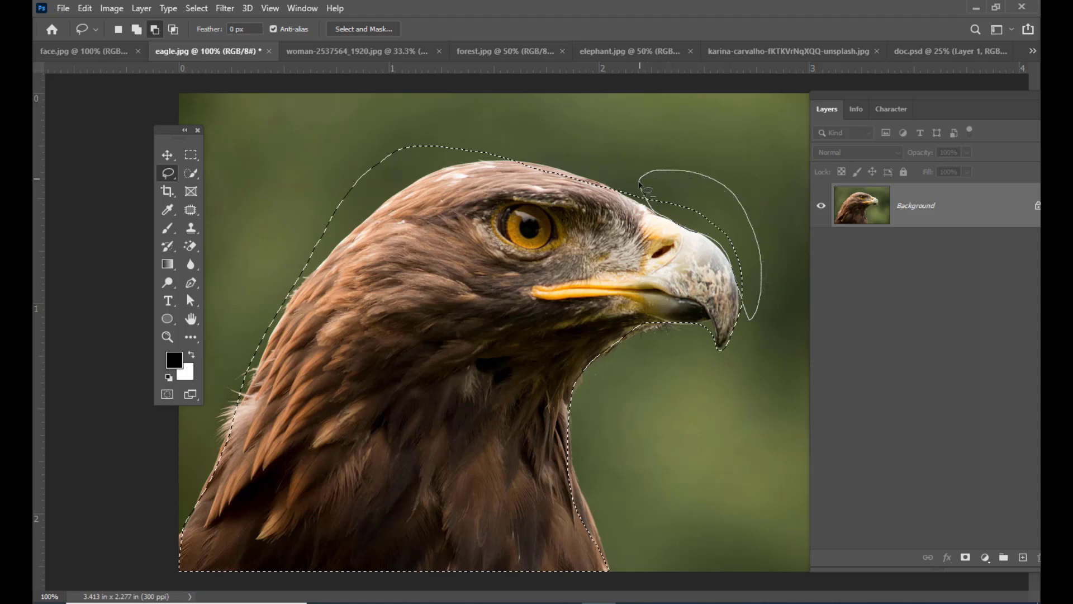
{"action": "left_click_drag", "start_coordinate": [640, 182], "coordinate": [640, 183]}
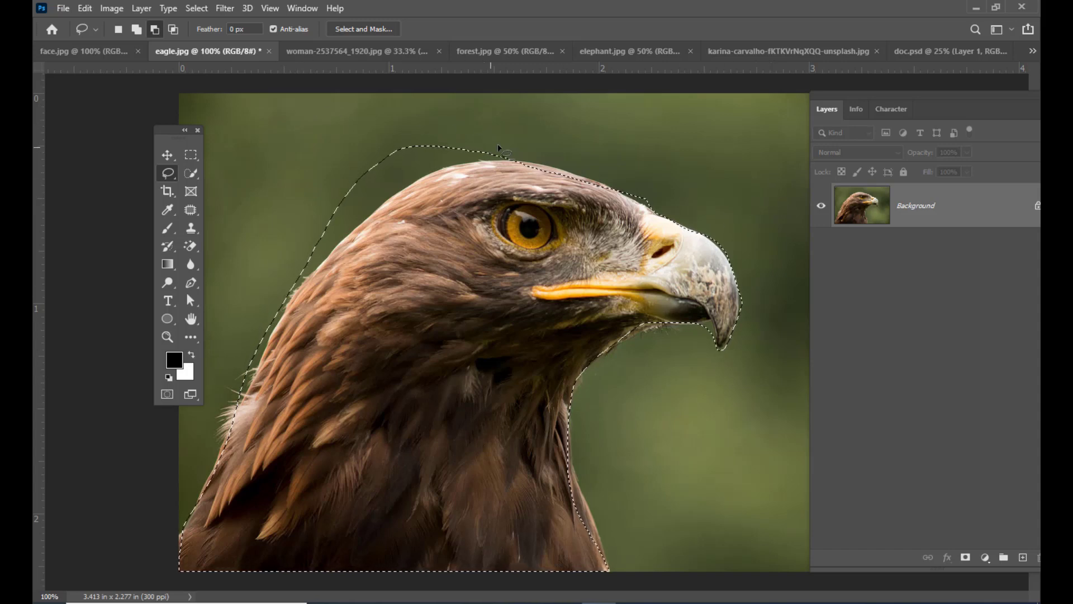
{"action": "mouse_move", "coordinate": [501, 143]}
{"action": "left_mouse_down"}
{"action": "mouse_move", "coordinate": [398, 189]}
{"action": "mouse_move", "coordinate": [339, 245]}
{"action": "left_mouse_up"}
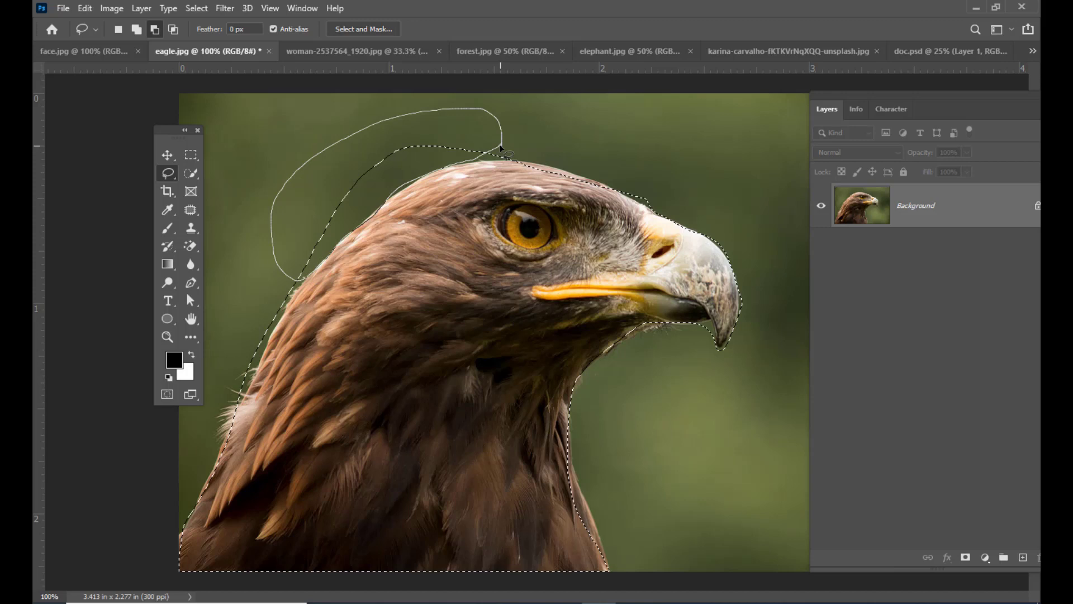
{"action": "left_click_drag", "start_coordinate": [501, 147], "coordinate": [502, 149]}
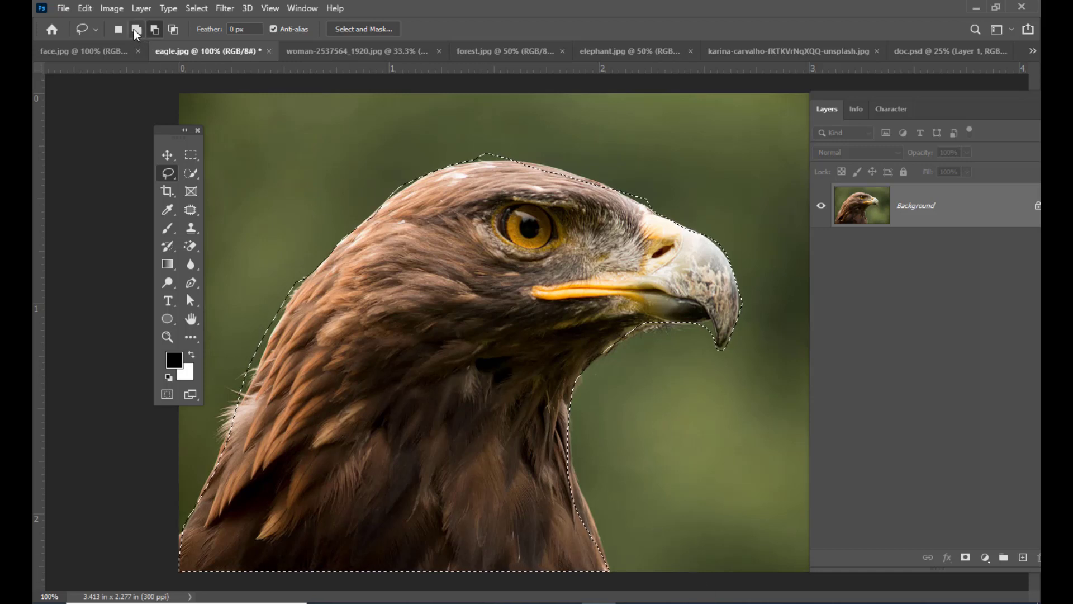
- Add the missed strip along the front of the eagle's neck to the selection with the Lasso in add mode
{"action": "left_click", "coordinate": [155, 29]}
{"action": "left_click", "coordinate": [136, 30]}
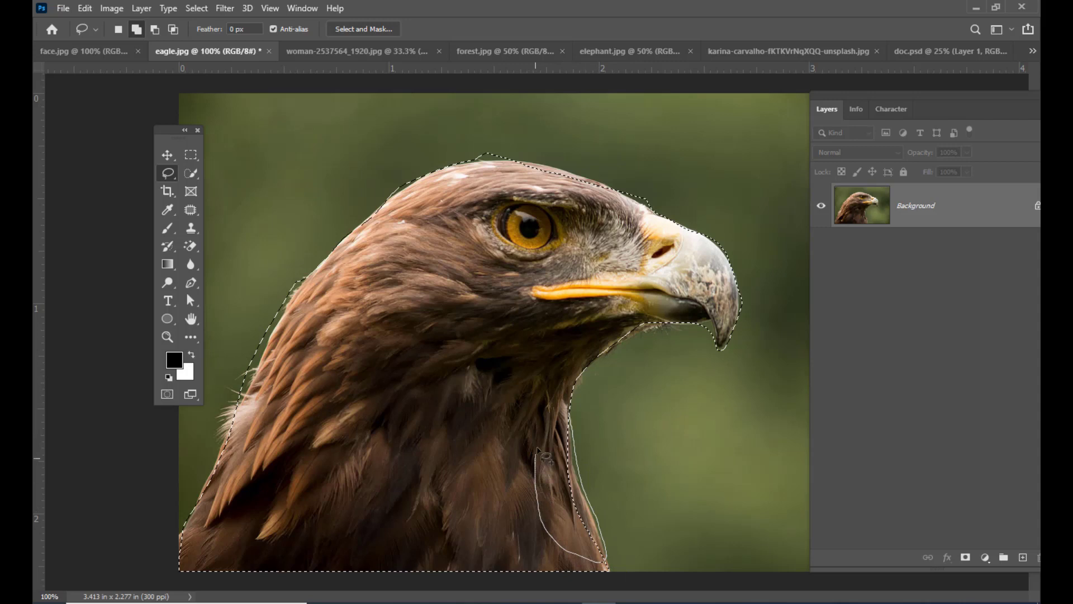
{"action": "left_click_drag", "start_coordinate": [570, 420], "coordinate": [564, 414]}
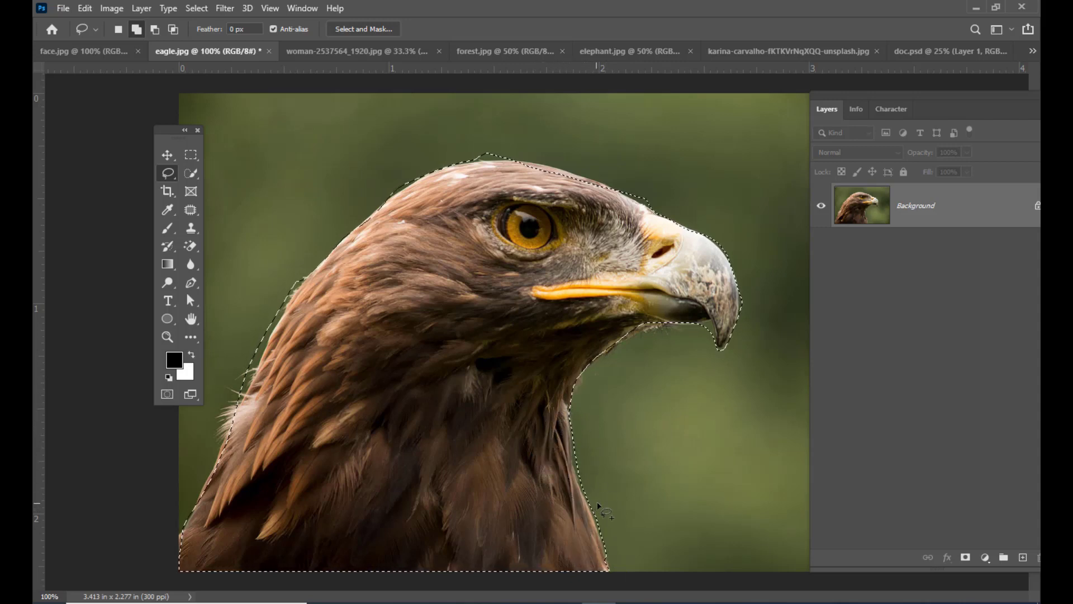
- Subtract the excess background along the front of the eagle's neck from the selection with the Lasso
{"action": "key", "text": "ctrl+d"}
{"action": "key", "text": "ctrl+plus"}
{"action": "scroll", "coordinate": [647, 456], "scroll_direction": "down", "scroll_amount": 5}
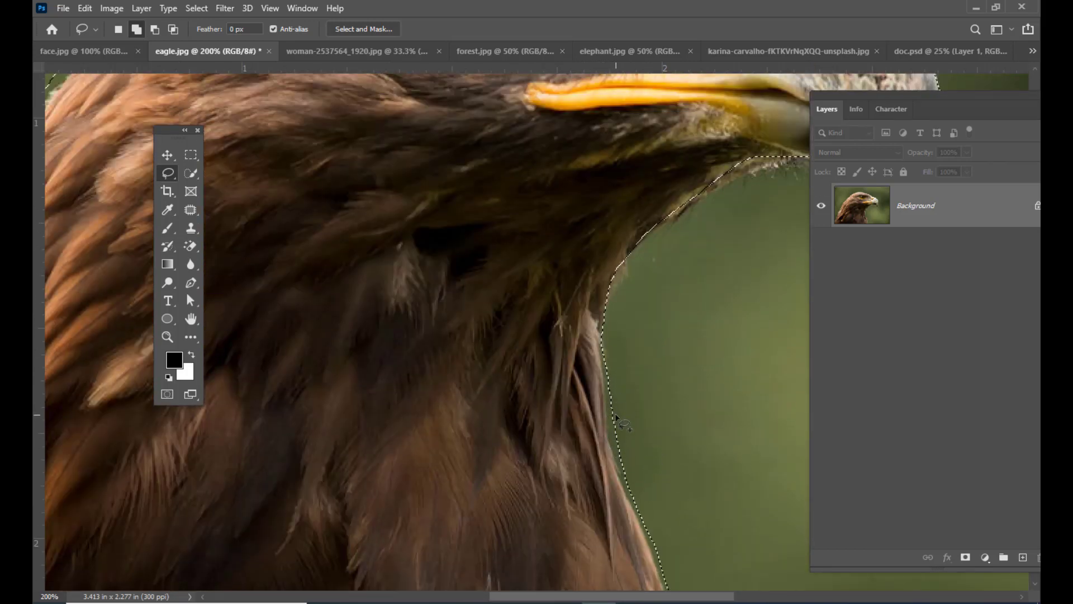
{"action": "key", "text": "alt"}
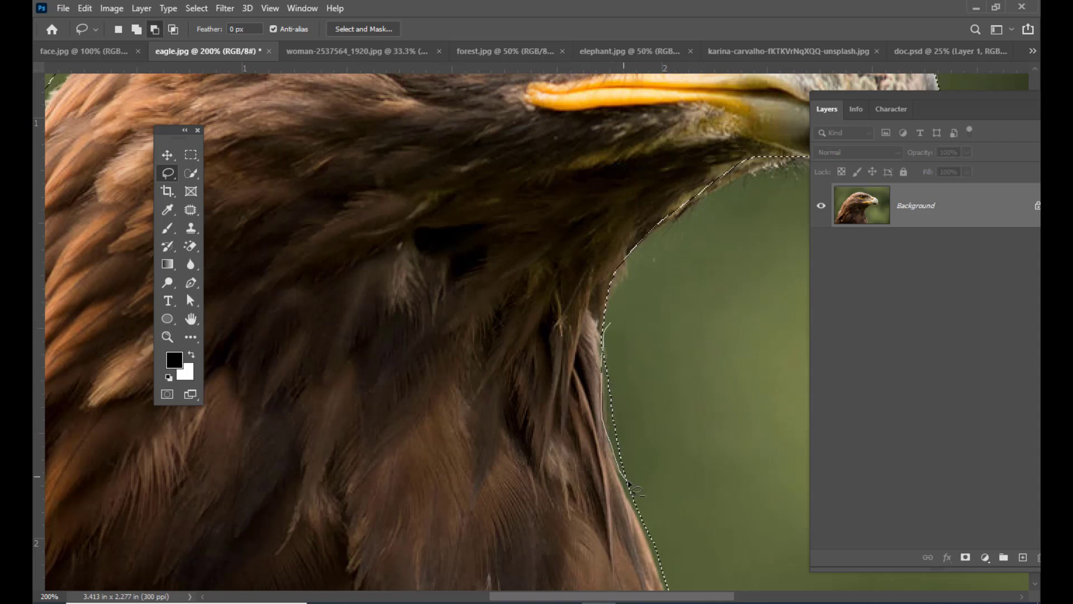
{"action": "left_click_drag", "start_coordinate": [629, 482], "coordinate": [651, 354]}
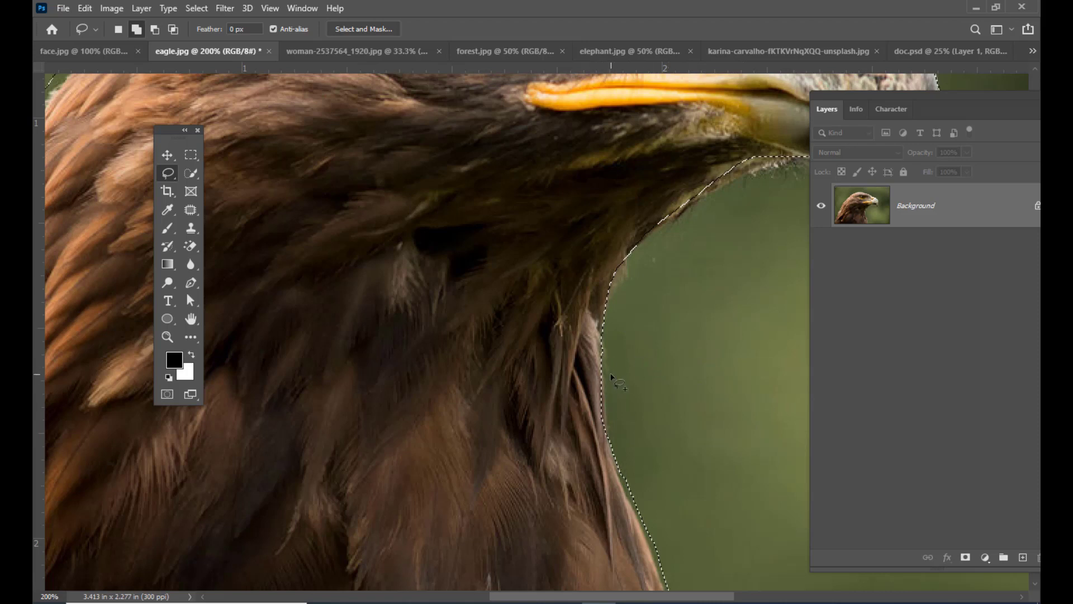
- Add the missed strip of feathers along the lower front of the neck to the selection with the Lasso
{"action": "scroll", "coordinate": [653, 361], "scroll_direction": "down", "scroll_amount": 3}
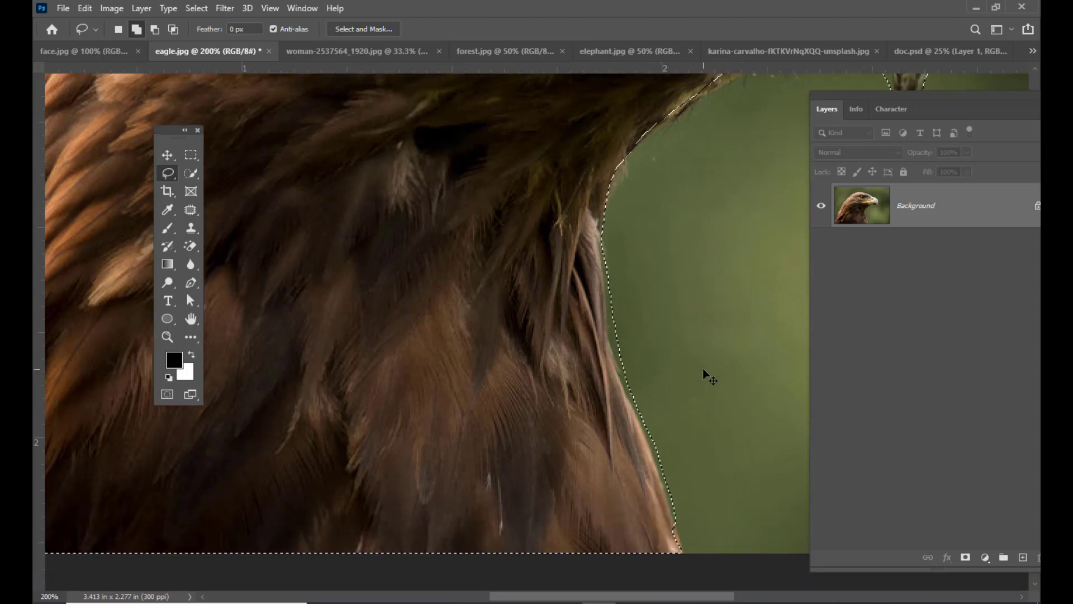
{"action": "scroll", "coordinate": [703, 369], "scroll_direction": "down", "scroll_amount": 2}
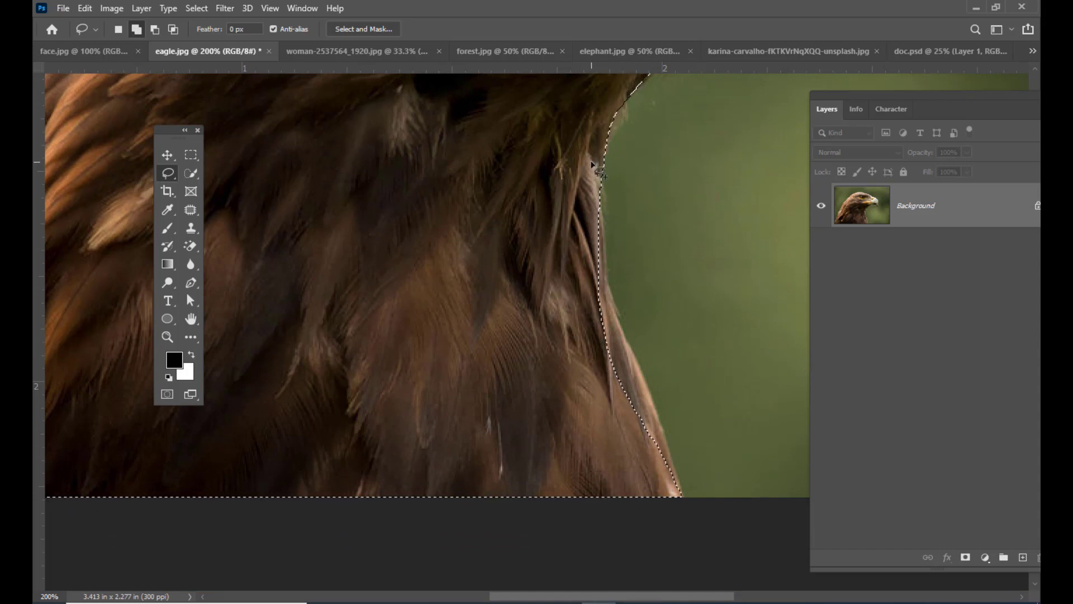
{"action": "left_click_drag", "start_coordinate": [594, 165], "coordinate": [601, 199]}
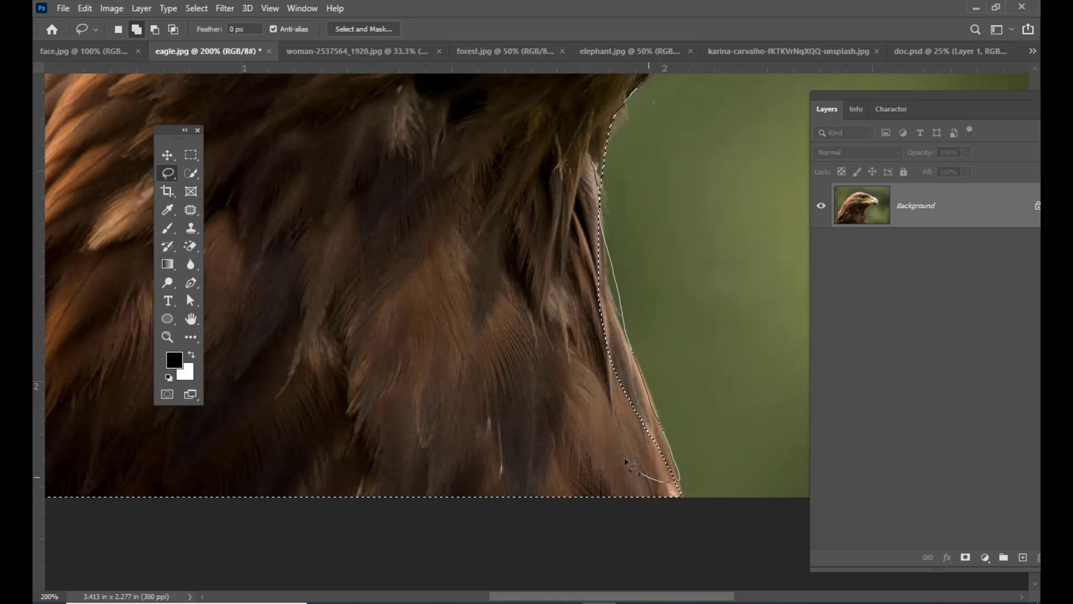
{"action": "left_click_drag", "start_coordinate": [637, 473], "coordinate": [639, 474]}
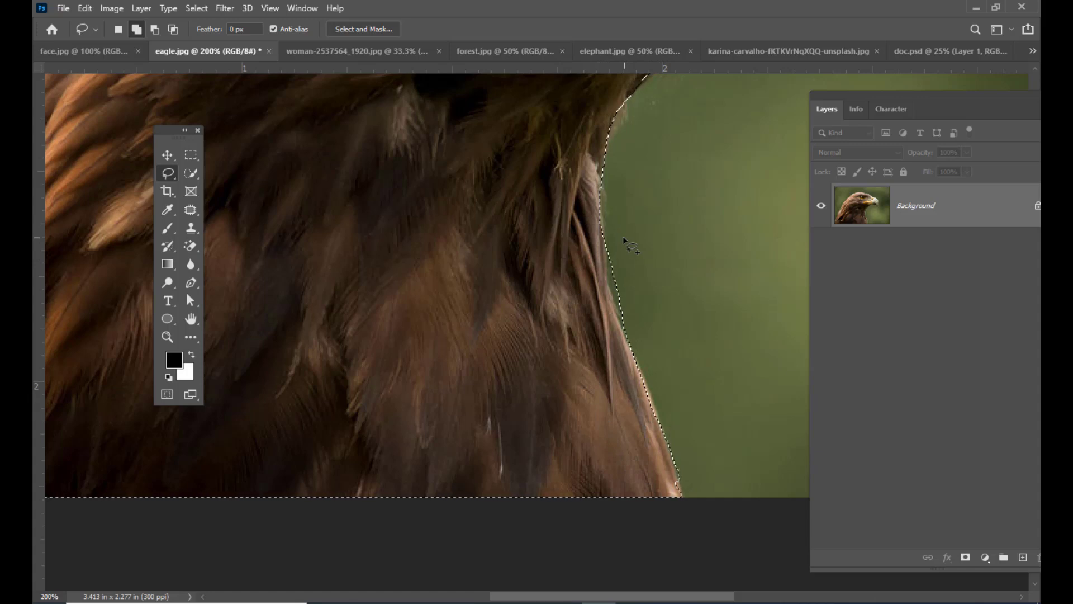
- Subtract the thin sliver of background at the front of the neck and touch up the selection edge under the chin
{"action": "left_click_drag", "start_coordinate": [613, 240], "coordinate": [611, 254]}
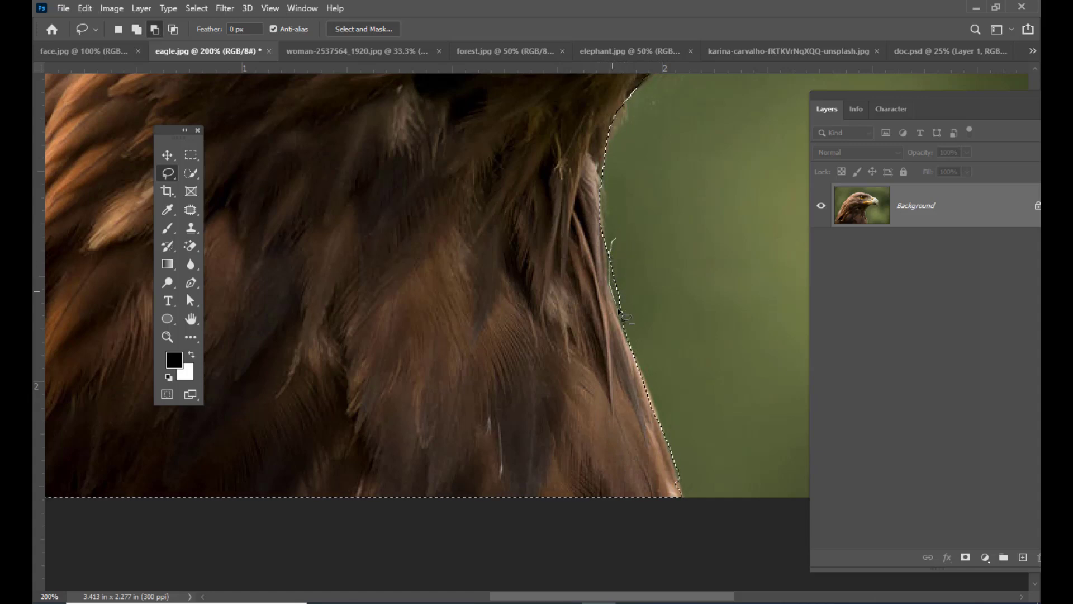
{"action": "left_click_drag", "start_coordinate": [620, 311], "coordinate": [643, 233]}
{"action": "scroll", "coordinate": [700, 254], "scroll_direction": "up", "scroll_amount": 5}
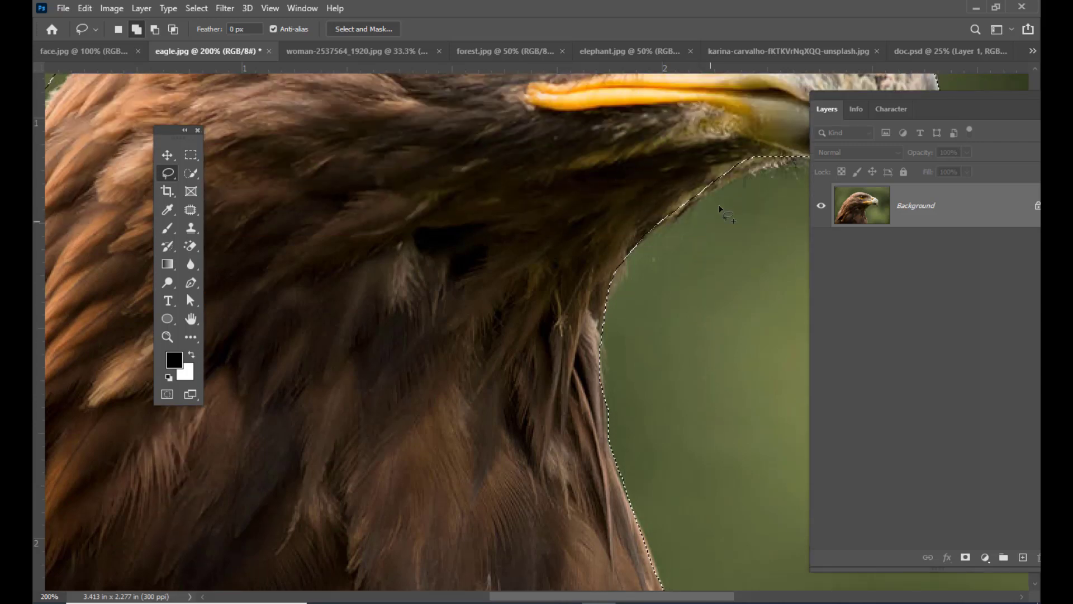
{"action": "left_click_drag", "start_coordinate": [798, 142], "coordinate": [793, 155]}
{"action": "mouse_move", "coordinate": [695, 199]}
{"action": "left_mouse_down"}
{"action": "mouse_move", "coordinate": [681, 170]}
{"action": "mouse_move", "coordinate": [757, 128]}
{"action": "mouse_move", "coordinate": [794, 144]}
{"action": "left_mouse_up"}
- Subtract the excess background along the back of the eagle's neck from the selection with the Lasso
{"action": "key", "text": "space"}
{"action": "mouse_move", "coordinate": [311, 234]}
{"action": "left_mouse_down"}
{"action": "mouse_move", "coordinate": [551, 280]}
{"action": "mouse_move", "coordinate": [535, 242]}
{"action": "mouse_move", "coordinate": [515, 292]}
{"action": "mouse_move", "coordinate": [535, 265]}
{"action": "mouse_move", "coordinate": [551, 295]}
{"action": "left_mouse_up"}
{"action": "key", "text": "ctrl+minus"}
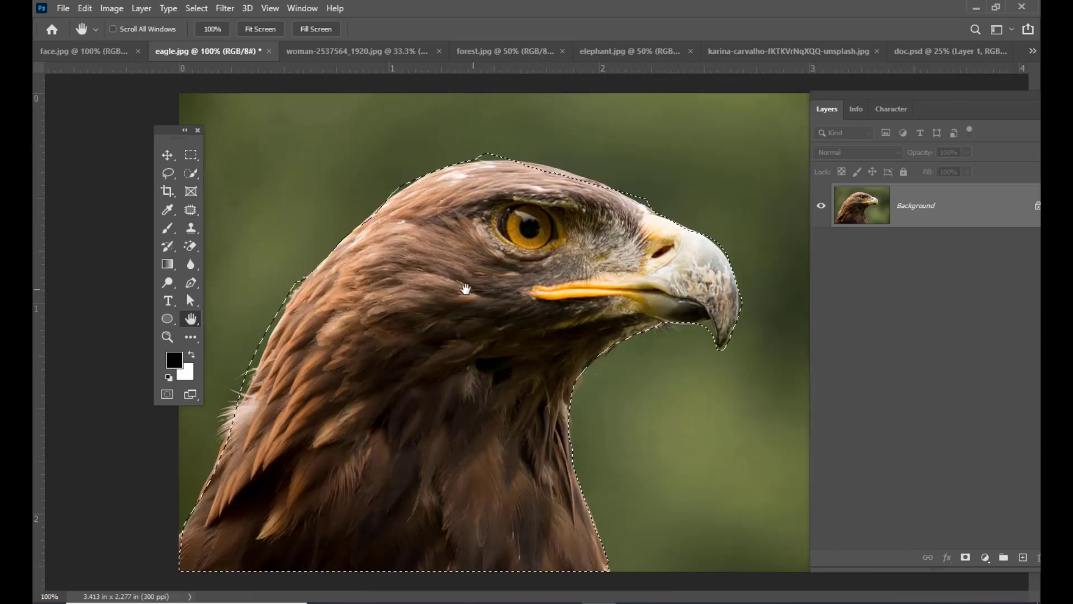
{"action": "key", "text": "ctrl+plus"}
{"action": "left_click_drag", "start_coordinate": [345, 317], "coordinate": [465, 307]}
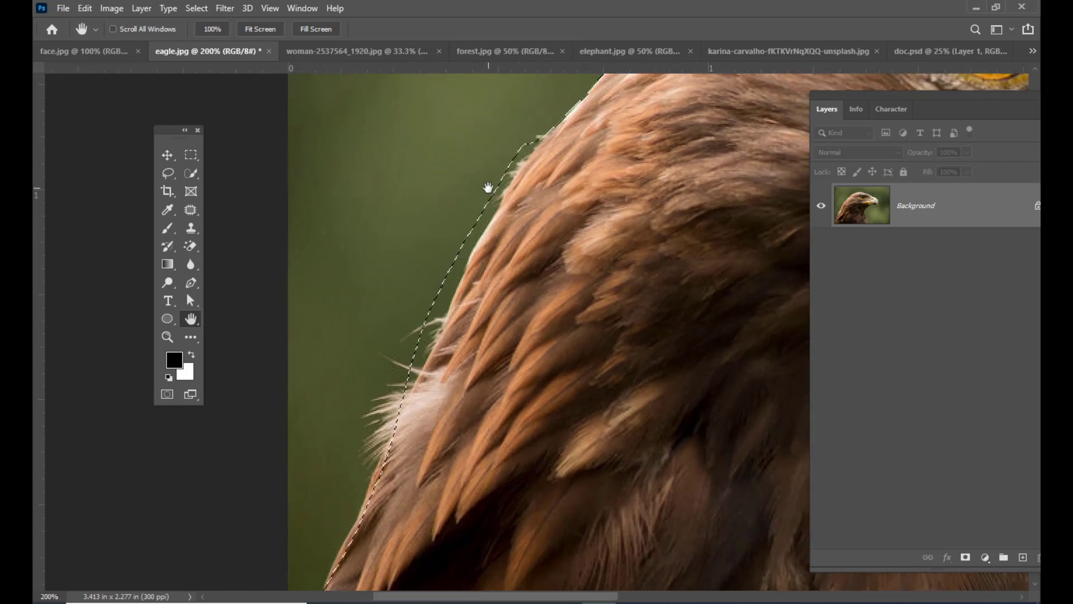
{"action": "left_click", "coordinate": [168, 173]}
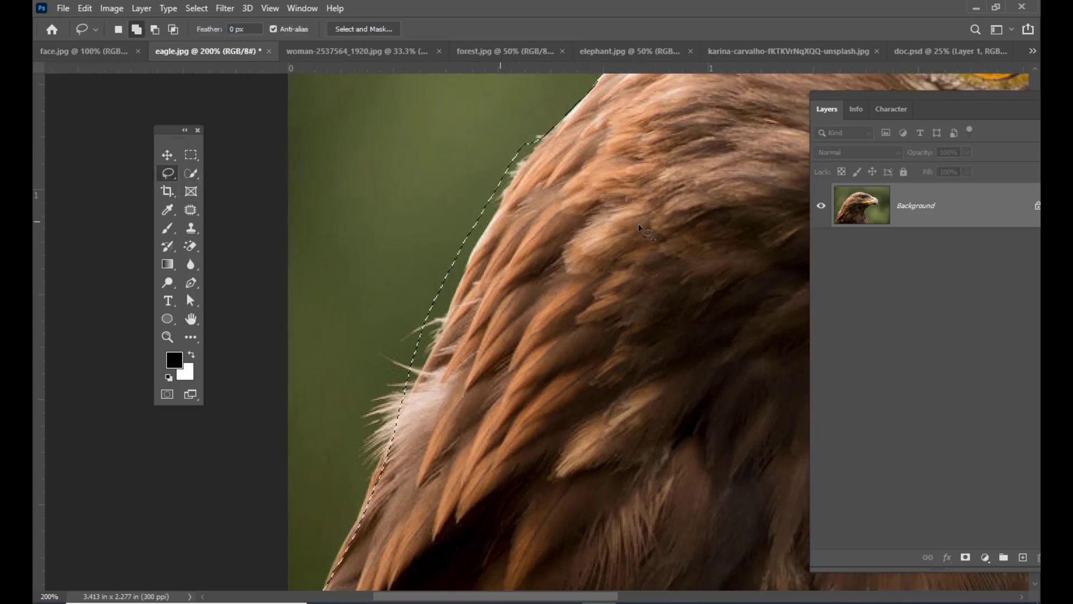
{"action": "left_click_drag", "start_coordinate": [544, 120], "coordinate": [477, 243], "text": "alt"}
{"action": "mouse_move", "coordinate": [431, 352]}
{"action": "left_mouse_down"}
{"action": "mouse_move", "coordinate": [342, 326]}
{"action": "mouse_move", "coordinate": [426, 90]}
{"action": "left_mouse_up"}
- Add the missed feathers along the lower back edge of the neck to the Lasso selection
{"action": "scroll", "coordinate": [497, 403], "scroll_direction": "down", "scroll_amount": 3}
{"action": "scroll", "coordinate": [493, 393], "scroll_direction": "down", "scroll_amount": 3}
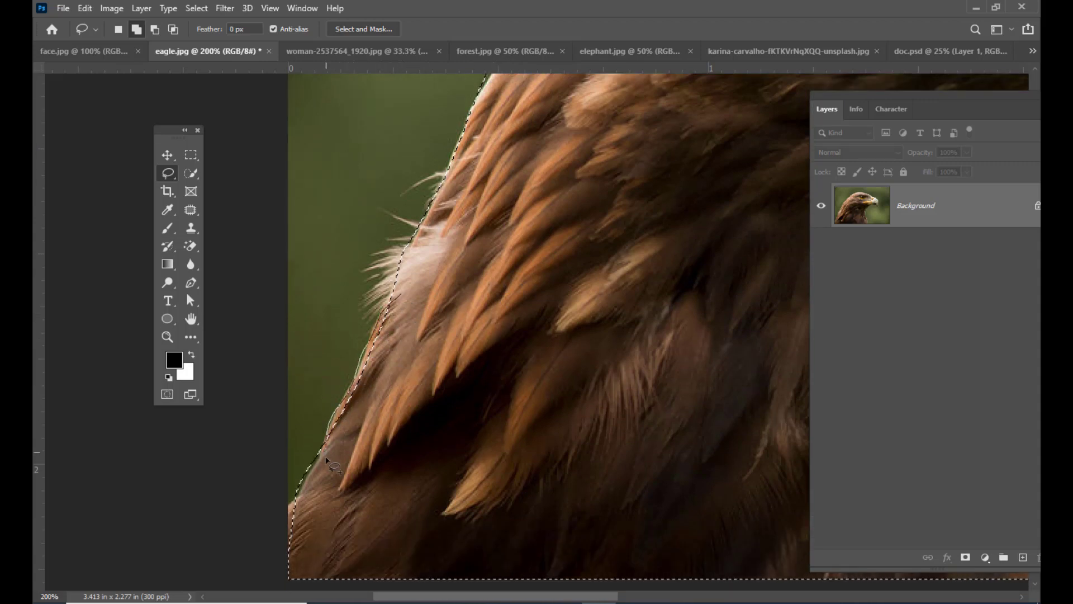
{"action": "left_click_drag", "start_coordinate": [326, 459], "coordinate": [410, 423]}
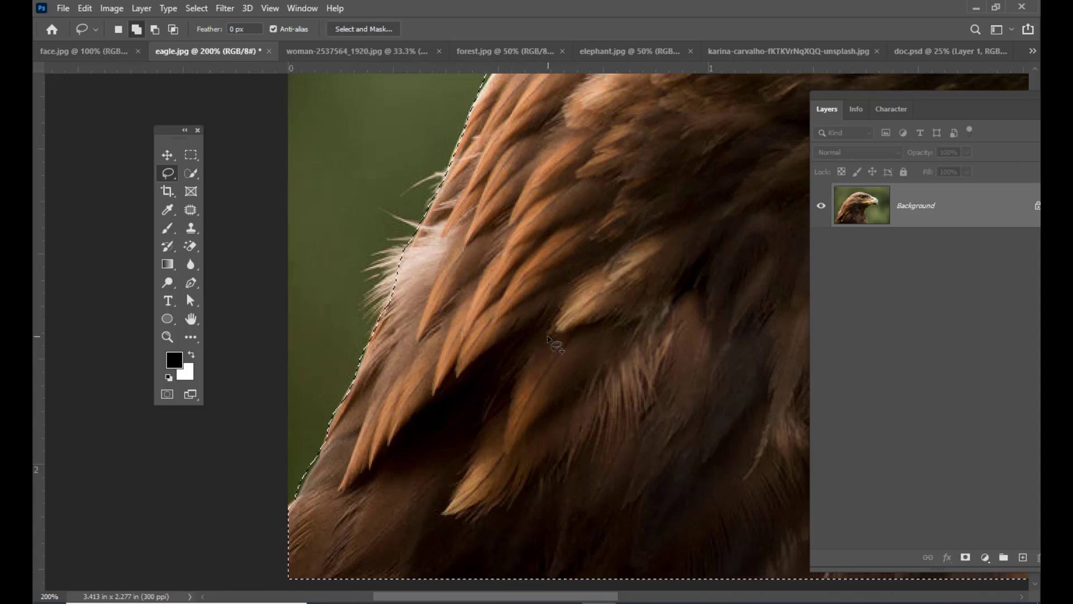
- Subtract the pointed patch of background above the crown of the eagle's head from the Lasso selection
{"action": "left_click_drag", "start_coordinate": [545, 269], "coordinate": [397, 448]}
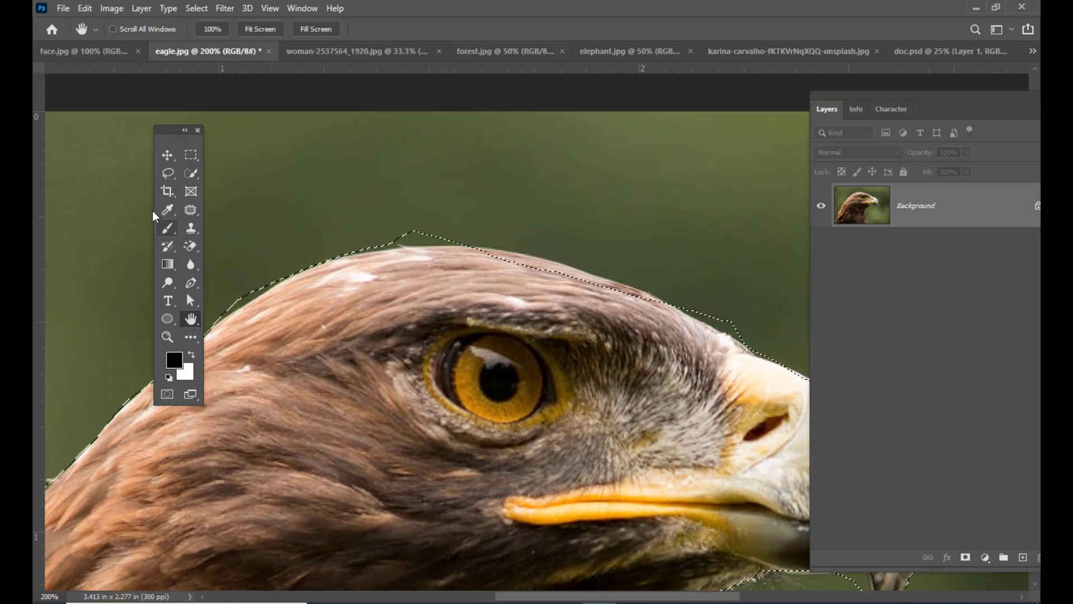
{"action": "left_click", "coordinate": [168, 173]}
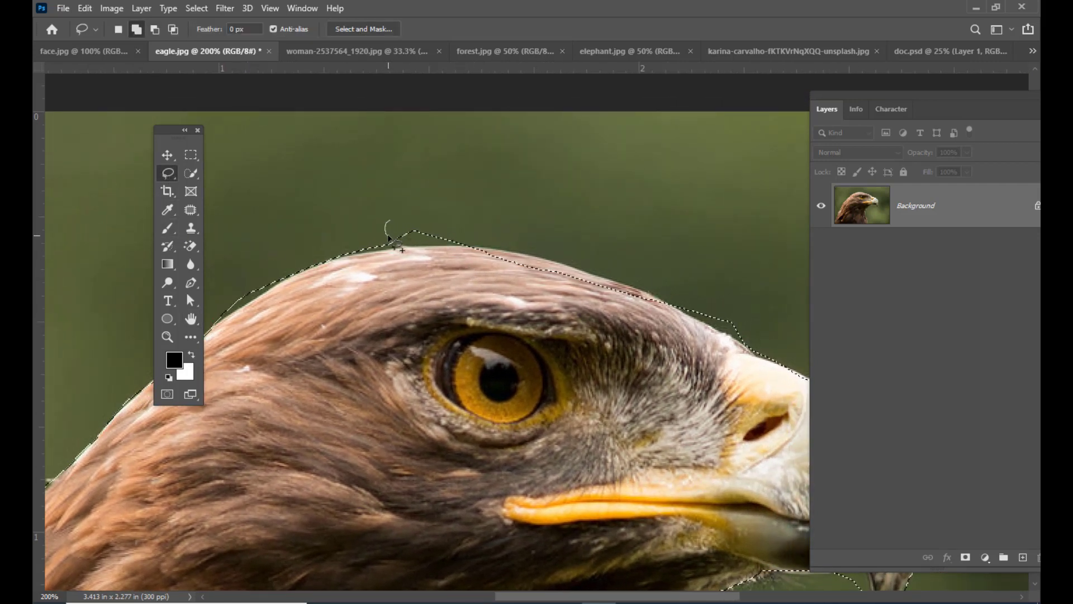
{"action": "mouse_move", "coordinate": [474, 250]}
{"action": "left_mouse_down"}
{"action": "mouse_move", "coordinate": [482, 224]}
{"action": "mouse_move", "coordinate": [391, 213]}
{"action": "mouse_move", "coordinate": [385, 247]}
{"action": "mouse_move", "coordinate": [460, 247]}
{"action": "left_mouse_up"}
{"action": "key", "text": "alt"}
{"action": "left_click_drag", "start_coordinate": [522, 208], "coordinate": [525, 212]}
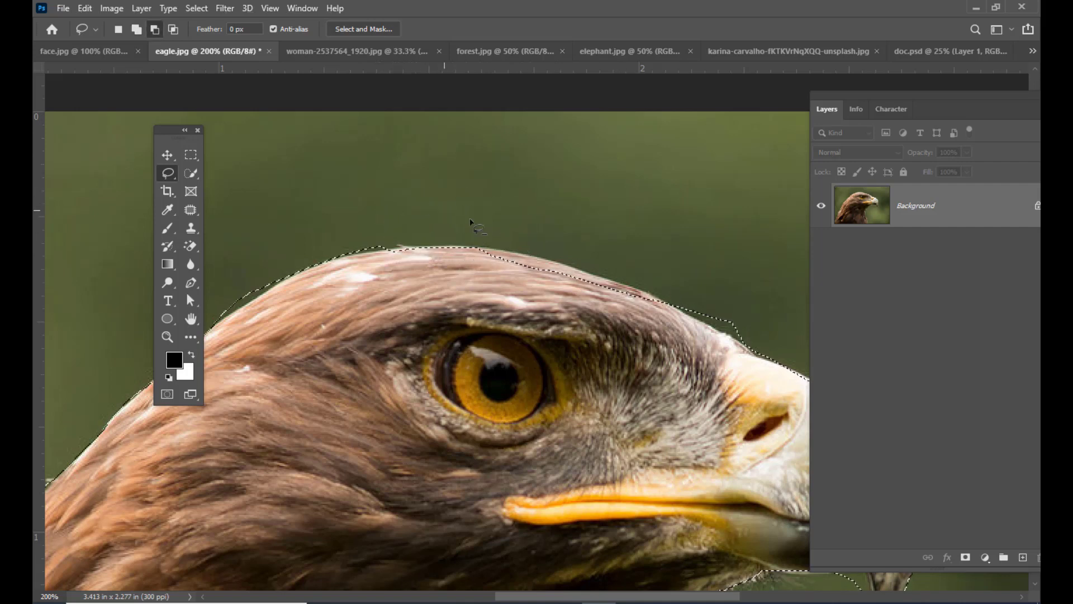
- Add the missed strip along the forehead to the selection and subtract the excess background above the base of the beak
{"action": "mouse_move", "coordinate": [496, 250]}
{"action": "left_mouse_down"}
{"action": "mouse_move", "coordinate": [647, 291]}
{"action": "mouse_move", "coordinate": [678, 314]}
{"action": "mouse_move", "coordinate": [488, 278]}
{"action": "left_mouse_up"}
{"action": "key", "text": "alt"}
{"action": "mouse_move", "coordinate": [678, 293]}
{"action": "left_mouse_down"}
{"action": "mouse_move", "coordinate": [679, 308]}
{"action": "mouse_move", "coordinate": [750, 351]}
{"action": "mouse_move", "coordinate": [733, 277]}
{"action": "mouse_move", "coordinate": [680, 294]}
{"action": "left_mouse_up"}
- Touch up the Lasso selection along the rear of the crown and in the notch beneath the hooked beak tip
{"action": "mouse_move", "coordinate": [322, 250]}
{"action": "left_mouse_down"}
{"action": "mouse_move", "coordinate": [311, 276]}
{"action": "mouse_move", "coordinate": [240, 311]}
{"action": "mouse_move", "coordinate": [287, 242]}
{"action": "left_mouse_up"}
{"action": "key", "text": "shift"}
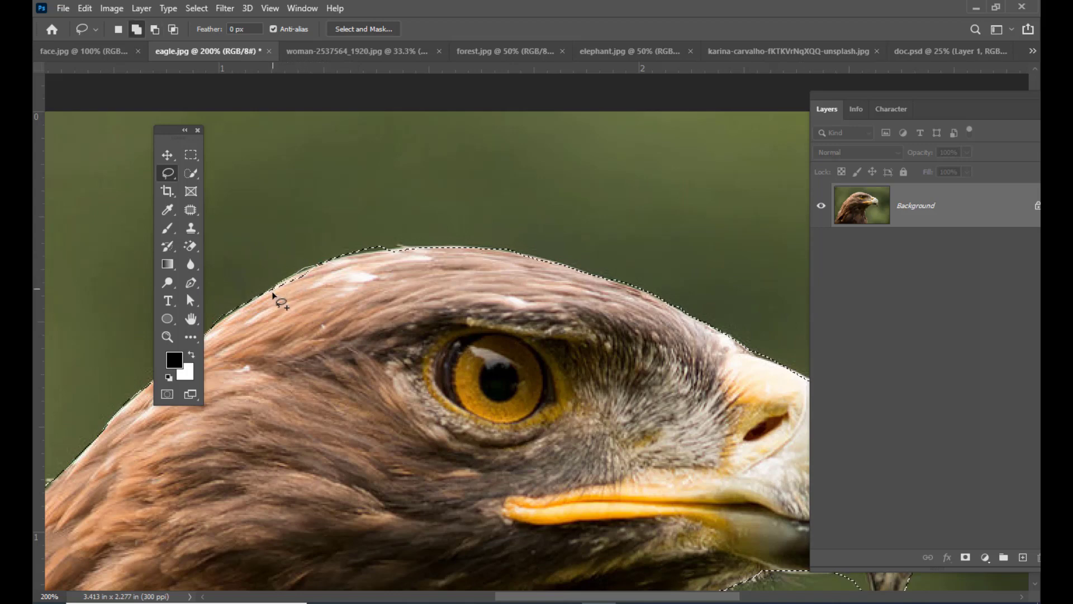
{"action": "key", "text": "ctrl+minus"}
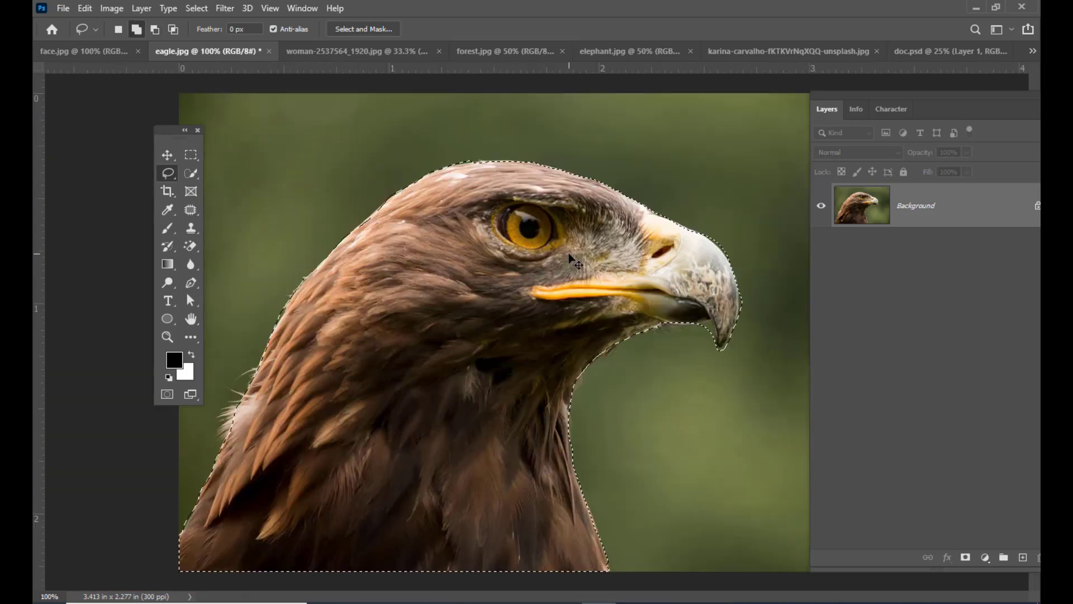
{"action": "key", "text": "alt"}
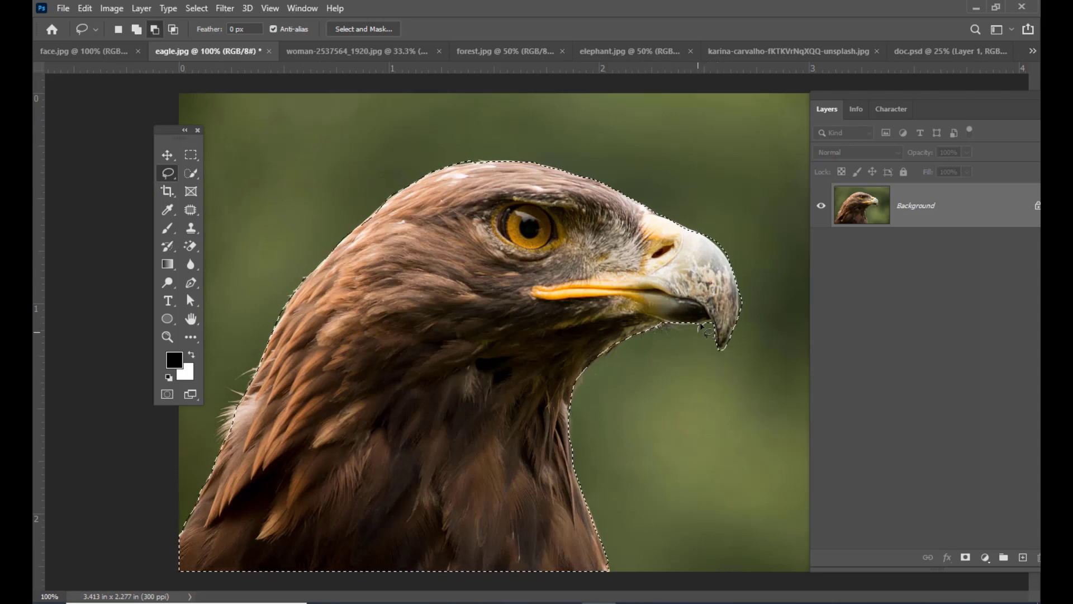
{"action": "left_click_drag", "start_coordinate": [708, 322], "coordinate": [714, 330]}
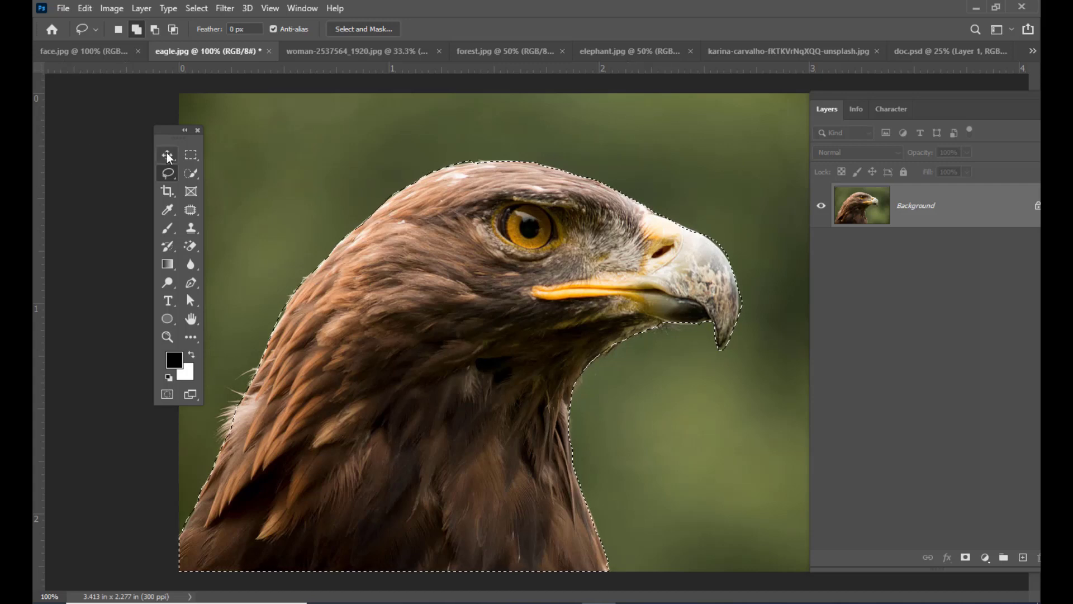
- Move the selected eagle with the Move tool into doc.psd, placing it beside the earlier eagle cut-out
{"action": "key", "text": "v"}
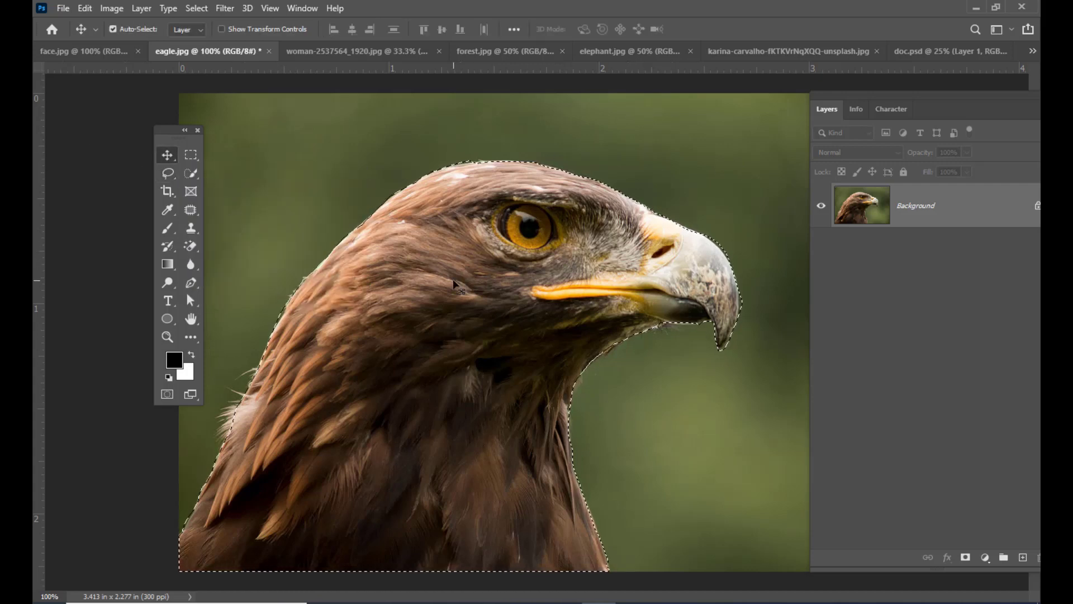
{"action": "left_click_drag", "start_coordinate": [503, 271], "coordinate": [933, 53]}
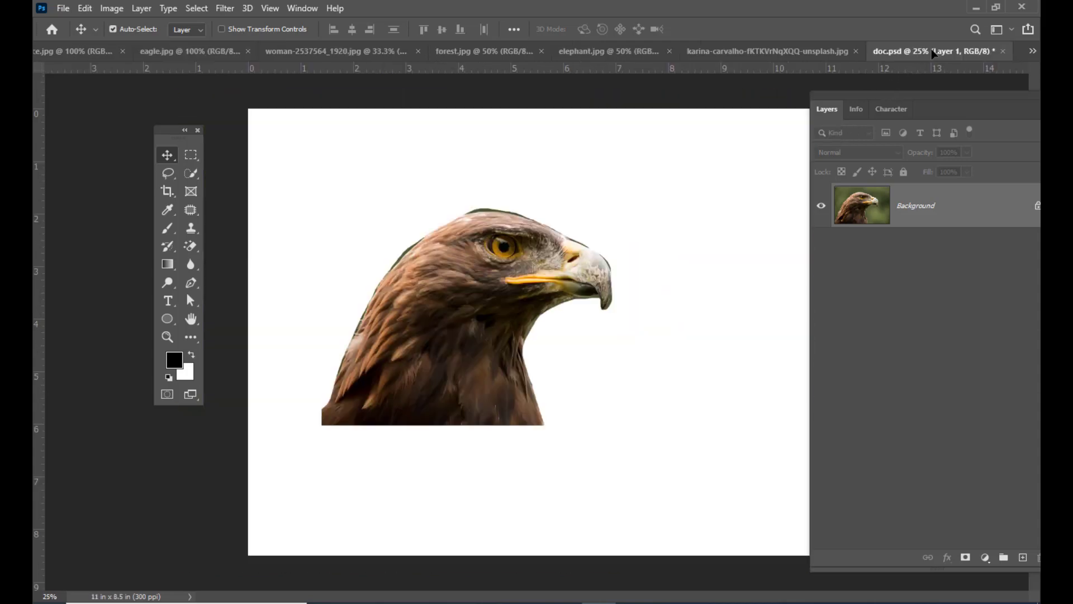
{"action": "left_click_drag", "start_coordinate": [642, 405], "coordinate": [731, 348]}
- Enlarge the new eagle cut-out proportionally with Free Transform and position it beside the first eagle
{"action": "key", "text": "ctrl+t"}
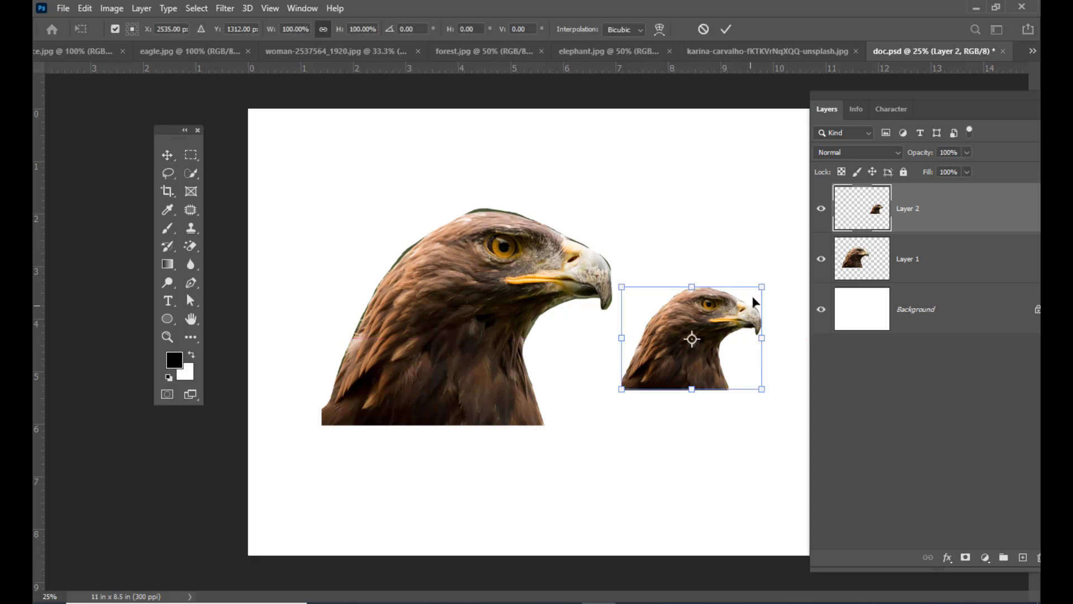
{"action": "left_click_drag", "start_coordinate": [764, 282], "coordinate": [787, 255]}
{"action": "left_click_drag", "start_coordinate": [723, 298], "coordinate": [746, 159]}
{"action": "key", "text": "Return"}
{"action": "left_click_drag", "start_coordinate": [840, 98], "coordinate": [864, 87]}
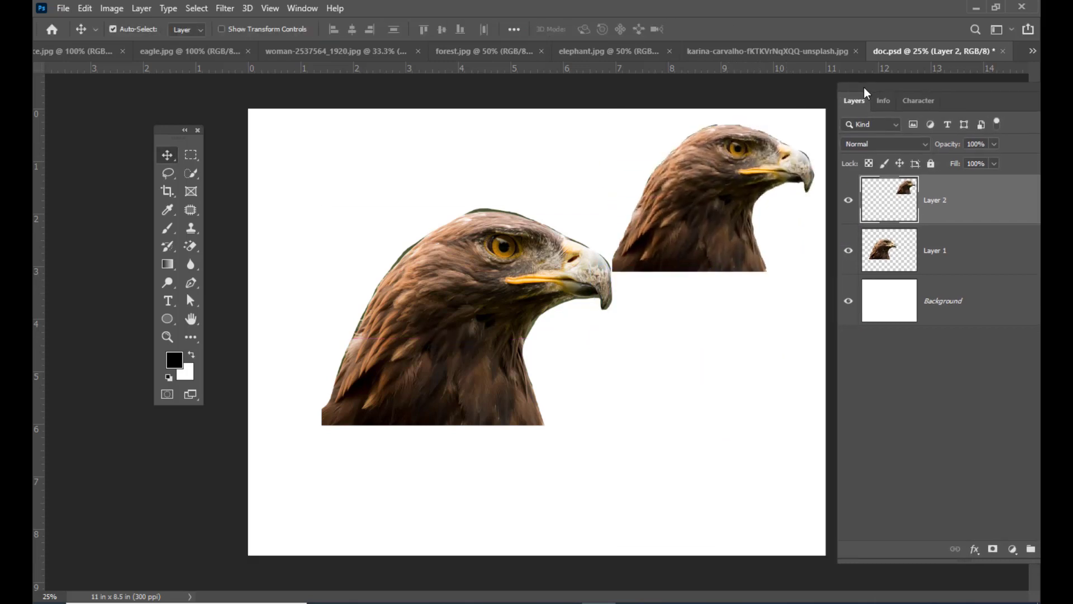
{"action": "left_click_drag", "start_coordinate": [752, 182], "coordinate": [744, 309]}
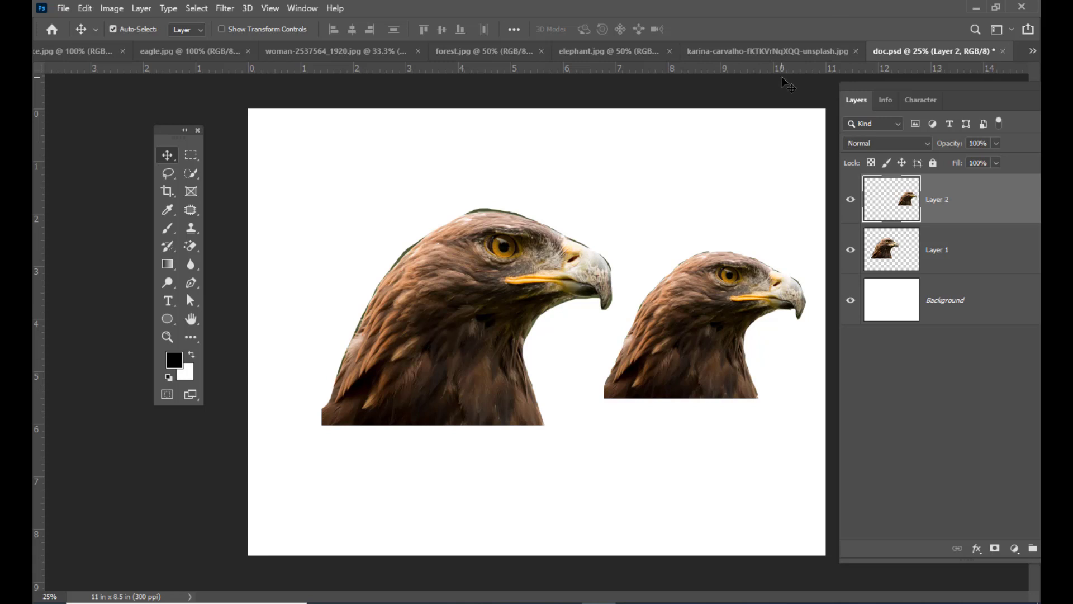
- Feather the eagle selection in eagle.jpg with a radius of 3 pixels and move the feathered eagle into doc.psd
{"action": "left_click", "coordinate": [161, 55]}
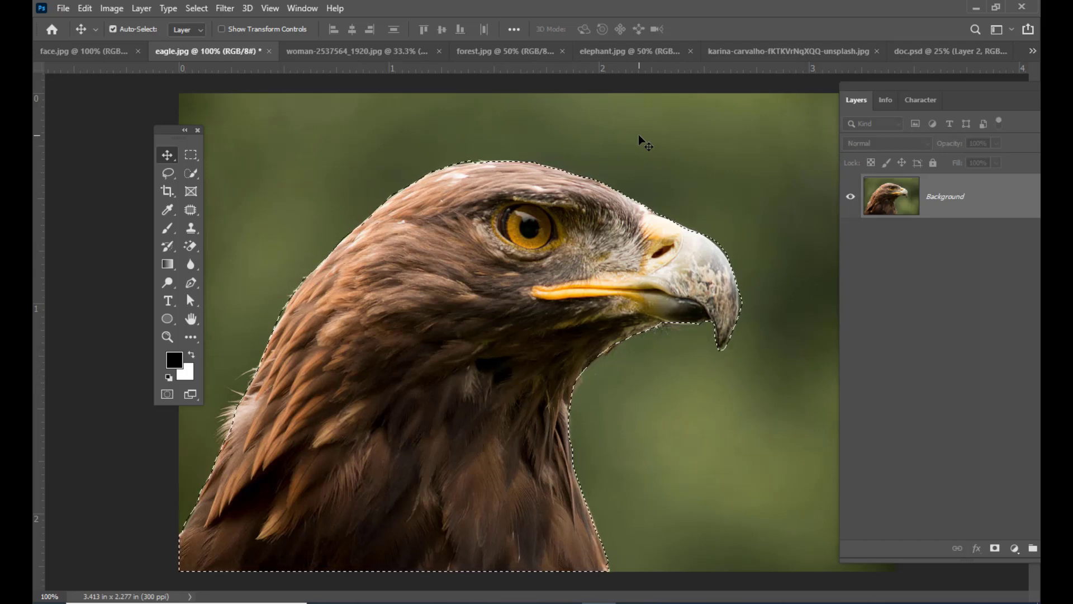
{"action": "key", "text": "shift+F6"}
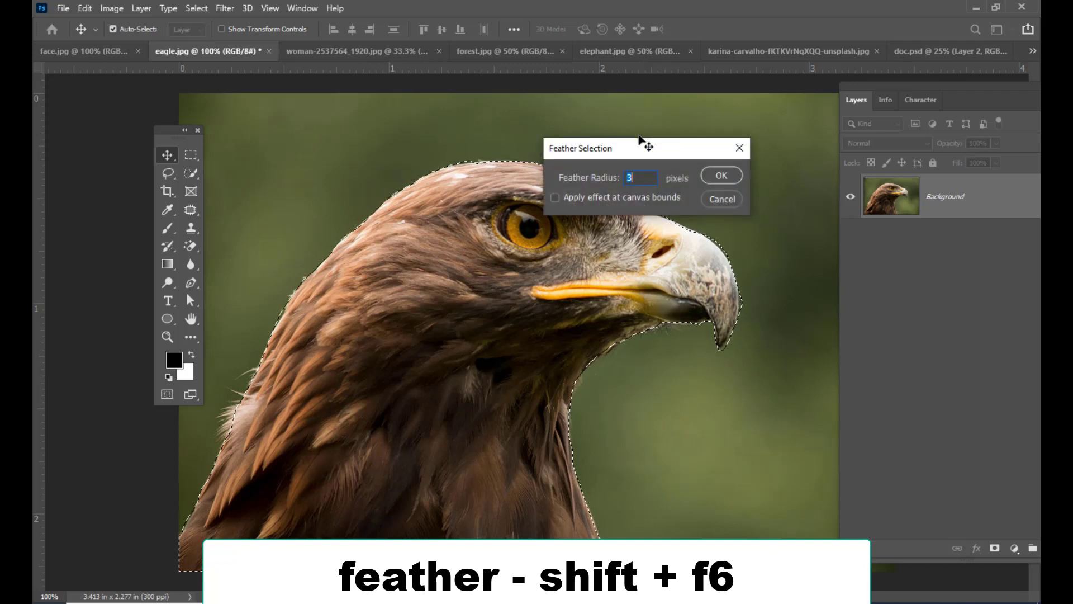
{"action": "left_click_drag", "start_coordinate": [637, 152], "coordinate": [686, 116]}
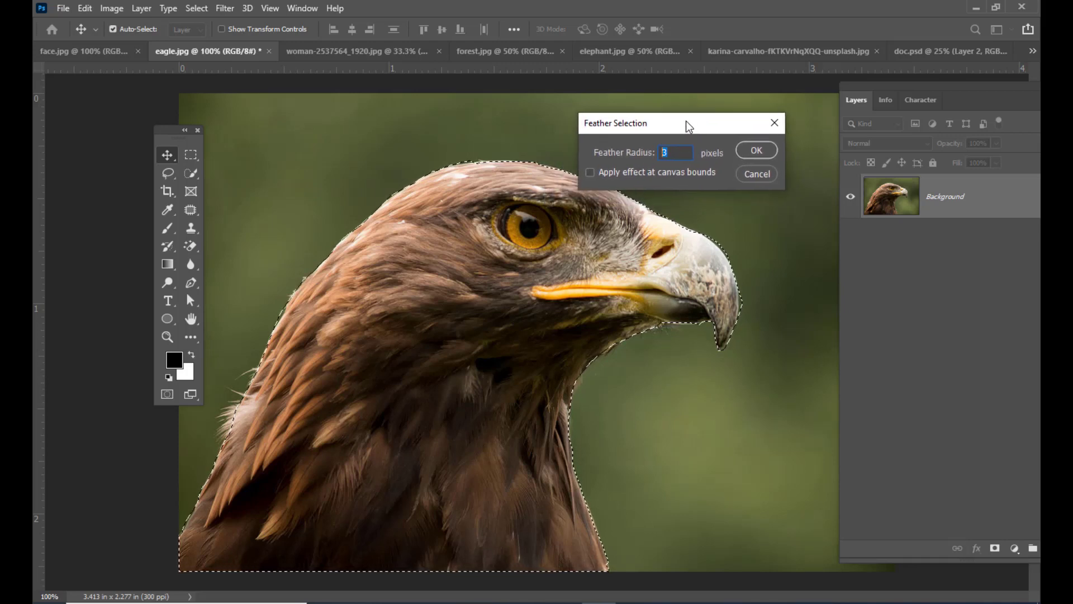
{"action": "left_click", "coordinate": [756, 150]}
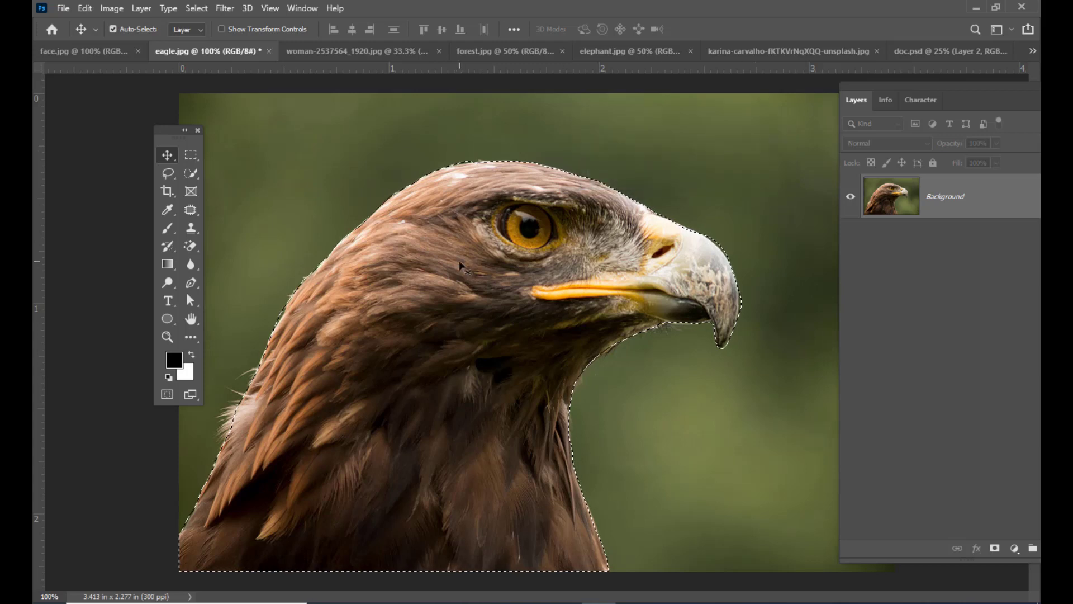
{"action": "left_click_drag", "start_coordinate": [472, 287], "coordinate": [334, 198]}
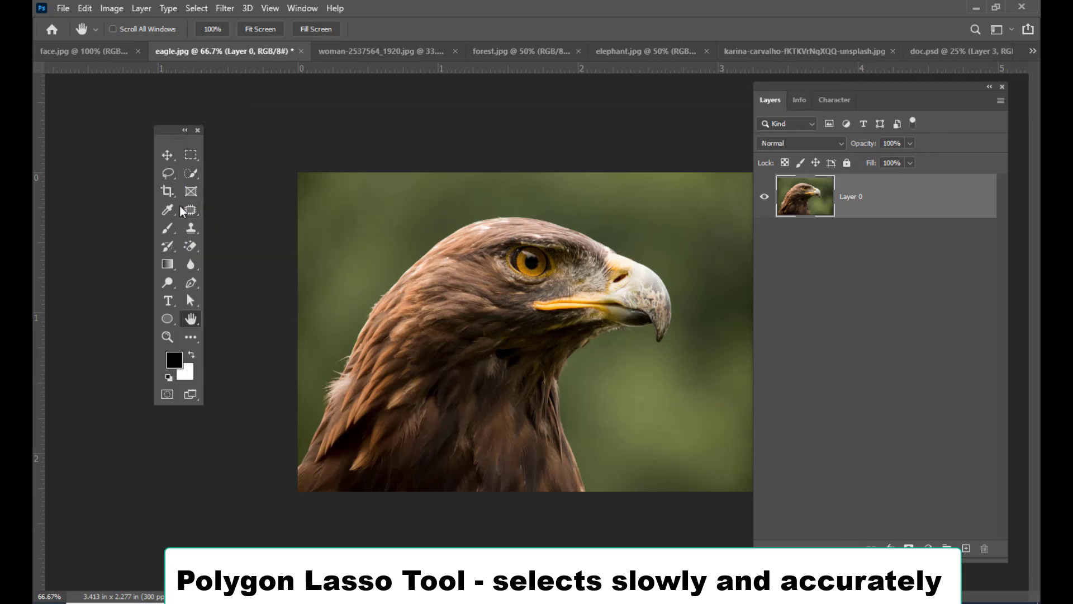
- Start a Polygonal Lasso outline in eagle.jpg at the photo's lower left edge and trace the back of the neck up to the crown
{"action": "left_click", "coordinate": [167, 173]}
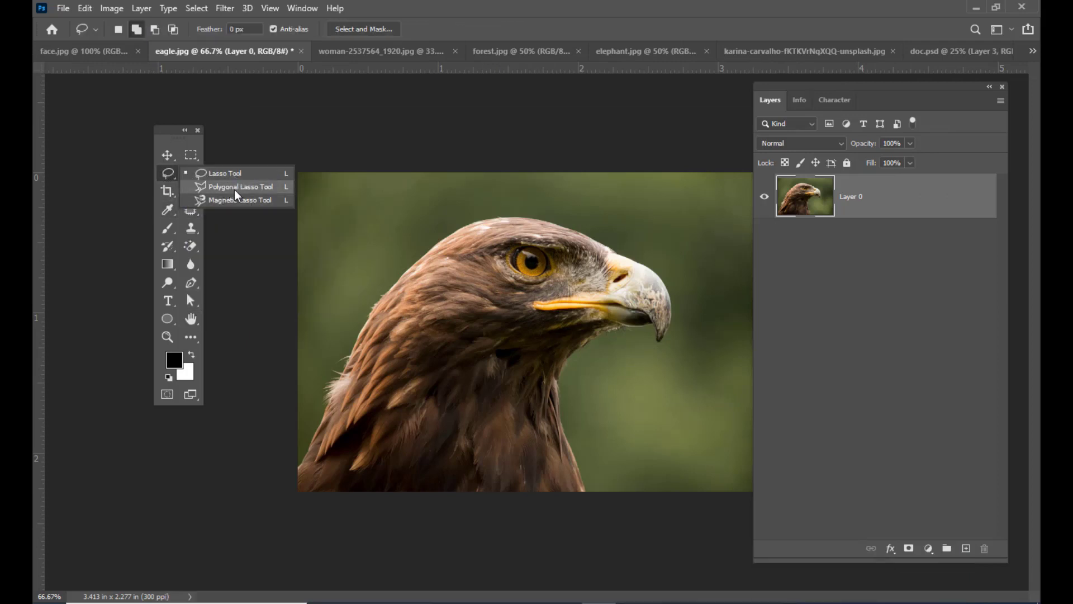
{"action": "left_click", "coordinate": [245, 189]}
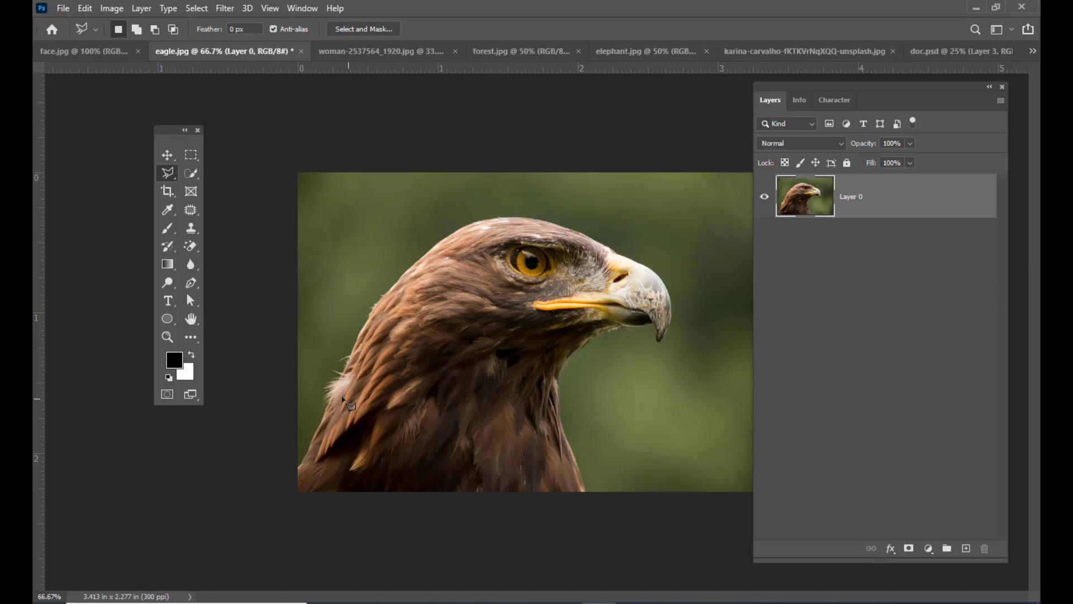
{"action": "left_click", "coordinate": [298, 467]}
{"action": "left_click", "coordinate": [326, 418]}
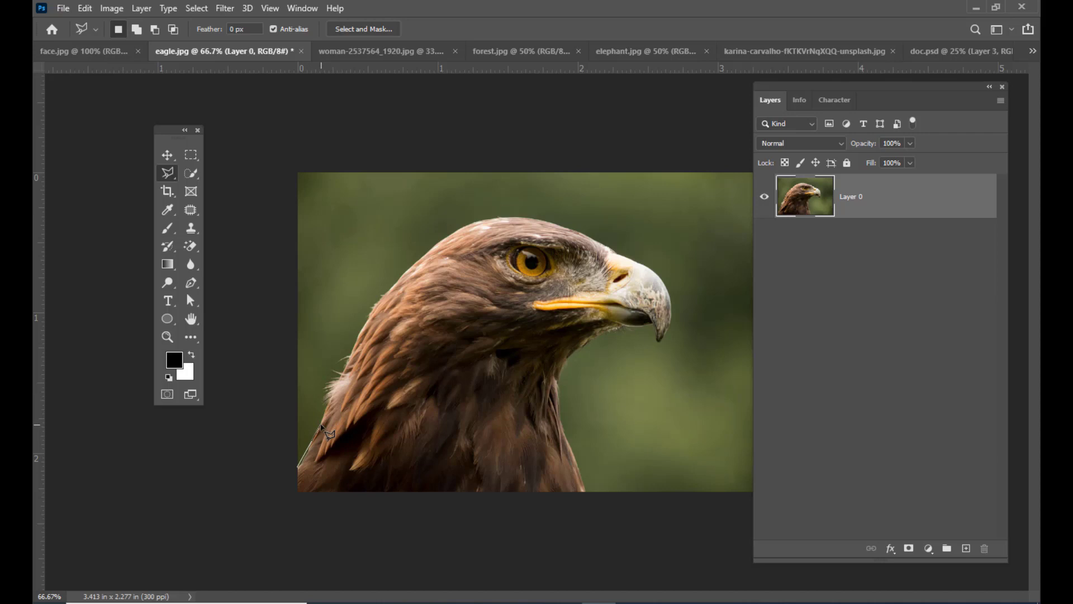
{"action": "left_click", "coordinate": [349, 358]}
{"action": "left_click", "coordinate": [369, 316]}
{"action": "left_click", "coordinate": [405, 272]}
{"action": "left_click", "coordinate": [469, 223]}
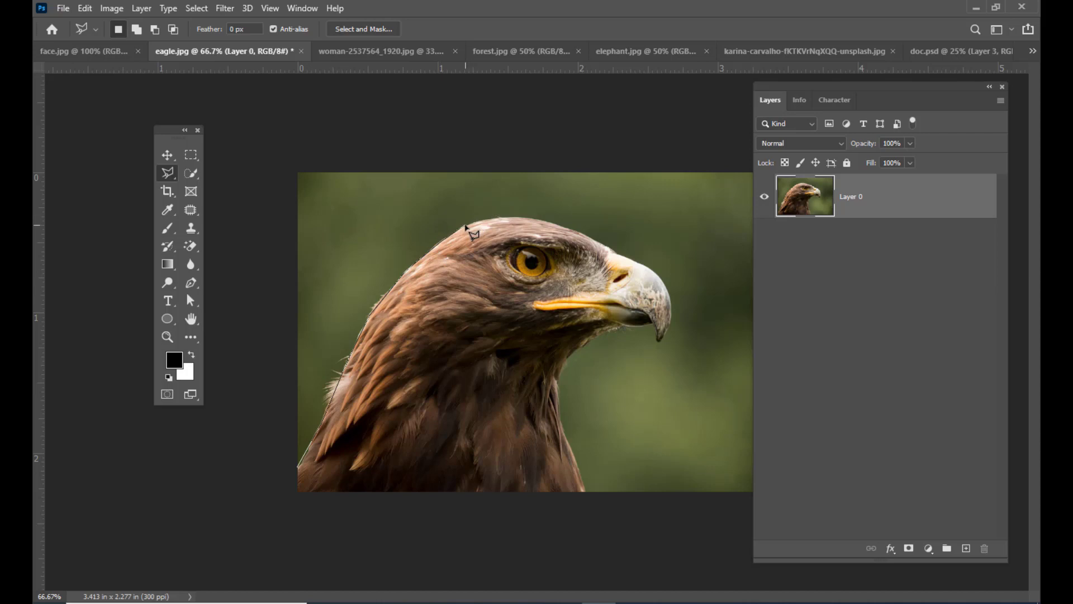
- Continue the polygonal outline over the eagle's crown and forehead and along the beak to its hooked tip
{"action": "left_click", "coordinate": [507, 217]}
{"action": "left_click", "coordinate": [541, 219]}
{"action": "left_click", "coordinate": [583, 233]}
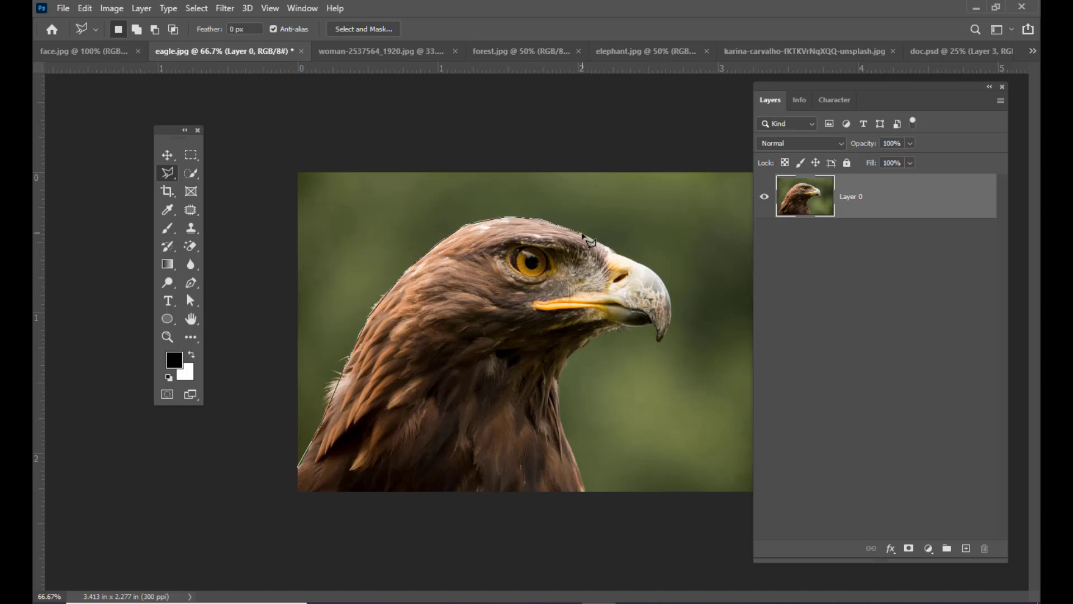
{"action": "left_click", "coordinate": [610, 249]}
{"action": "left_click", "coordinate": [663, 283]}
{"action": "left_click", "coordinate": [673, 305]}
{"action": "left_click", "coordinate": [665, 336]}
- Trace the underside of the beak, the throat and the chest, and close the polygonal selection at its starting point
{"action": "left_click", "coordinate": [655, 329]}
{"action": "left_click", "coordinate": [619, 328]}
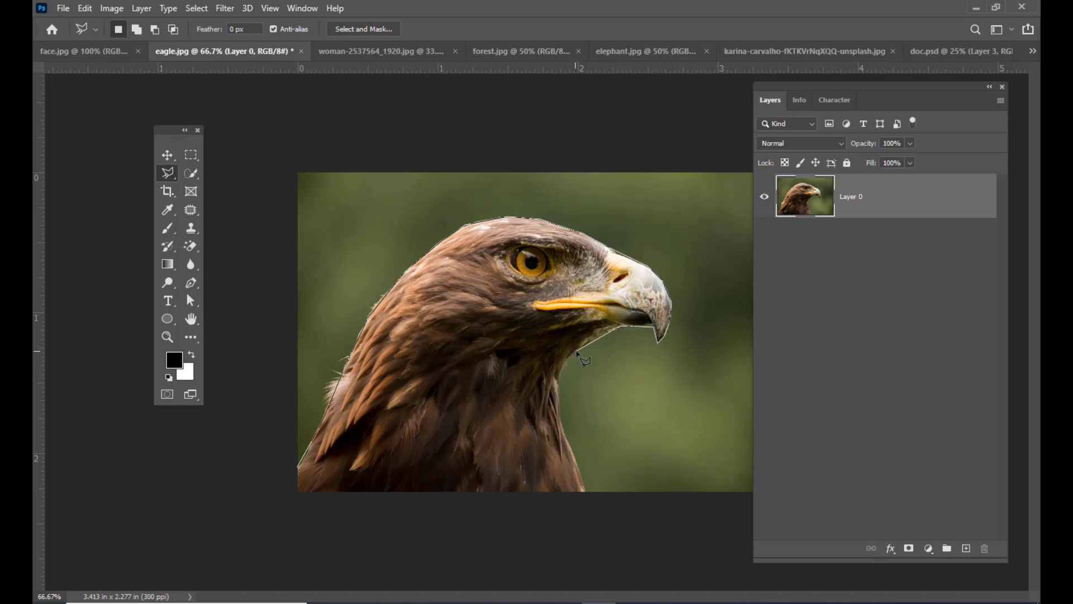
{"action": "left_click", "coordinate": [575, 353]}
{"action": "left_click", "coordinate": [559, 377]}
{"action": "left_click", "coordinate": [587, 493]}
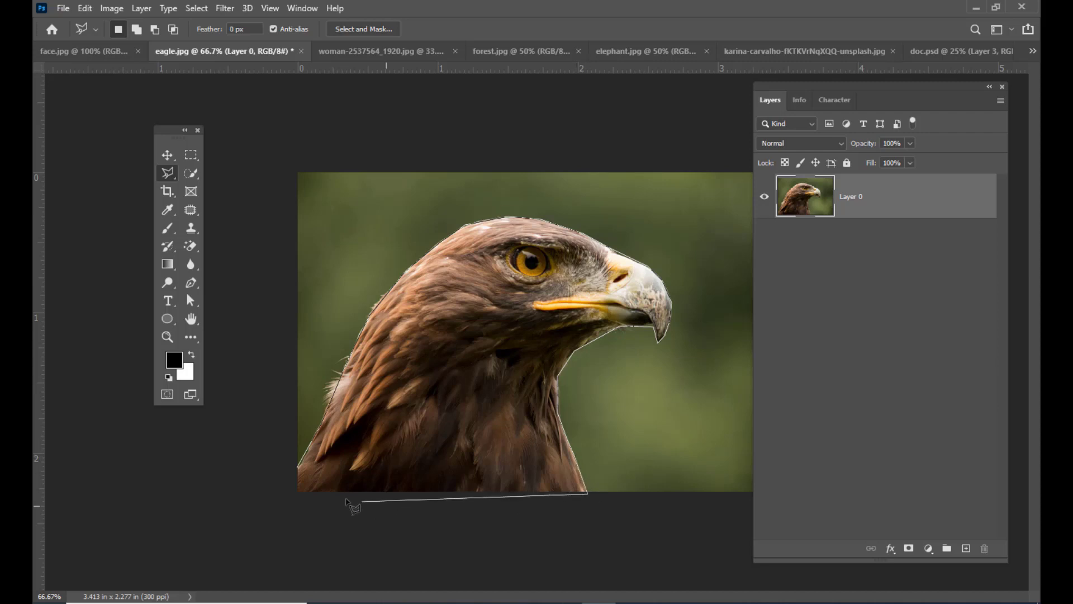
{"action": "left_click", "coordinate": [298, 469]}
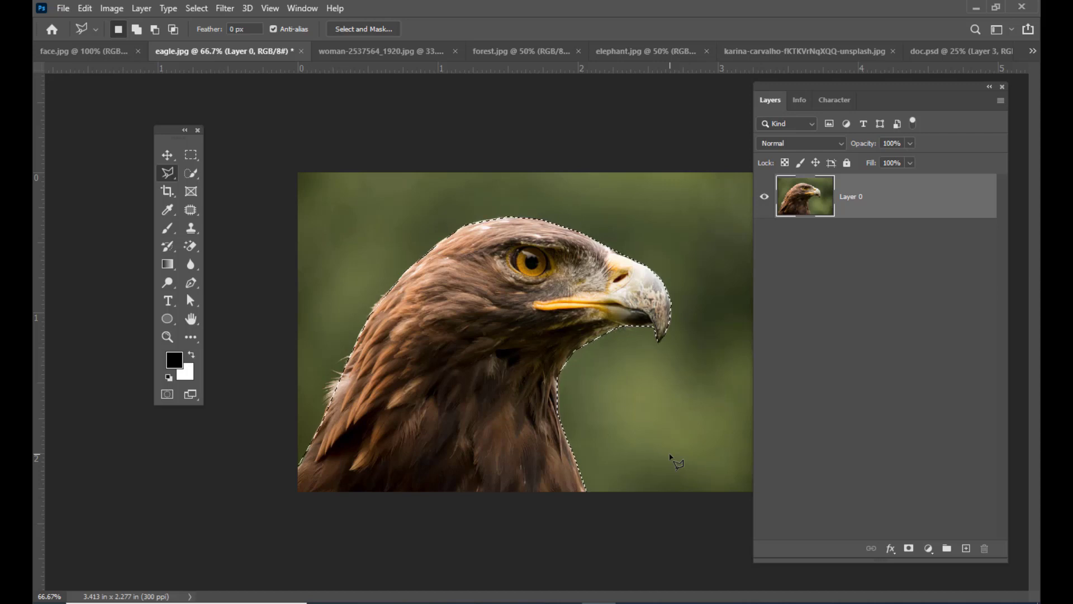
- Move the polygon-selected eagle into doc.psd with the Move tool, placing it above the right-hand eagle cut-out
{"action": "key", "text": "v"}
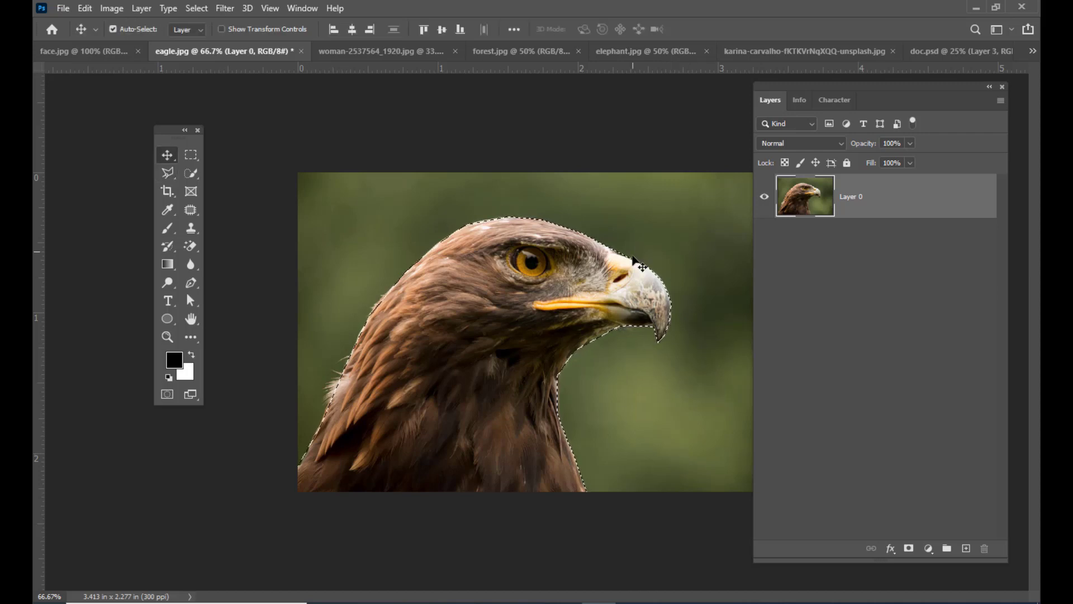
{"action": "mouse_move", "coordinate": [519, 250]}
{"action": "left_mouse_down"}
{"action": "mouse_move", "coordinate": [861, 50]}
{"action": "mouse_move", "coordinate": [928, 54]}
{"action": "mouse_move", "coordinate": [448, 475]}
{"action": "mouse_move", "coordinate": [563, 491]}
{"action": "mouse_move", "coordinate": [551, 485]}
{"action": "mouse_move", "coordinate": [665, 154]}
{"action": "mouse_move", "coordinate": [657, 157]}
{"action": "left_mouse_up"}
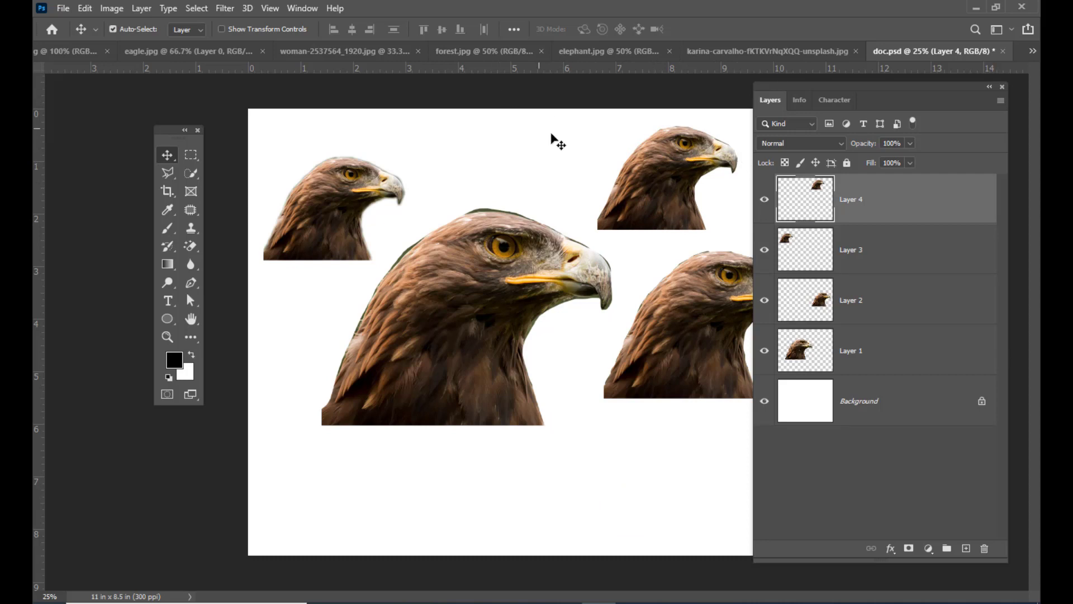
- Switch to face.jpg and shift the Layers panel farther away from the portrait
{"action": "key", "text": "ctrl"}
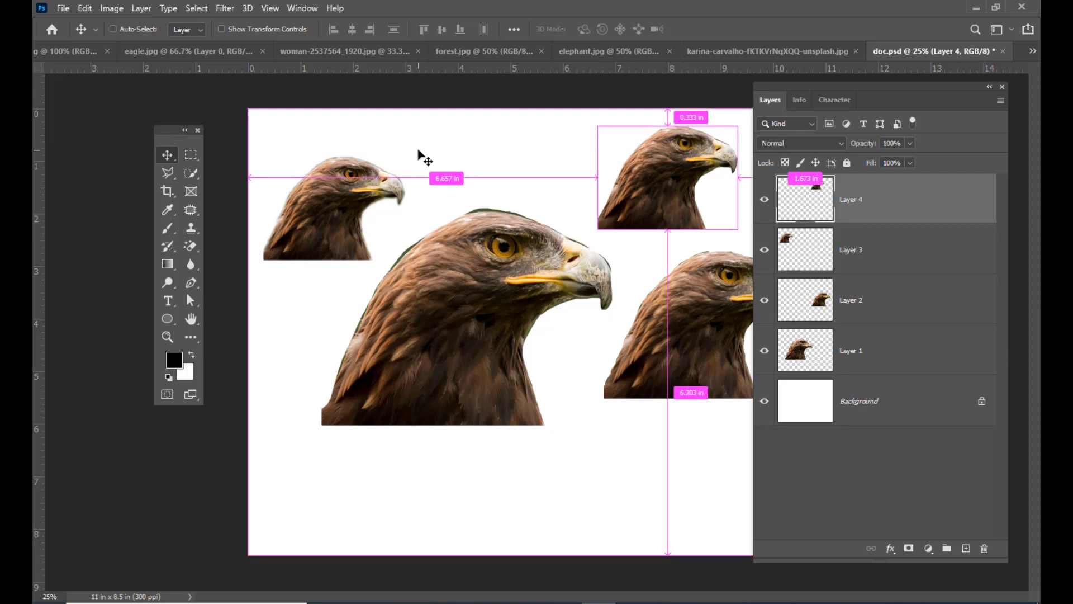
{"action": "key", "text": "ctrl+Tab"}
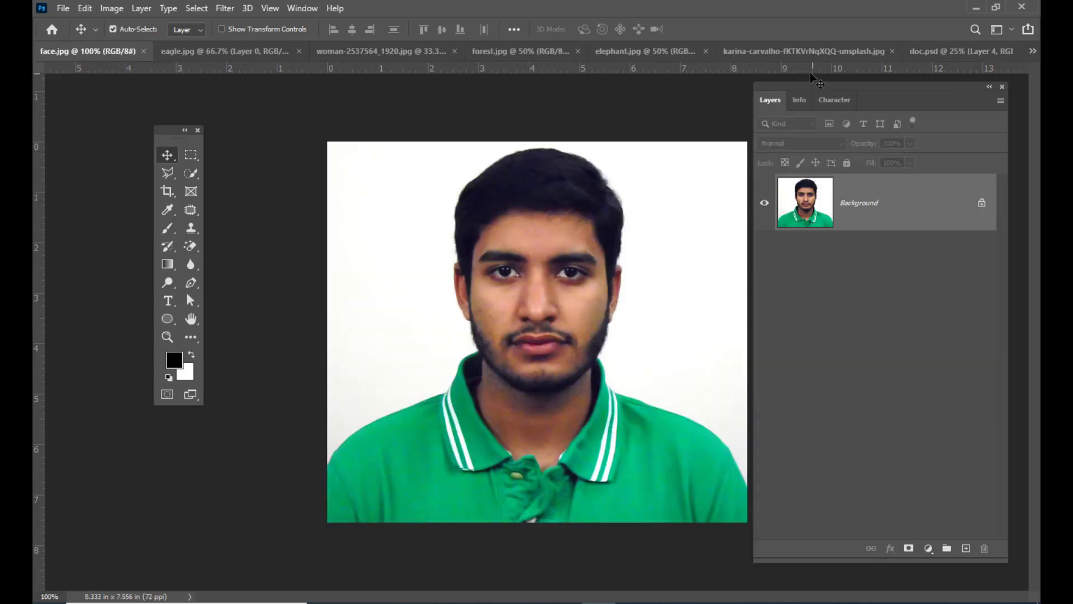
{"action": "left_click_drag", "start_coordinate": [788, 85], "coordinate": [820, 85]}
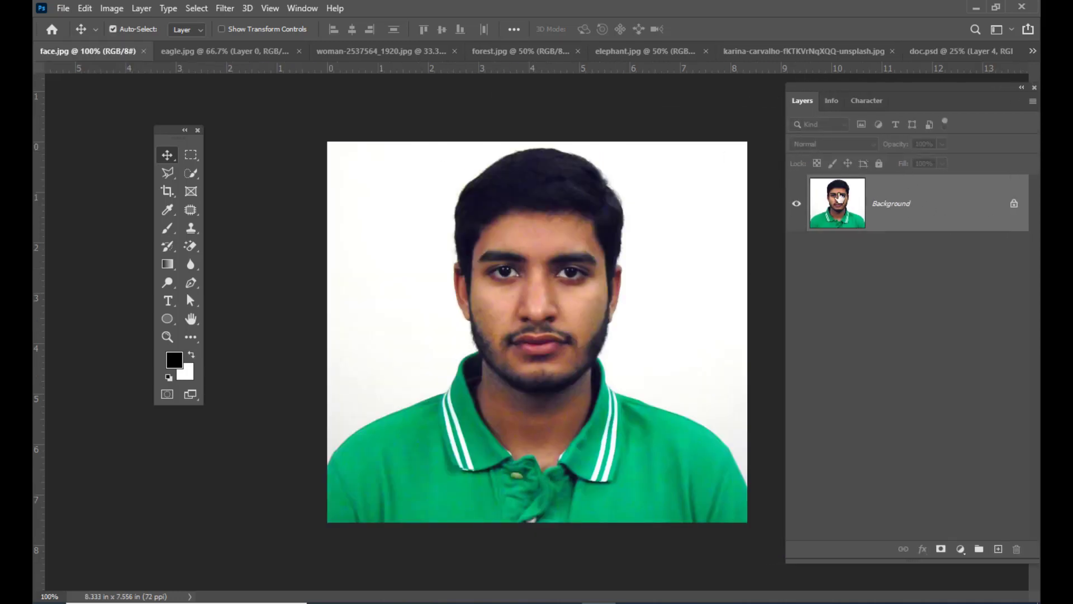
- Start a Polygonal Lasso outline at the portrait's left shoulder edge and trace the collar, jaw and ear up to the side hair
{"action": "left_click", "coordinate": [169, 175]}
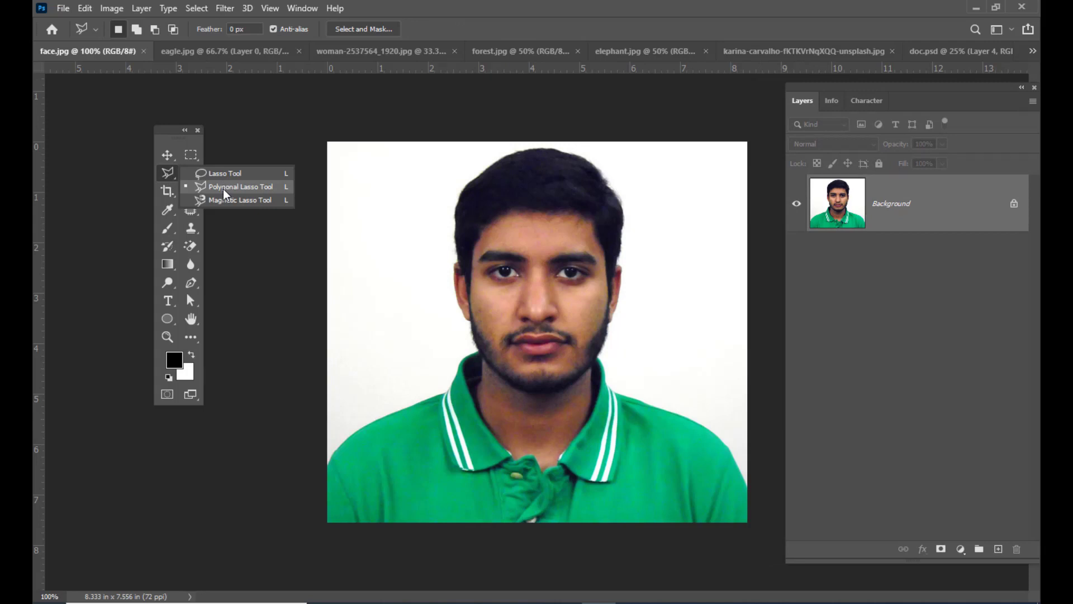
{"action": "left_click", "coordinate": [254, 191]}
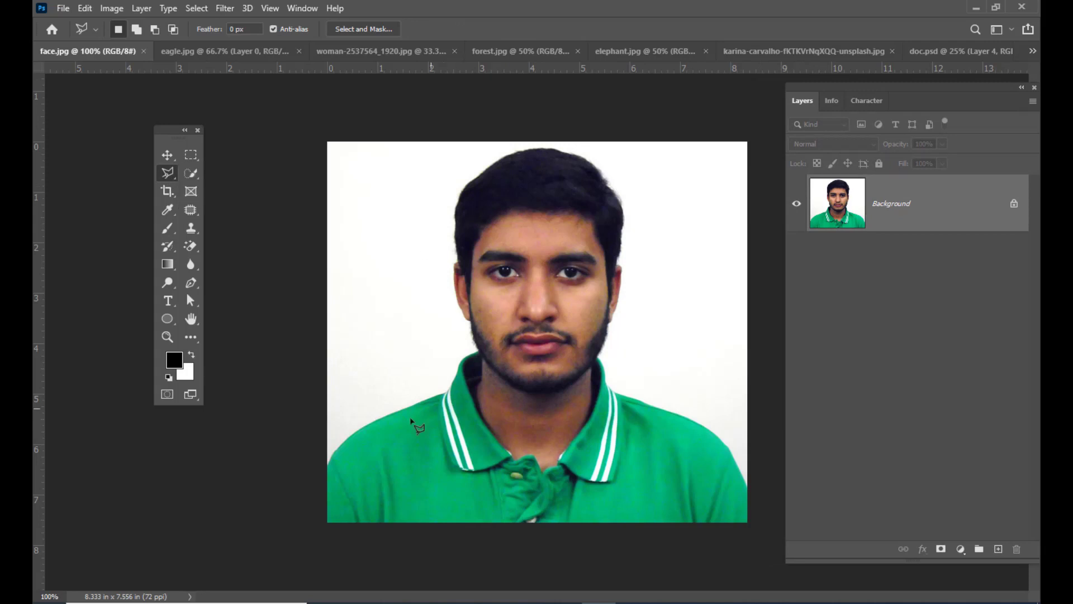
{"action": "left_click", "coordinate": [328, 464]}
{"action": "left_click", "coordinate": [345, 440]}
{"action": "left_click", "coordinate": [375, 420]}
{"action": "left_click", "coordinate": [459, 361]}
{"action": "left_click", "coordinate": [477, 351]}
{"action": "left_click", "coordinate": [469, 321]}
{"action": "left_click", "coordinate": [457, 303]}
{"action": "left_click", "coordinate": [453, 275]}
{"action": "left_click", "coordinate": [454, 214]}
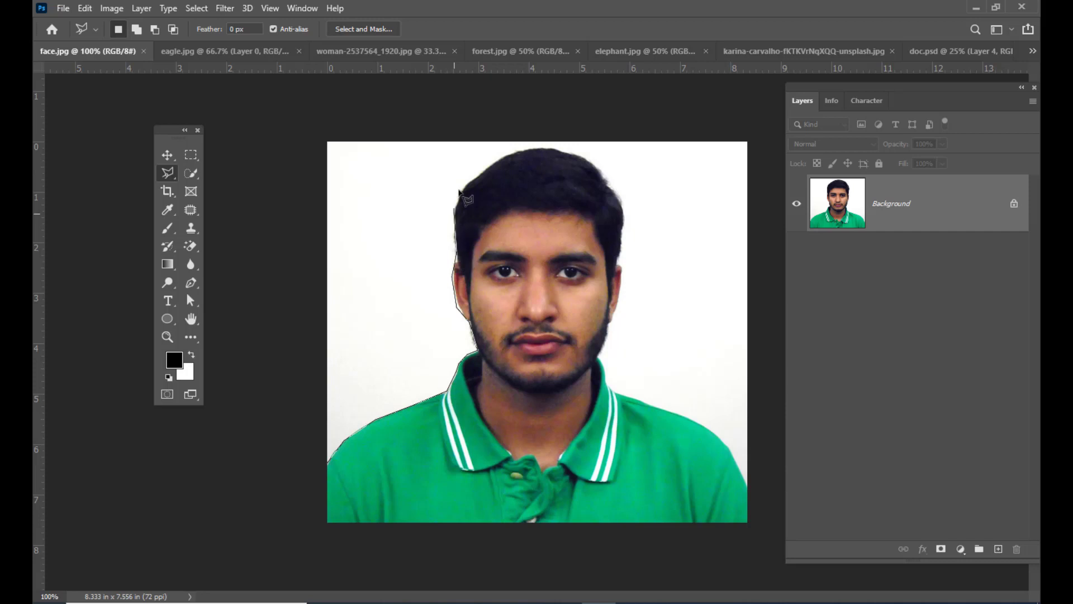
- Continue the polygonal outline around the hair from the left temple over the top of the head
{"action": "left_click", "coordinate": [461, 193]}
{"action": "left_click", "coordinate": [487, 171]}
{"action": "left_click", "coordinate": [511, 153]}
{"action": "left_click", "coordinate": [542, 148]}
{"action": "left_click", "coordinate": [588, 159]}
- Remove the most recent polygonal lasso points one by one, back down to below the left ear
{"action": "key", "text": "BackSpace"}
{"action": "key", "text": "BackSpace"}
{"action": "key", "text": "BackSpace"}
{"action": "key", "text": "BackSpace"}
{"action": "key", "text": "BackSpace"}
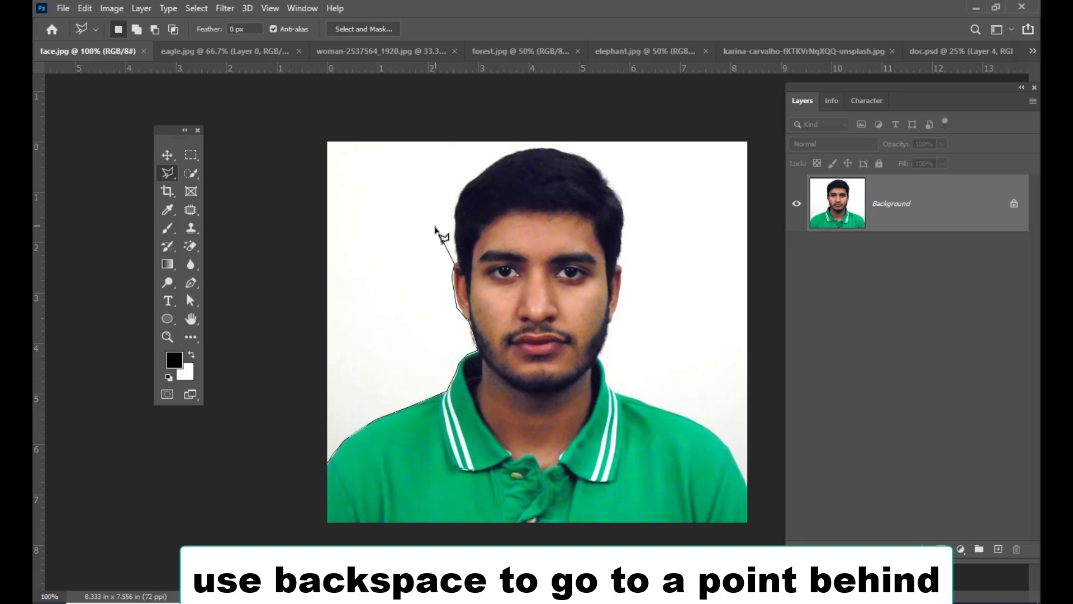
{"action": "key", "text": "BackSpace"}
{"action": "key", "text": "BackSpace"}
{"action": "key", "text": "BackSpace"}
{"action": "key", "text": "BackSpace"}
{"action": "key", "text": "BackSpace"}
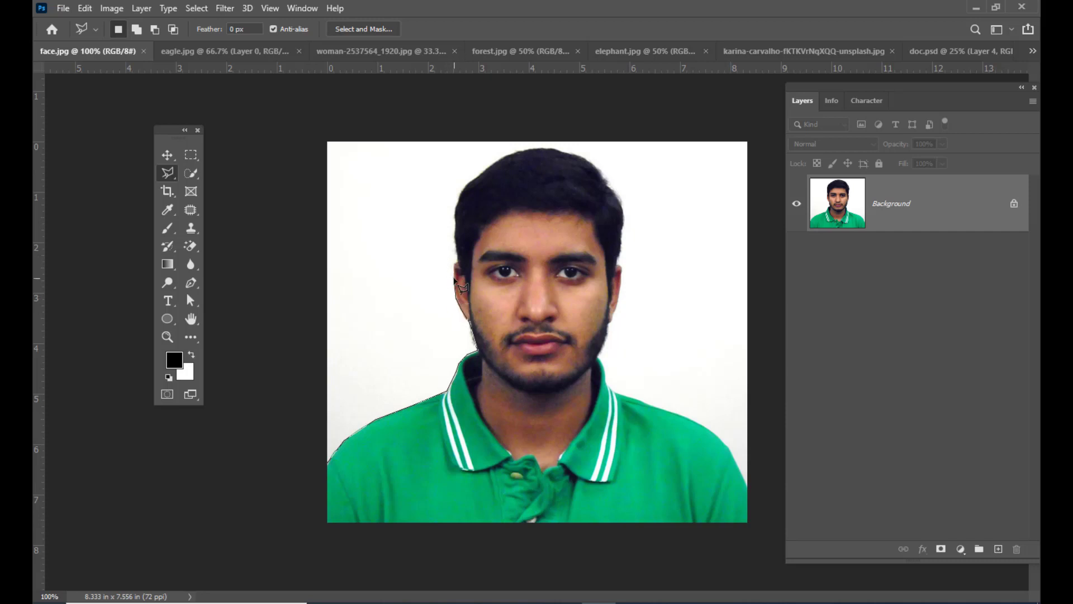
- Retrace the polygonal outline from the left ear around the hair and over the top of the head
{"action": "left_click", "coordinate": [453, 264]}
{"action": "left_click", "coordinate": [457, 260]}
{"action": "left_click", "coordinate": [455, 208]}
{"action": "left_click", "coordinate": [464, 184]}
{"action": "left_click", "coordinate": [517, 152]}
{"action": "left_click", "coordinate": [554, 148]}
{"action": "left_click", "coordinate": [585, 158]}
{"action": "left_click", "coordinate": [602, 172]}
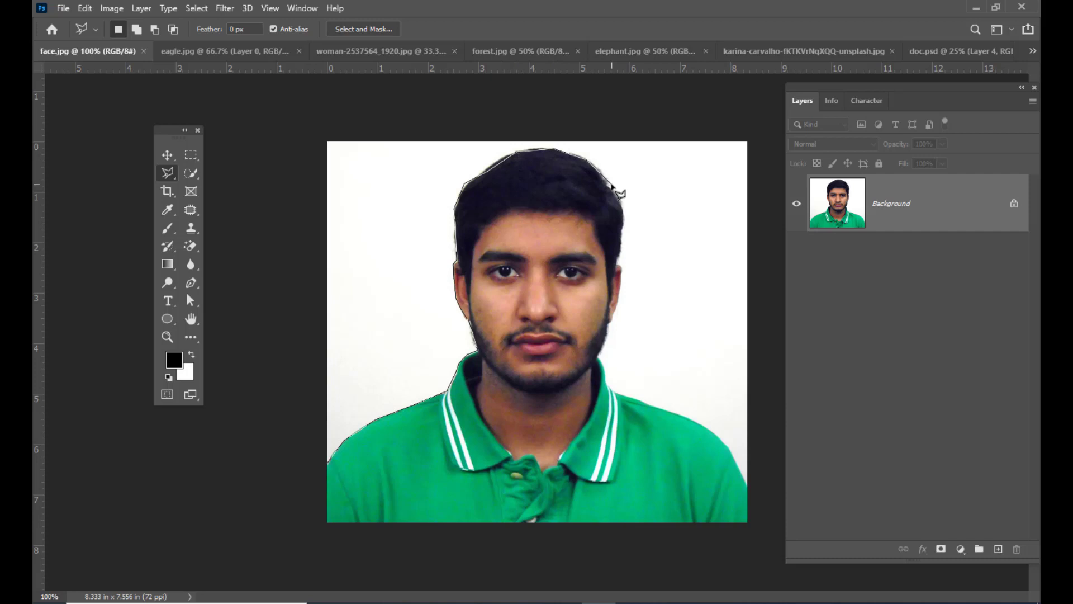
- Trace the right side of the hair, the ear and the jaw down to the shirt collar
{"action": "left_click", "coordinate": [613, 185]}
{"action": "left_click", "coordinate": [621, 208]}
{"action": "left_click", "coordinate": [625, 222]}
{"action": "left_click", "coordinate": [623, 269]}
{"action": "left_click", "coordinate": [621, 286]}
{"action": "left_click", "coordinate": [614, 308]}
{"action": "left_click", "coordinate": [610, 323]}
{"action": "left_click", "coordinate": [603, 350]}
{"action": "left_click", "coordinate": [598, 358]}
{"action": "left_click", "coordinate": [604, 373]}
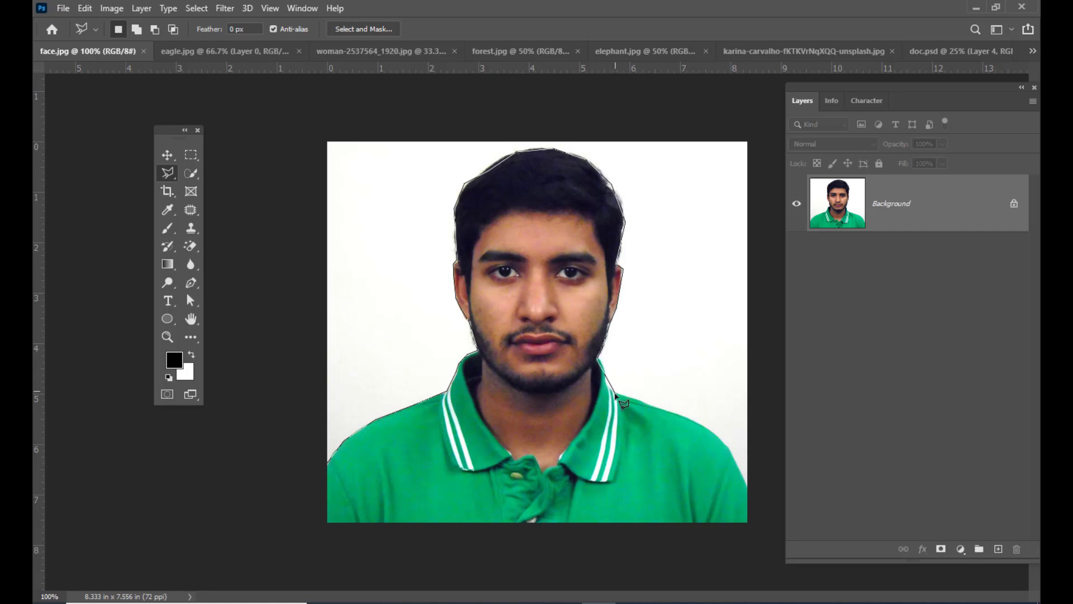
- Roughly outline the right shoulder, follow the photo's bottom edge and close the polygonal selection at its starting point
{"action": "left_click", "coordinate": [617, 392]}
{"action": "left_click", "coordinate": [674, 411]}
{"action": "left_click", "coordinate": [730, 412]}
{"action": "left_click", "coordinate": [722, 464]}
{"action": "left_click", "coordinate": [747, 485]}
{"action": "left_click", "coordinate": [747, 523]}
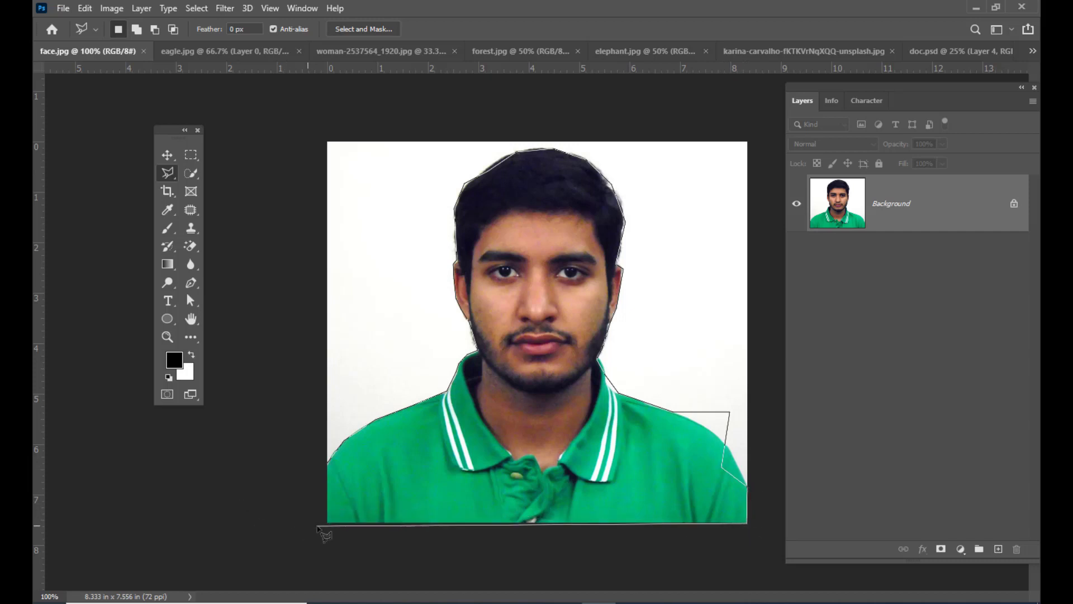
{"action": "left_click", "coordinate": [328, 525]}
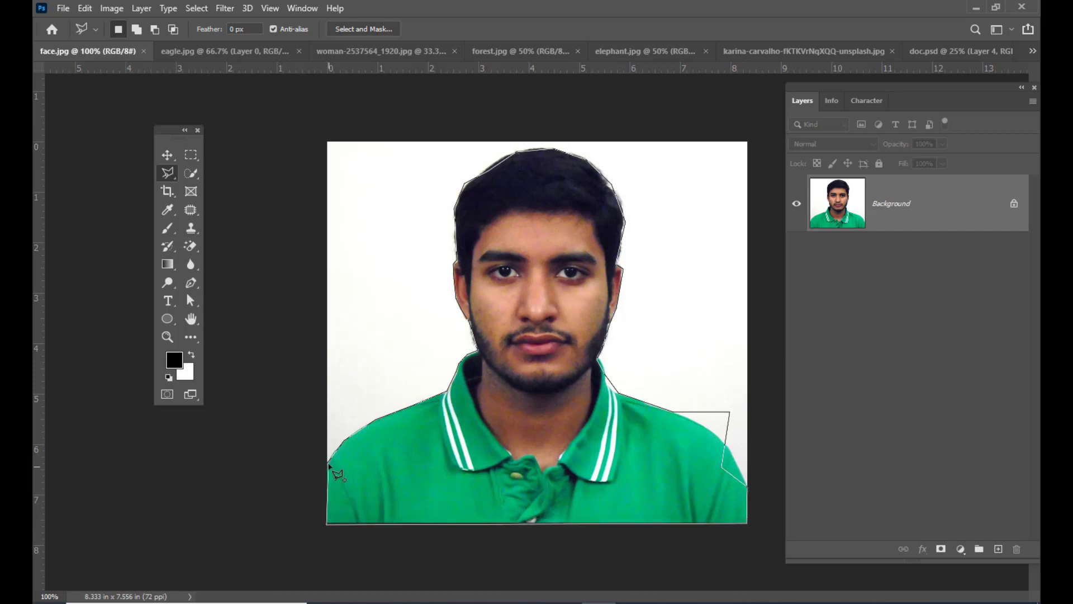
{"action": "left_click", "coordinate": [330, 465]}
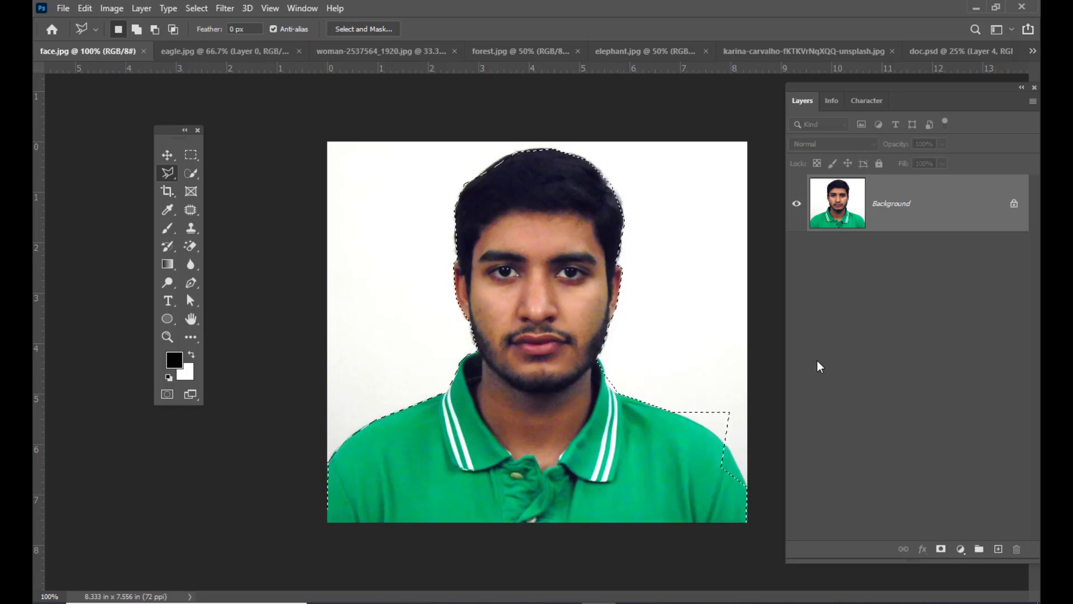
- Correct the selection along the right shoulder with the Lasso tool, removing extra background and including the missed shirt area
{"action": "right_click", "coordinate": [169, 174]}
{"action": "left_click", "coordinate": [209, 171]}
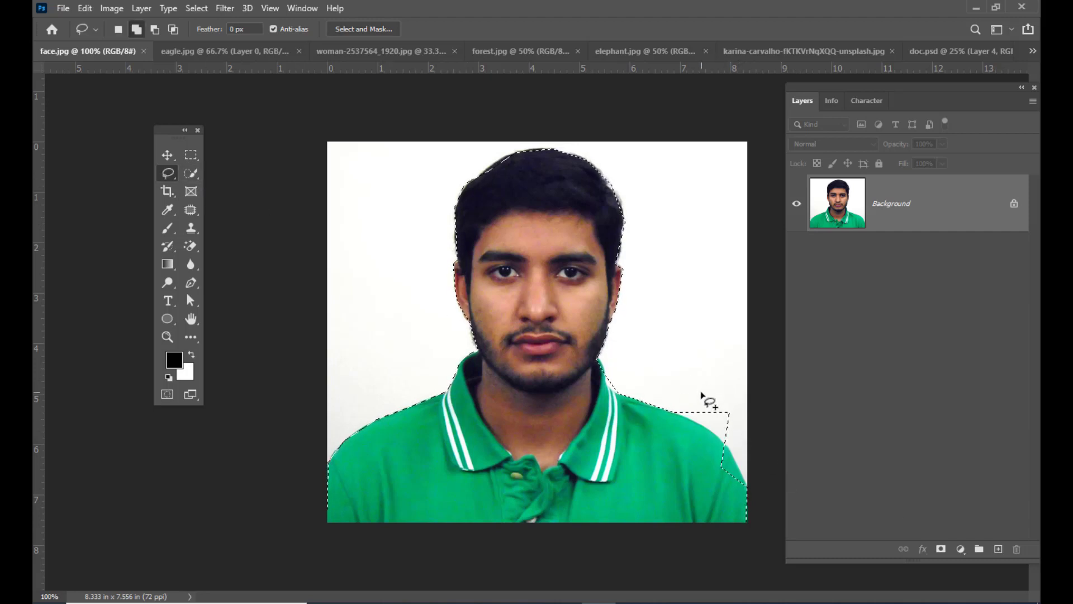
{"action": "key", "text": "alt"}
- Add the missed strip of hair along the upper left of the head to the selection with the Polygonal Lasso
{"action": "right_click", "coordinate": [166, 173]}
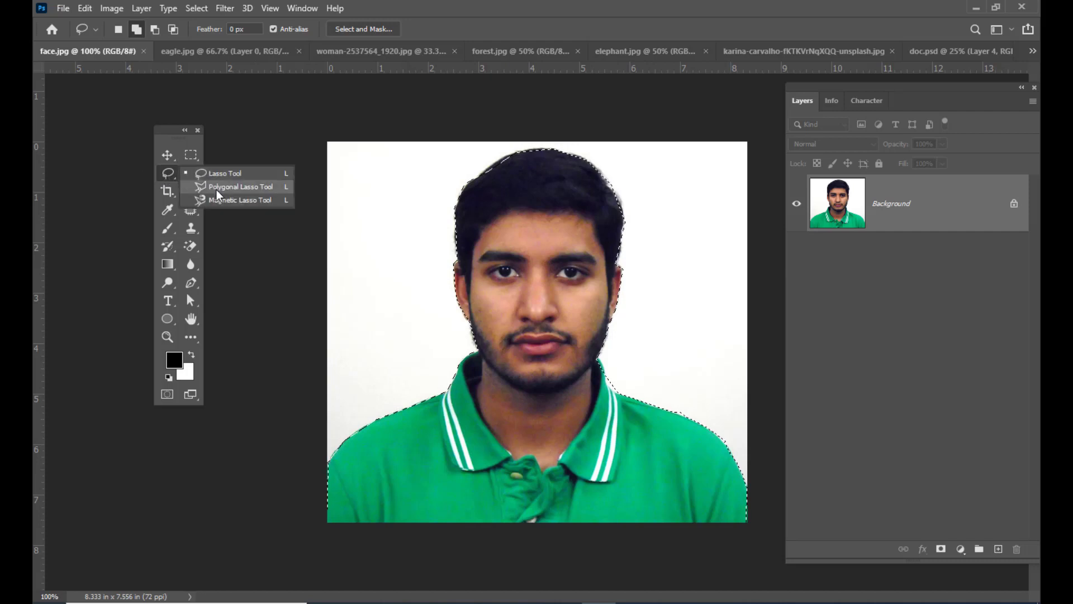
{"action": "left_click", "coordinate": [217, 188]}
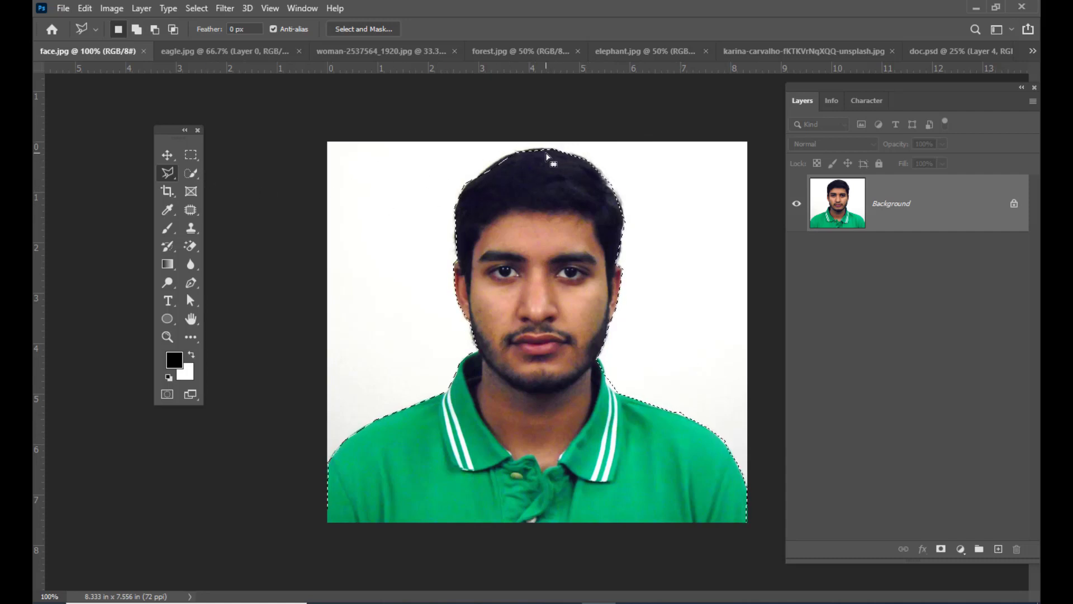
{"action": "key", "text": "ctrl+plus"}
{"action": "key", "text": "h"}
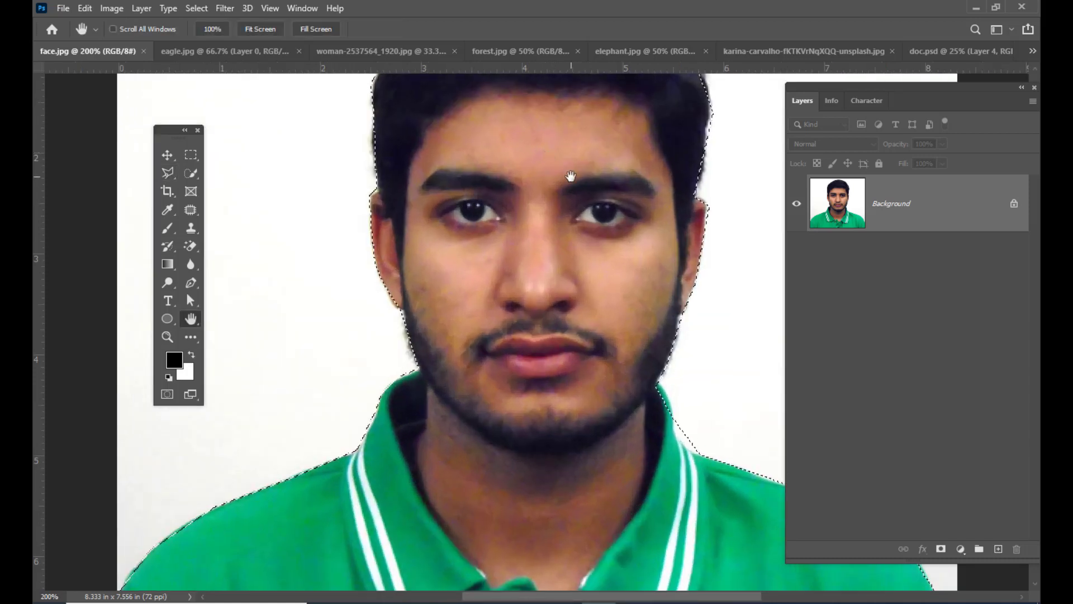
{"action": "left_click_drag", "start_coordinate": [575, 179], "coordinate": [594, 330]}
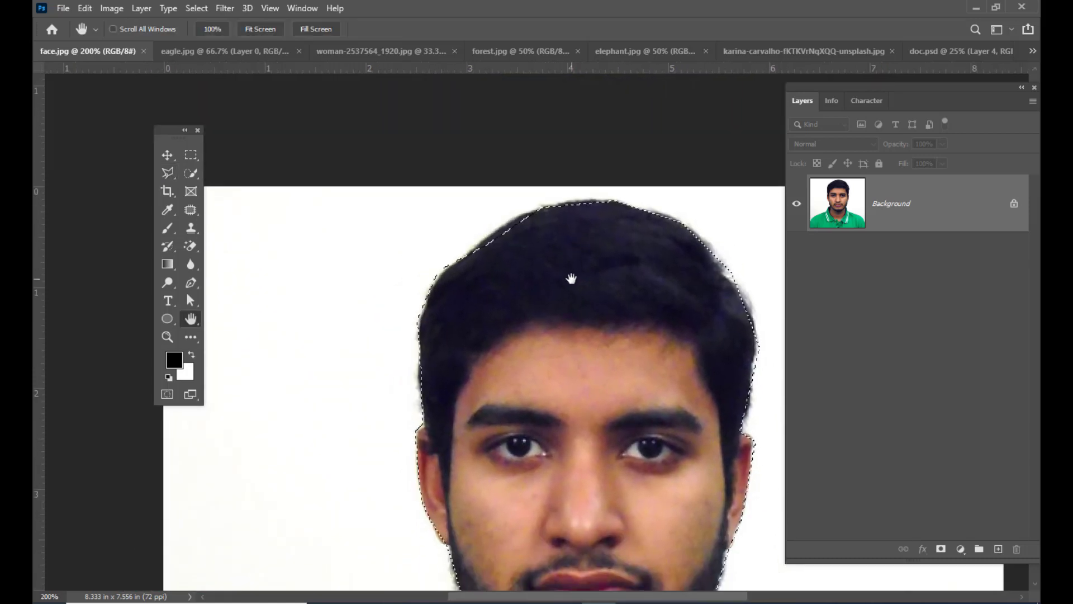
{"action": "left_click", "coordinate": [162, 174]}
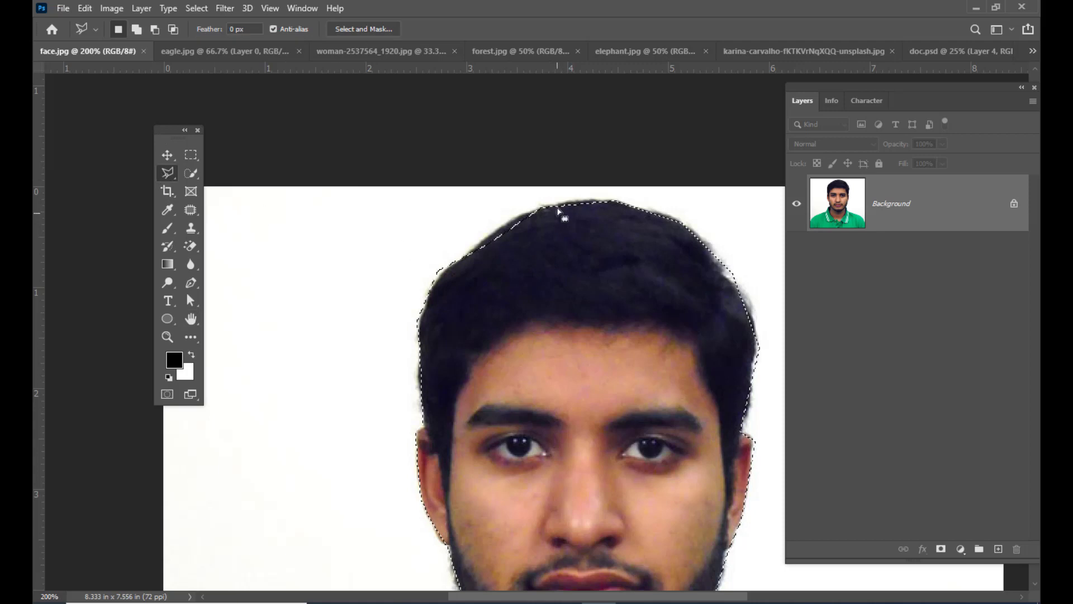
{"action": "left_click", "coordinate": [523, 216]}
{"action": "left_click", "coordinate": [473, 250]}
{"action": "left_click", "coordinate": [472, 260]}
{"action": "left_click", "coordinate": [510, 257]}
{"action": "left_click", "coordinate": [553, 213]}
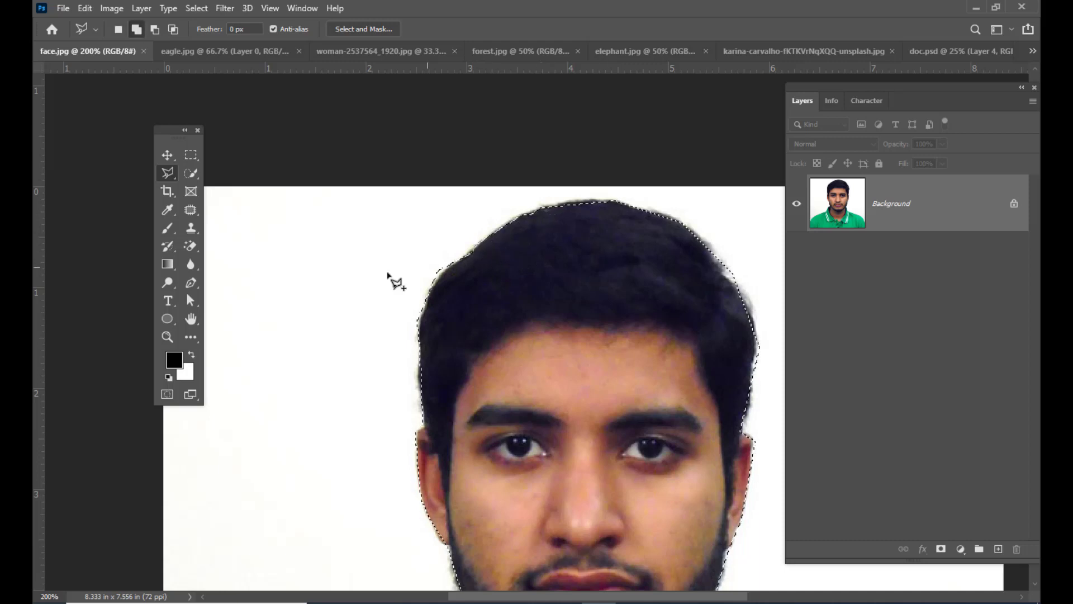
{"action": "key", "text": "alt"}
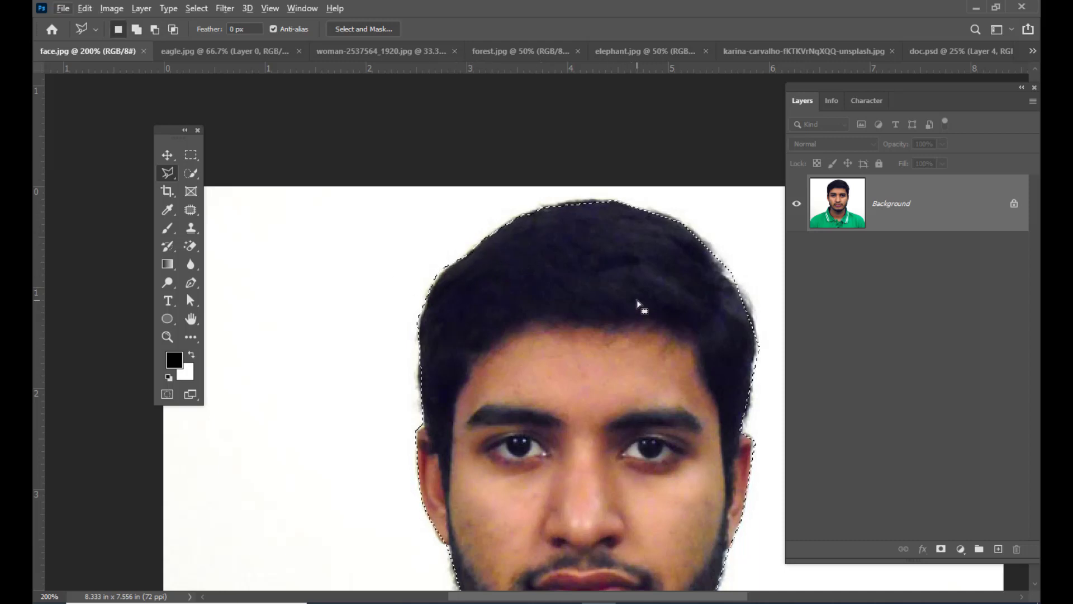
- Switch to doc.psd with the Move tool active and fill Layer 4 with the white background colour
{"action": "key", "text": "ctrl+minus"}
{"action": "key", "text": "ctrl+minus"}
{"action": "key", "text": "ctrl+minus"}
{"action": "key", "text": "ctrl+plus"}
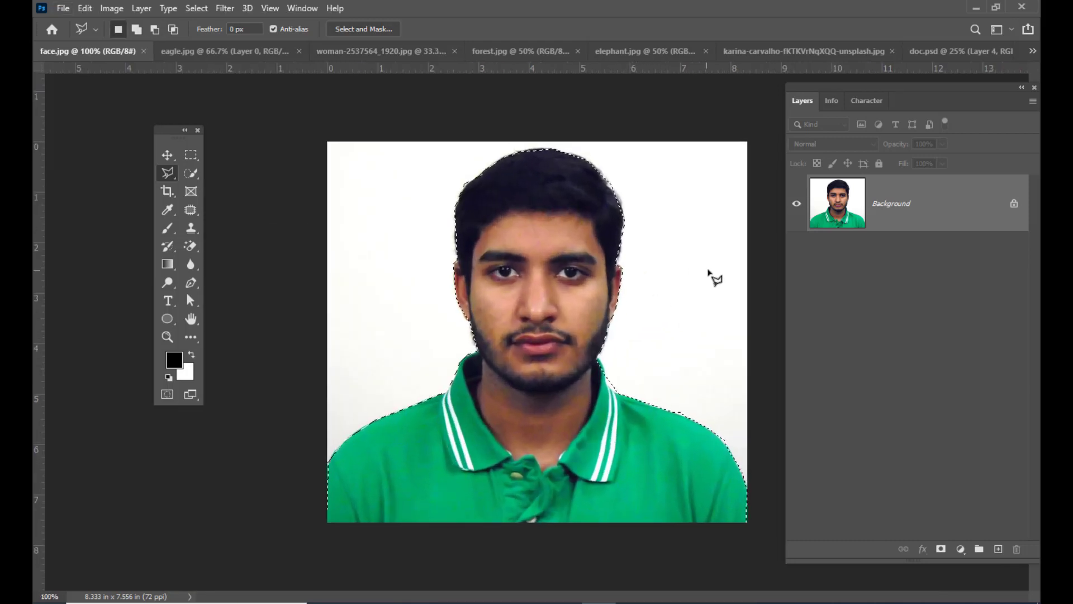
{"action": "key", "text": "v"}
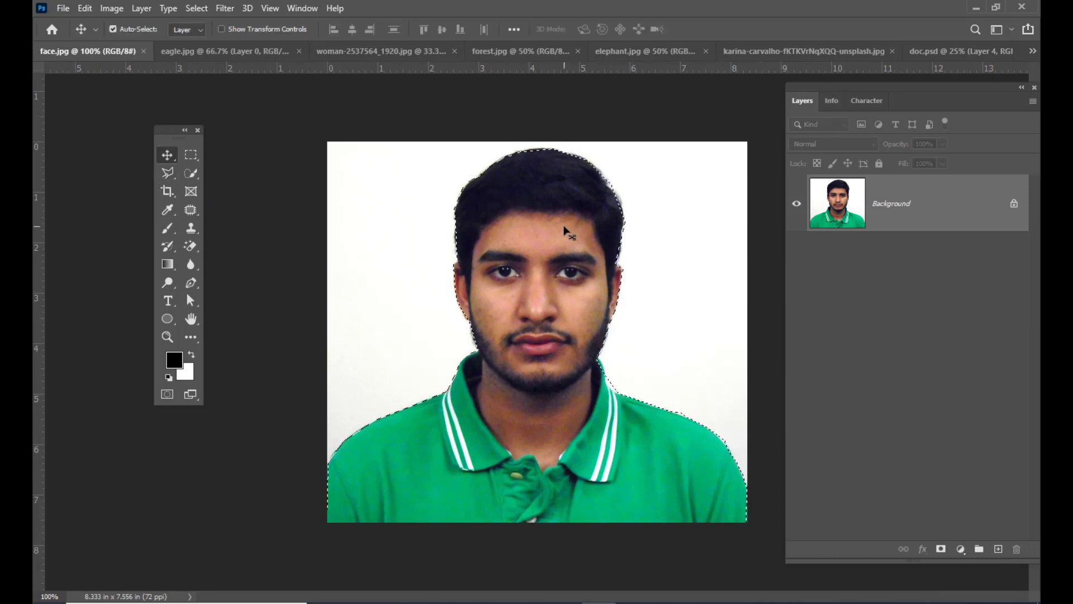
{"action": "left_click", "coordinate": [928, 54]}
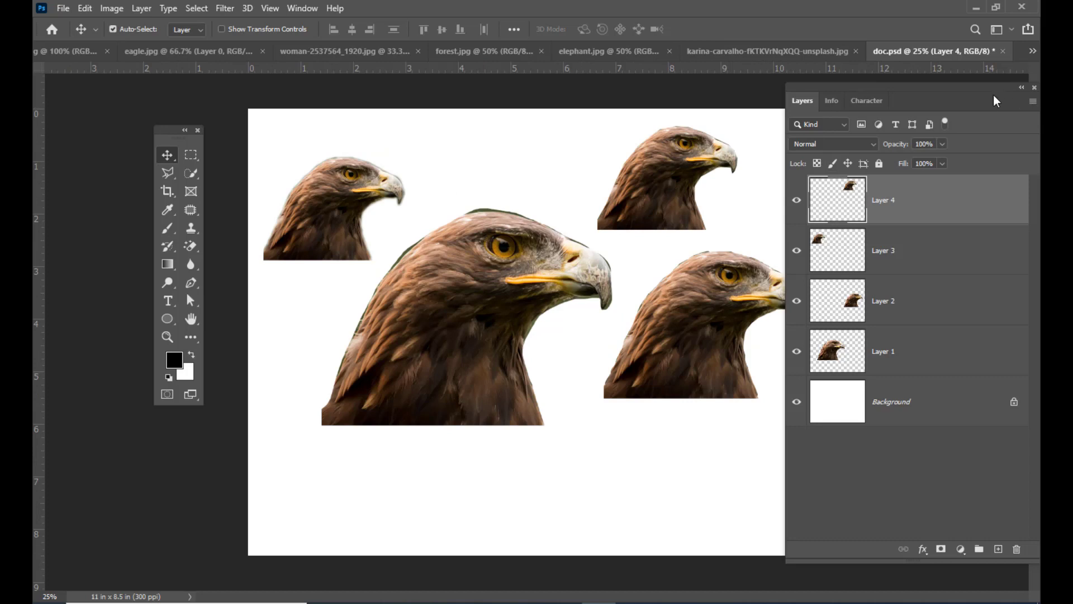
{"action": "key", "text": "ctrl+BackSpace"}
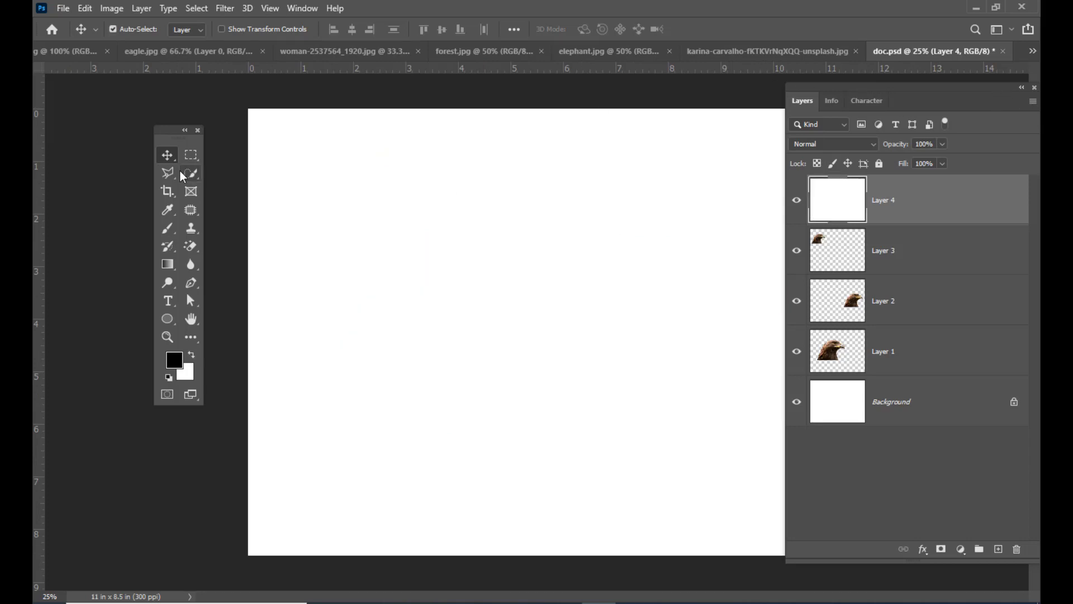
{"action": "left_click_drag", "start_coordinate": [654, 114], "coordinate": [659, 118]}
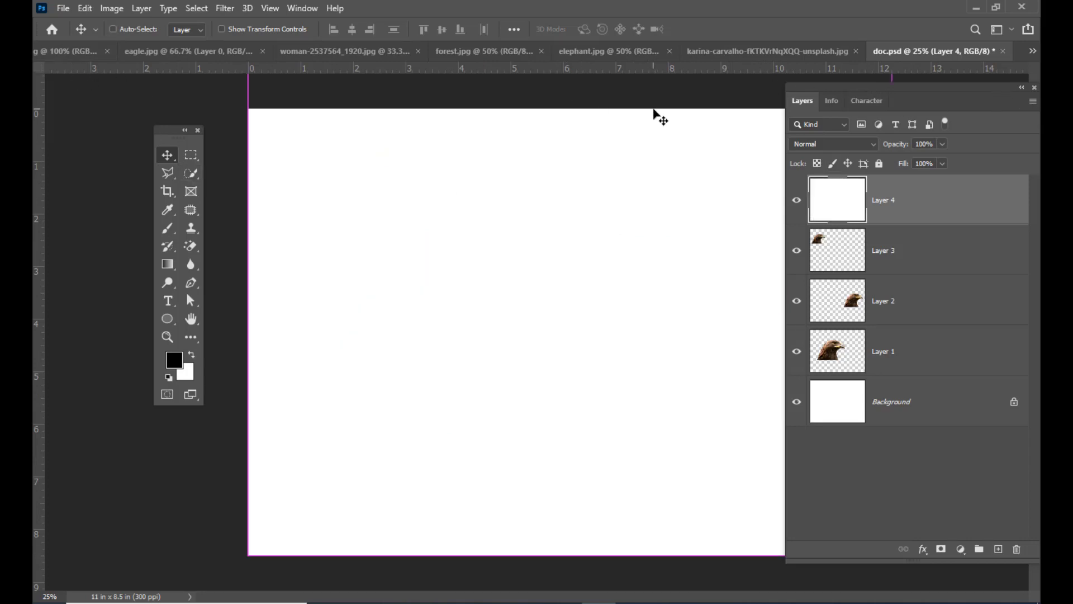
- Bring the selected portrait from face.jpg into doc.psd and place the cut-out near the middle of the canvas
{"action": "key", "text": "ctrl+Tab"}
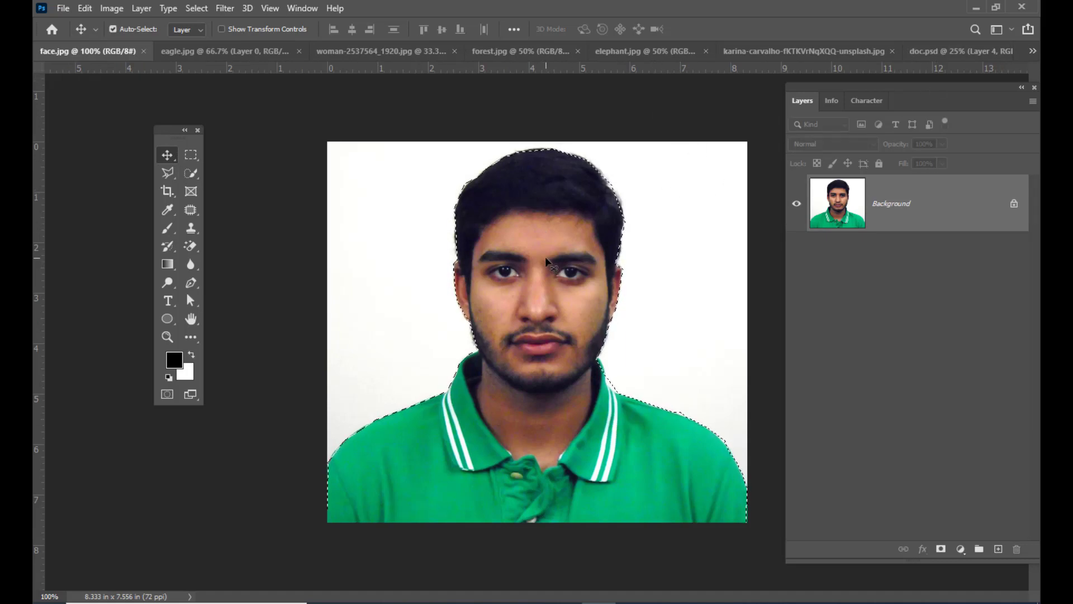
{"action": "left_click_drag", "start_coordinate": [542, 258], "coordinate": [935, 58]}
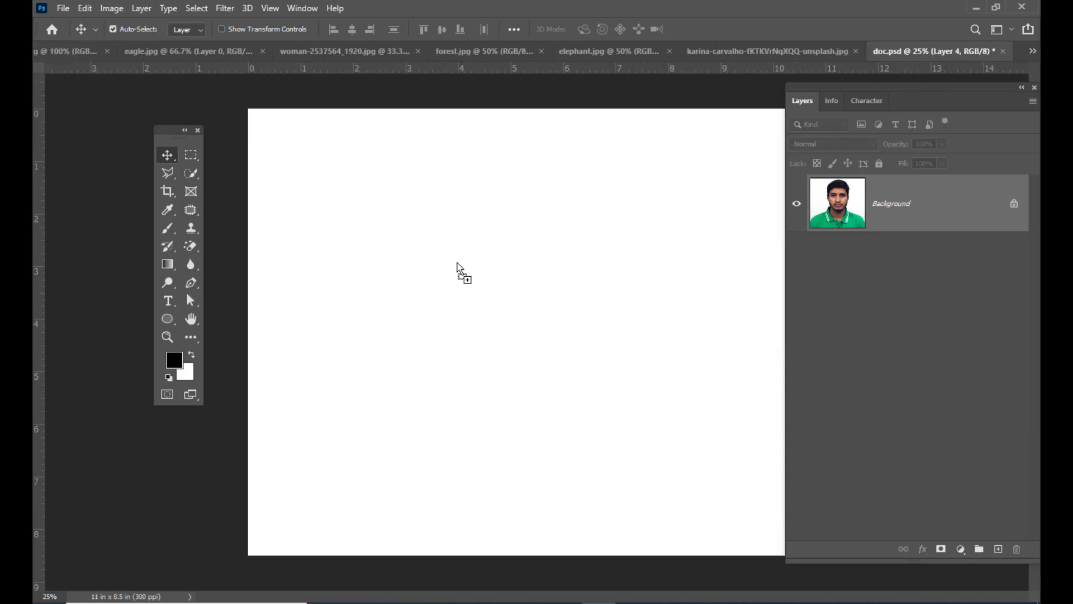
{"action": "left_click_drag", "start_coordinate": [441, 286], "coordinate": [474, 316]}
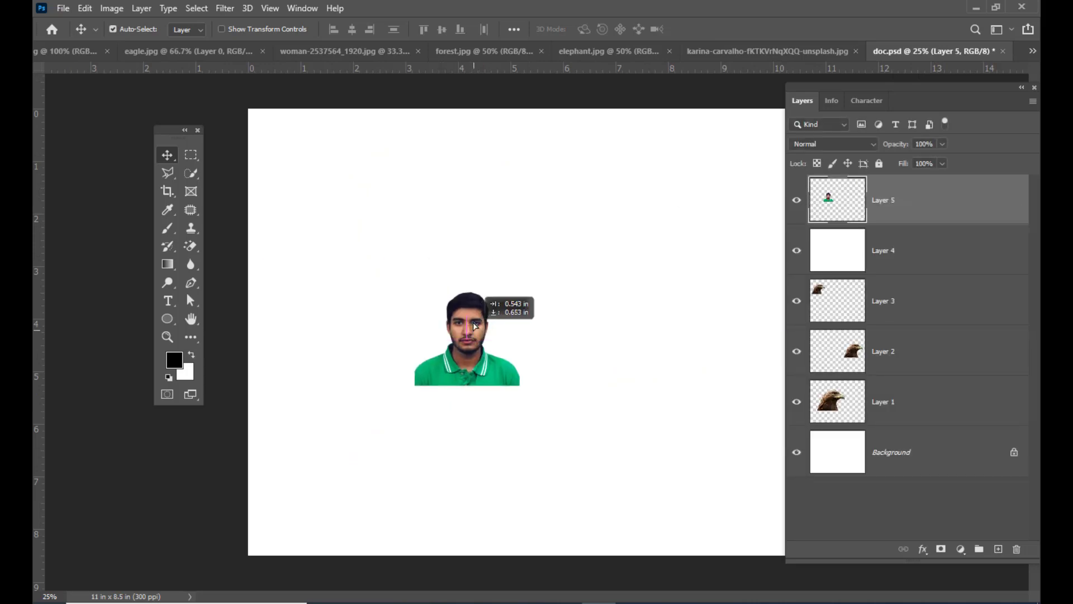
- Enlarge the portrait cut-out proportionally with Free Transform and place it in the upper left part of the canvas
{"action": "key", "text": "ctrl+t"}
{"action": "left_click_drag", "start_coordinate": [519, 278], "coordinate": [597, 203]}
{"action": "left_click_drag", "start_coordinate": [488, 245], "coordinate": [429, 191]}
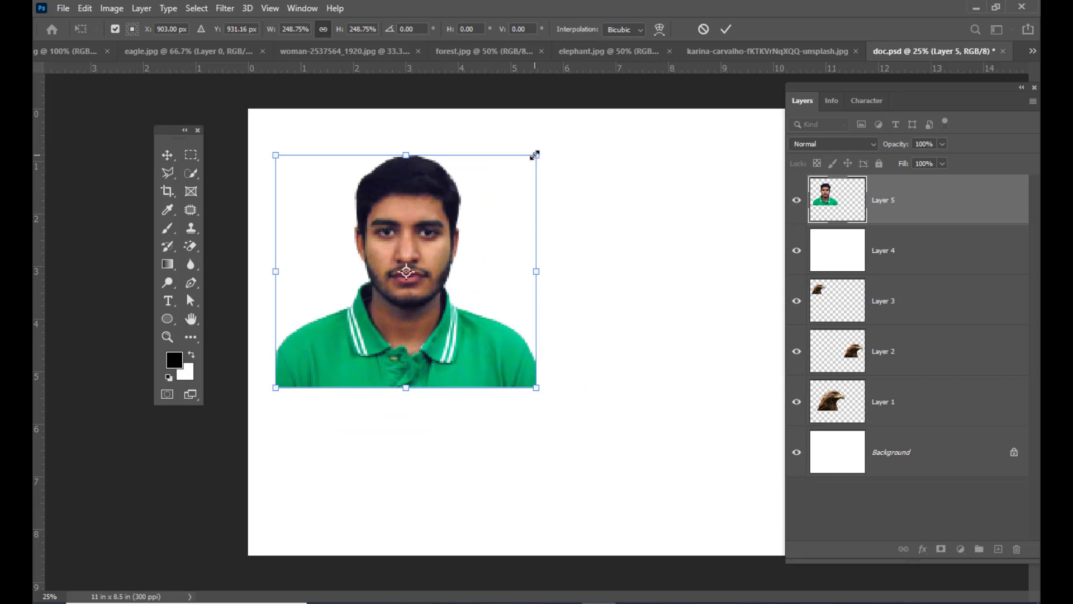
{"action": "left_click_drag", "start_coordinate": [535, 155], "coordinate": [504, 180]}
{"action": "left_click_drag", "start_coordinate": [434, 209], "coordinate": [394, 198]}
{"action": "key", "text": "Return"}
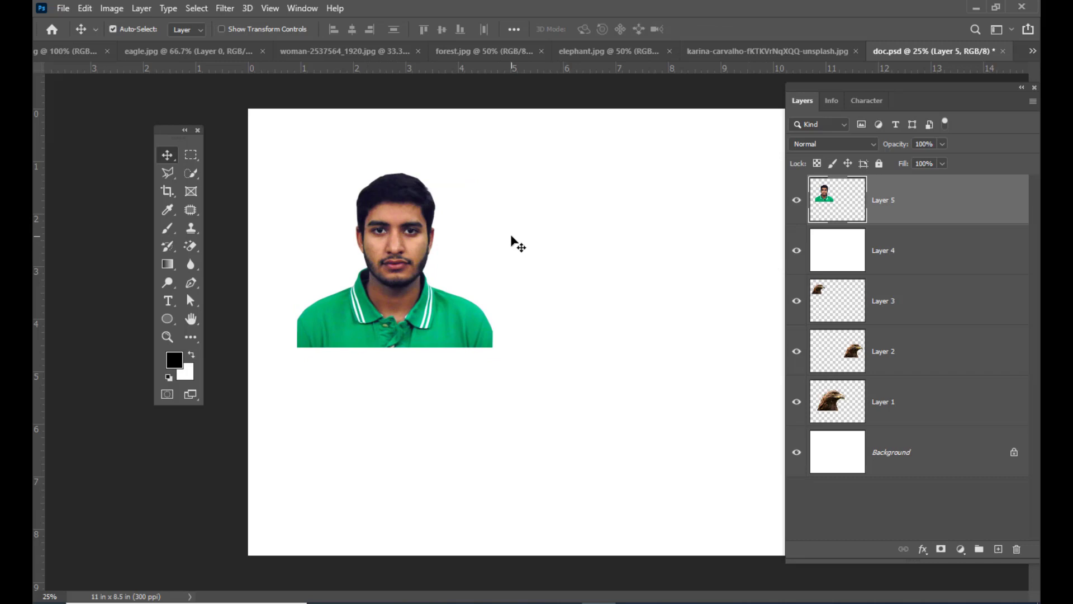
- In face.jpg, trace the man with the Magnetic Lasso from the left shoulder around head and shirt and close the selection at its start
{"action": "key", "text": "ctrl+Tab"}
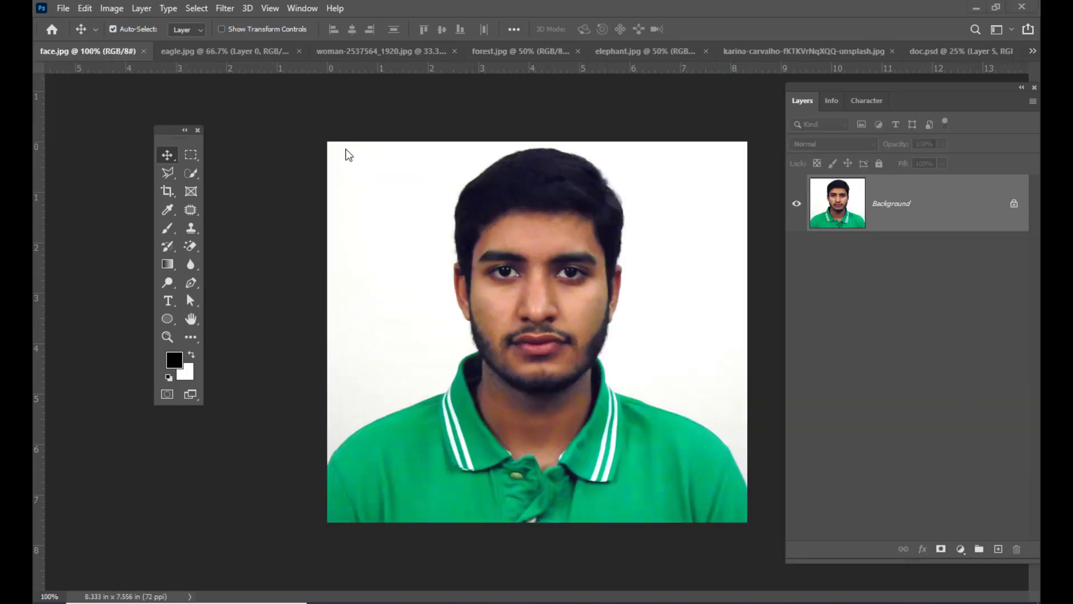
{"action": "left_click", "coordinate": [162, 176]}
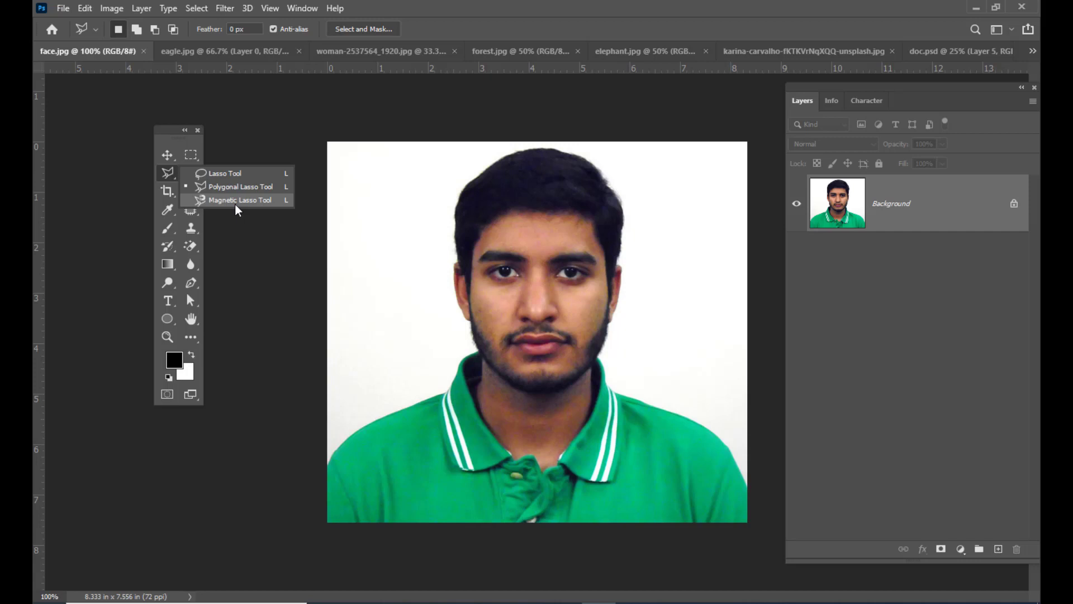
{"action": "left_click", "coordinate": [234, 202]}
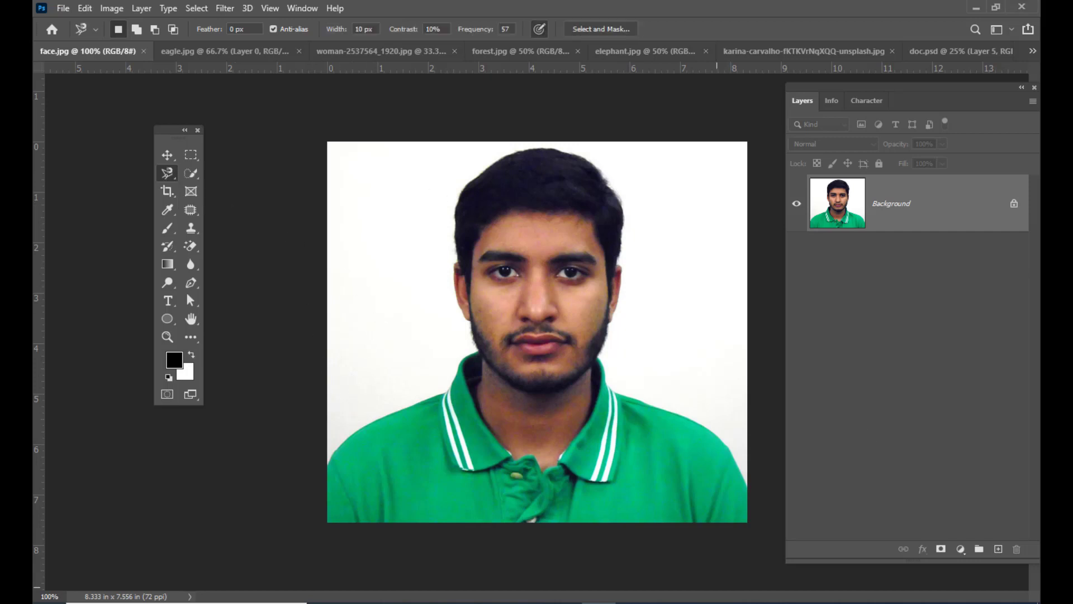
{"action": "left_click", "coordinate": [327, 465]}
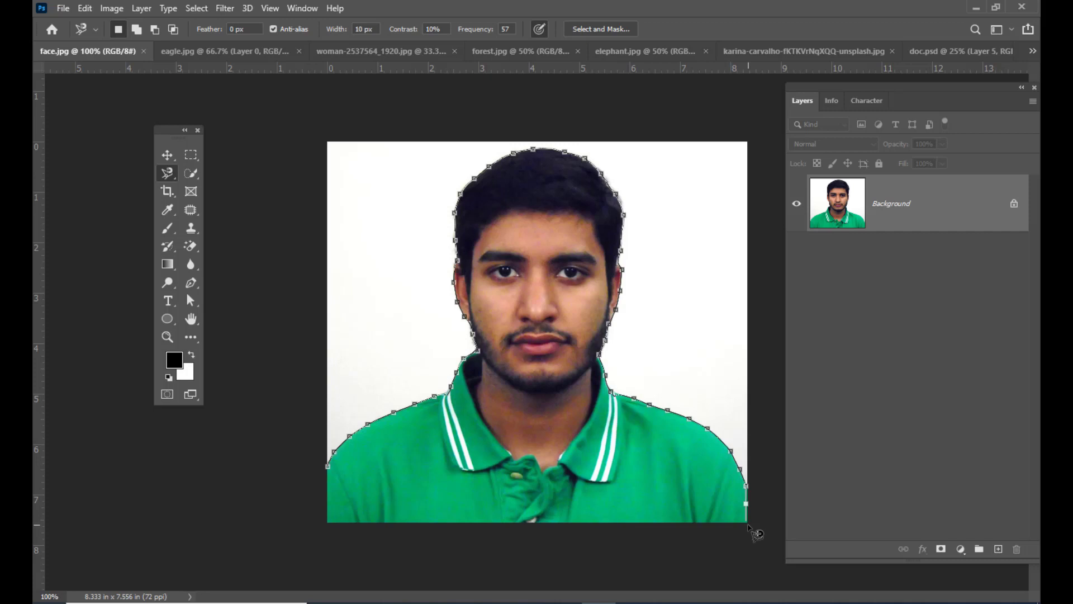
{"action": "left_click", "coordinate": [747, 525]}
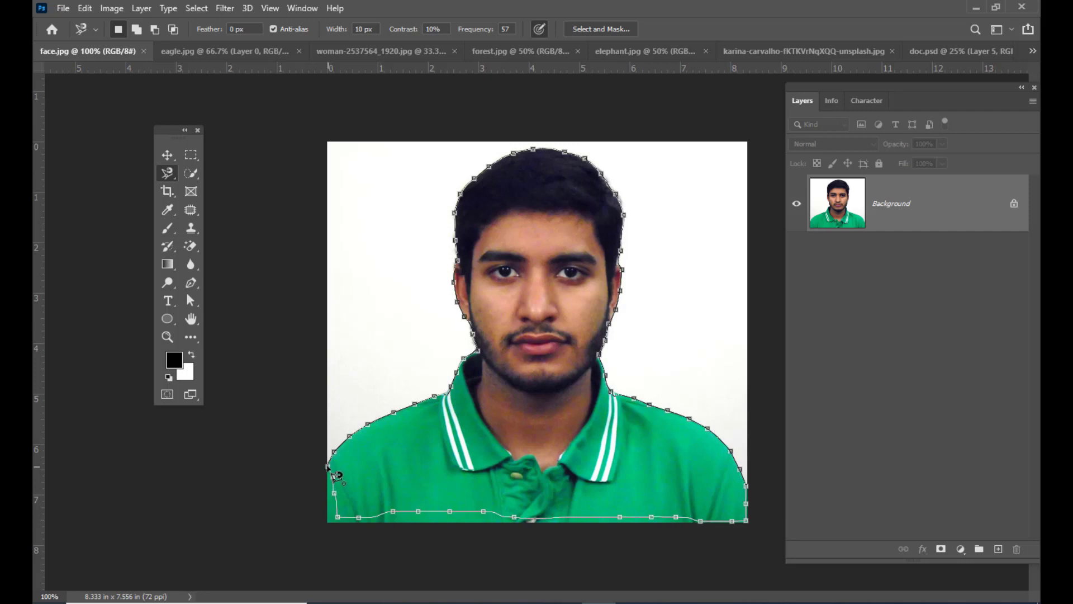
{"action": "left_click", "coordinate": [334, 476]}
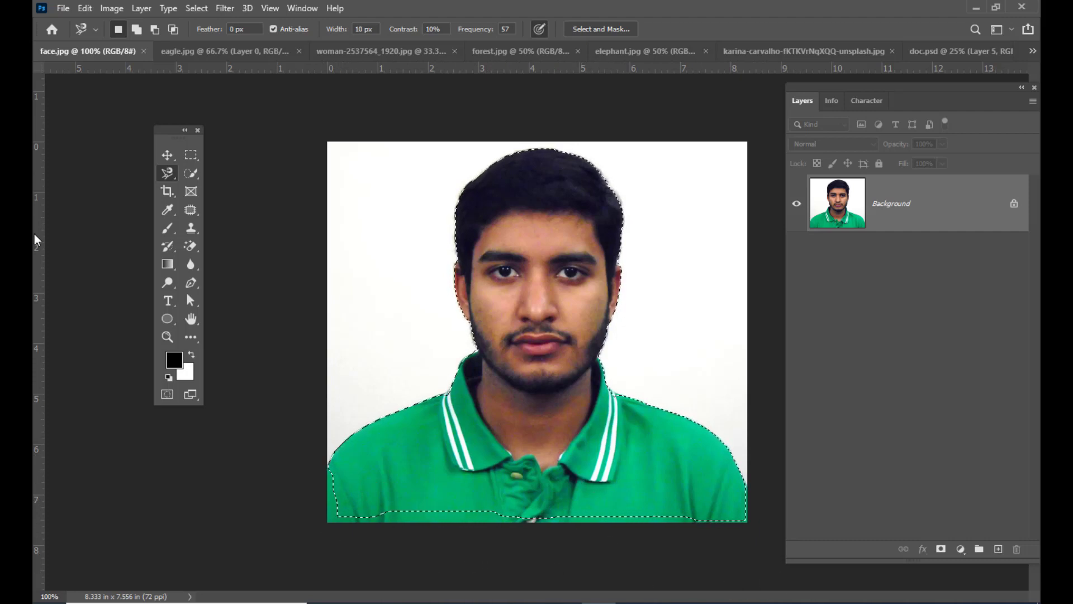
- Add the missed strip of shirt along the photo's bottom and left edges to the selection with the Lasso tool
{"action": "right_click", "coordinate": [169, 175]}
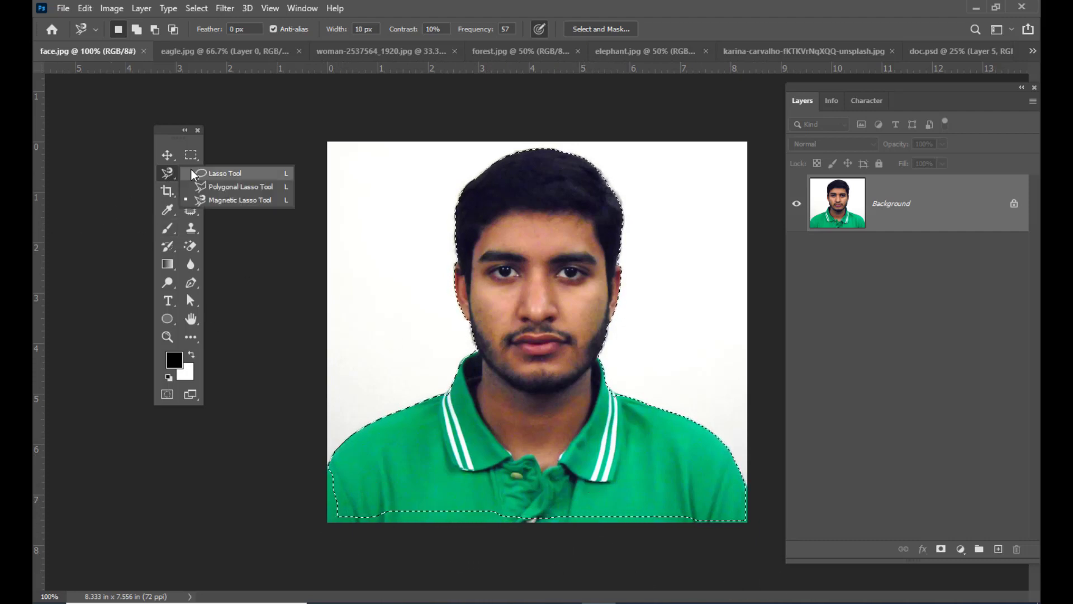
{"action": "left_click", "coordinate": [221, 170]}
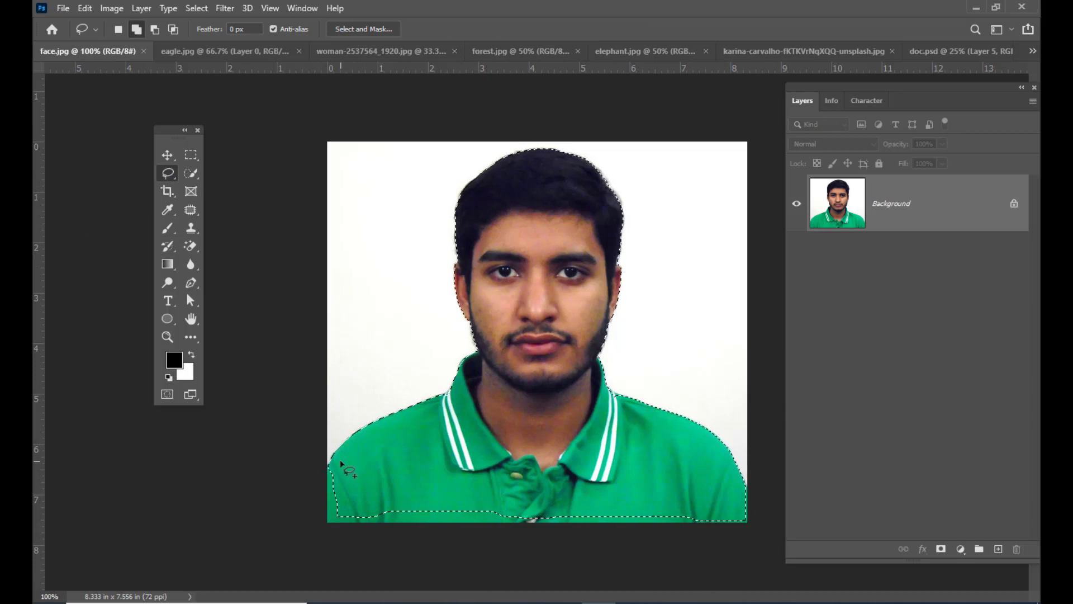
{"action": "mouse_move", "coordinate": [693, 588]}
{"action": "left_mouse_down"}
{"action": "mouse_move", "coordinate": [683, 496]}
{"action": "mouse_move", "coordinate": [649, 484]}
{"action": "left_mouse_up"}
{"action": "left_click_drag", "start_coordinate": [355, 453], "coordinate": [326, 494]}
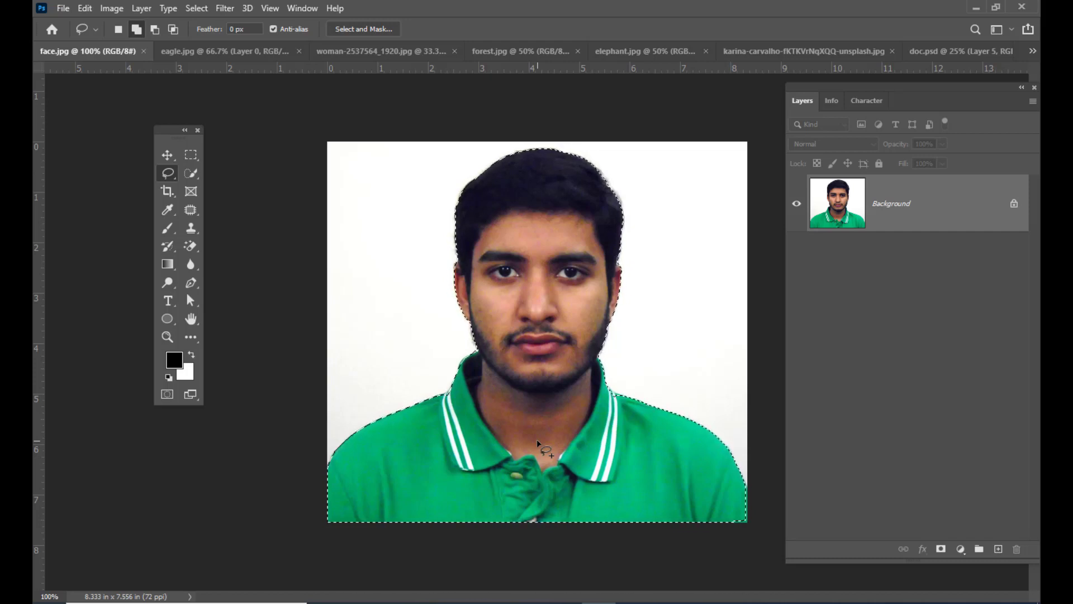
- Move the newly selected portrait into doc.psd and place it to the right of the first cut-out
{"action": "key", "text": "v"}
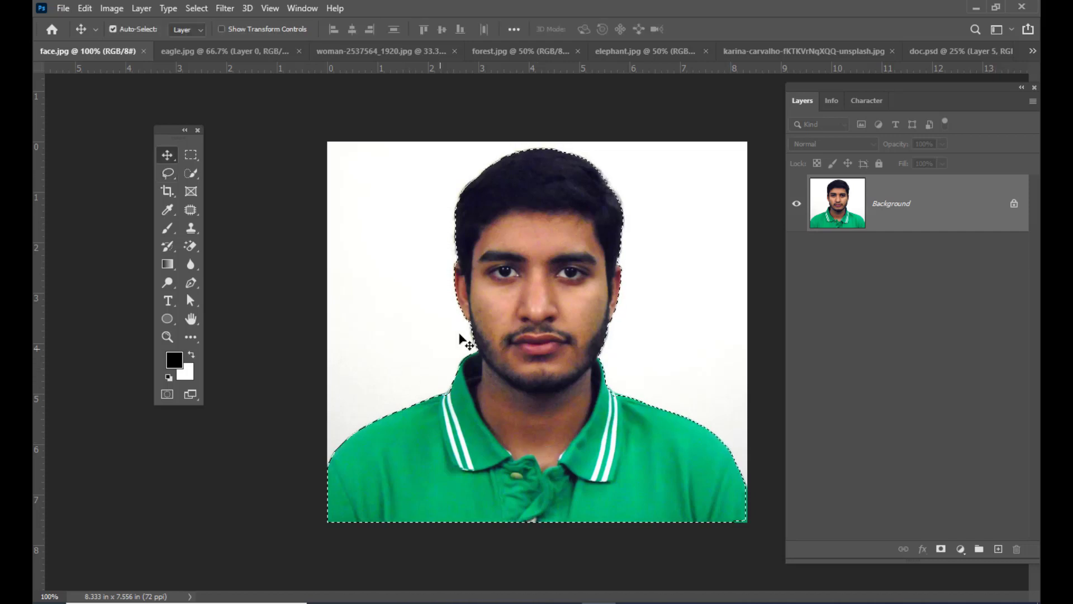
{"action": "key", "text": "Delete"}
{"action": "left_click_drag", "start_coordinate": [936, 51], "coordinate": [637, 225]}
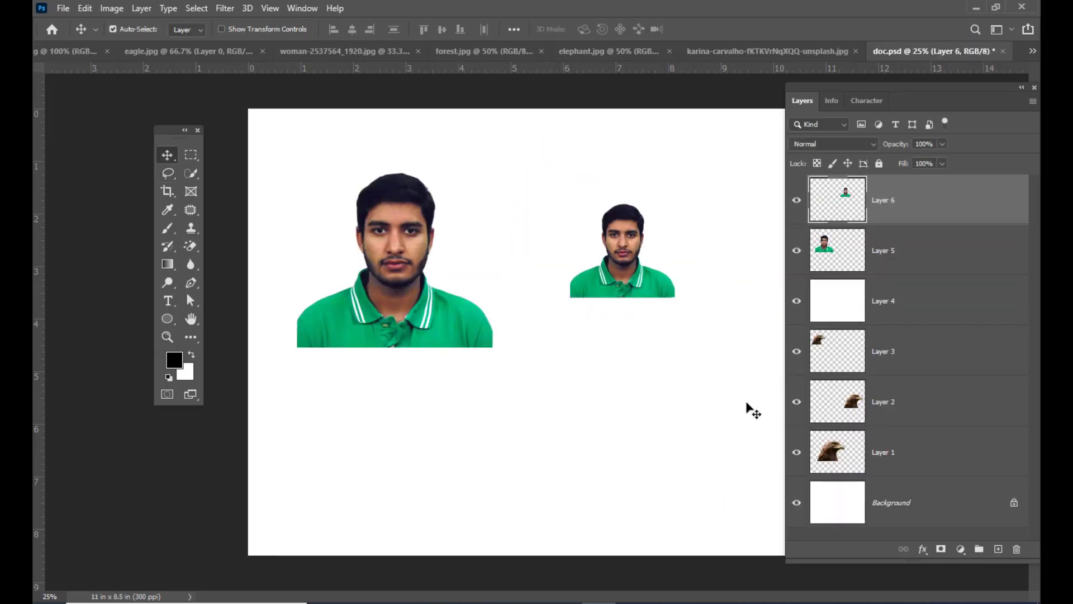
- Switch to elephant.jpg and cycle through the lasso tools to the Magnetic Lasso
{"action": "left_click", "coordinate": [583, 50]}
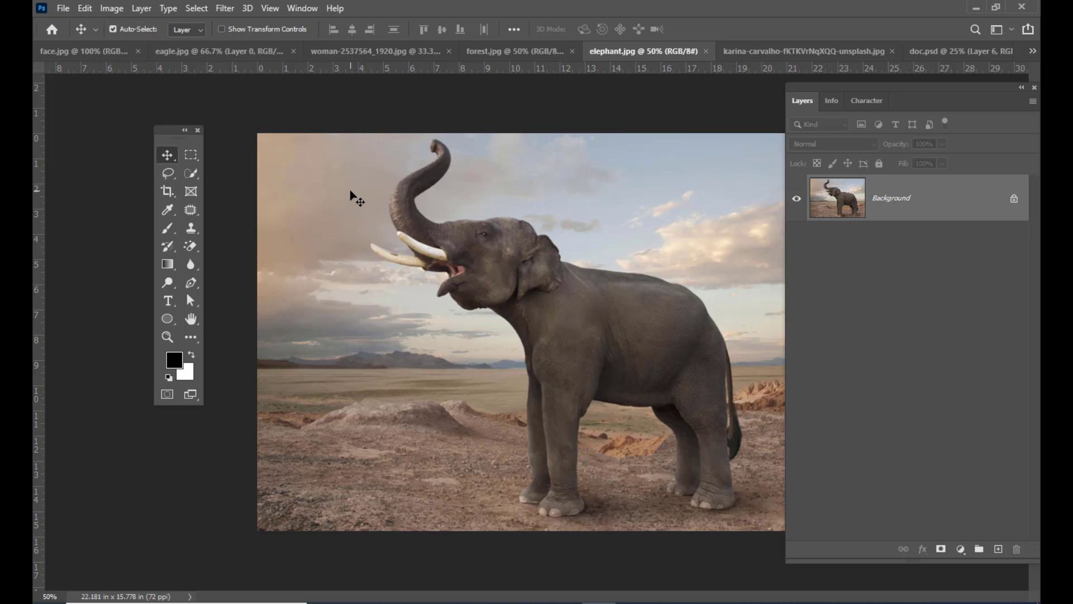
{"action": "key", "text": "shift+l"}
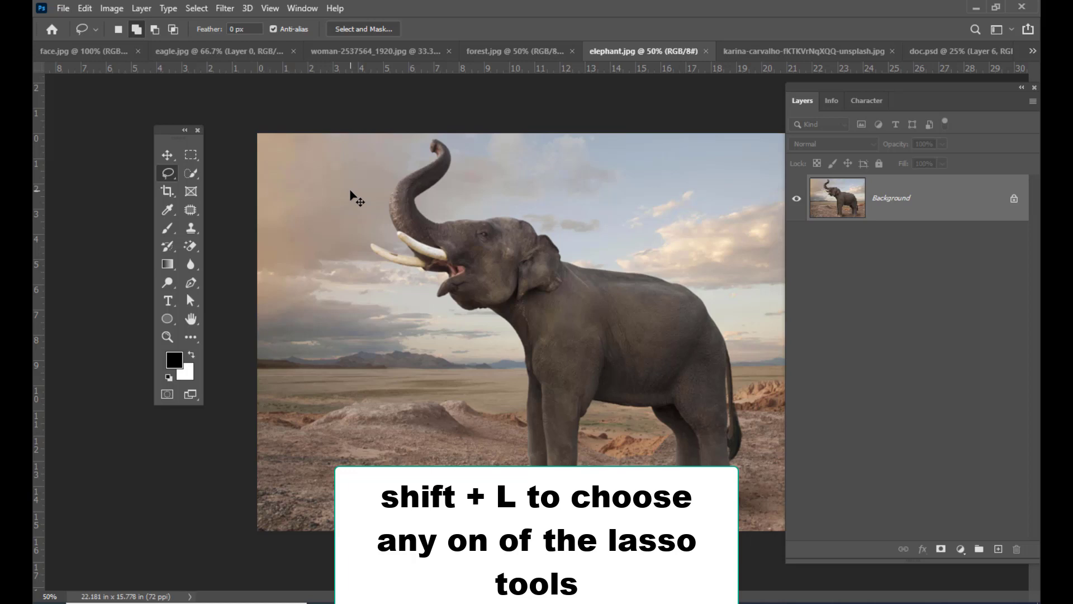
{"action": "key", "text": "shift+l"}
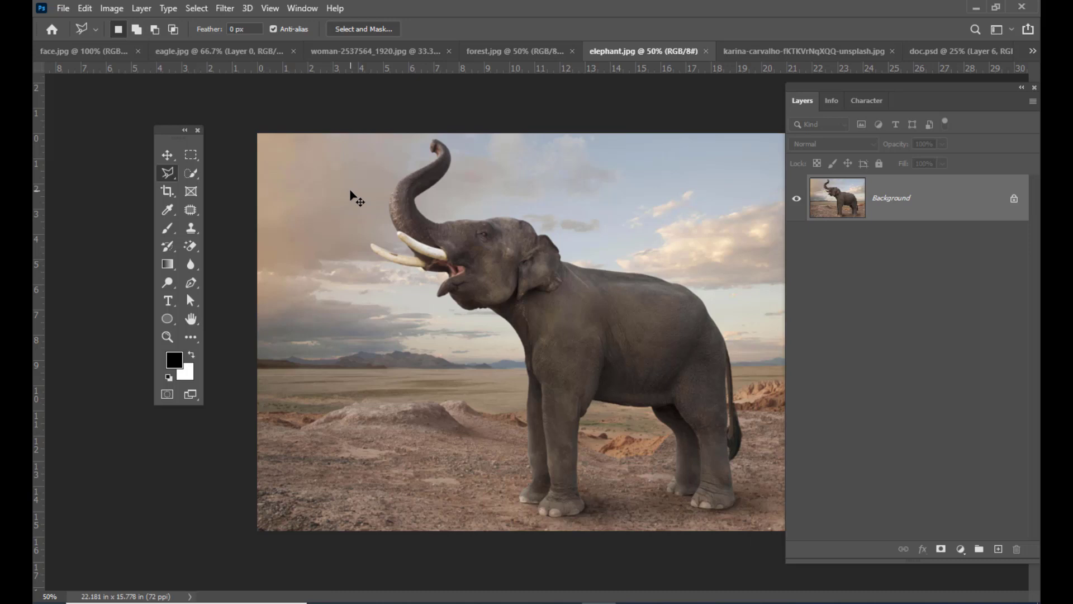
{"action": "key", "text": "shift+l"}
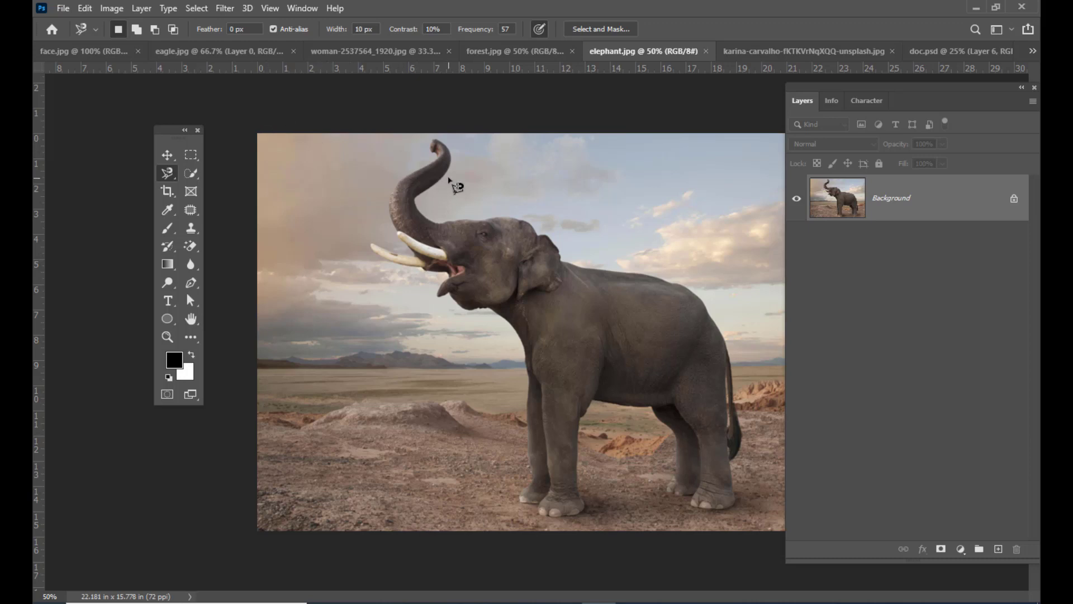
- Trace the whole elephant with the Magnetic Lasso, starting at the trunk tip and following back, legs and tusks to close the selection
{"action": "key", "text": "ctrl+plus"}
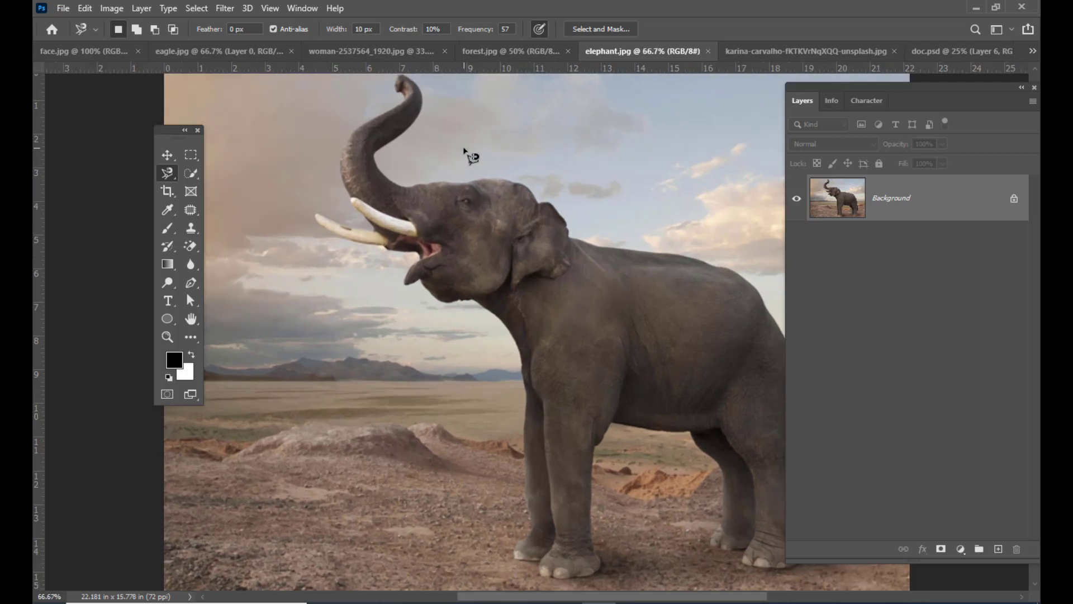
{"action": "key", "text": "ctrl+plus"}
{"action": "key", "text": "ctrl+minus"}
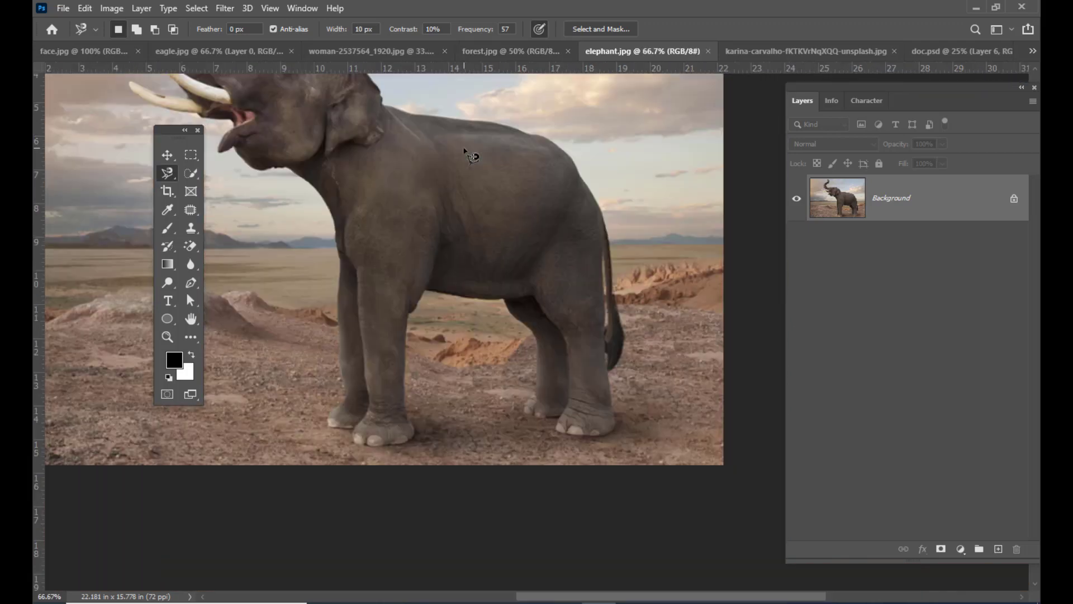
{"action": "key", "text": "space"}
{"action": "left_click_drag", "start_coordinate": [470, 179], "coordinate": [479, 204]}
{"action": "key", "text": "l"}
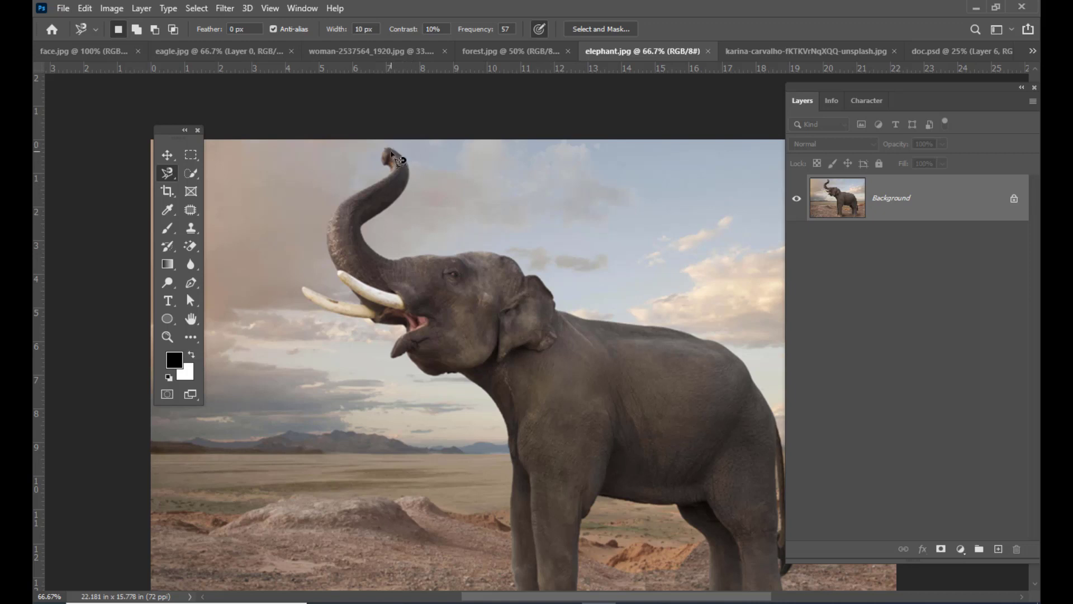
{"action": "left_click", "coordinate": [390, 151]}
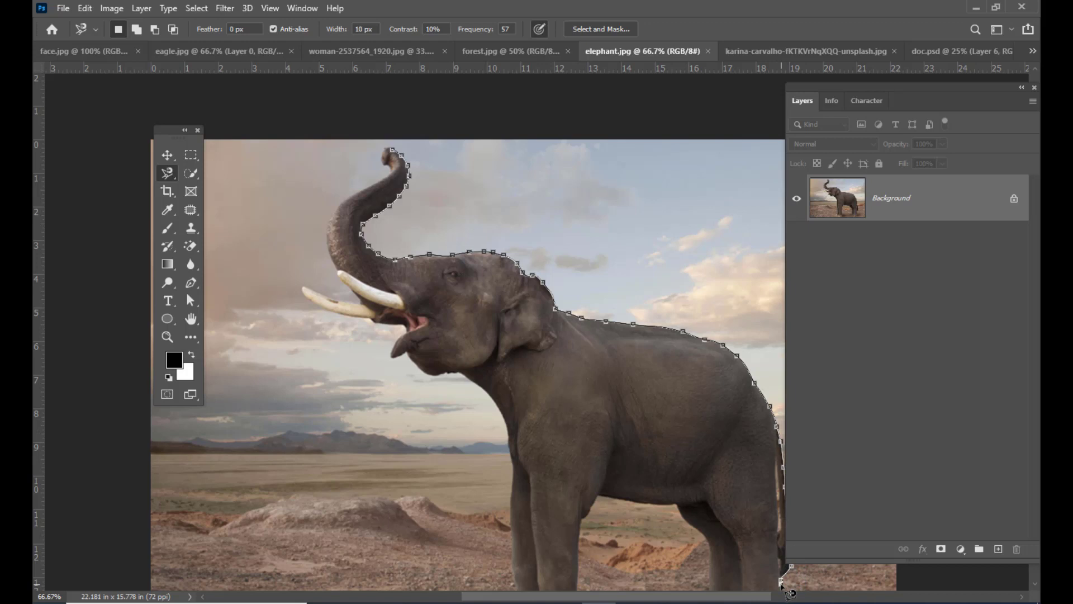
{"action": "key", "text": "ctrl+minus"}
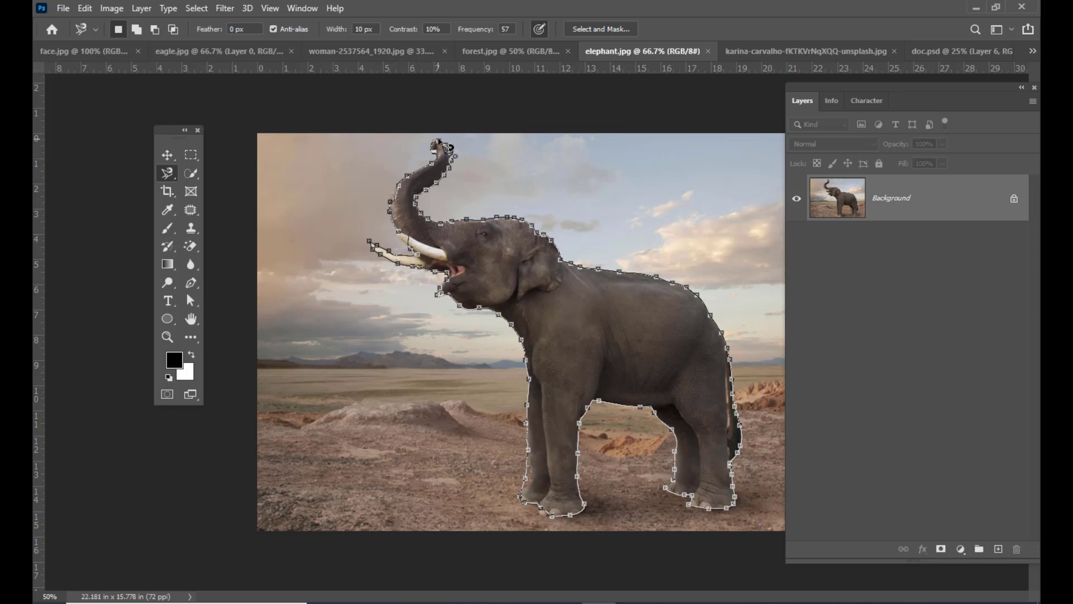
{"action": "left_click", "coordinate": [441, 147]}
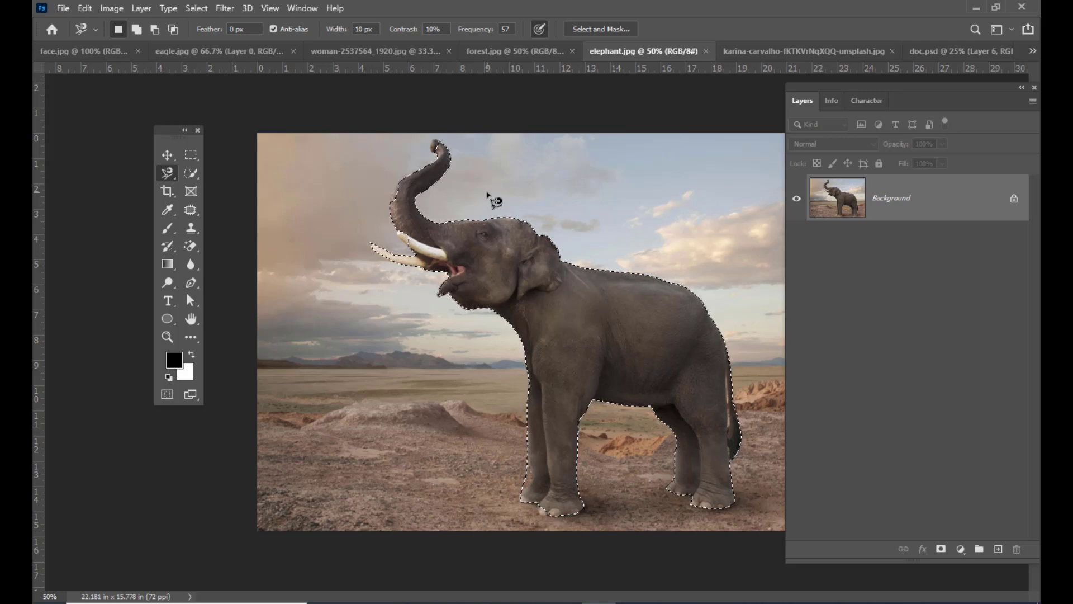
- Add the missed tip of the elephant's trunk to the selection with the Lasso tool
{"action": "key", "text": "ctrl+plus"}
{"action": "key", "text": "ctrl+plus"}
{"action": "key", "text": "ctrl+plus"}
{"action": "key", "text": "ctrl+plus"}
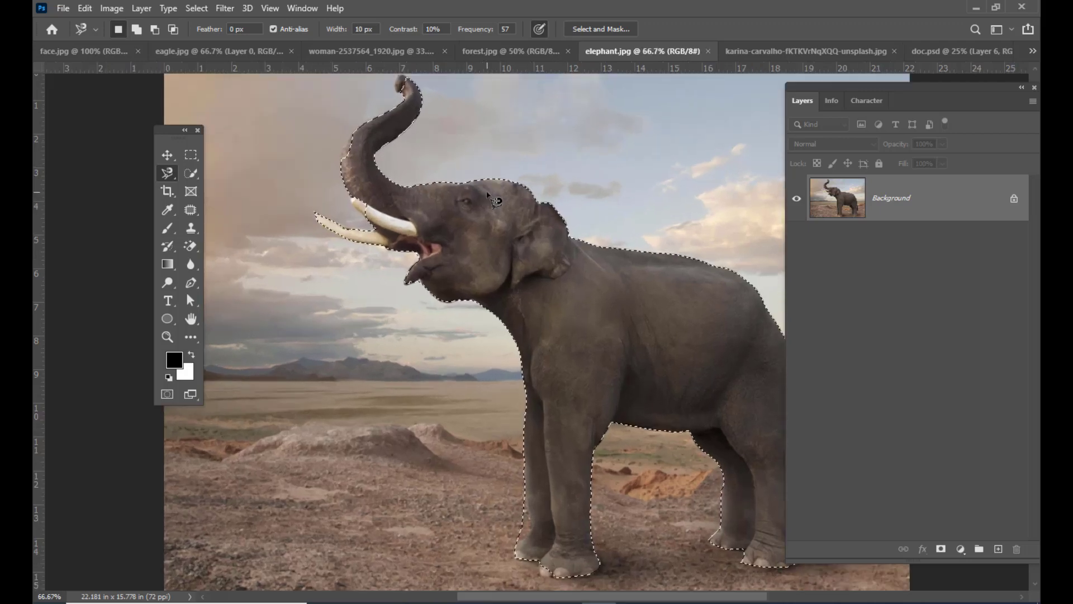
{"action": "key", "text": "ctrl+minus"}
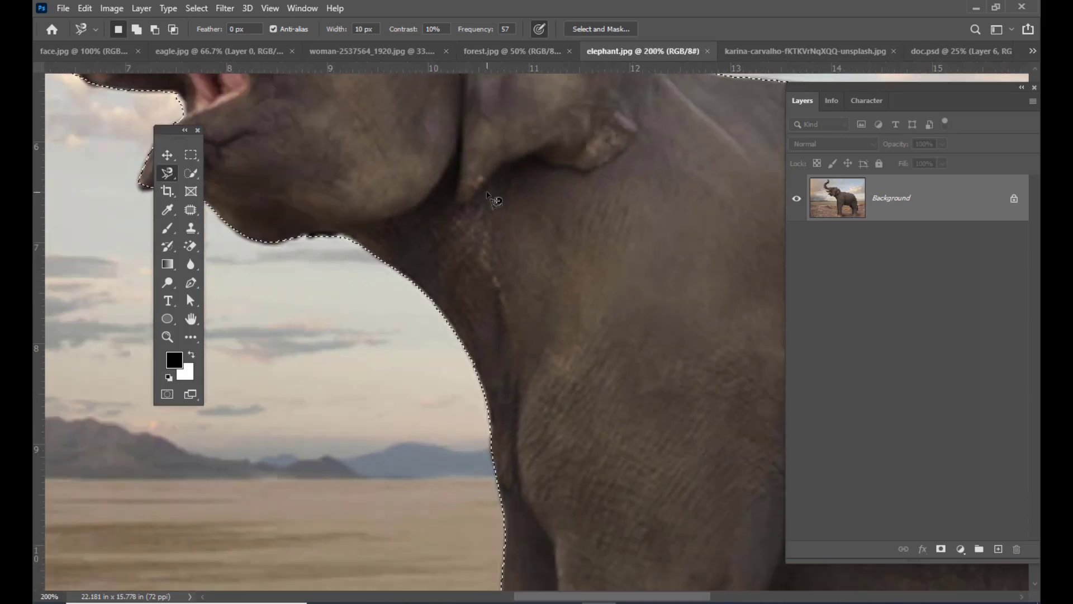
{"action": "key", "text": "space"}
{"action": "left_click_drag", "start_coordinate": [361, 247], "coordinate": [559, 475]}
{"action": "left_click_drag", "start_coordinate": [527, 205], "coordinate": [499, 427]}
{"action": "left_click_drag", "start_coordinate": [587, 387], "coordinate": [556, 366]}
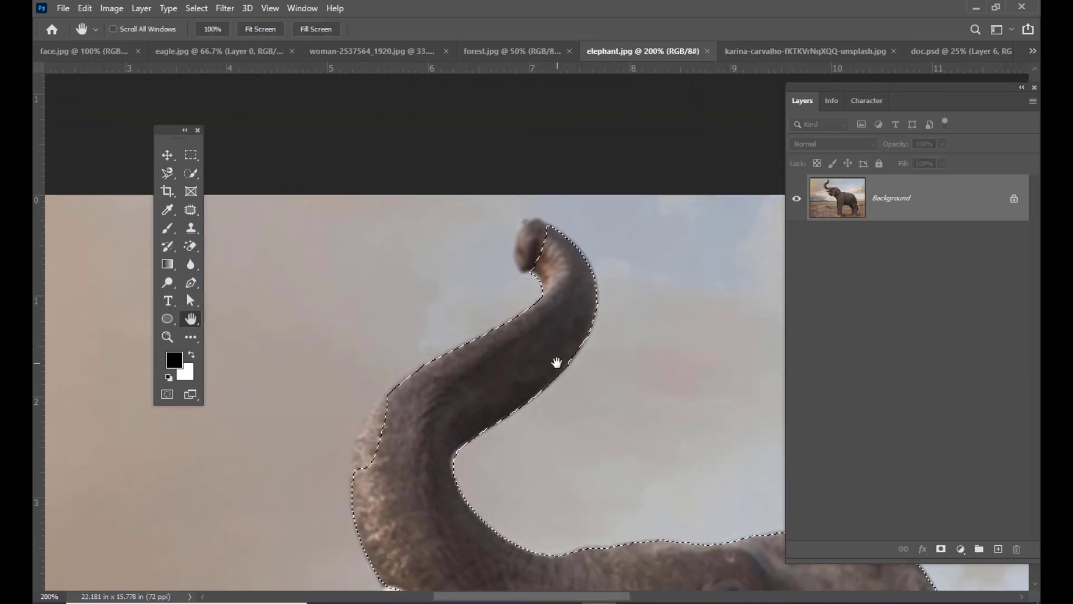
{"action": "key", "text": "ctrl+plus"}
{"action": "left_click_drag", "start_coordinate": [528, 317], "coordinate": [555, 319]}
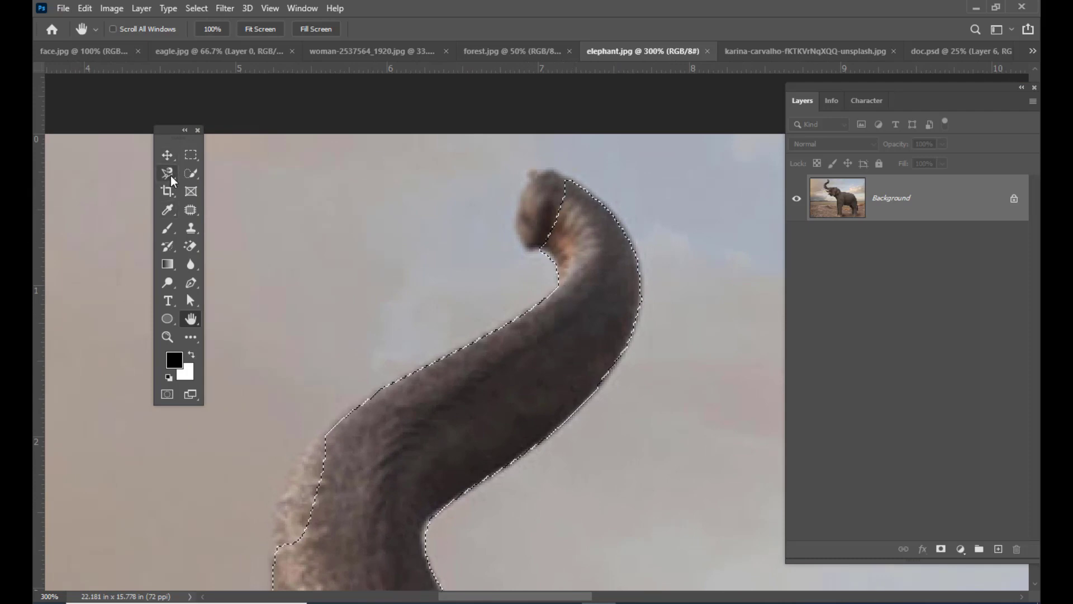
{"action": "left_click_drag", "start_coordinate": [166, 174], "coordinate": [216, 175]}
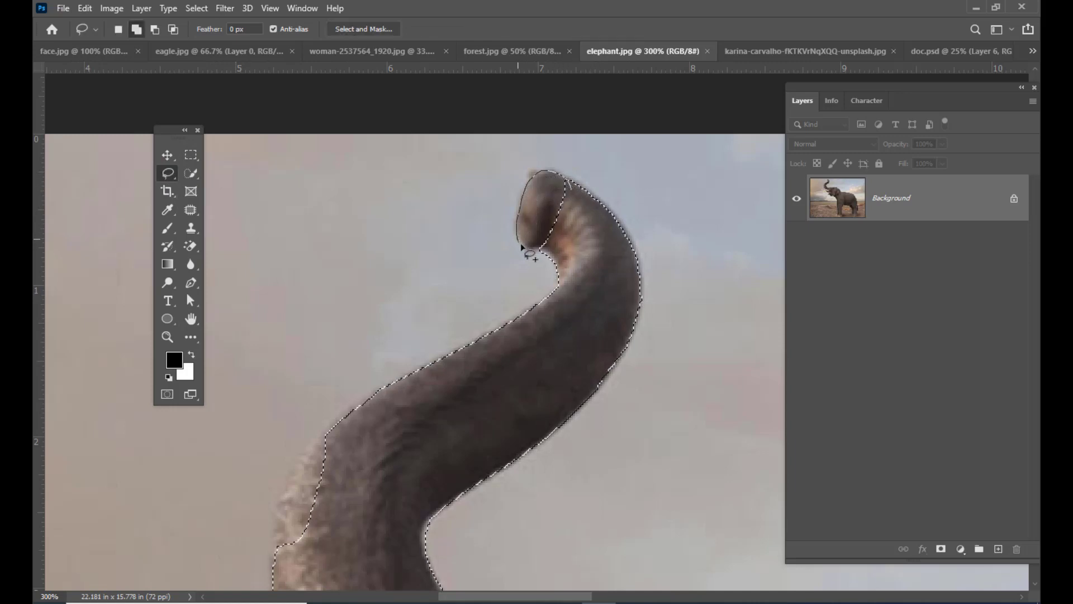
- Add the missed strip along the outer bend of the elephant's trunk to the selection with the Lasso tool
{"action": "scroll", "coordinate": [449, 322], "scroll_direction": "down", "scroll_amount": 3}
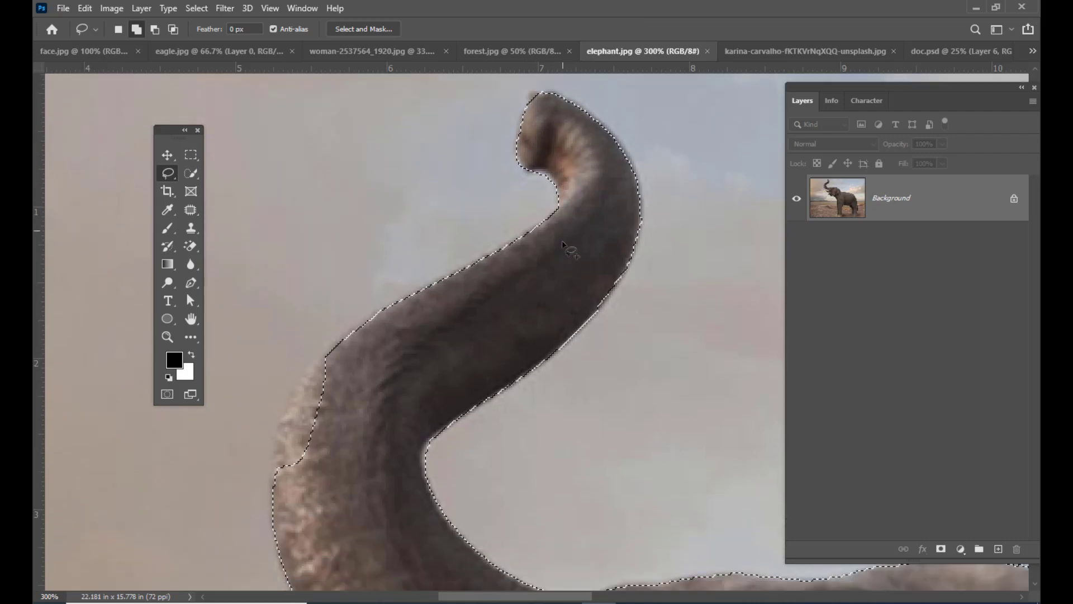
{"action": "mouse_move", "coordinate": [374, 256]}
{"action": "left_mouse_down"}
{"action": "mouse_move", "coordinate": [321, 284]}
{"action": "mouse_move", "coordinate": [278, 369]}
{"action": "left_mouse_up"}
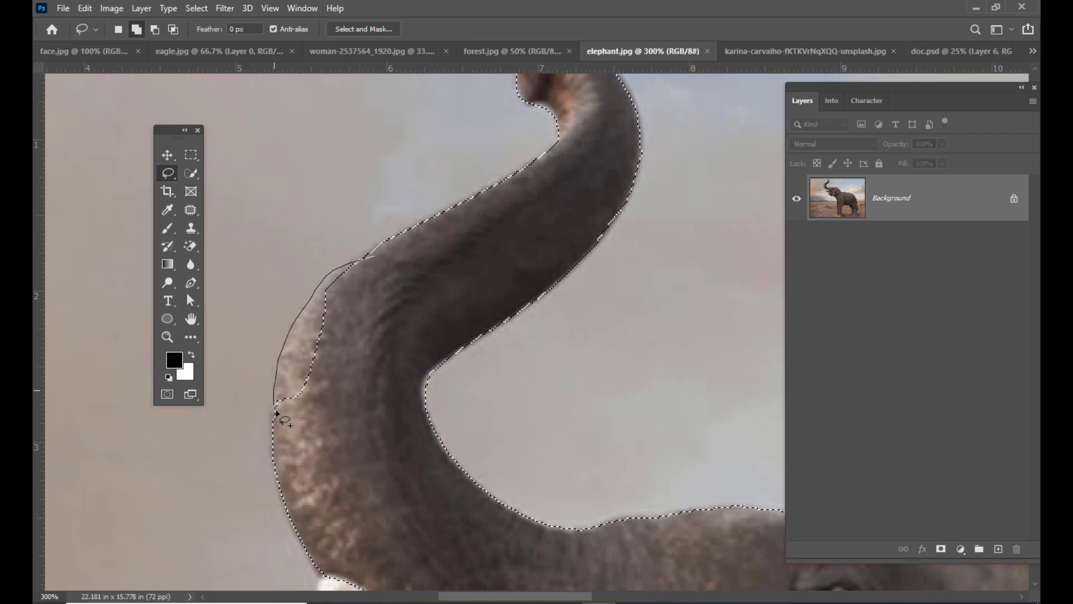
{"action": "mouse_move", "coordinate": [275, 412]}
{"action": "left_mouse_down"}
{"action": "mouse_move", "coordinate": [322, 396]}
{"action": "mouse_move", "coordinate": [362, 320]}
{"action": "left_mouse_up"}
{"action": "left_click_drag", "start_coordinate": [375, 254], "coordinate": [372, 252]}
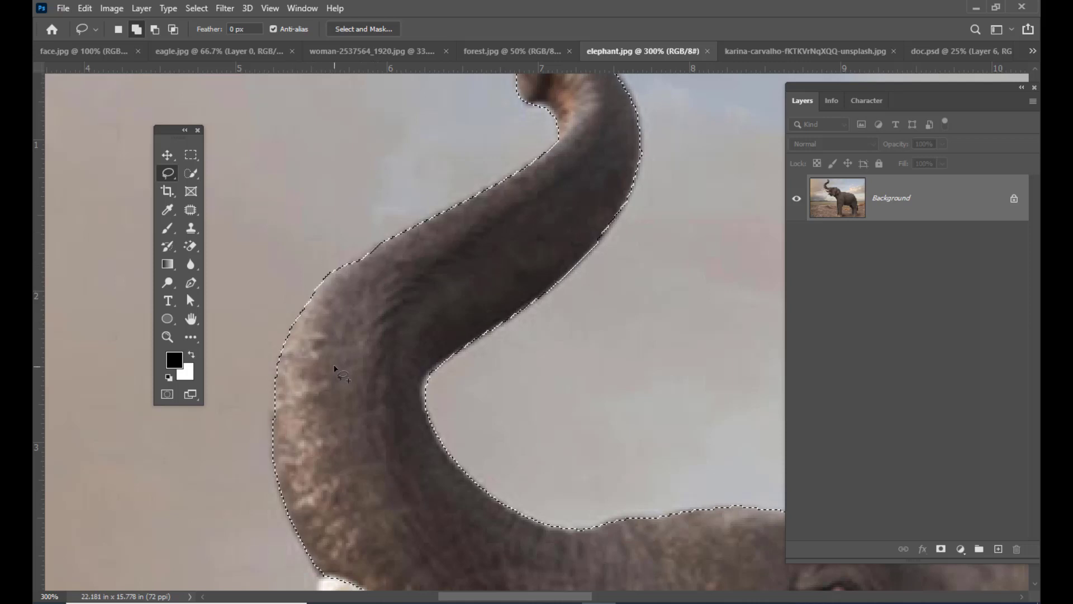
{"action": "scroll", "coordinate": [335, 369], "scroll_direction": "down", "scroll_amount": 2}
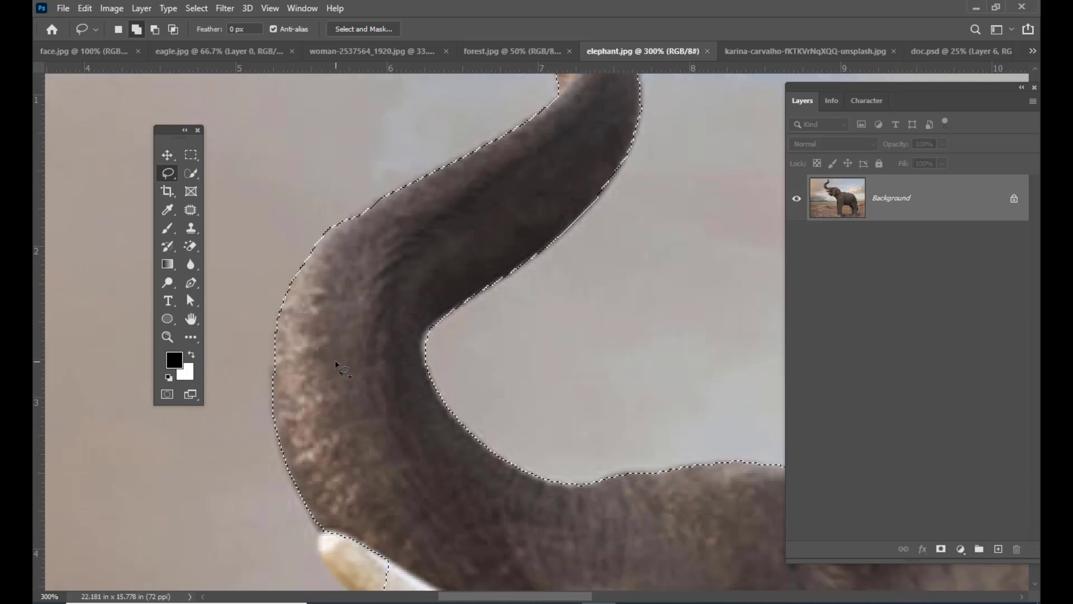
- Add the missed tip of the near tusk and the missed brown patch on the far tusk to the selection with the Lasso tool
{"action": "scroll", "coordinate": [354, 373], "scroll_direction": "down", "scroll_amount": 2}
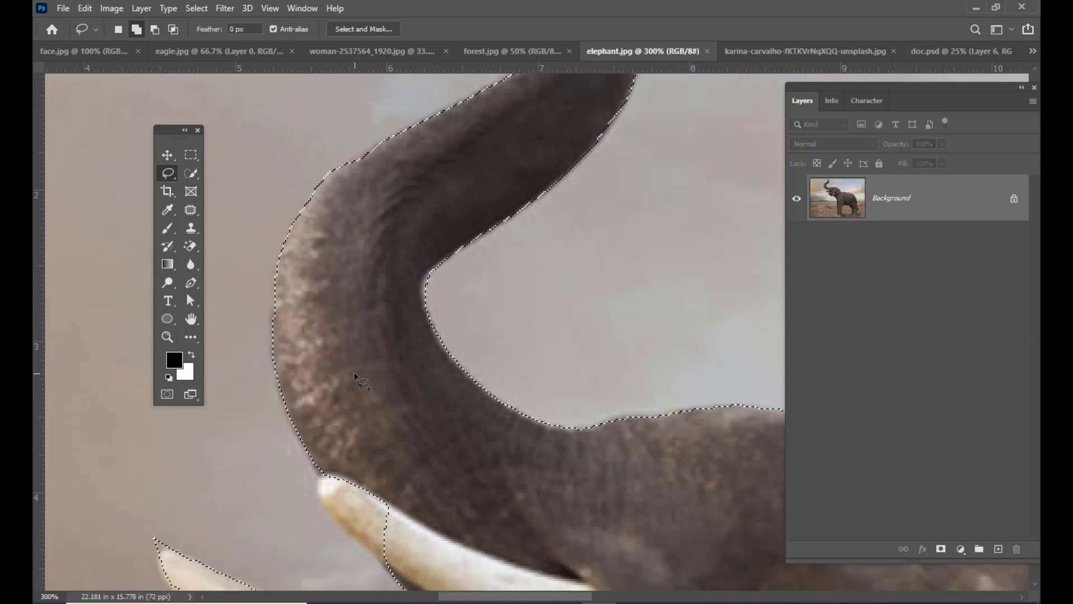
{"action": "scroll", "coordinate": [354, 371], "scroll_direction": "down", "scroll_amount": 6}
{"action": "mouse_move", "coordinate": [335, 315]}
{"action": "left_mouse_down"}
{"action": "mouse_move", "coordinate": [322, 353]}
{"action": "mouse_move", "coordinate": [382, 412]}
{"action": "mouse_move", "coordinate": [422, 327]}
{"action": "left_mouse_up"}
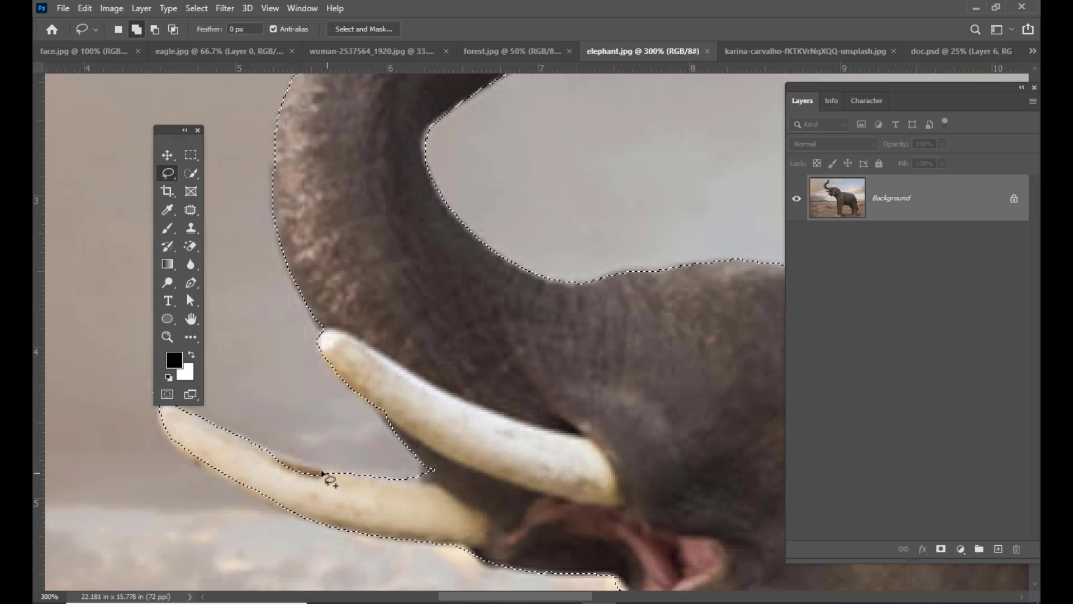
{"action": "mouse_move", "coordinate": [322, 474]}
{"action": "left_mouse_down"}
{"action": "mouse_move", "coordinate": [264, 450]}
{"action": "mouse_move", "coordinate": [327, 497]}
{"action": "left_mouse_up"}
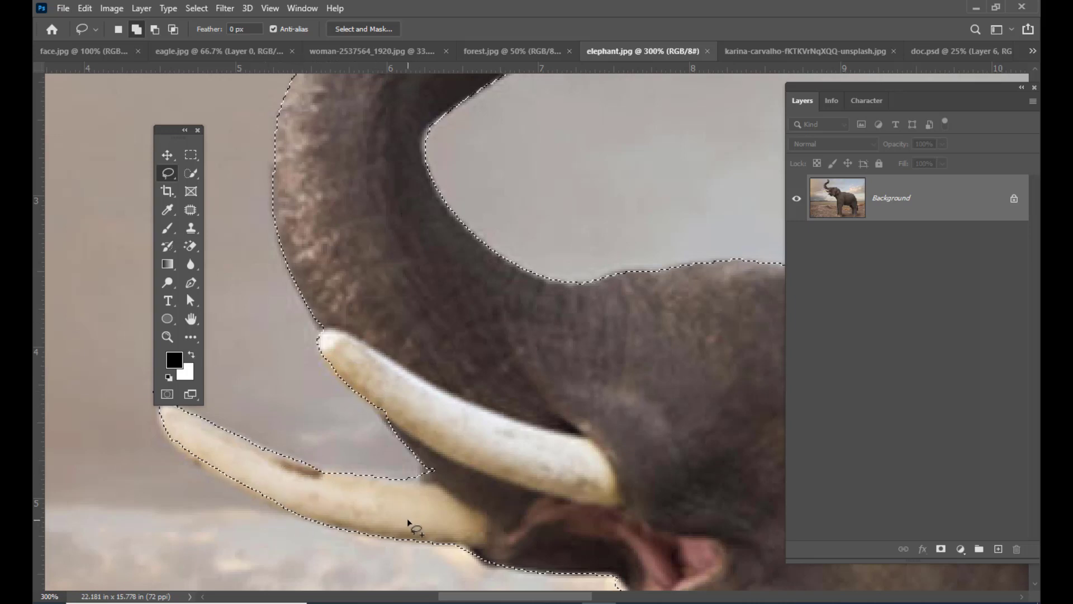
- Subtract the strip of ground along the lower front leg, just above the foot, from the selection with the Lasso tool
{"action": "key", "text": "ctrl+minus"}
{"action": "key", "text": "ctrl+minus"}
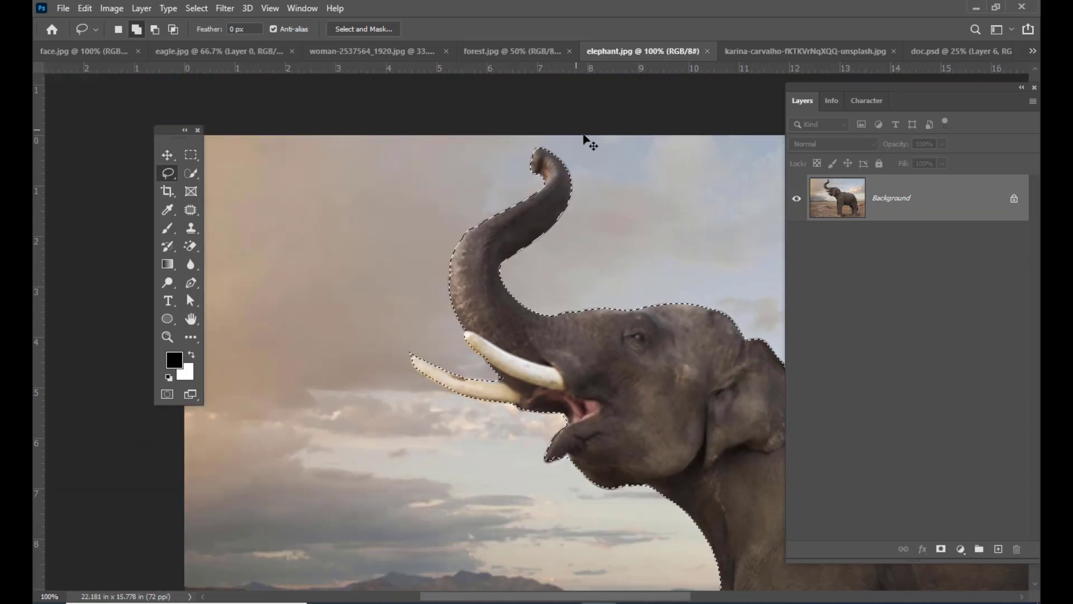
{"action": "key", "text": "ctrl+minus"}
{"action": "scroll", "coordinate": [666, 198], "scroll_direction": "down", "scroll_amount": 5}
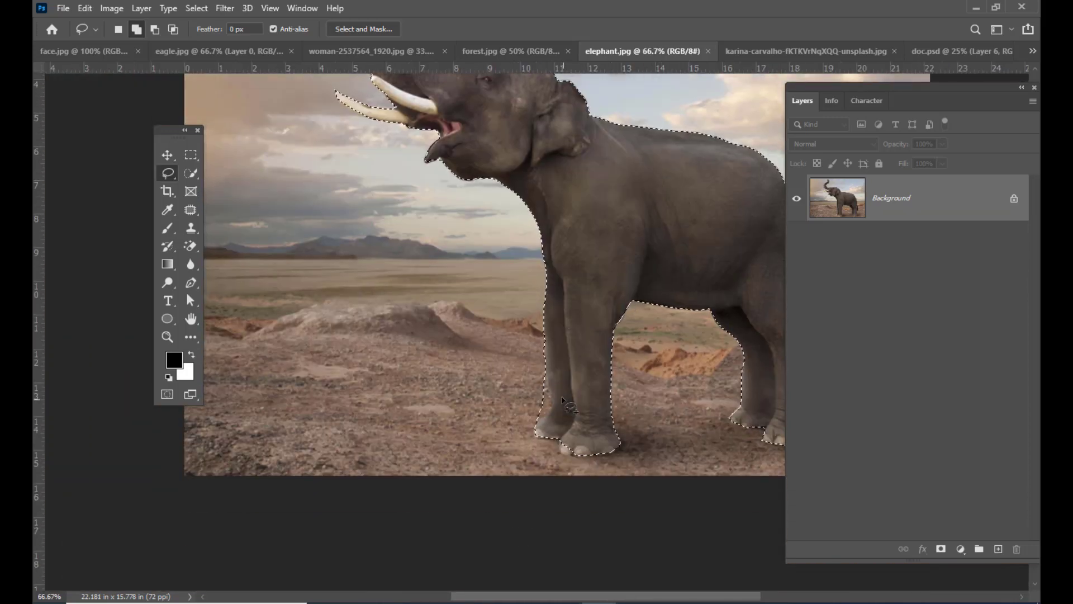
{"action": "key", "text": "ctrl+plus"}
{"action": "key", "text": "ctrl+plus"}
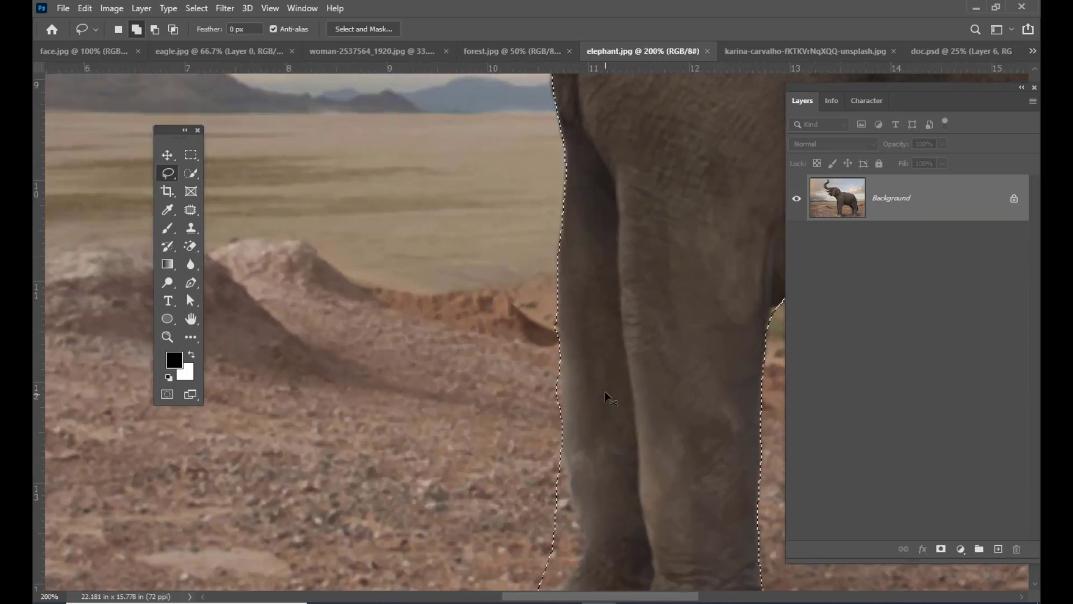
{"action": "scroll", "coordinate": [606, 397], "scroll_direction": "down", "scroll_amount": 3}
{"action": "left_click_drag", "start_coordinate": [553, 326], "coordinate": [567, 370]}
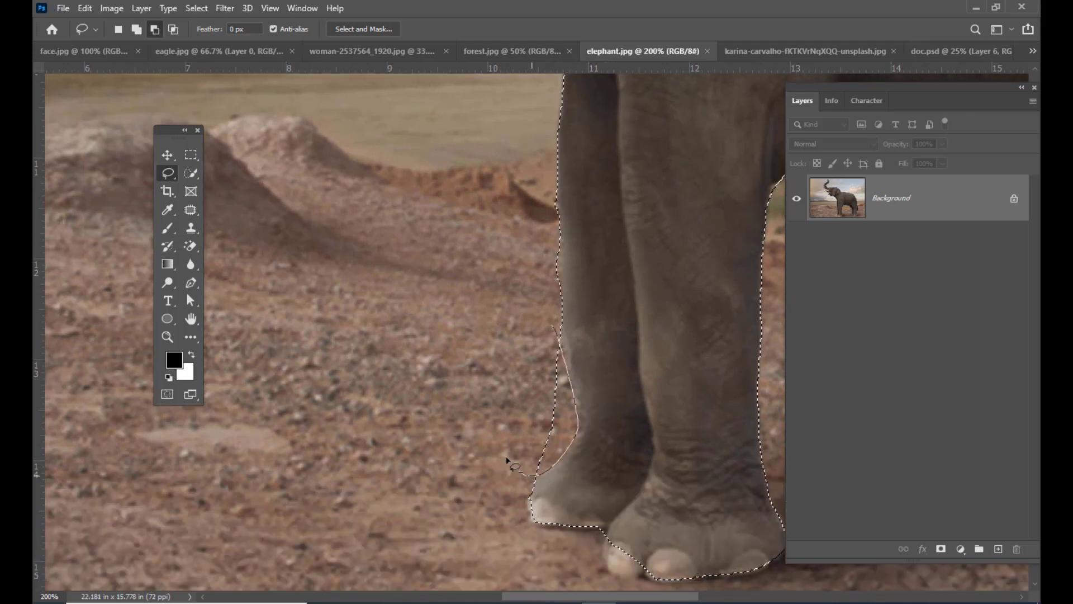
{"action": "left_click_drag", "start_coordinate": [509, 461], "coordinate": [510, 463]}
- Refine the selection around the far hind foot with the Lasso tool, adding the missed ankle edge and subtracting the excess beside the toes
{"action": "key", "text": "h"}
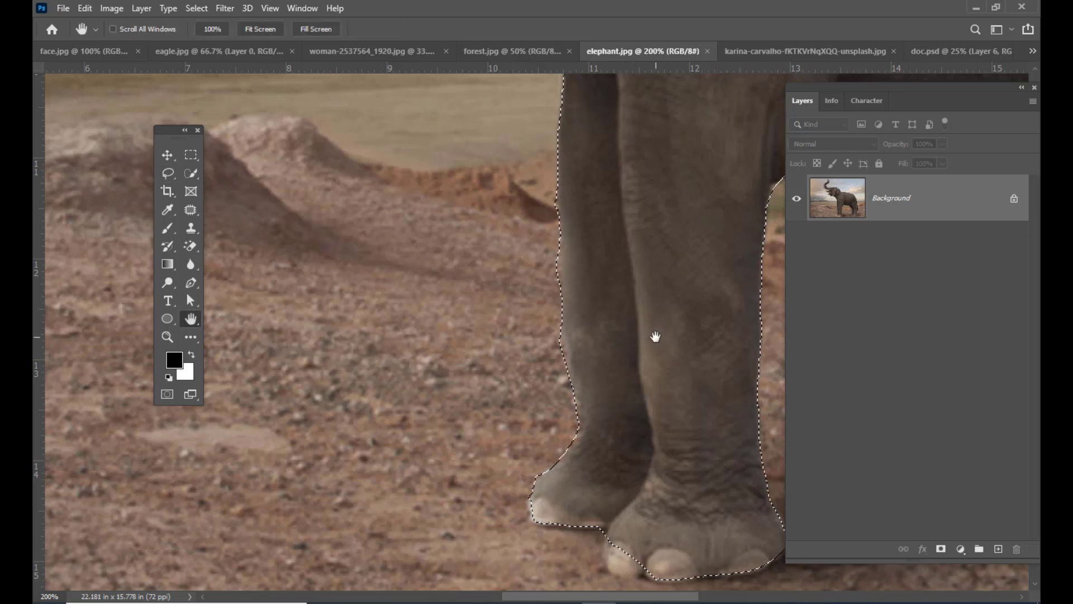
{"action": "left_click_drag", "start_coordinate": [656, 336], "coordinate": [381, 249]}
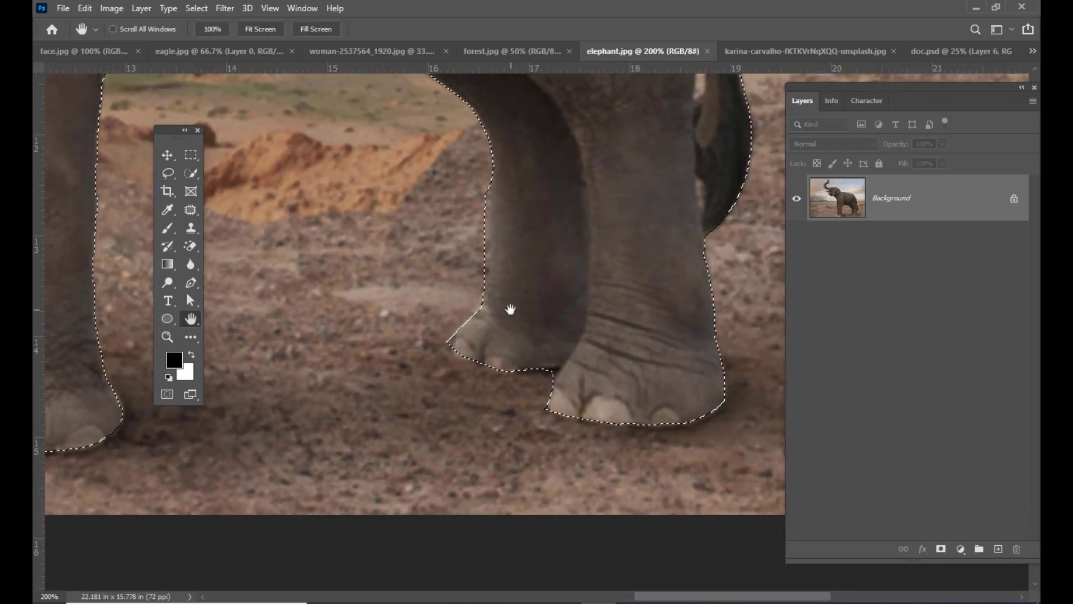
{"action": "left_click_drag", "start_coordinate": [510, 307], "coordinate": [527, 314]}
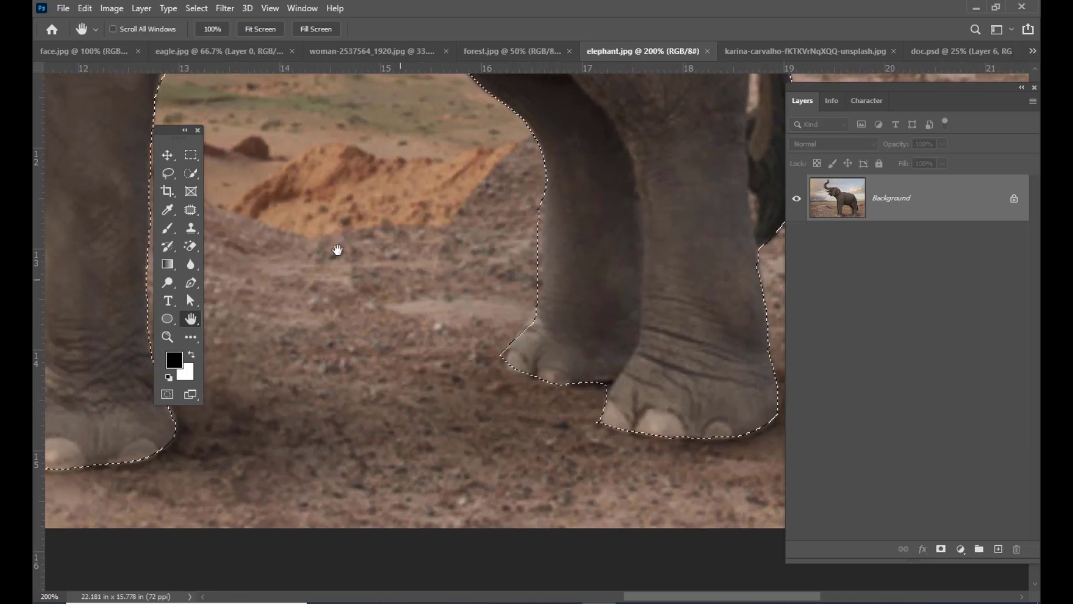
{"action": "left_click", "coordinate": [165, 173]}
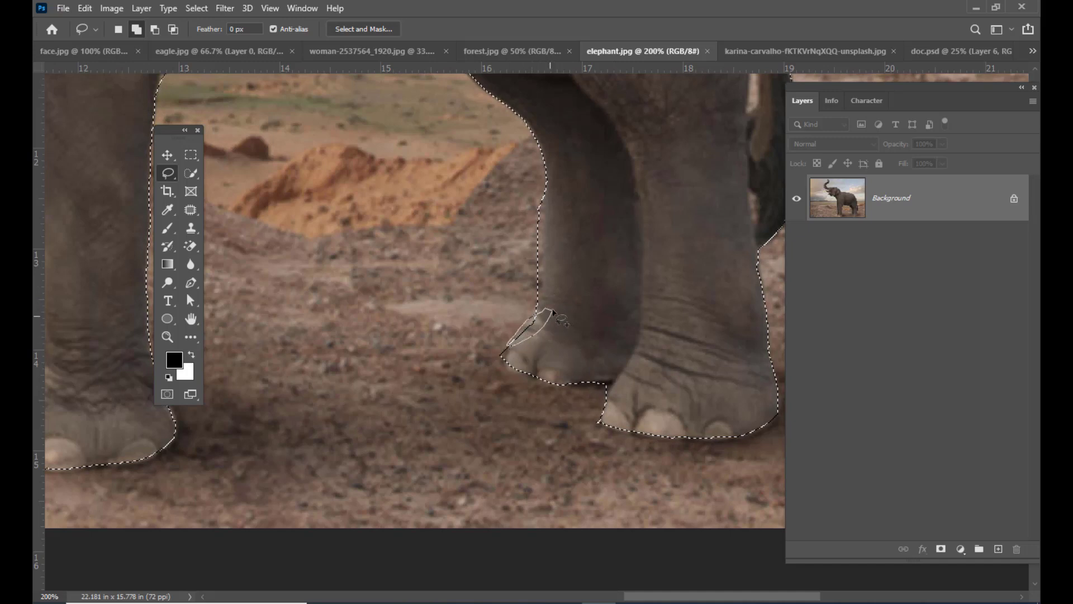
{"action": "left_click_drag", "start_coordinate": [554, 311], "coordinate": [508, 343]}
{"action": "key", "text": "alt"}
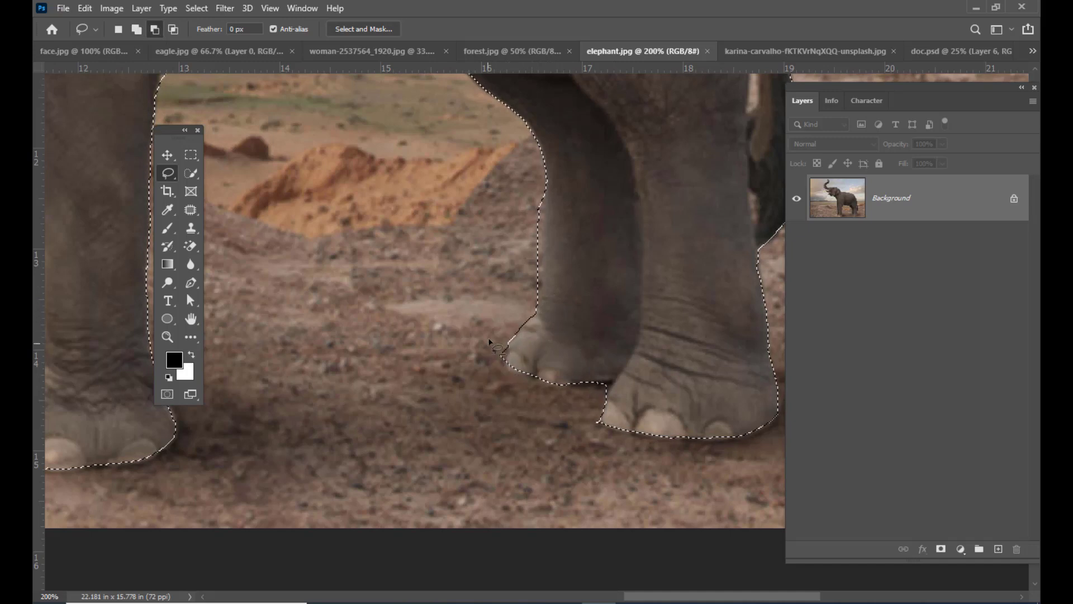
- Subtract the narrow background gap between the elephant's tail and hind leg from the selection with the Lasso tool
{"action": "scroll", "coordinate": [649, 285], "scroll_direction": "up", "scroll_amount": 5}
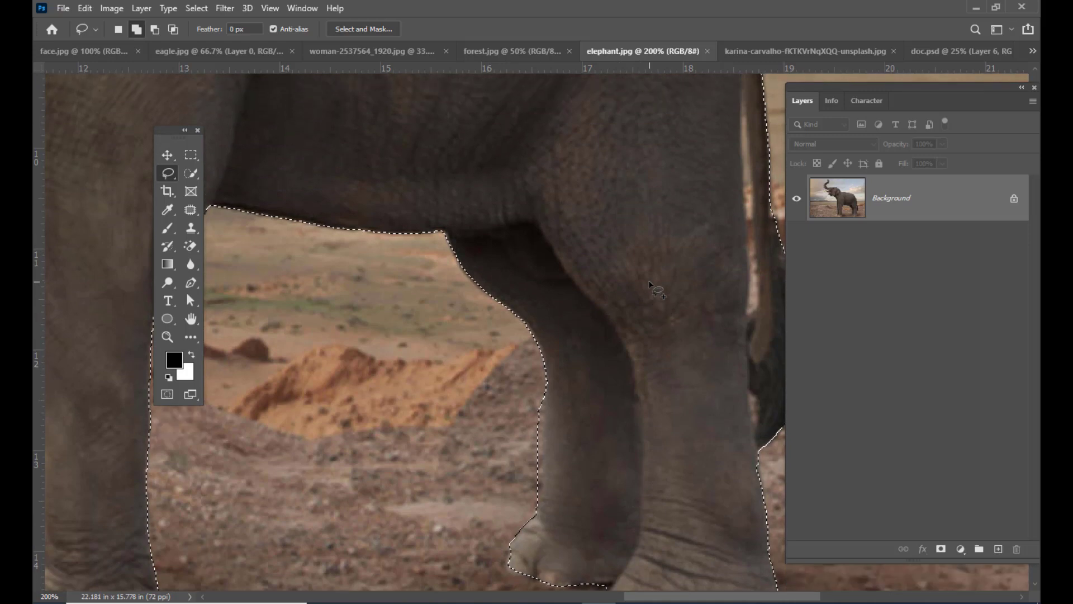
{"action": "key", "text": "space"}
{"action": "left_click_drag", "start_coordinate": [674, 290], "coordinate": [637, 321]}
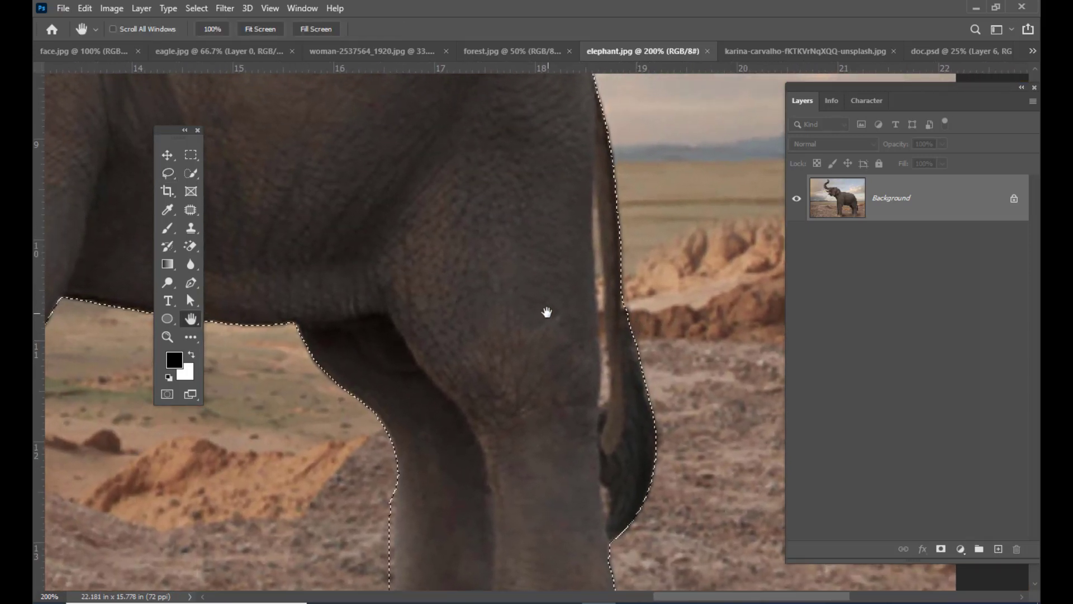
{"action": "left_click_drag", "start_coordinate": [547, 312], "coordinate": [577, 307]}
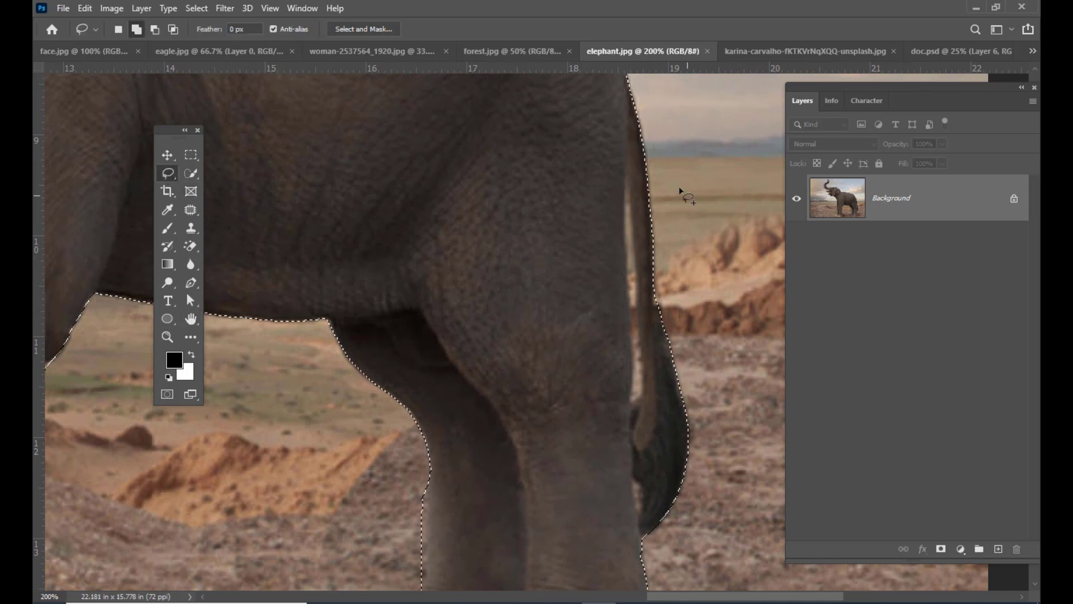
{"action": "key", "text": "alt"}
{"action": "left_click_drag", "start_coordinate": [630, 175], "coordinate": [629, 189]}
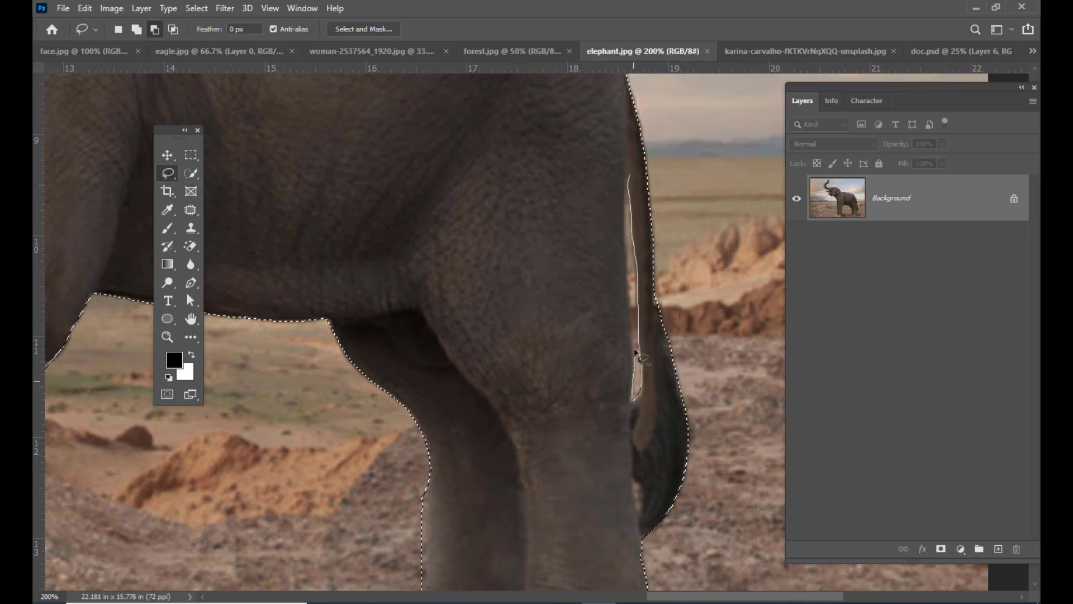
{"action": "left_click_drag", "start_coordinate": [626, 211], "coordinate": [629, 187]}
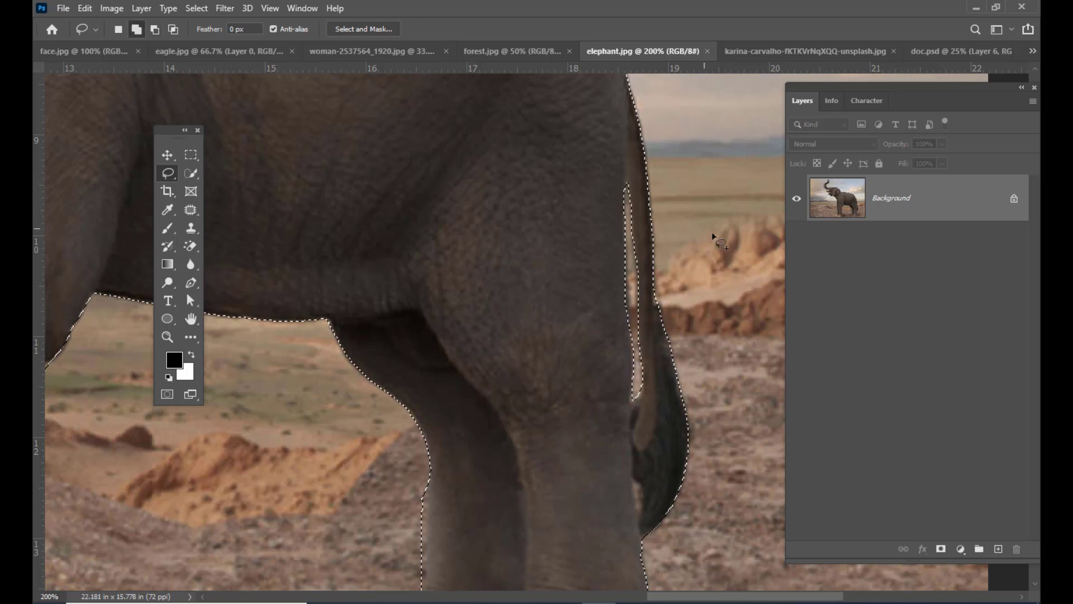
- Move the selected elephant into the forest.jpg document with the Move tool
{"action": "key", "text": "ctrl+minus"}
{"action": "key", "text": "ctrl+minus"}
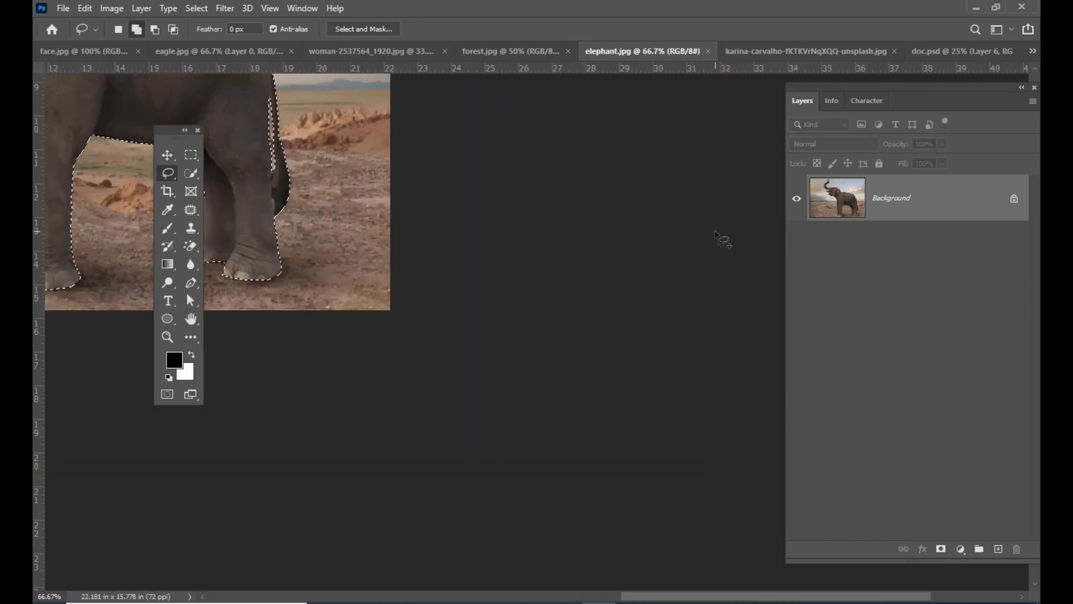
{"action": "left_click_drag", "start_coordinate": [443, 240], "coordinate": [615, 354]}
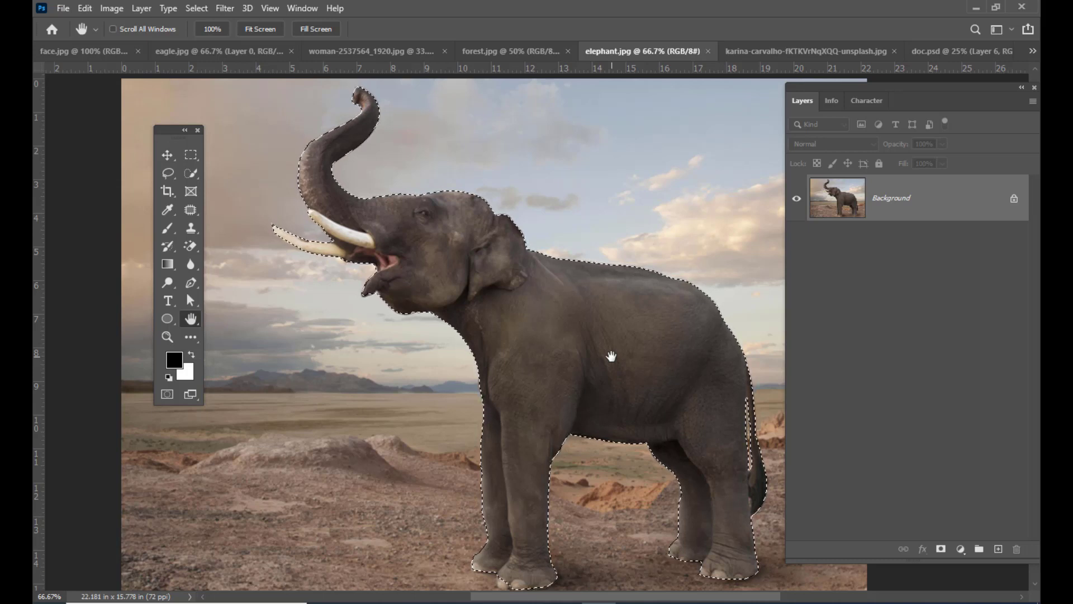
{"action": "key", "text": "v"}
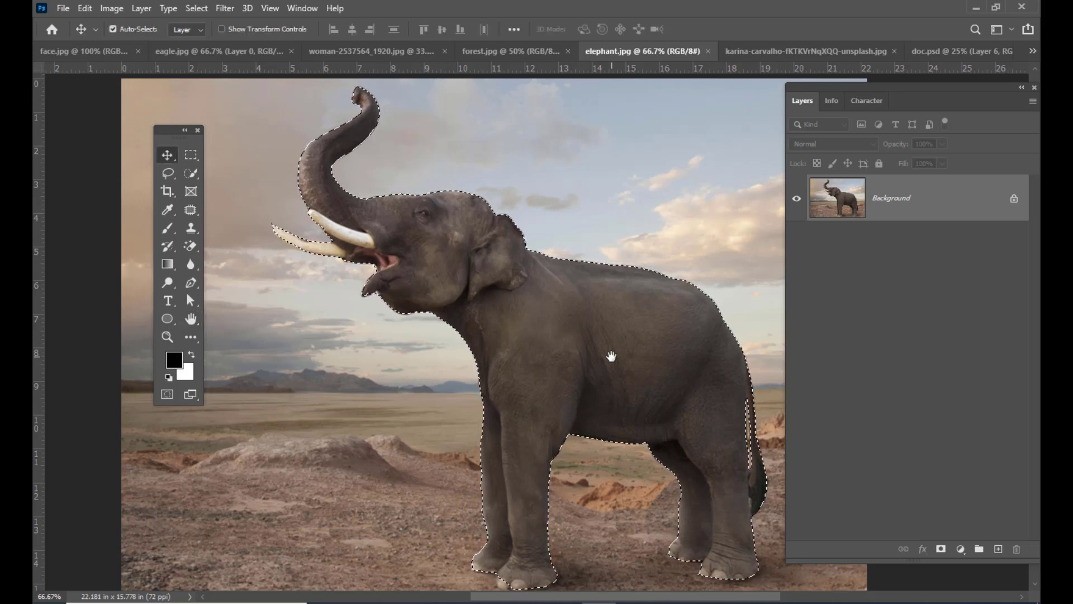
{"action": "left_click_drag", "start_coordinate": [595, 324], "coordinate": [520, 354]}
- Scale the elephant to about 49% with Free Transform and stand it on the forest floor
{"action": "key", "text": "ctrl+t"}
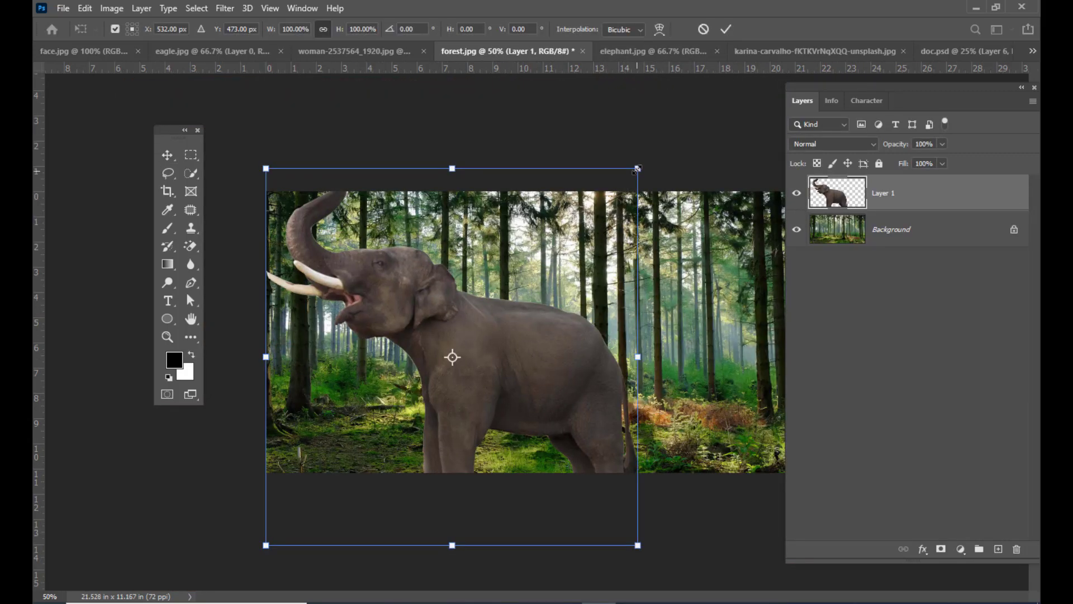
{"action": "left_click_drag", "start_coordinate": [638, 168], "coordinate": [553, 258]}
{"action": "mouse_move", "coordinate": [506, 352]}
{"action": "left_mouse_down"}
{"action": "mouse_move", "coordinate": [515, 335]}
{"action": "mouse_move", "coordinate": [497, 358]}
{"action": "left_mouse_up"}
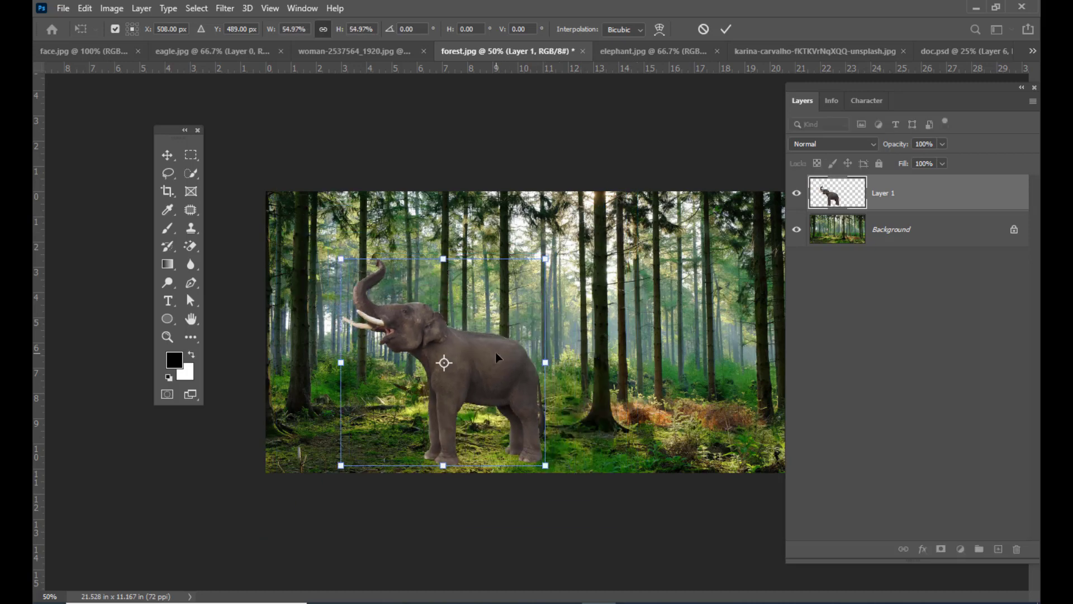
{"action": "left_click_drag", "start_coordinate": [544, 259], "coordinate": [530, 274]}
{"action": "left_click_drag", "start_coordinate": [497, 347], "coordinate": [495, 357]}
{"action": "left_click_drag", "start_coordinate": [528, 284], "coordinate": [531, 279]}
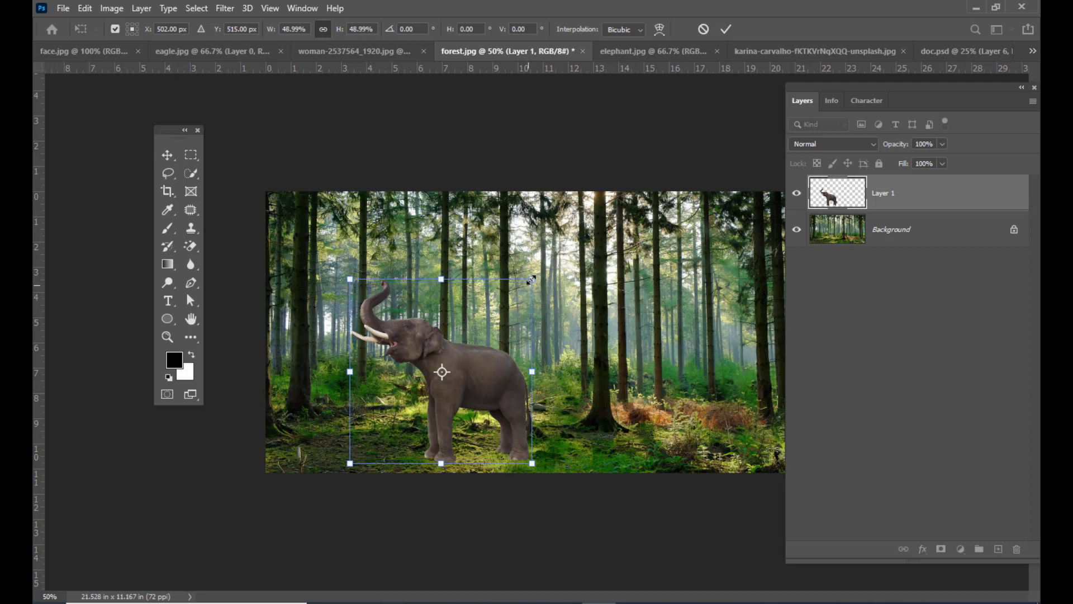
{"action": "left_click_drag", "start_coordinate": [486, 363], "coordinate": [485, 363]}
{"action": "key", "text": "Return"}
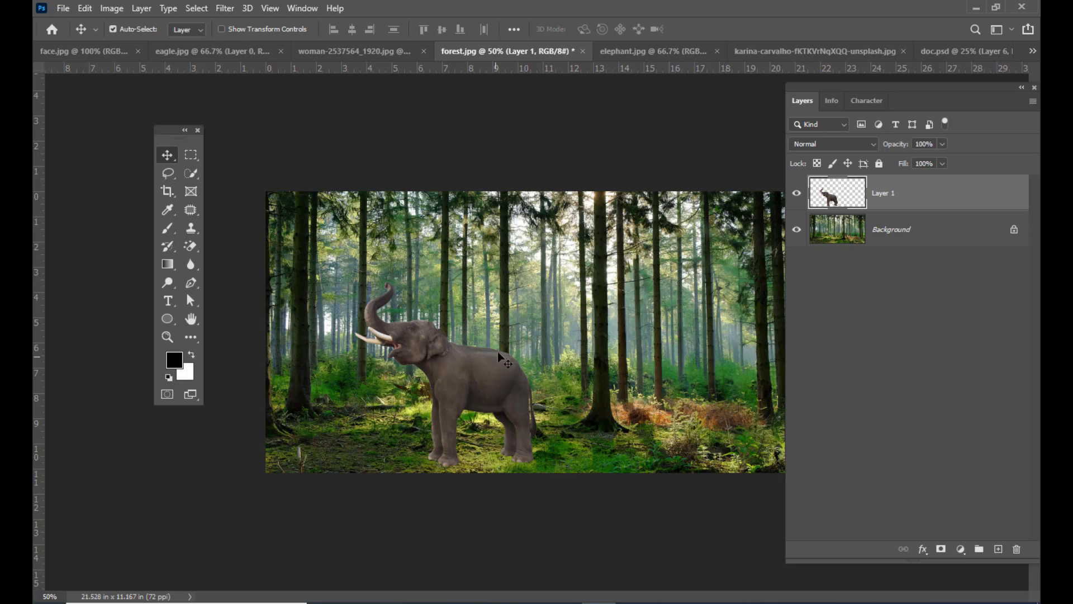
- Duplicate the elephant beside the original and scale the copy to about 74% with Free Transform
{"action": "left_click_drag", "start_coordinate": [474, 391], "coordinate": [582, 389]}
{"action": "key", "text": "ctrl+t"}
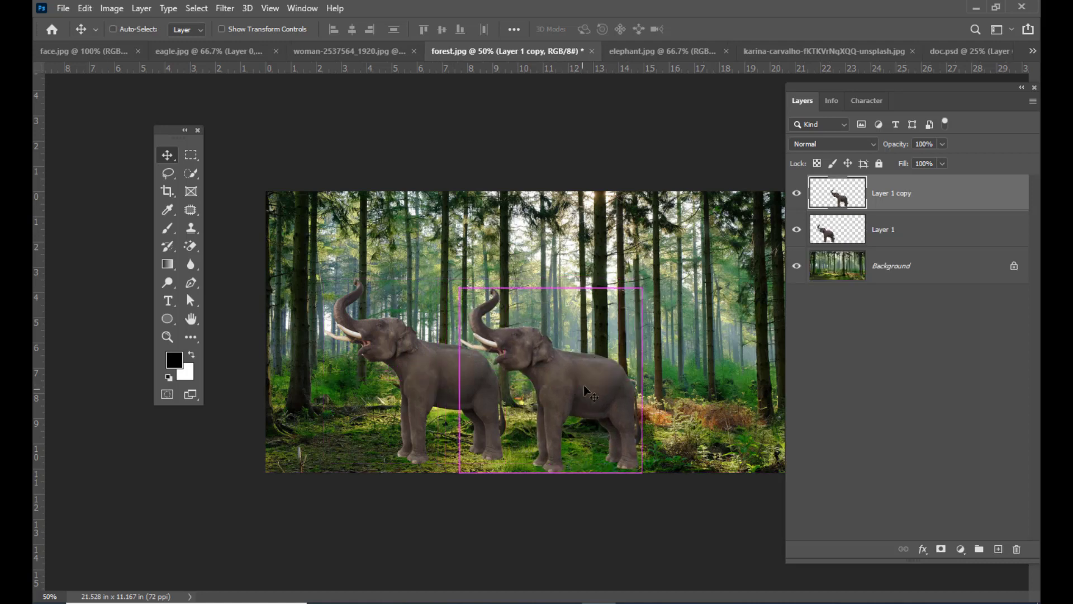
{"action": "left_click_drag", "start_coordinate": [643, 285], "coordinate": [621, 313]}
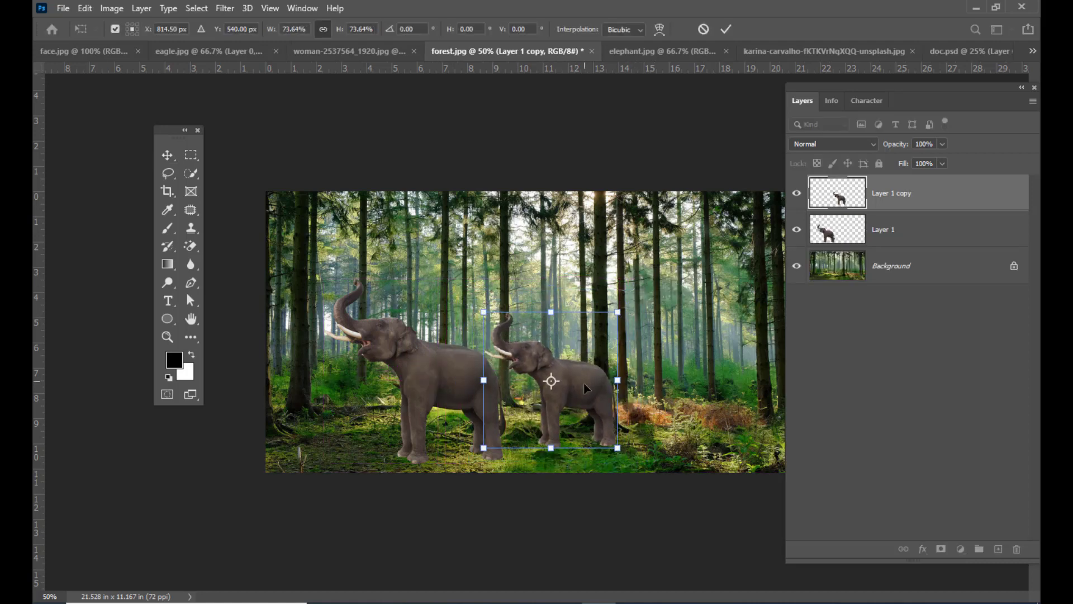
- Duplicate the smaller elephant and place the new copy in front of the large elephant
{"action": "left_click_drag", "start_coordinate": [581, 387], "coordinate": [421, 414]}
{"action": "key", "text": "Return"}
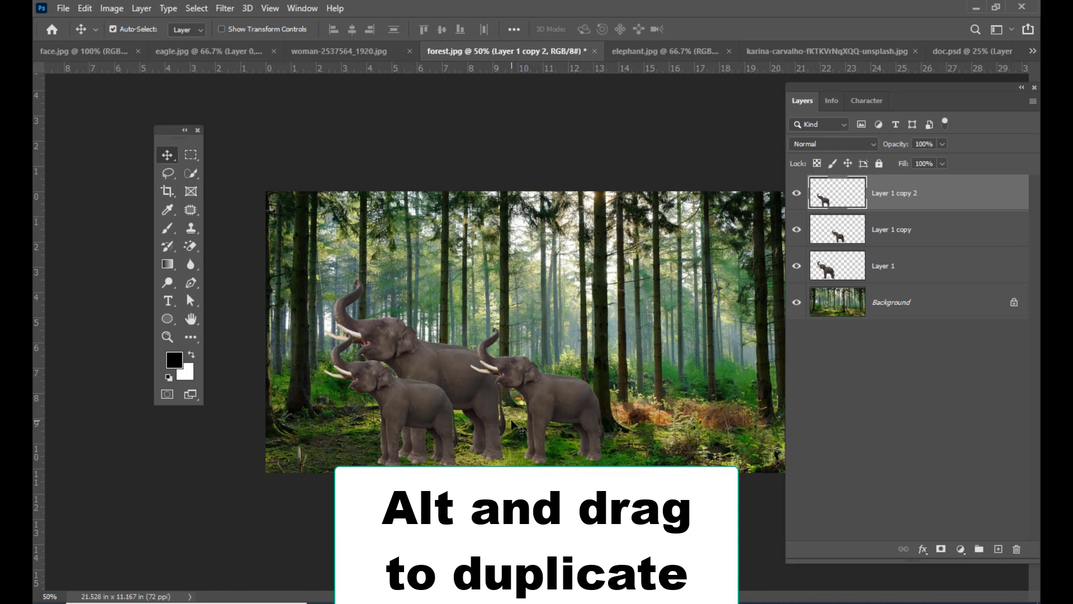
{"action": "key", "text": "ctrl"}
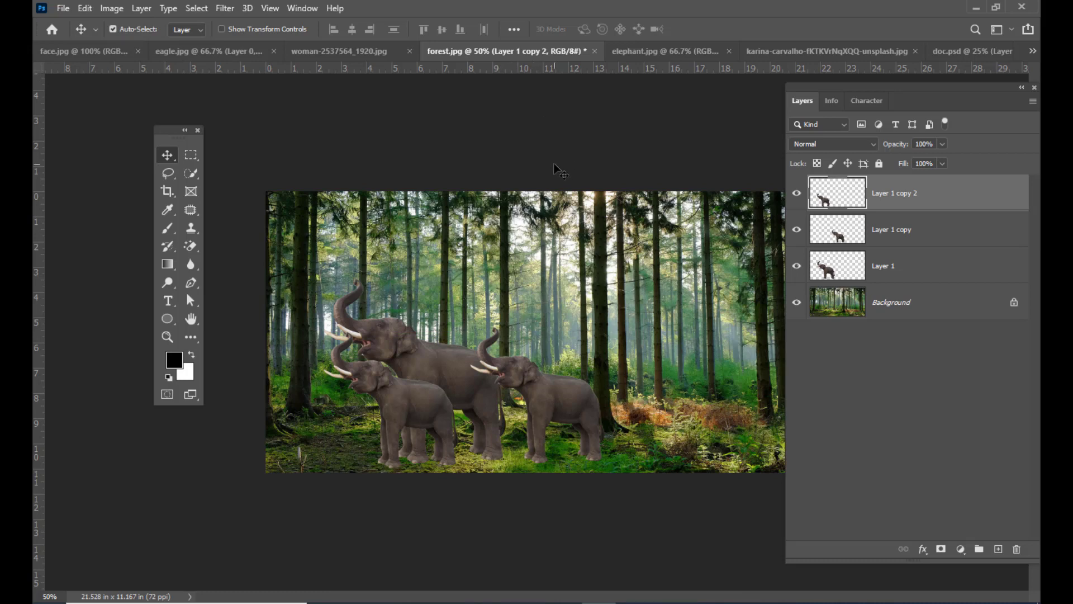
- Switch to elephant.jpg and view the Feather Selection settings for the elephant's selection without applying them
{"action": "left_click", "coordinate": [670, 55]}
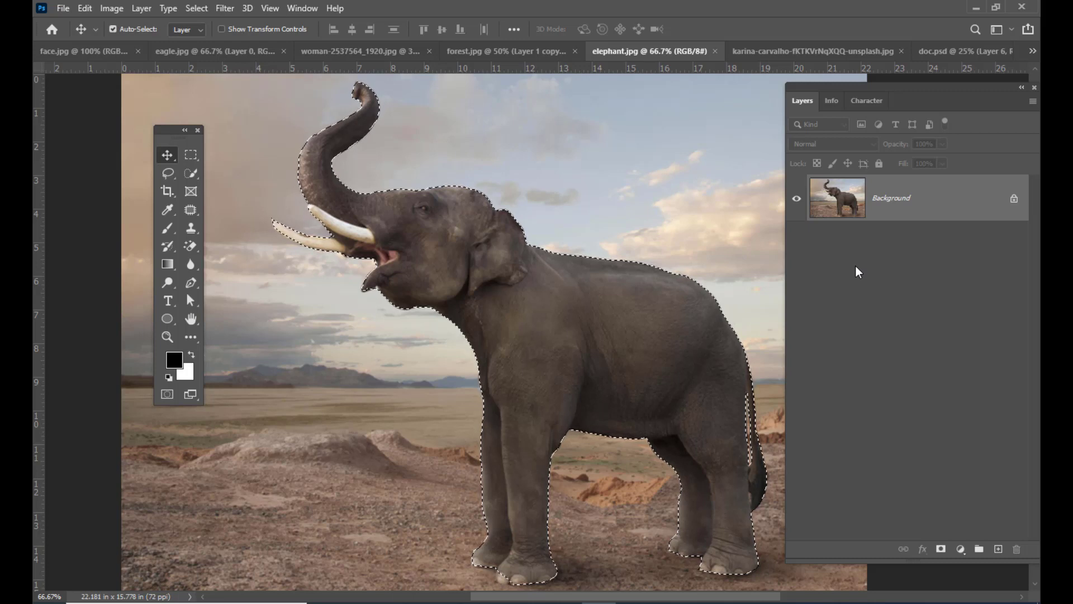
{"action": "key", "text": "shift+F6"}
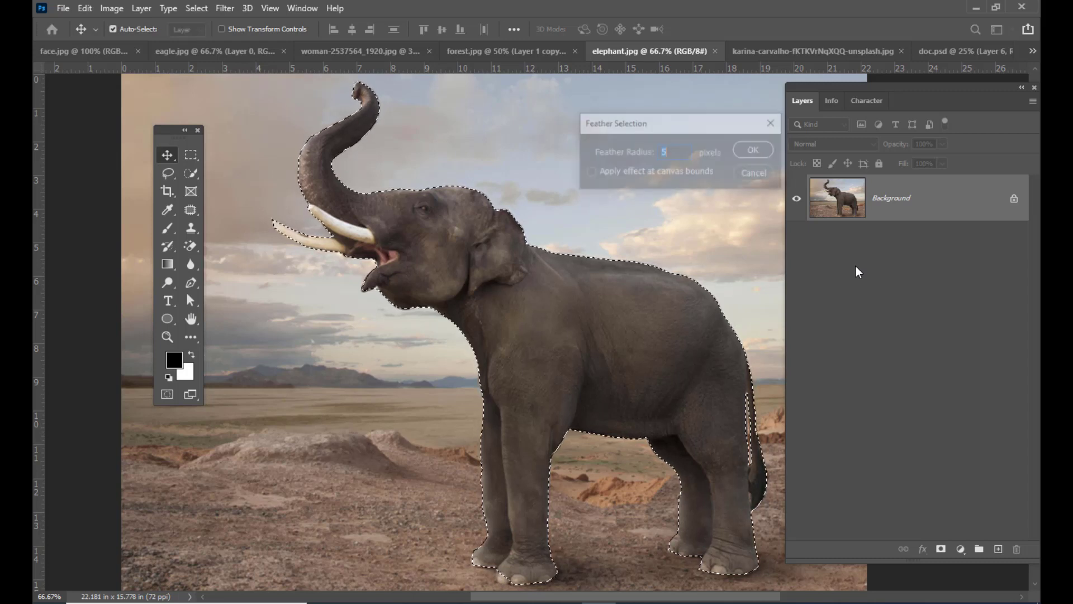
{"action": "left_click_drag", "start_coordinate": [716, 131], "coordinate": [680, 128]}
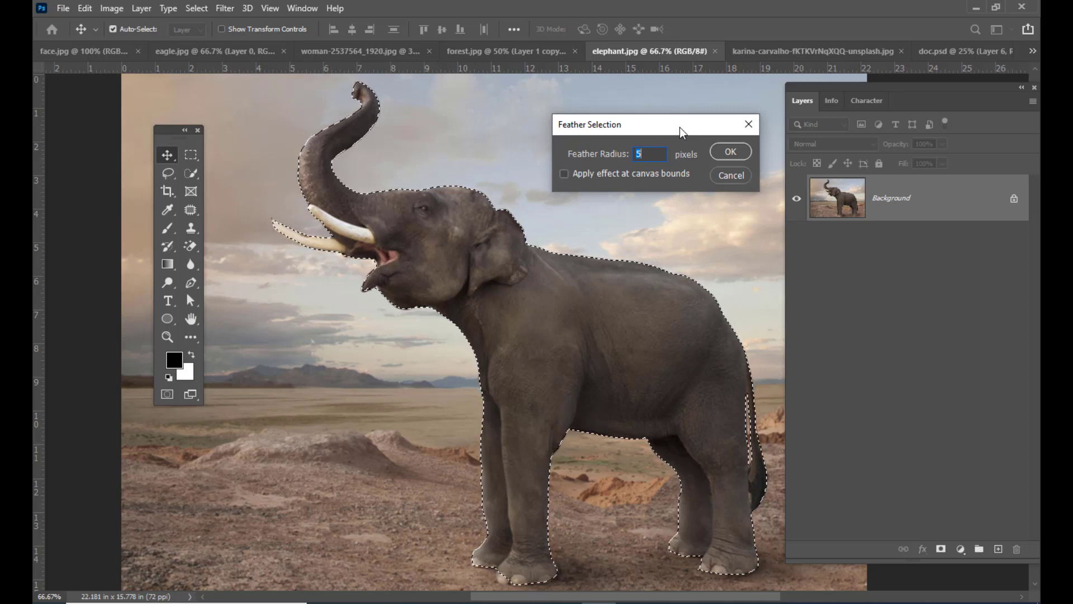
{"action": "left_click", "coordinate": [749, 124]}
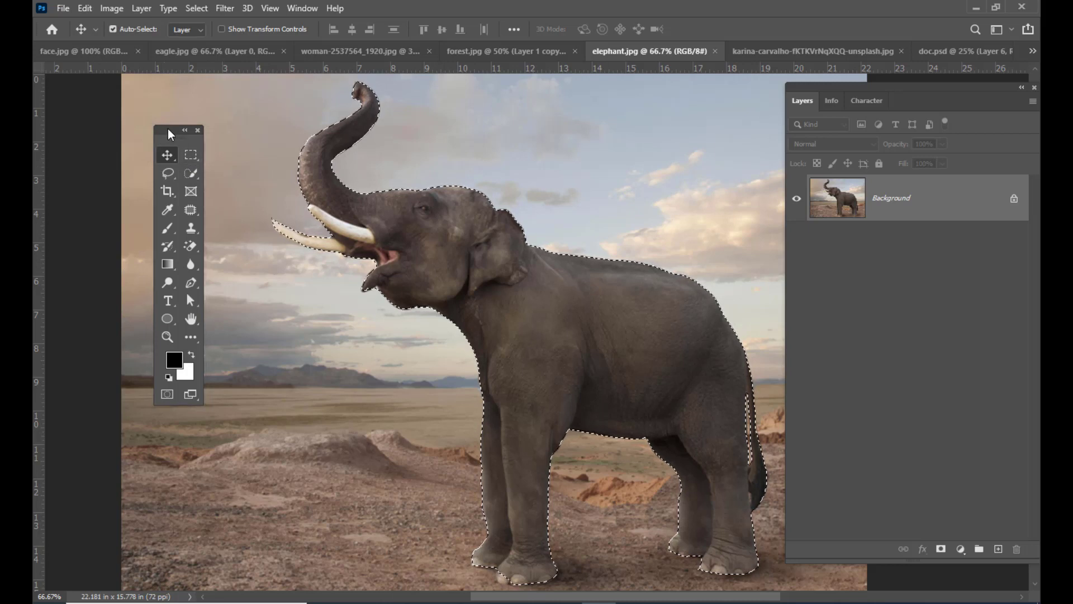
- Reposition the floating toolbox slightly and activate the Lasso tool
{"action": "left_click_drag", "start_coordinate": [168, 129], "coordinate": [185, 126]}
{"action": "left_click", "coordinate": [213, 158]}
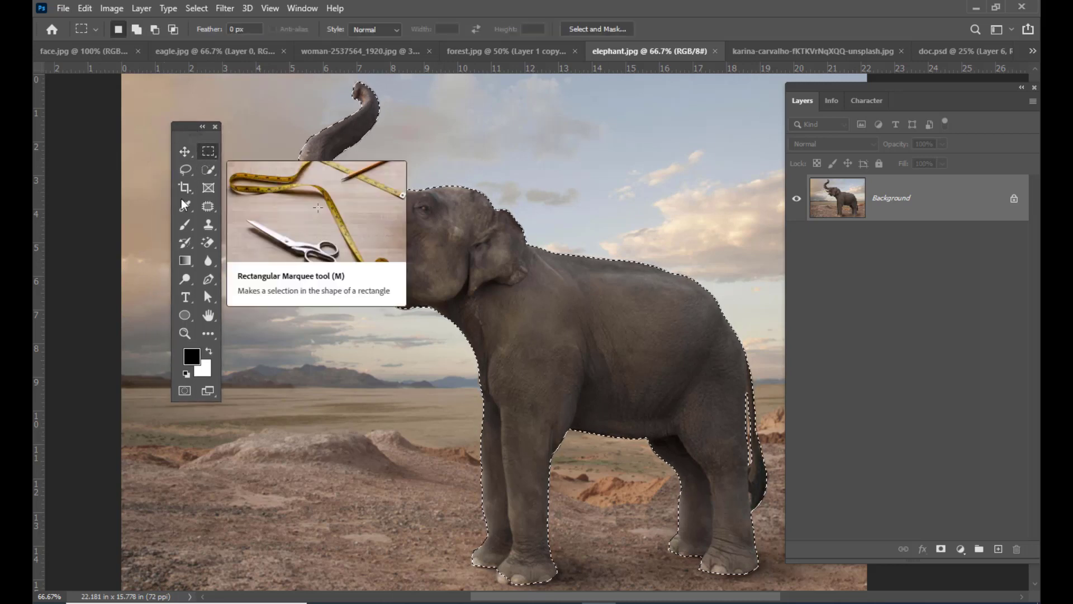
{"action": "left_click", "coordinate": [187, 172]}
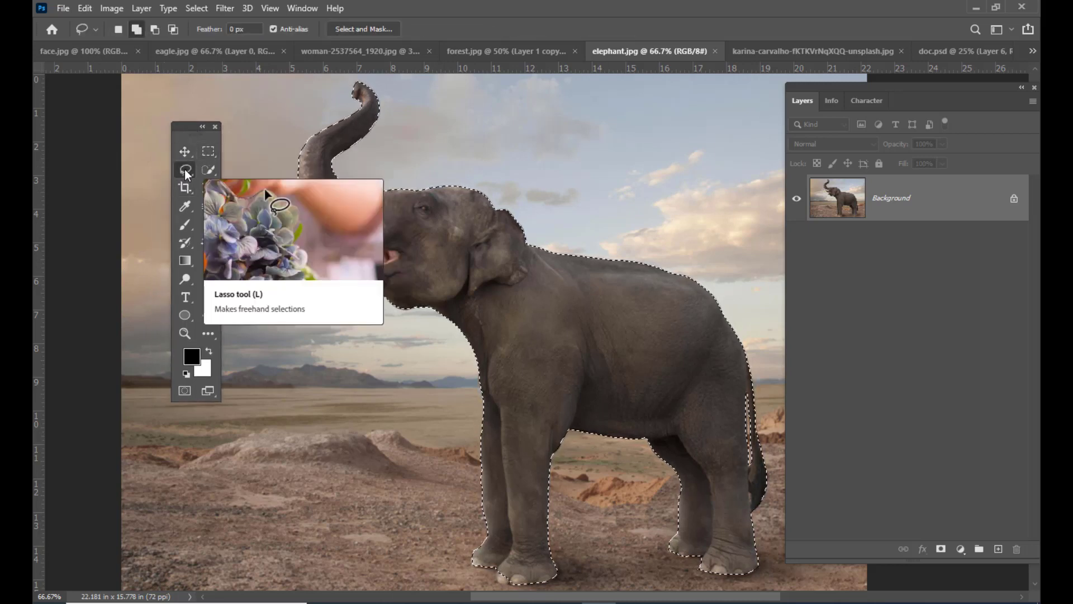
{"action": "left_click_drag", "start_coordinate": [190, 131], "coordinate": [169, 131]}
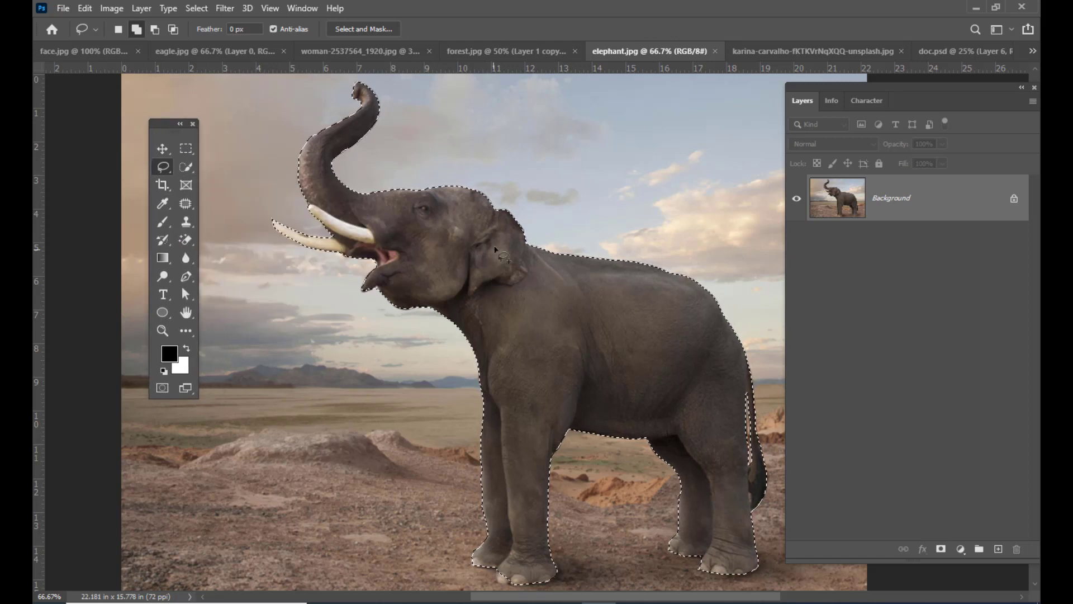
- Feather the elephant's selection with a radius of 5 pixels
{"action": "right_click", "coordinate": [465, 219]}
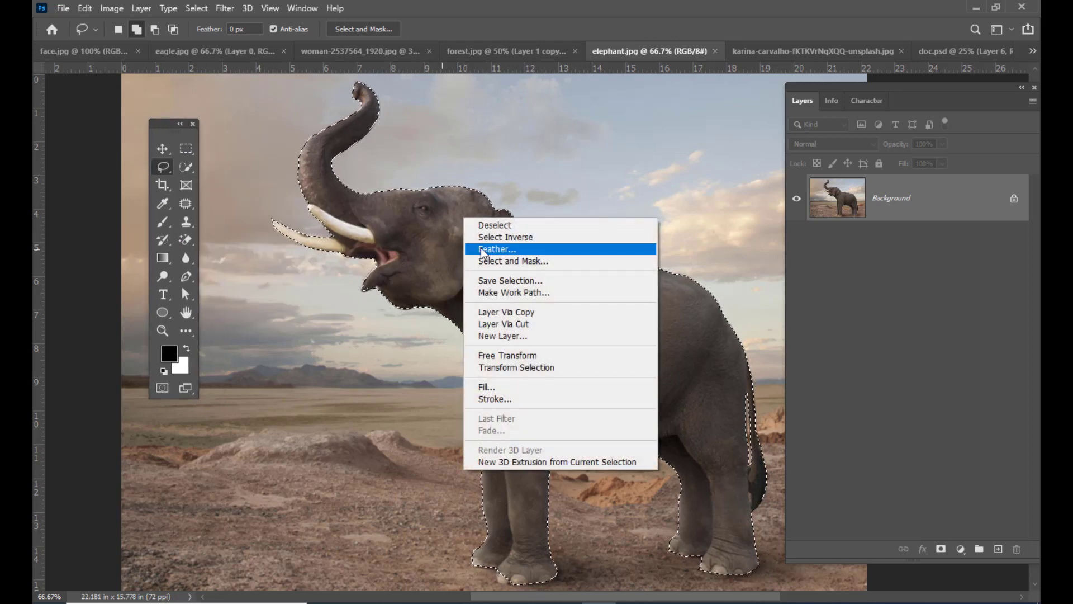
{"action": "left_click", "coordinate": [529, 249]}
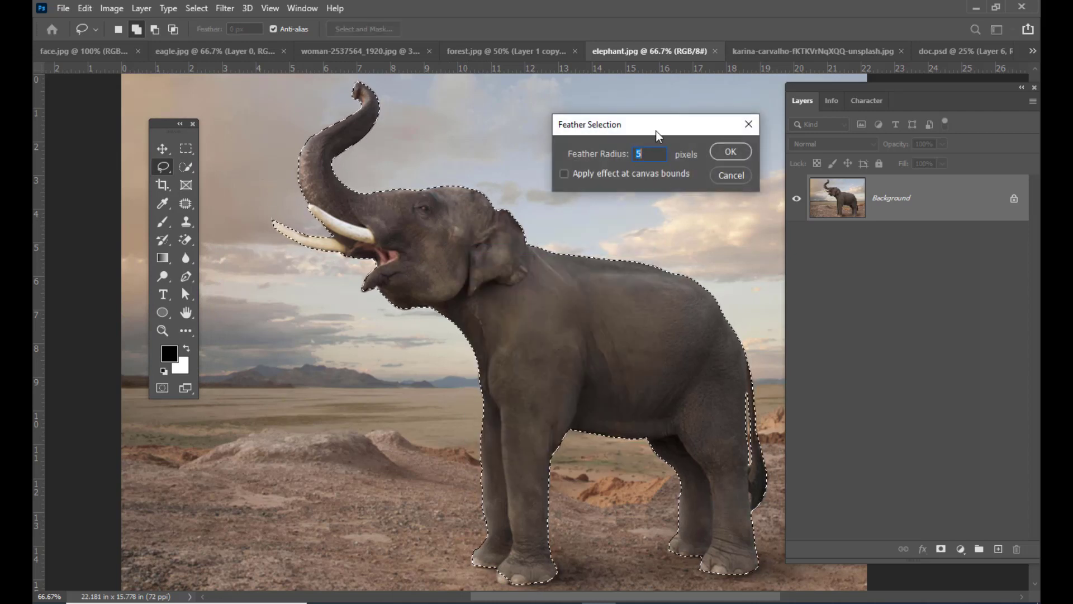
{"action": "left_click_drag", "start_coordinate": [642, 127], "coordinate": [660, 113]}
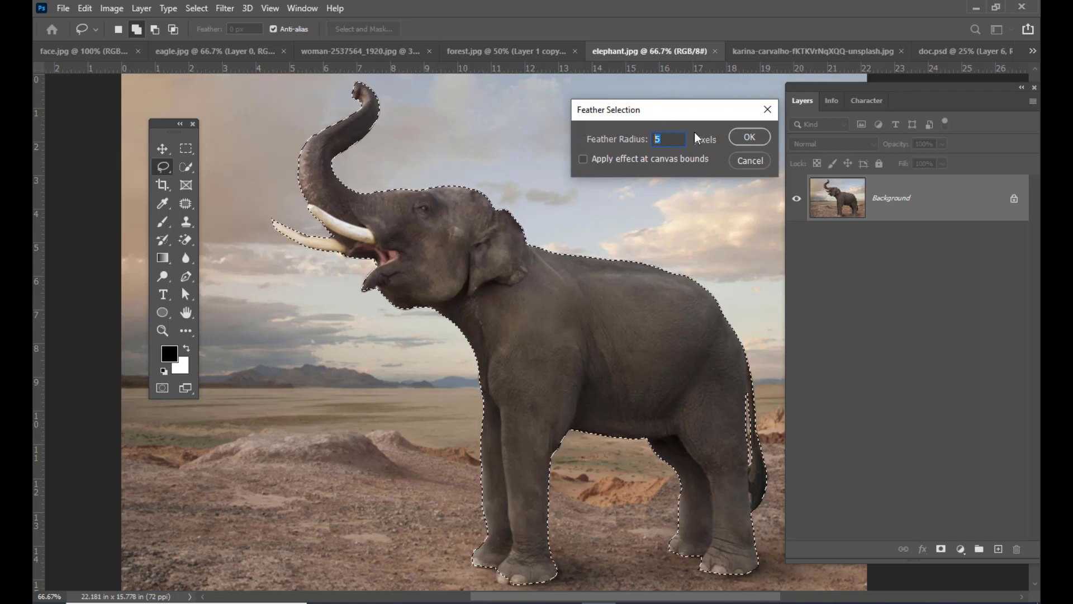
{"action": "left_click", "coordinate": [749, 137]}
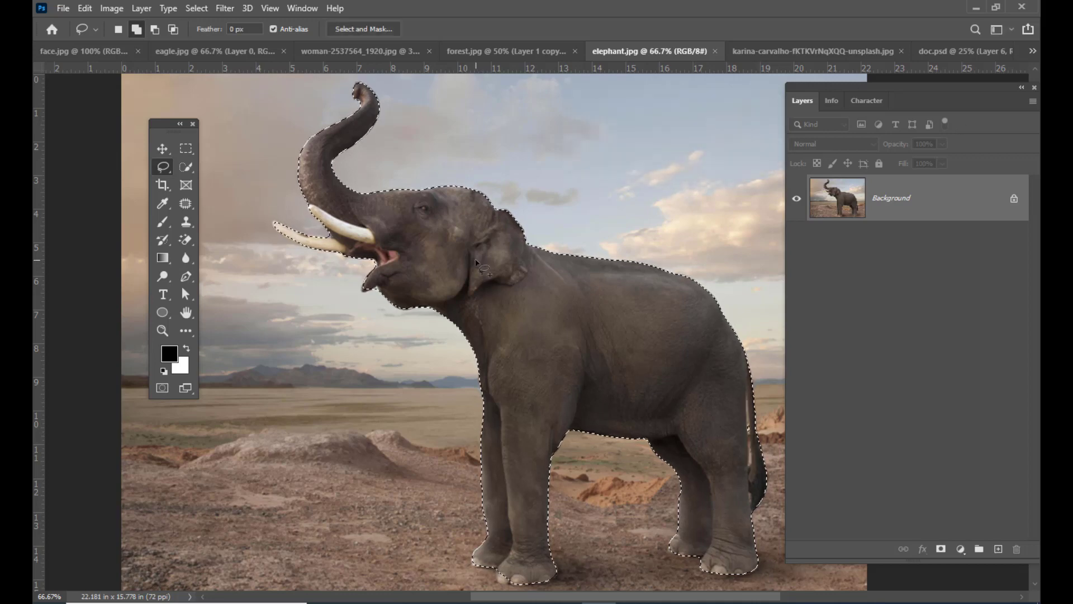
- Copy the feathered elephant cutout into forest.jpg with the Move tool, placing it among the other elephants
{"action": "key", "text": "v"}
{"action": "mouse_move", "coordinate": [542, 277]}
{"action": "left_mouse_down"}
{"action": "mouse_move", "coordinate": [517, 247]}
{"action": "mouse_move", "coordinate": [473, 53]}
{"action": "left_mouse_up"}
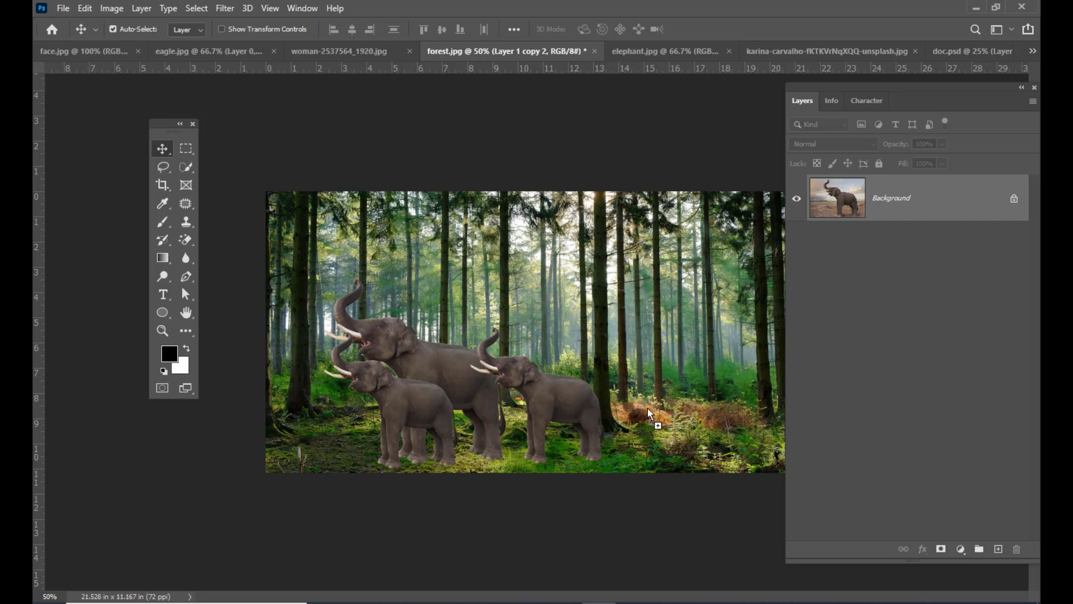
{"action": "left_click_drag", "start_coordinate": [647, 407], "coordinate": [598, 340]}
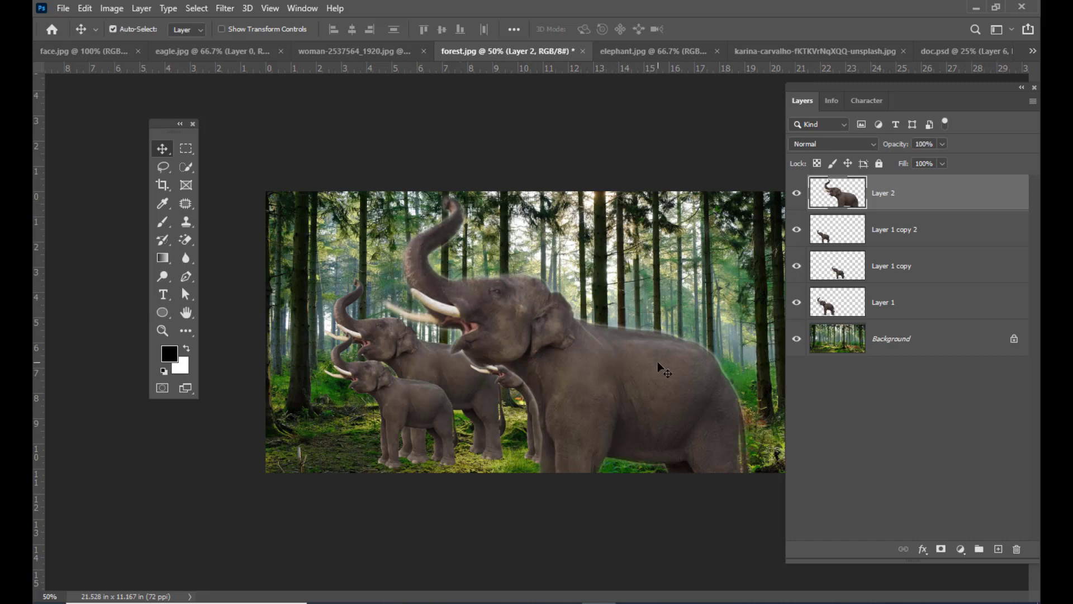
- Scale the feathered elephant down with Free Transform and move it to the right of the other elephants
{"action": "key", "text": "ctrl+t"}
{"action": "left_click_drag", "start_coordinate": [761, 190], "coordinate": [643, 316]}
{"action": "left_click_drag", "start_coordinate": [616, 407], "coordinate": [666, 401]}
{"action": "key", "text": "Return"}
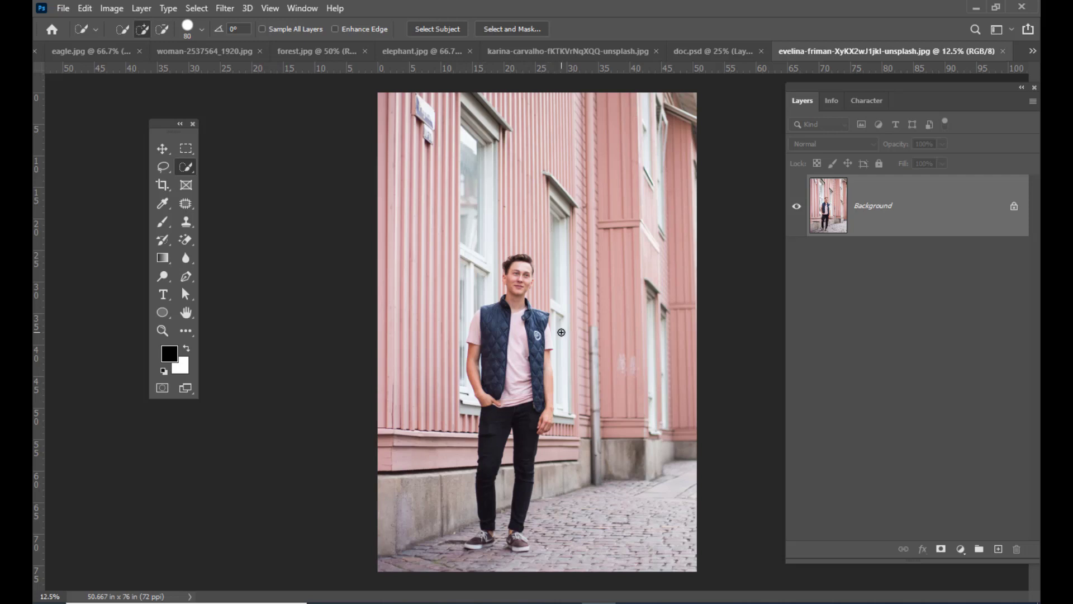
- Select the standing man from hair to shoes with the Quick Selection tool and a brush size of about 90
{"action": "key", "text": "ctrl+equal"}
{"action": "scroll", "coordinate": [526, 235], "scroll_direction": "down", "scroll_amount": 3}
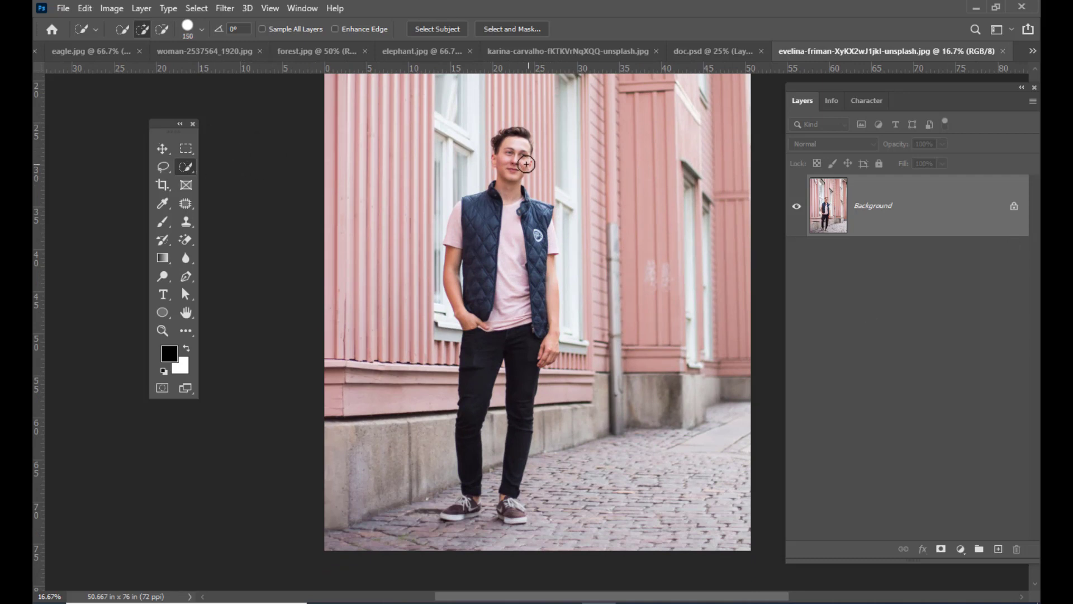
{"action": "left_click", "coordinate": [187, 169]}
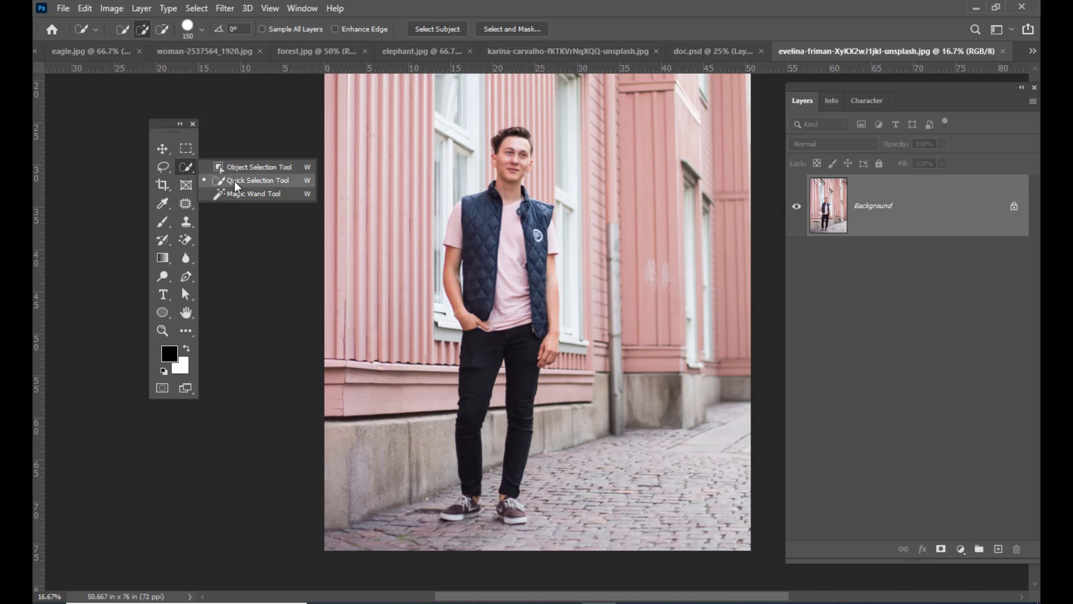
{"action": "left_click", "coordinate": [266, 184]}
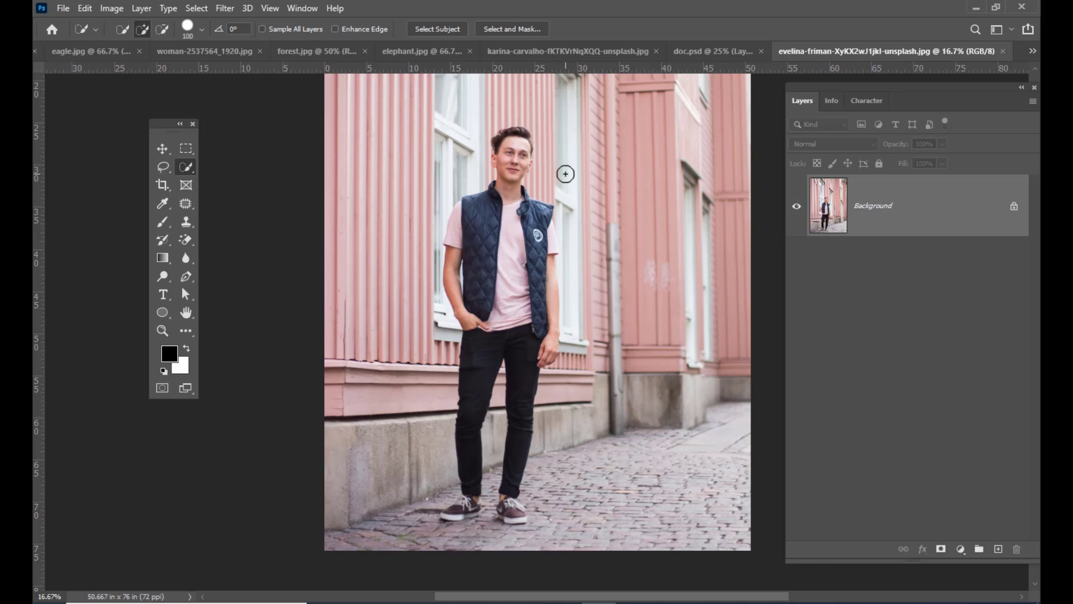
{"action": "key", "text": "bracketright"}
{"action": "key", "text": "bracketleft"}
{"action": "key", "text": "bracketleft"}
{"action": "mouse_move", "coordinate": [513, 148]}
{"action": "left_mouse_down"}
{"action": "mouse_move", "coordinate": [509, 206]}
{"action": "mouse_move", "coordinate": [534, 247]}
{"action": "mouse_move", "coordinate": [538, 230]}
{"action": "mouse_move", "coordinate": [551, 281]}
{"action": "mouse_move", "coordinate": [549, 356]}
{"action": "mouse_move", "coordinate": [537, 359]}
{"action": "mouse_move", "coordinate": [509, 328]}
{"action": "mouse_move", "coordinate": [485, 346]}
{"action": "mouse_move", "coordinate": [475, 295]}
{"action": "left_mouse_up"}
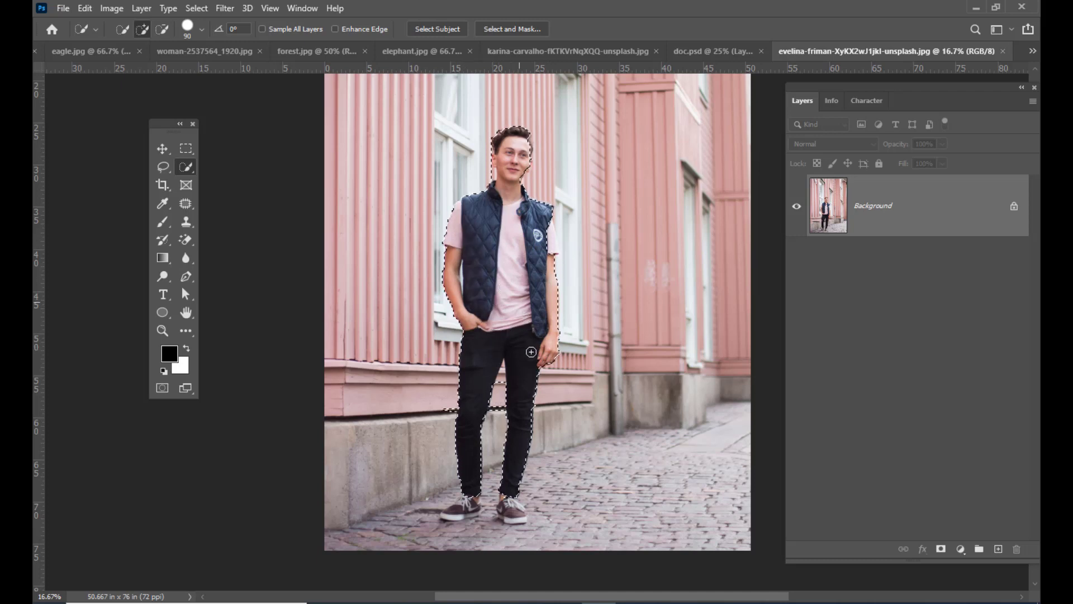
{"action": "left_click_drag", "start_coordinate": [511, 492], "coordinate": [512, 509]}
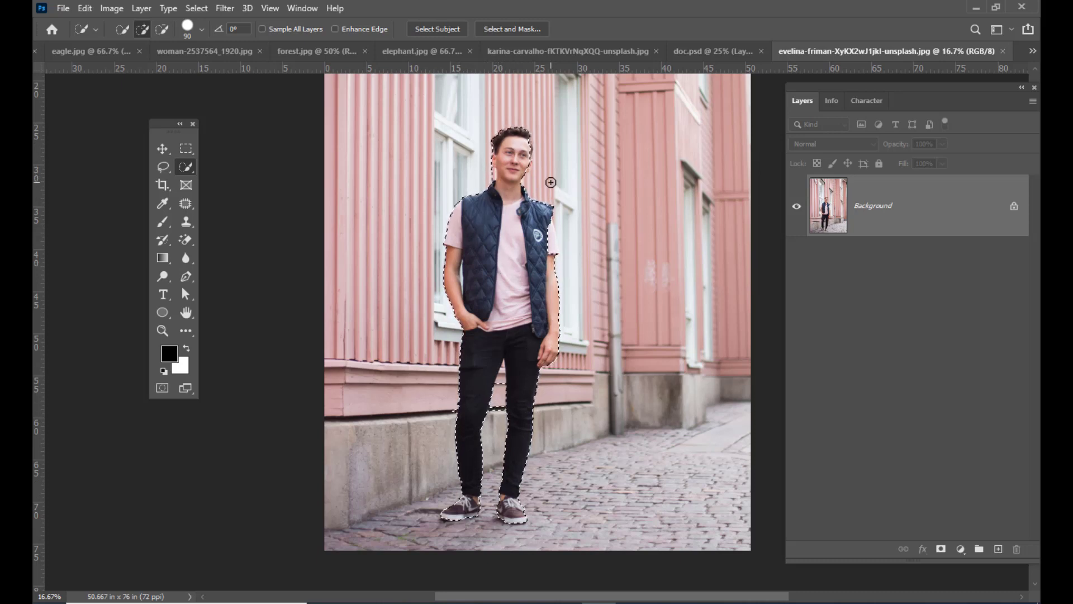
- Subtract the wall area between the man's legs from the selection, reducing the Quick Selection brush to 35
{"action": "key", "text": "ctrl+plus"}
{"action": "key", "text": "ctrl+plus"}
{"action": "scroll", "coordinate": [558, 180], "scroll_direction": "down", "scroll_amount": 3}
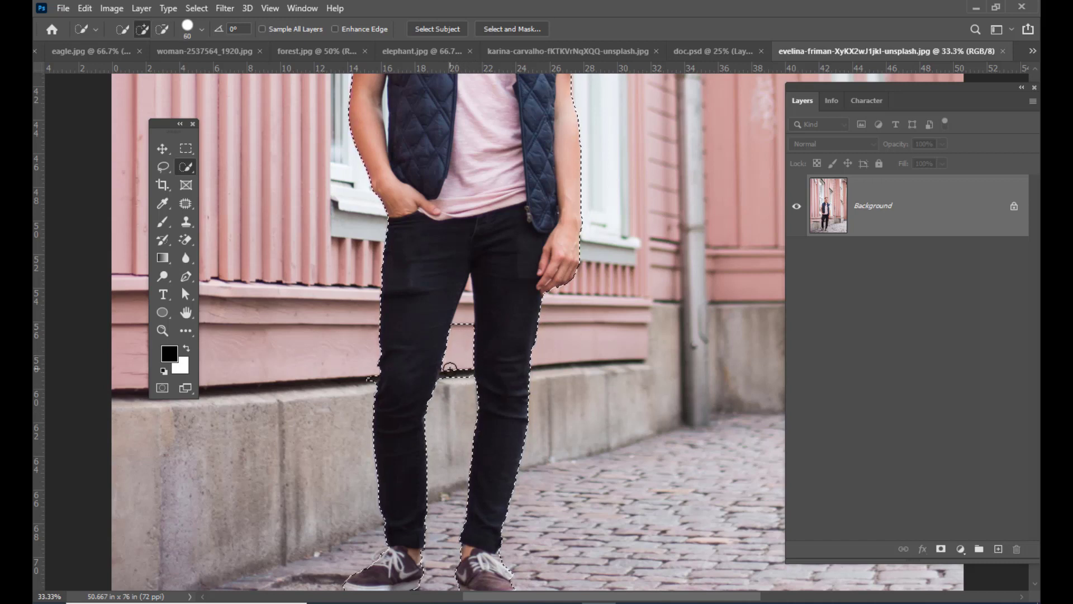
{"action": "left_click", "coordinate": [455, 384], "text": "alt"}
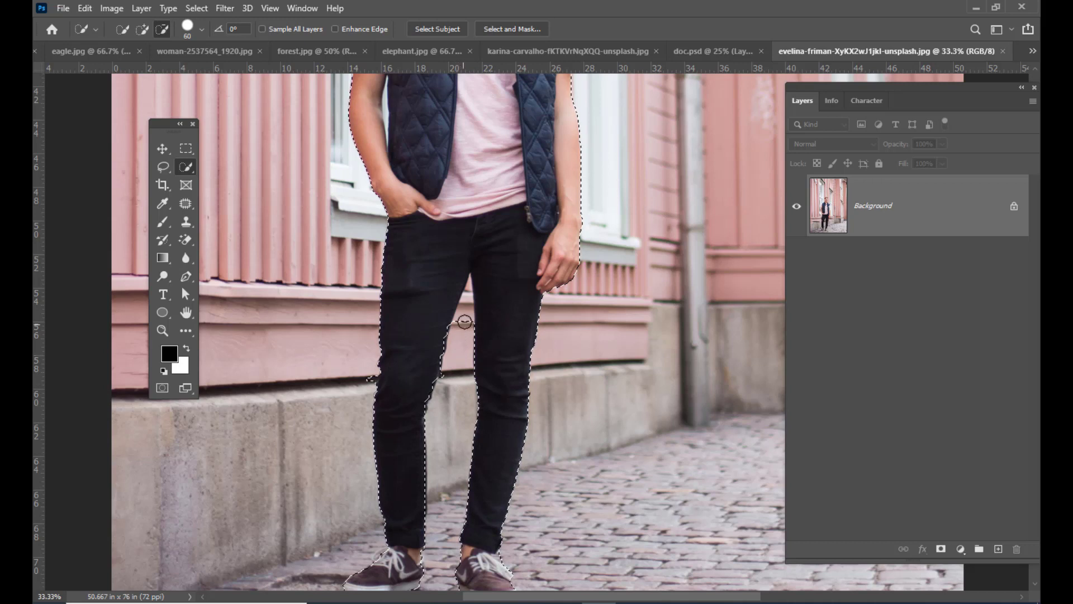
{"action": "left_click", "coordinate": [468, 292], "text": "alt"}
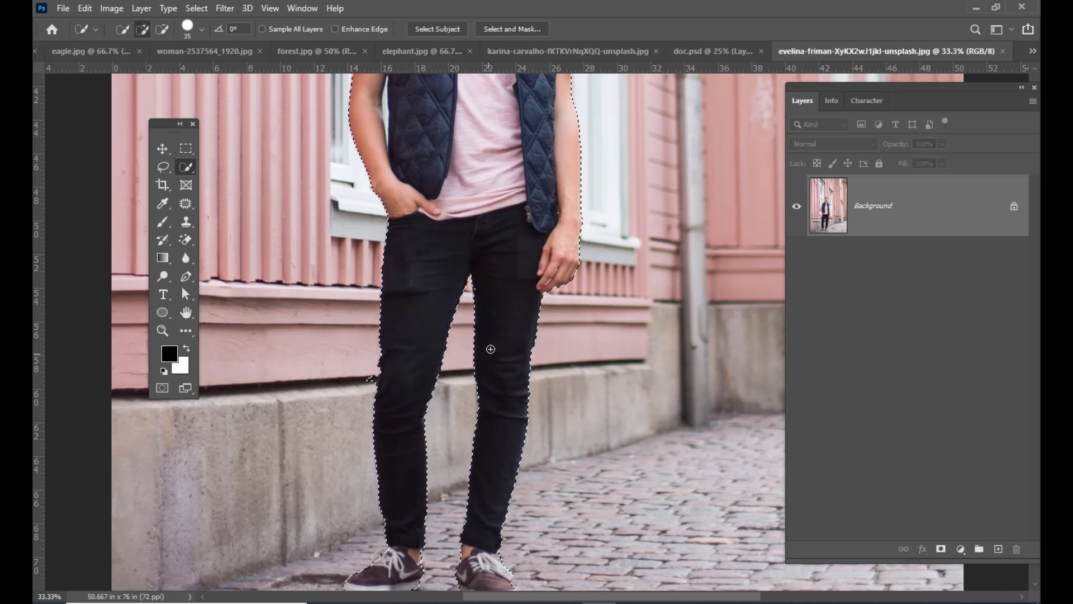
- Subtract the gap between the man's bent arm and the vest from the selection with a brush size of 20
{"action": "scroll", "coordinate": [506, 302], "scroll_direction": "up", "scroll_amount": 5}
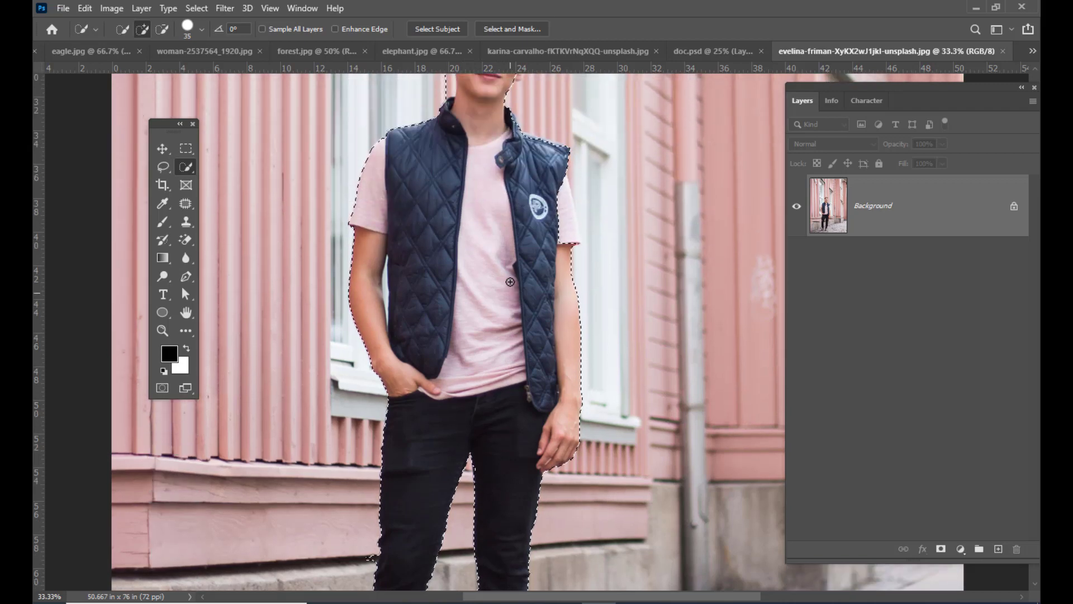
{"action": "key", "text": "ctrl+plus"}
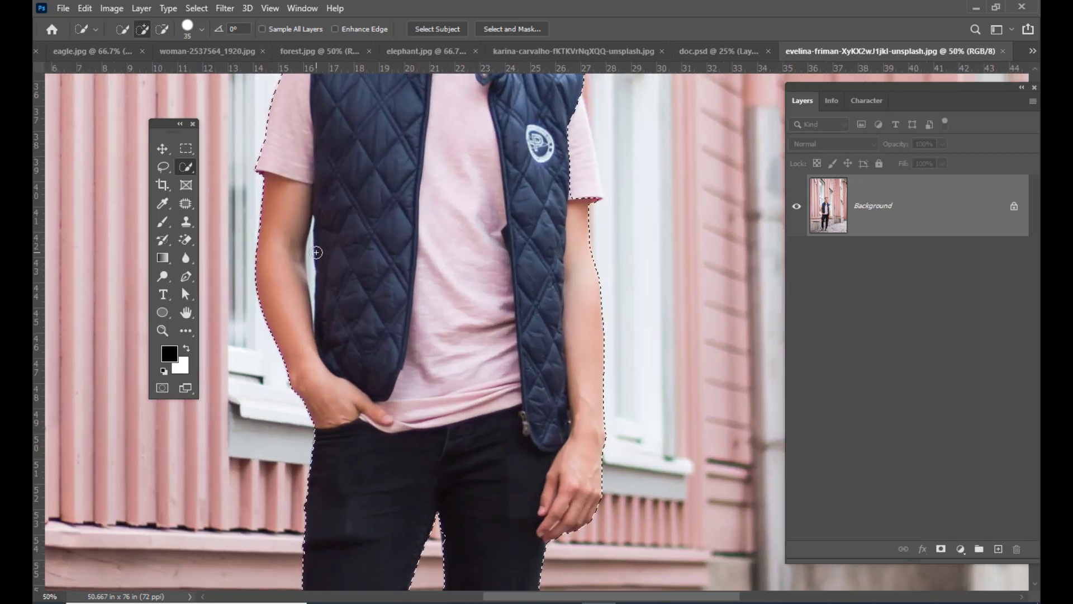
{"action": "key", "text": "bracketleft"}
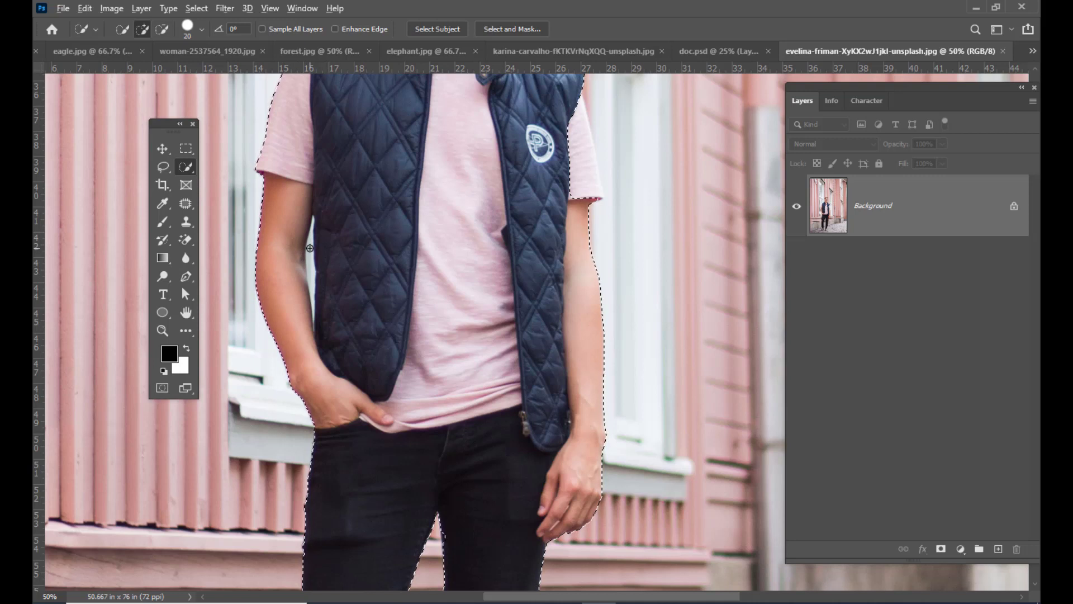
{"action": "left_click_drag", "start_coordinate": [309, 248], "coordinate": [314, 284], "text": "alt"}
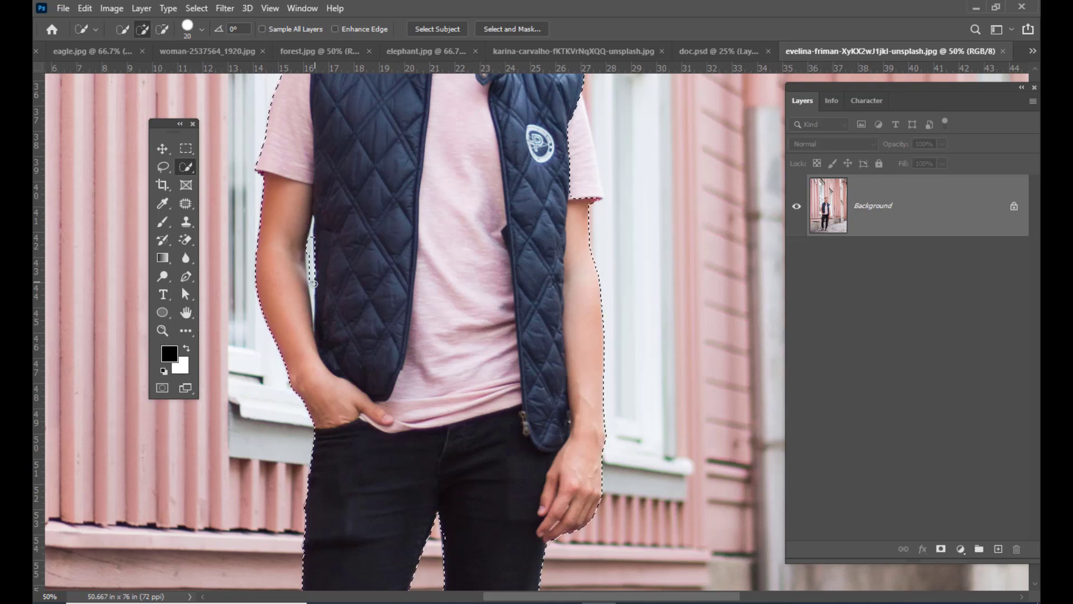
{"action": "left_click", "coordinate": [312, 278], "text": "alt"}
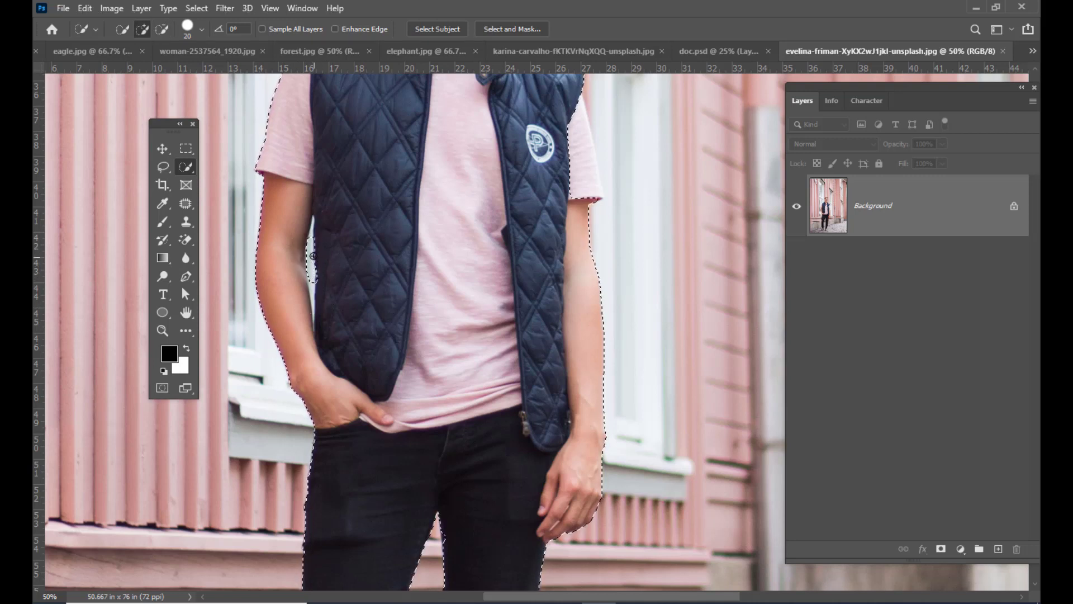
{"action": "left_click_drag", "start_coordinate": [313, 256], "coordinate": [319, 305], "text": "alt"}
{"action": "mouse_move", "coordinate": [329, 232]}
{"action": "left_mouse_down"}
{"action": "mouse_move", "coordinate": [333, 312]}
{"action": "mouse_move", "coordinate": [319, 307]}
{"action": "left_mouse_up"}
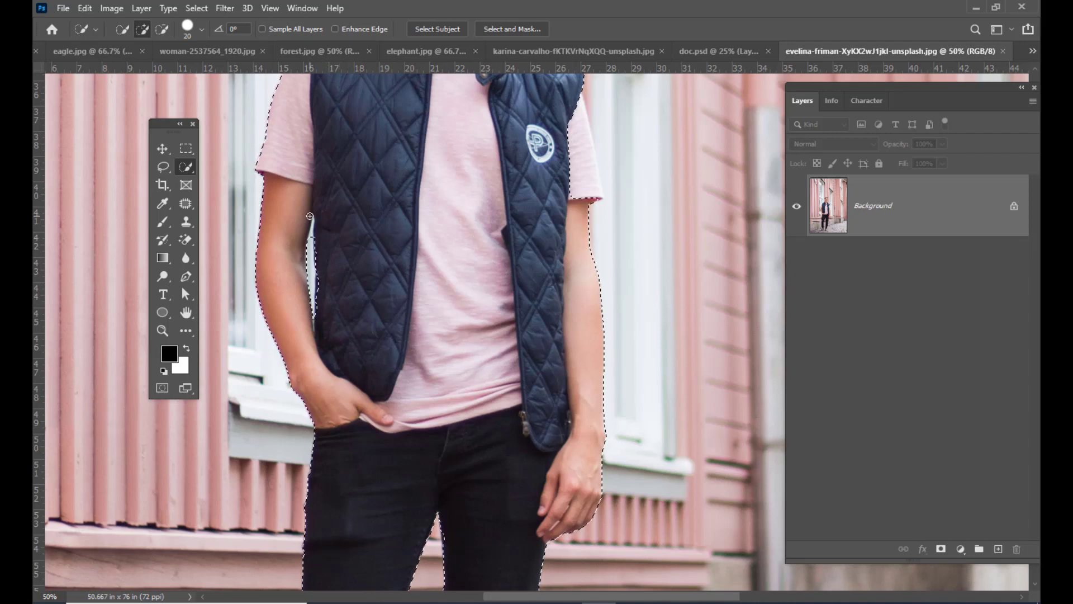
- Move the floating toolbox off the bent arm and refine the gap beside the vest with the Lasso tool
{"action": "key", "text": "ctrl+plus"}
{"action": "key", "text": "bracketleft"}
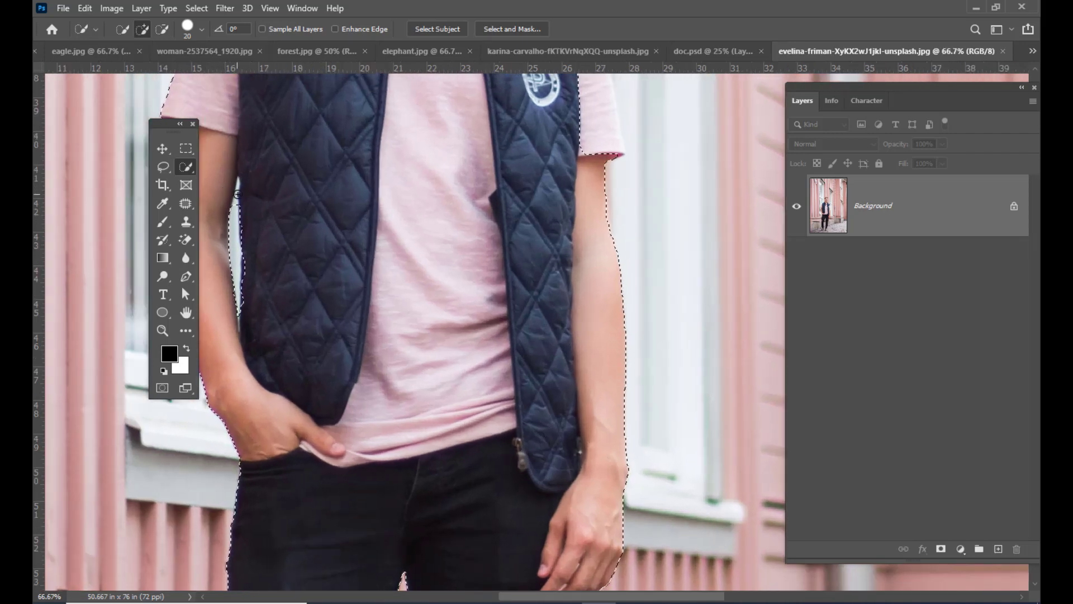
{"action": "left_click_drag", "start_coordinate": [167, 122], "coordinate": [112, 116]}
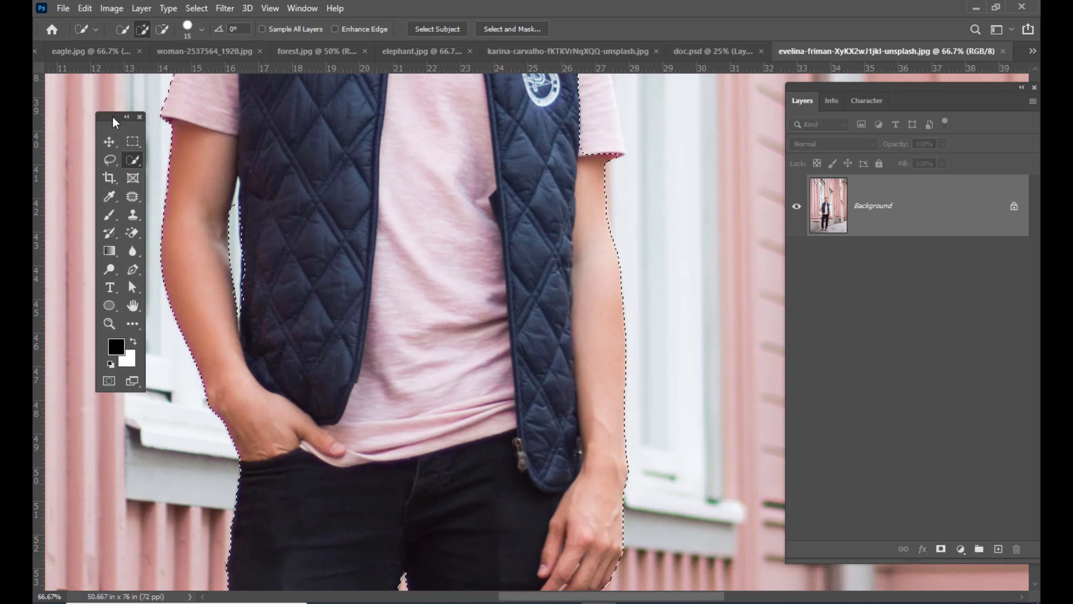
{"action": "left_click", "coordinate": [109, 160]}
{"action": "key", "text": "alt"}
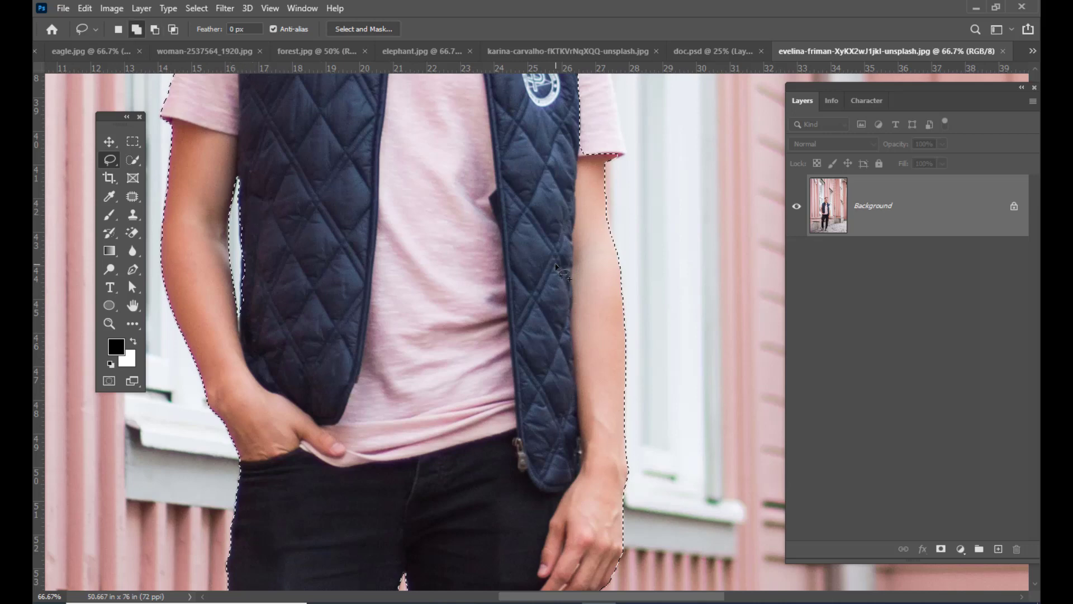
- Add the missed edge of the man's jaw and ear on the image's right side to the selection with the Lasso tool
{"action": "key", "text": "ctrl+minus"}
{"action": "key", "text": "ctrl+minus"}
{"action": "key", "text": "ctrl+minus"}
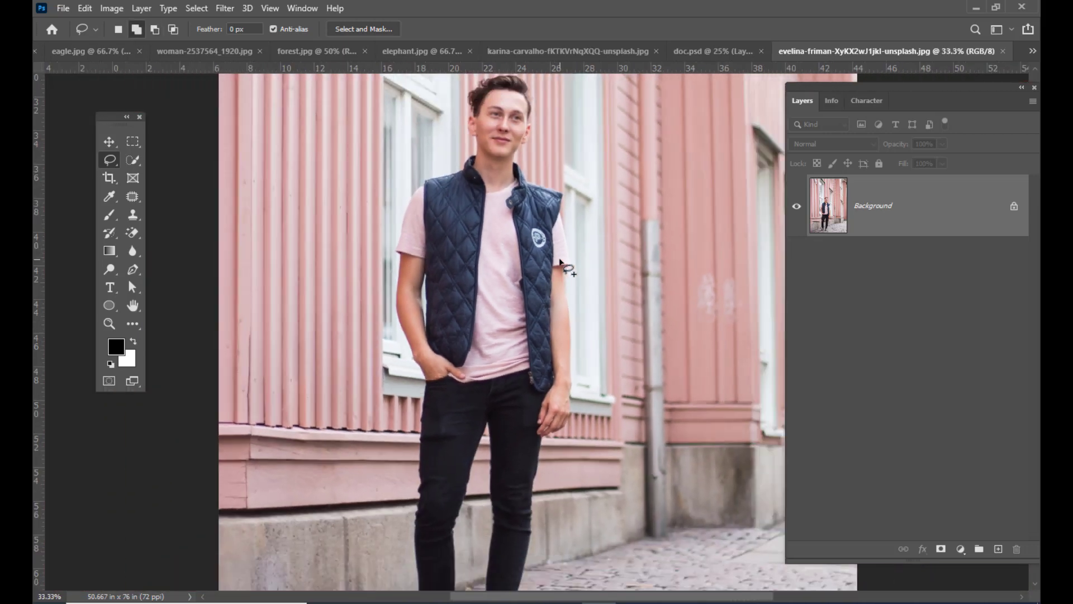
{"action": "scroll", "coordinate": [527, 480], "scroll_direction": "down", "scroll_amount": 5}
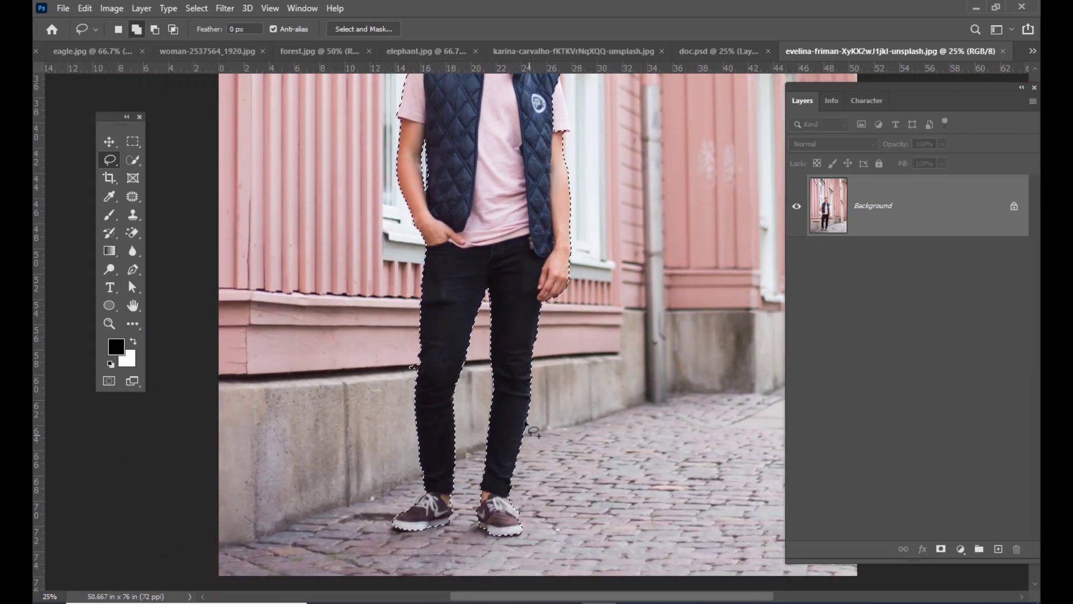
{"action": "scroll", "coordinate": [510, 302], "scroll_direction": "up", "scroll_amount": 3}
{"action": "scroll", "coordinate": [511, 302], "scroll_direction": "up", "scroll_amount": 4}
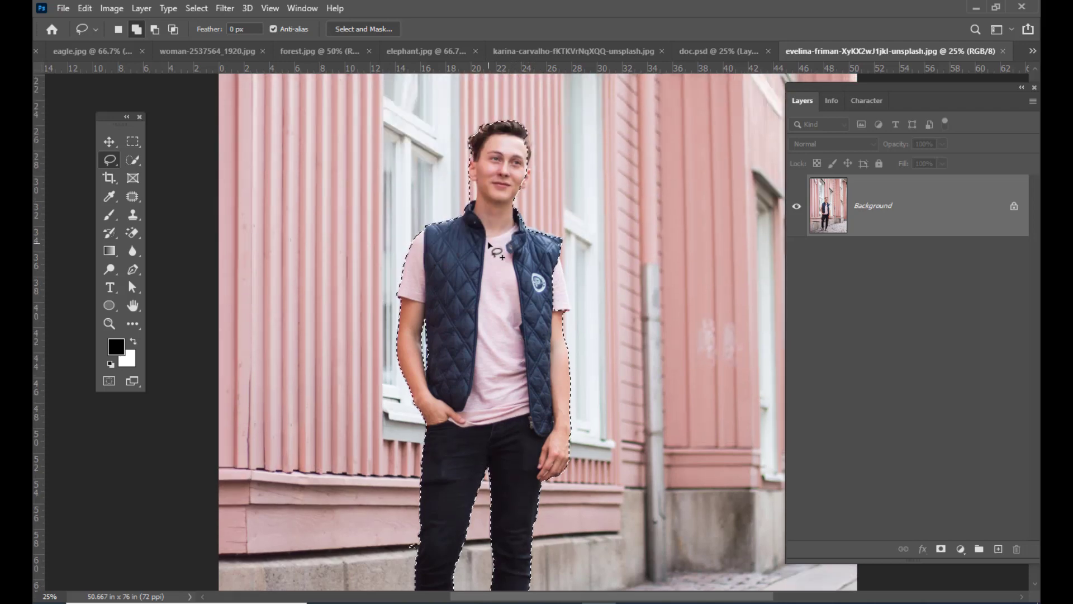
{"action": "key", "text": "ctrl+plus"}
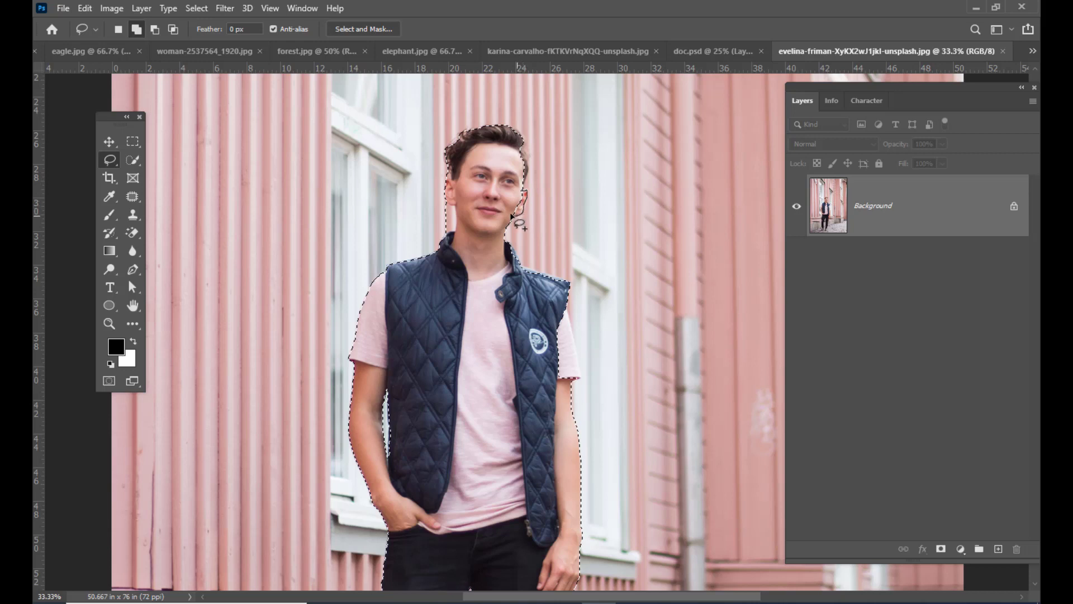
{"action": "left_click_drag", "start_coordinate": [513, 216], "coordinate": [519, 196]}
- Subtract the background under the ear on the image's left side and add the missing hair on the opposite side to the selection
{"action": "key", "text": "alt"}
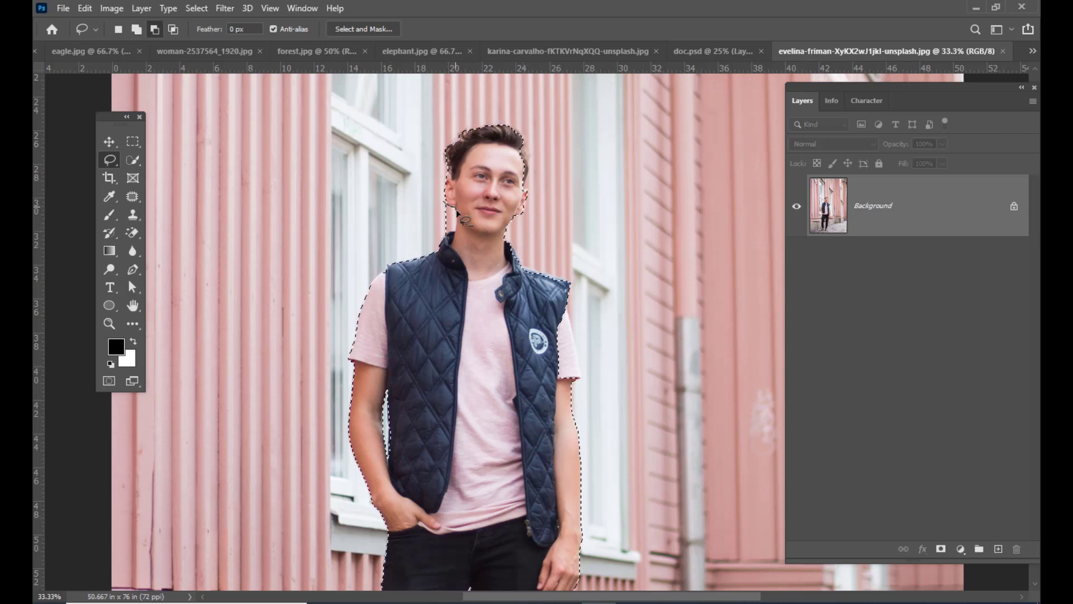
{"action": "left_click_drag", "start_coordinate": [440, 234], "coordinate": [431, 188]}
{"action": "key", "text": "shift"}
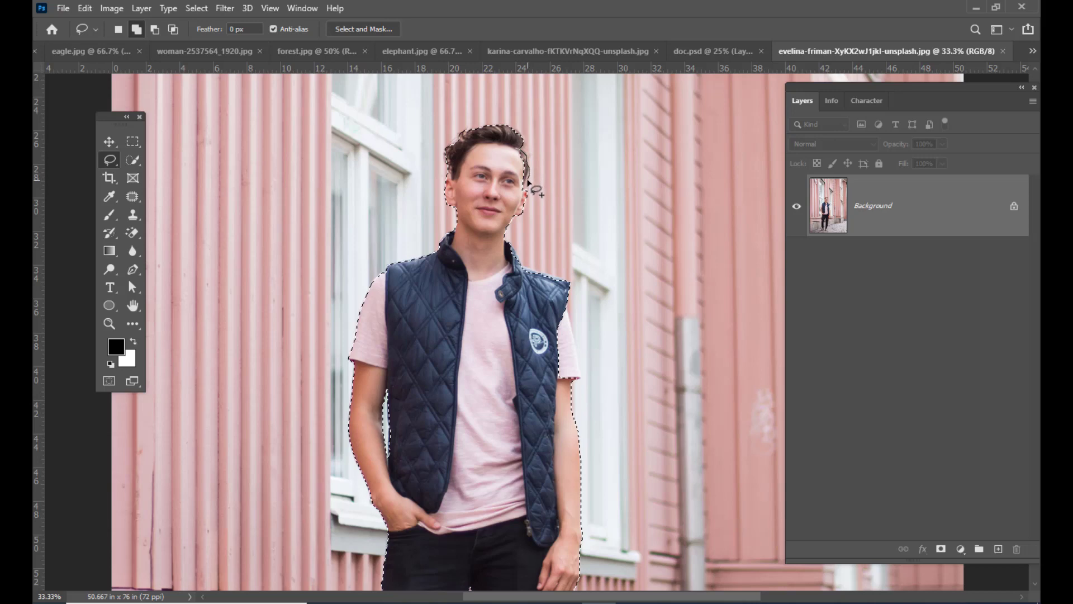
{"action": "mouse_move", "coordinate": [498, 160]}
{"action": "left_mouse_down"}
{"action": "mouse_move", "coordinate": [510, 150]}
{"action": "mouse_move", "coordinate": [527, 177]}
{"action": "mouse_move", "coordinate": [534, 170]}
{"action": "left_mouse_up"}
- Copy the selected man from the pink-building photo into doc.psd as a new layer with the Move tool
{"action": "key", "text": "alt"}
{"action": "scroll", "coordinate": [597, 192], "scroll_direction": "down", "scroll_amount": 1}
{"action": "scroll", "coordinate": [597, 192], "scroll_direction": "down", "scroll_amount": 3}
{"action": "scroll", "coordinate": [596, 192], "scroll_direction": "up", "scroll_amount": 1}
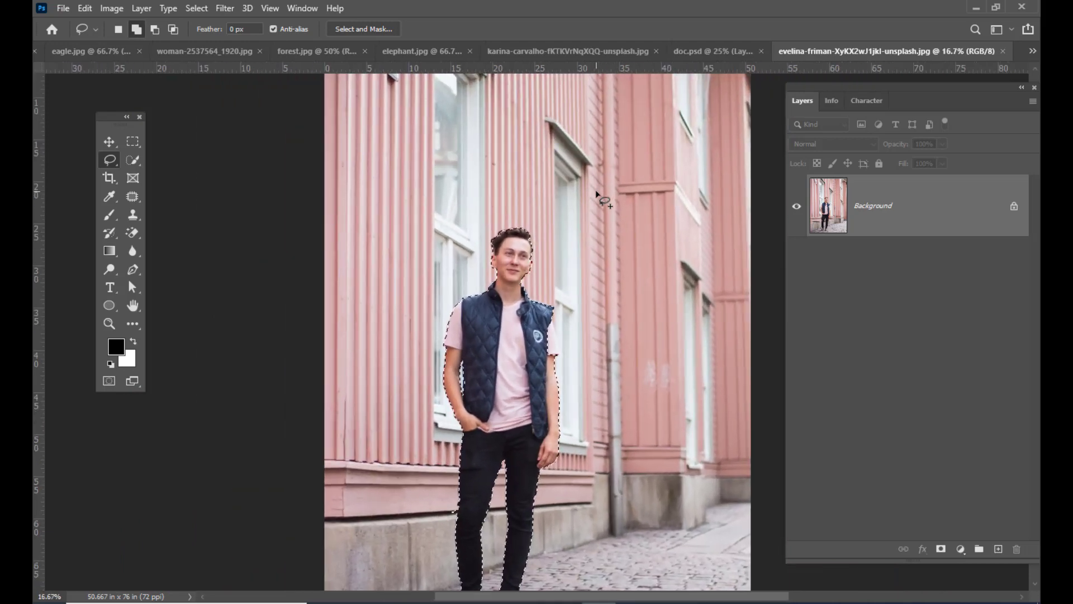
{"action": "scroll", "coordinate": [597, 196], "scroll_direction": "down", "scroll_amount": 1}
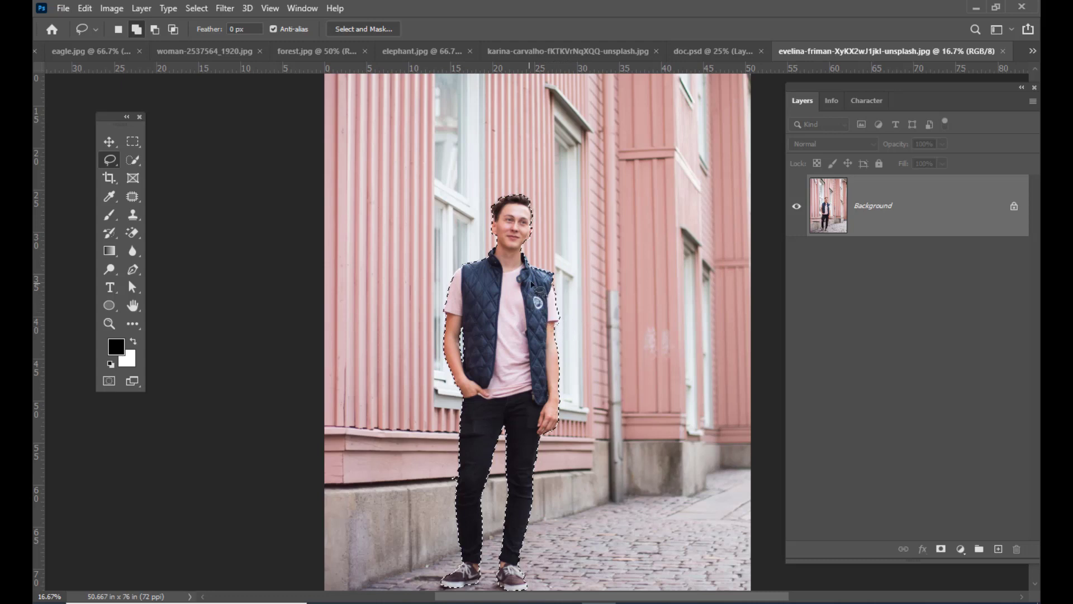
{"action": "scroll", "coordinate": [609, 285], "scroll_direction": "down", "scroll_amount": 2}
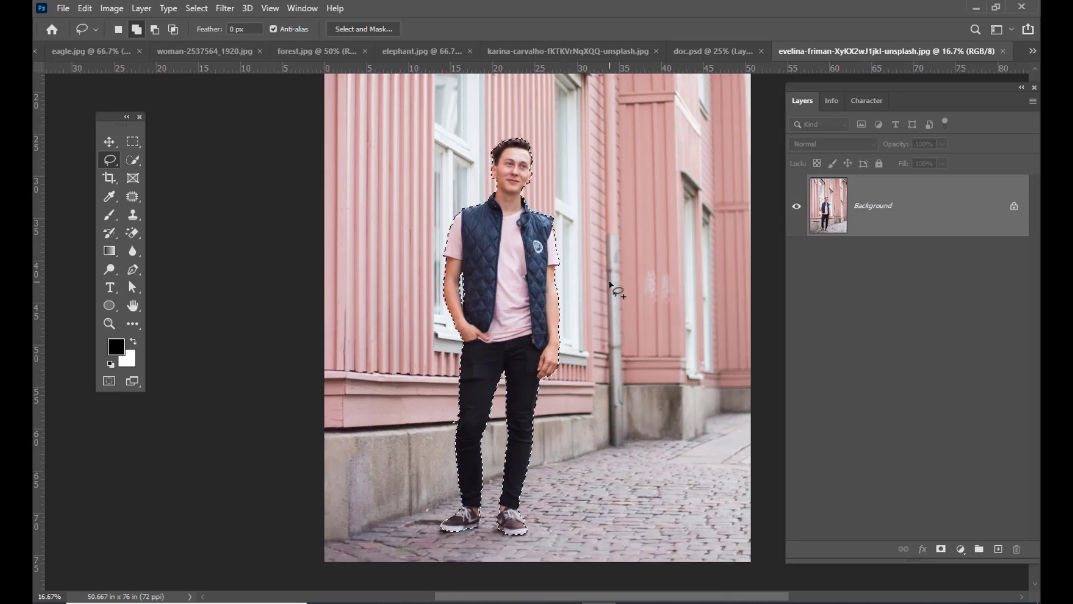
{"action": "scroll", "coordinate": [609, 283], "scroll_direction": "up", "scroll_amount": 1}
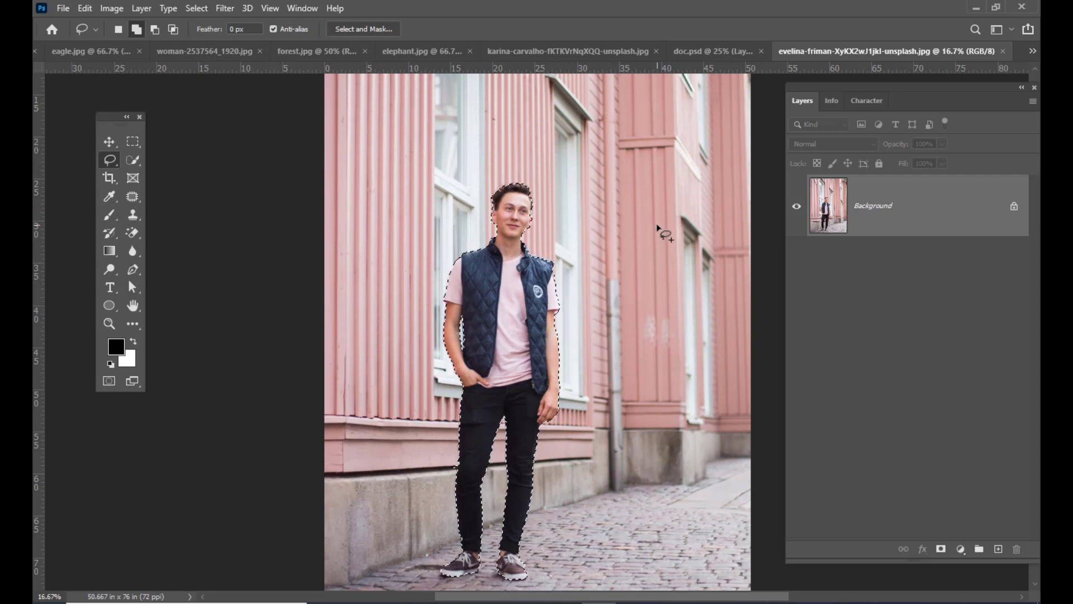
{"action": "key", "text": "v"}
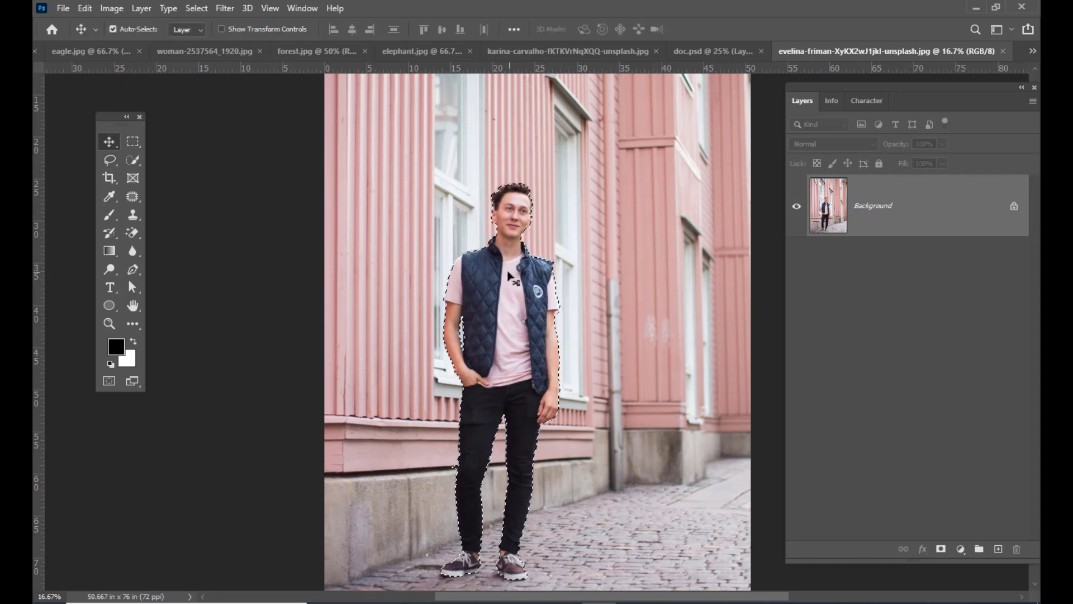
{"action": "left_click_drag", "start_coordinate": [507, 272], "coordinate": [553, 280]}
- Scale the pasted man down proportionally with Free Transform and position his full figure between the two green-shirt portraits
{"action": "key", "text": "ctrl+t"}
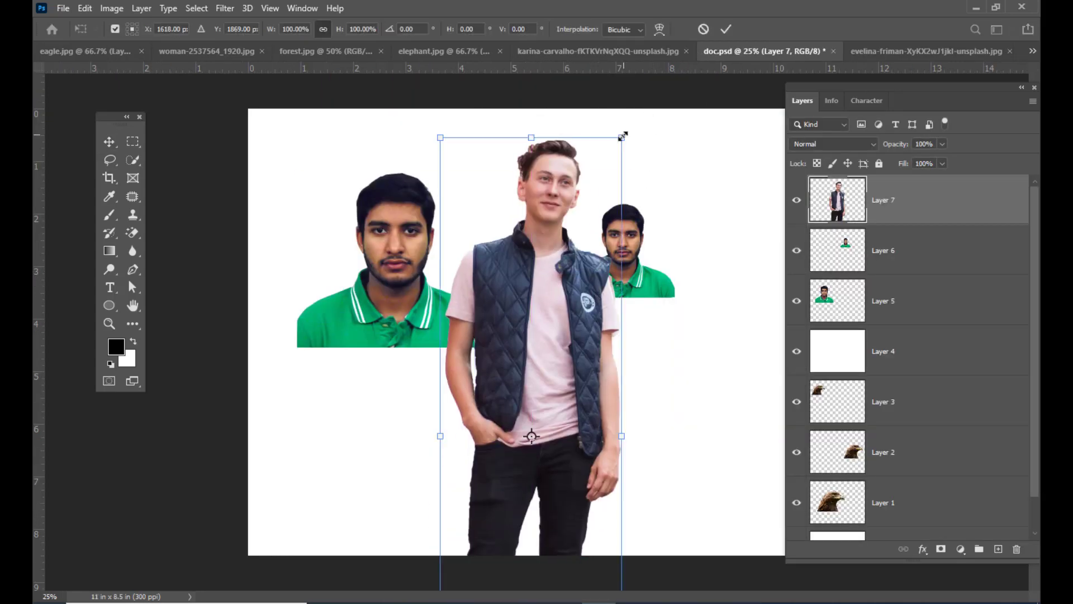
{"action": "left_click_drag", "start_coordinate": [622, 134], "coordinate": [563, 319]}
{"action": "left_click_drag", "start_coordinate": [547, 377], "coordinate": [551, 331]}
{"action": "key", "text": "Return"}
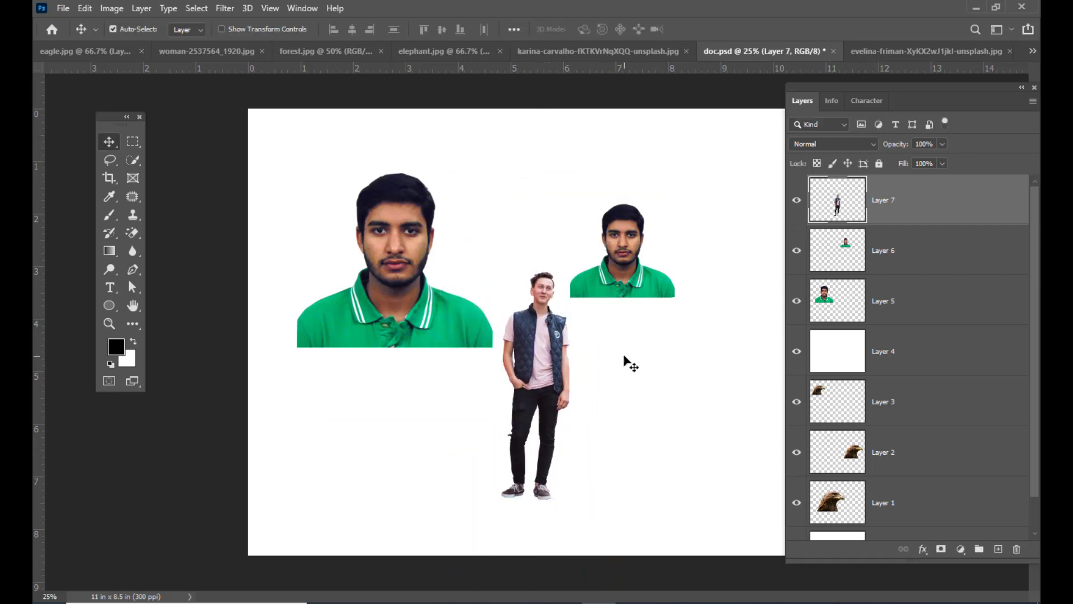
- Delete the stray background fragment beside the man's knee with the Lasso tool and clear the selection
{"action": "key", "text": "ctrl+plus"}
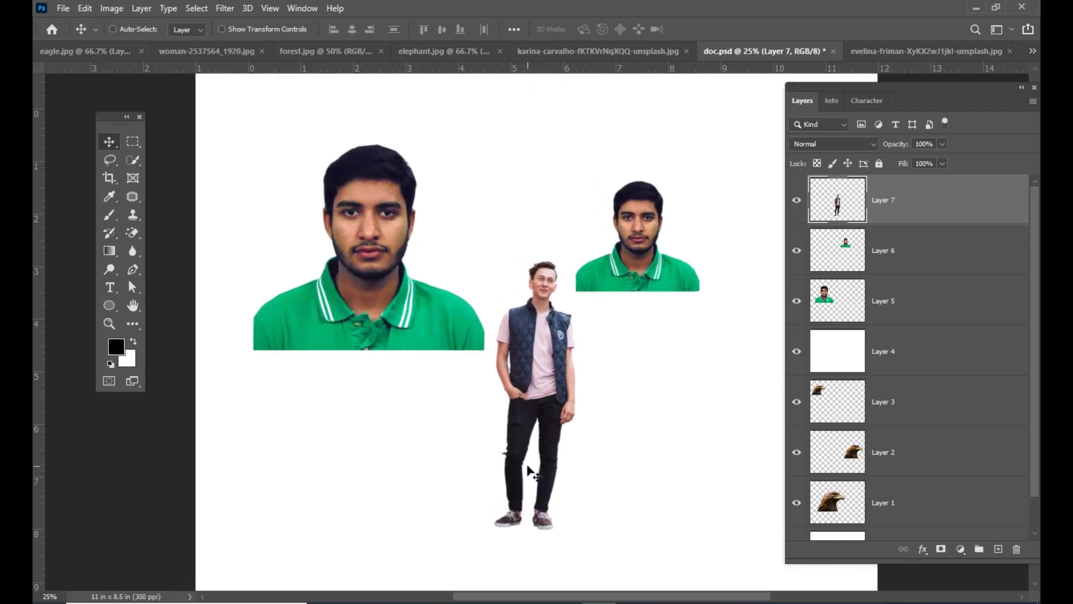
{"action": "key", "text": "ctrl+plus"}
{"action": "scroll", "coordinate": [551, 422], "scroll_direction": "down", "scroll_amount": 3}
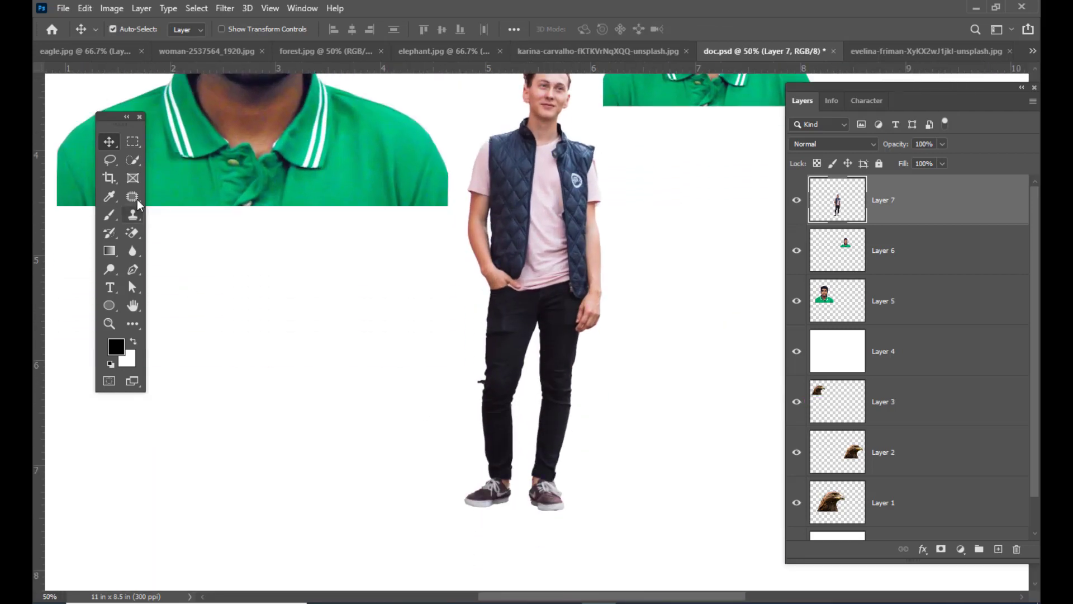
{"action": "left_click", "coordinate": [110, 161]}
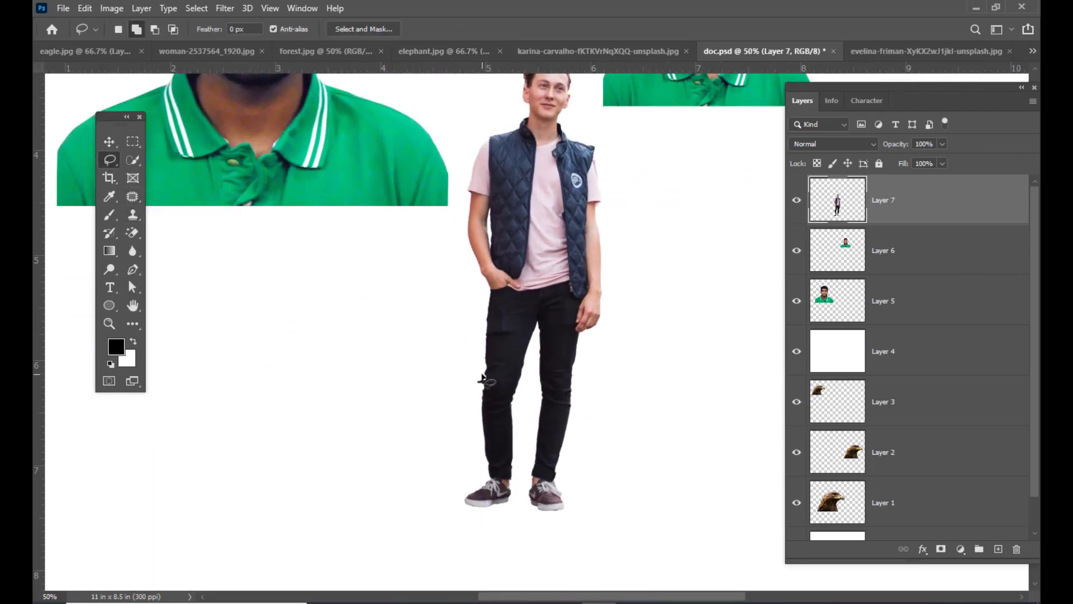
{"action": "mouse_move", "coordinate": [482, 382]}
{"action": "left_mouse_down"}
{"action": "mouse_move", "coordinate": [477, 400]}
{"action": "mouse_move", "coordinate": [470, 383]}
{"action": "mouse_move", "coordinate": [480, 373]}
{"action": "left_mouse_up"}
{"action": "key", "text": "Delete"}
{"action": "key", "text": "ctrl+d"}
{"action": "scroll", "coordinate": [649, 405], "scroll_direction": "up", "scroll_amount": 3}
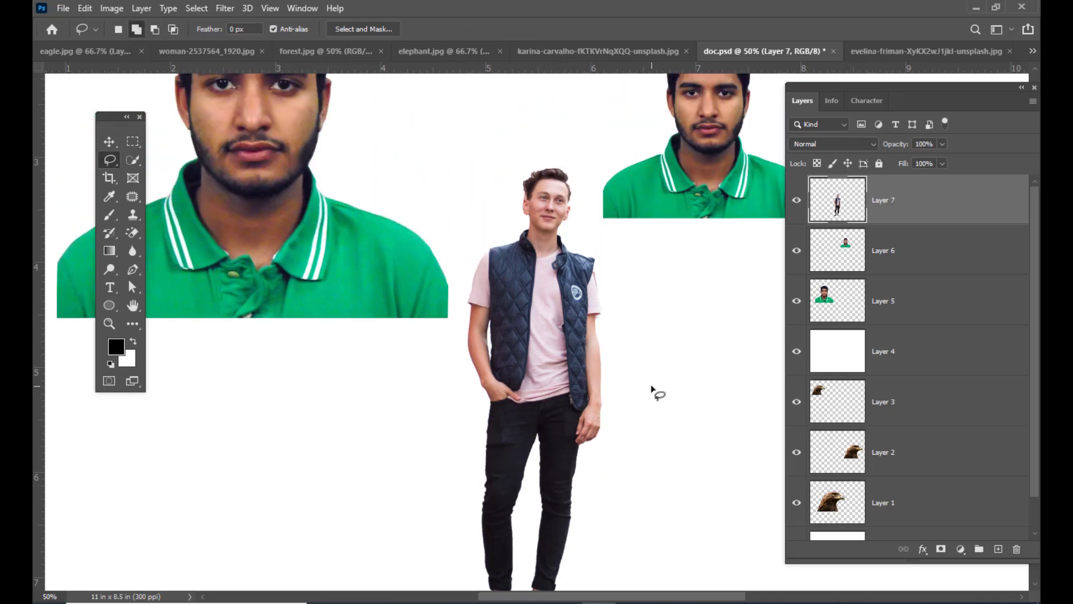
{"action": "scroll", "coordinate": [652, 387], "scroll_direction": "down", "scroll_amount": 3}
{"action": "scroll", "coordinate": [652, 387], "scroll_direction": "up", "scroll_amount": 1}
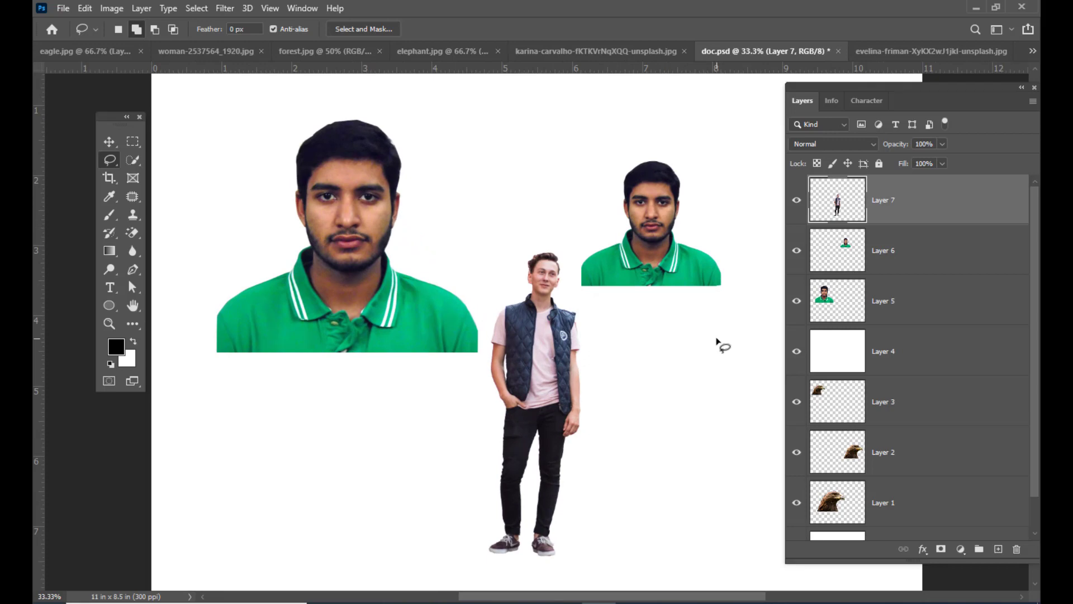
- Open the ground image from the mattefiles folder inside photoshop ref images
{"action": "key", "text": "ctrl+o"}
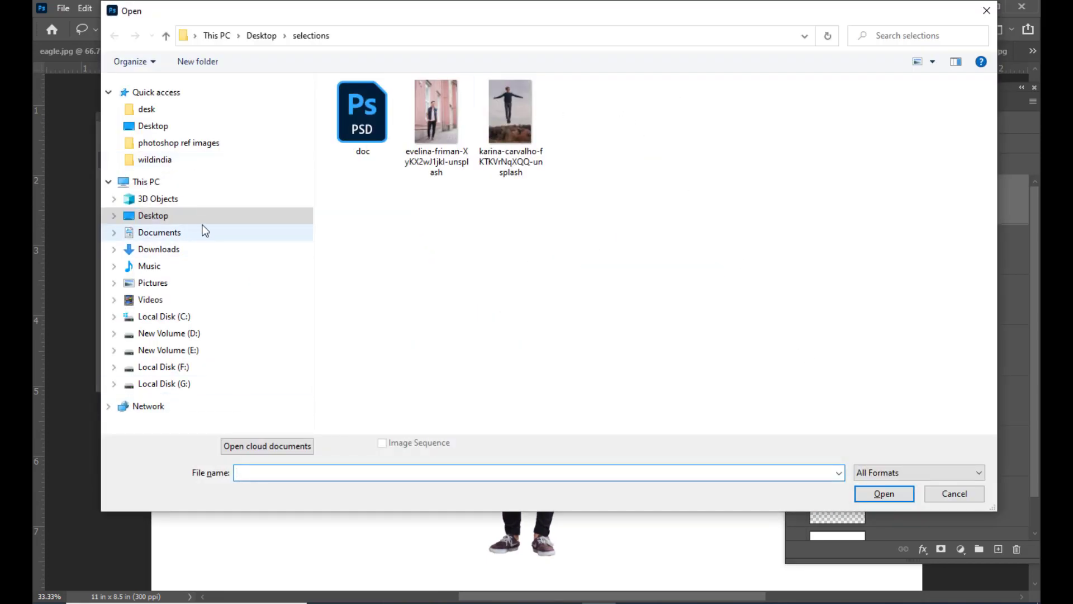
{"action": "left_click", "coordinate": [206, 144]}
{"action": "scroll", "coordinate": [678, 284], "scroll_direction": "down", "scroll_amount": 3}
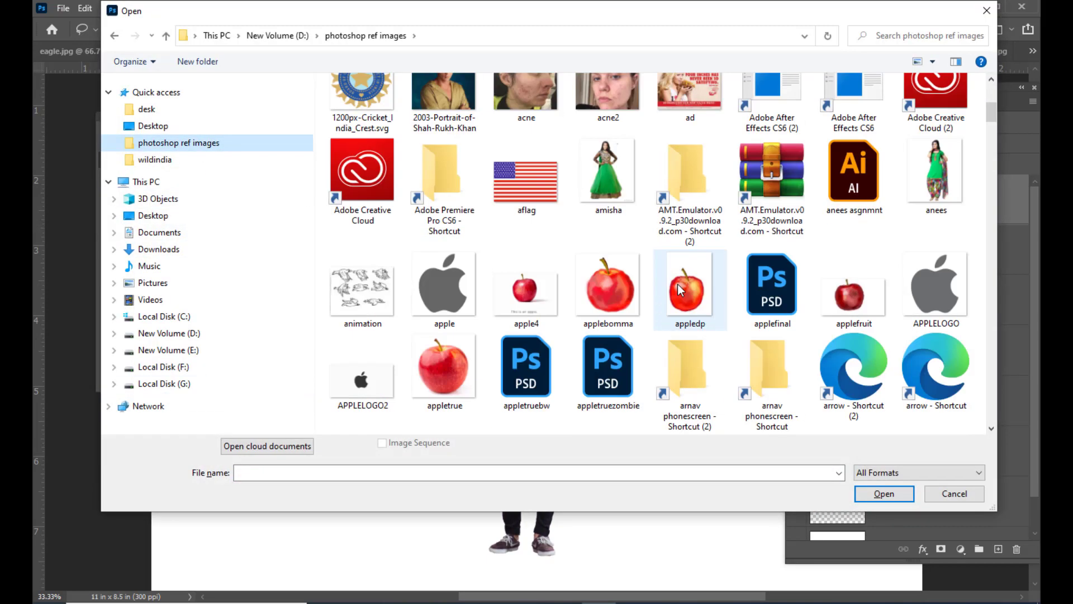
{"action": "scroll", "coordinate": [678, 284], "scroll_direction": "down", "scroll_amount": 5}
{"action": "scroll", "coordinate": [680, 283], "scroll_direction": "up", "scroll_amount": 10}
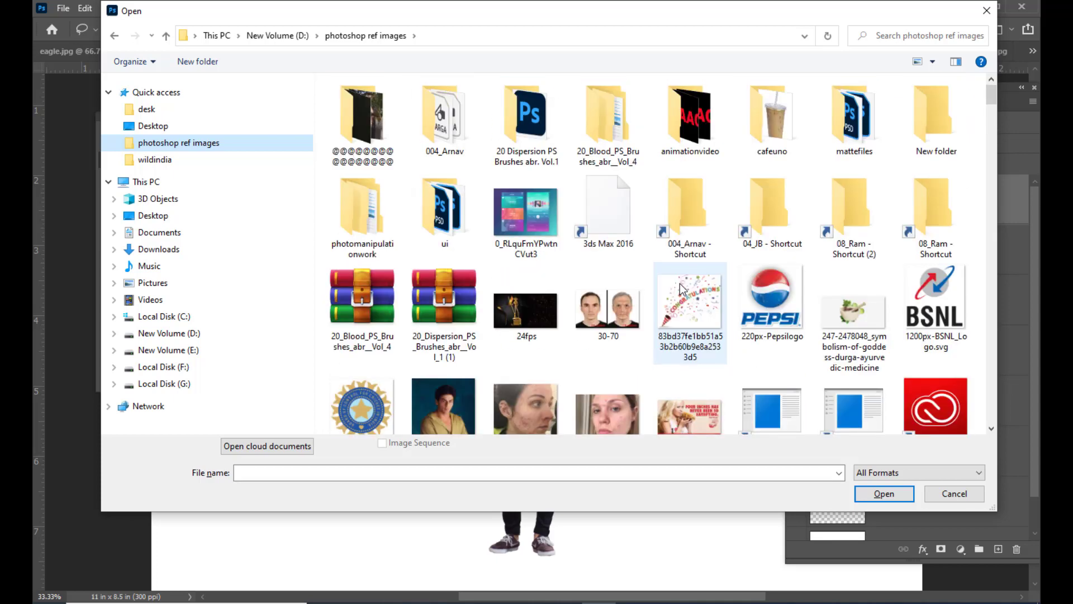
{"action": "double_click", "coordinate": [856, 138]}
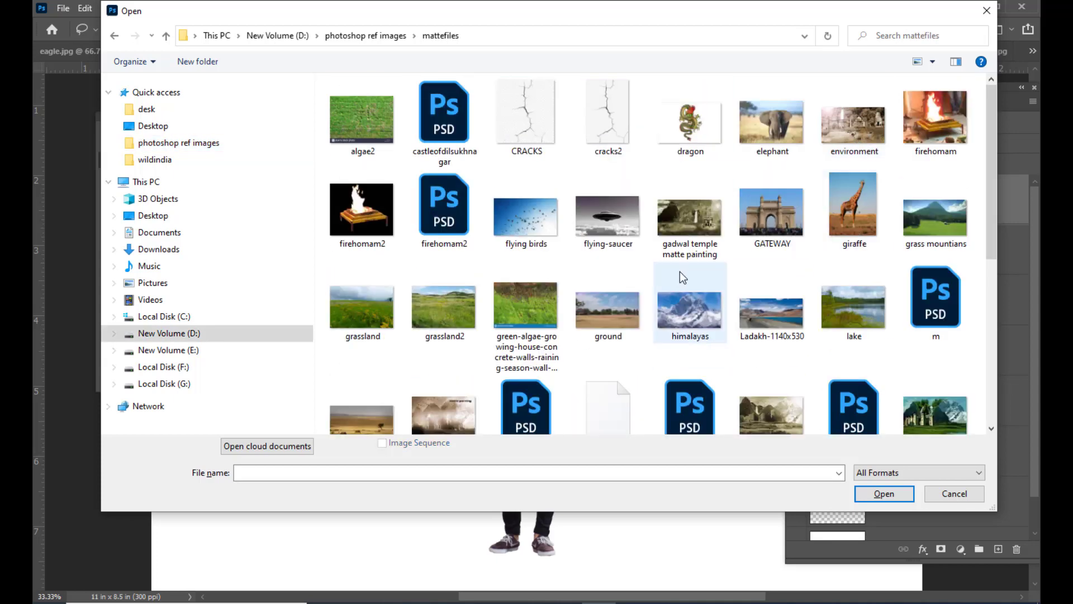
{"action": "left_click", "coordinate": [608, 293]}
{"action": "left_click", "coordinate": [870, 499]}
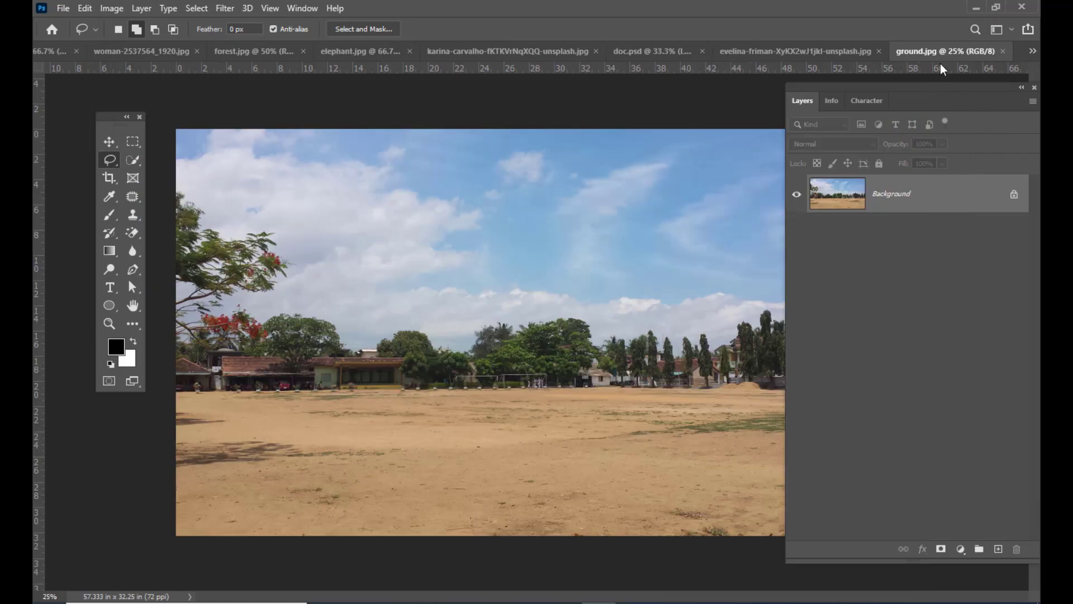
- Copy the selected man from the pink-building photo into ground.jpg as a new layer
{"action": "left_click", "coordinate": [754, 54]}
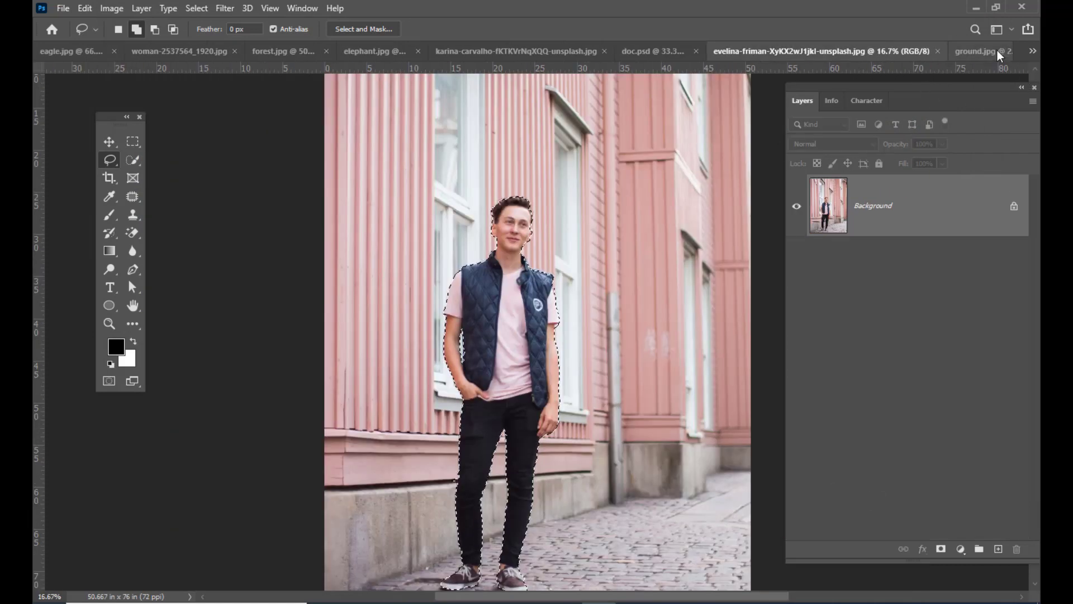
{"action": "left_click", "coordinate": [110, 141]}
{"action": "left_click_drag", "start_coordinate": [633, 466], "coordinate": [509, 285]}
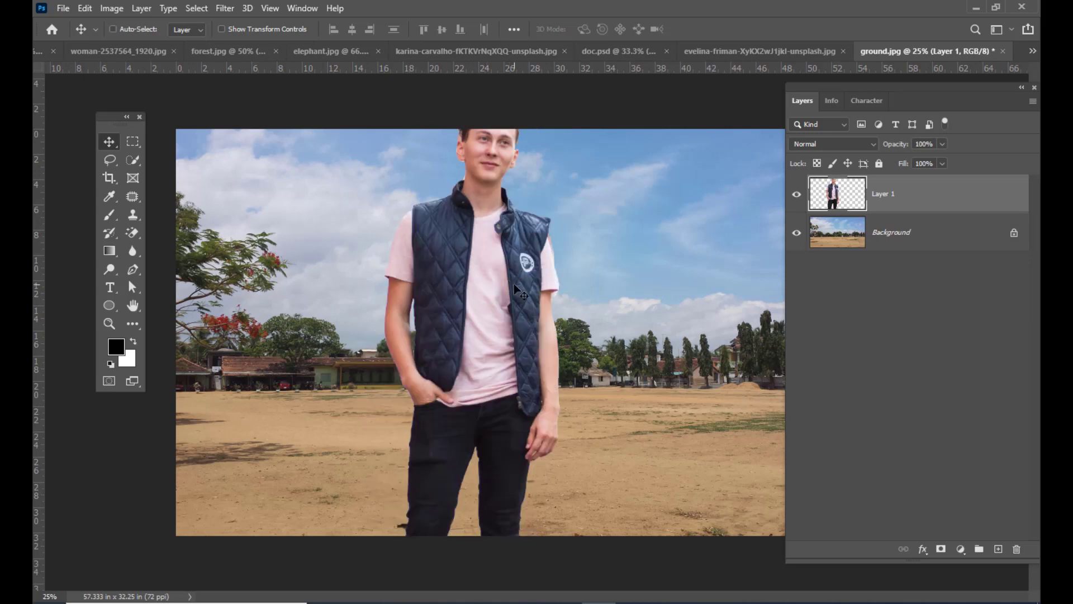
- Scale the man proportionally to 29.86% and stand him on the sandy field with the trees behind him
{"action": "key", "text": "ctrl+t"}
{"action": "left_click_drag", "start_coordinate": [561, 97], "coordinate": [497, 306]}
{"action": "left_click_drag", "start_coordinate": [479, 364], "coordinate": [486, 390]}
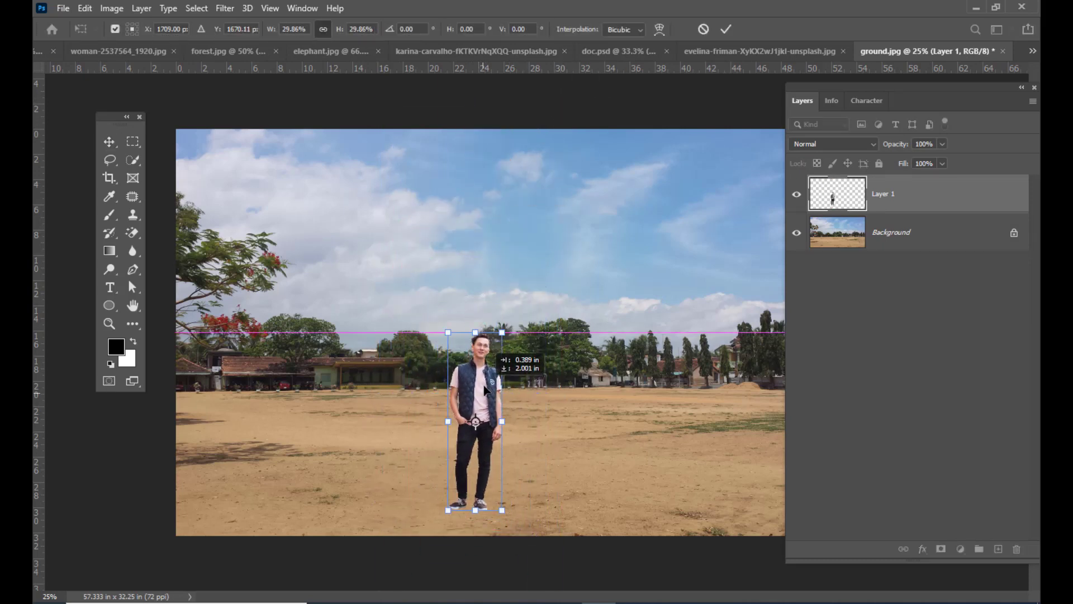
{"action": "scroll", "coordinate": [555, 484], "scroll_direction": "up", "scroll_amount": 1}
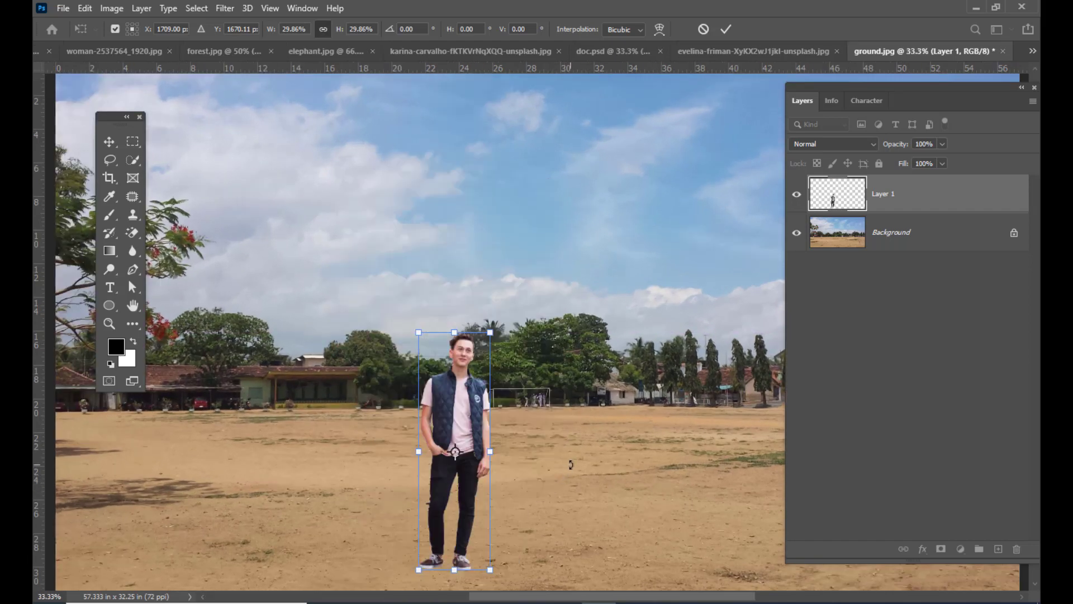
{"action": "scroll", "coordinate": [580, 455], "scroll_direction": "down", "scroll_amount": 2}
{"action": "scroll", "coordinate": [581, 455], "scroll_direction": "up", "scroll_amount": 1}
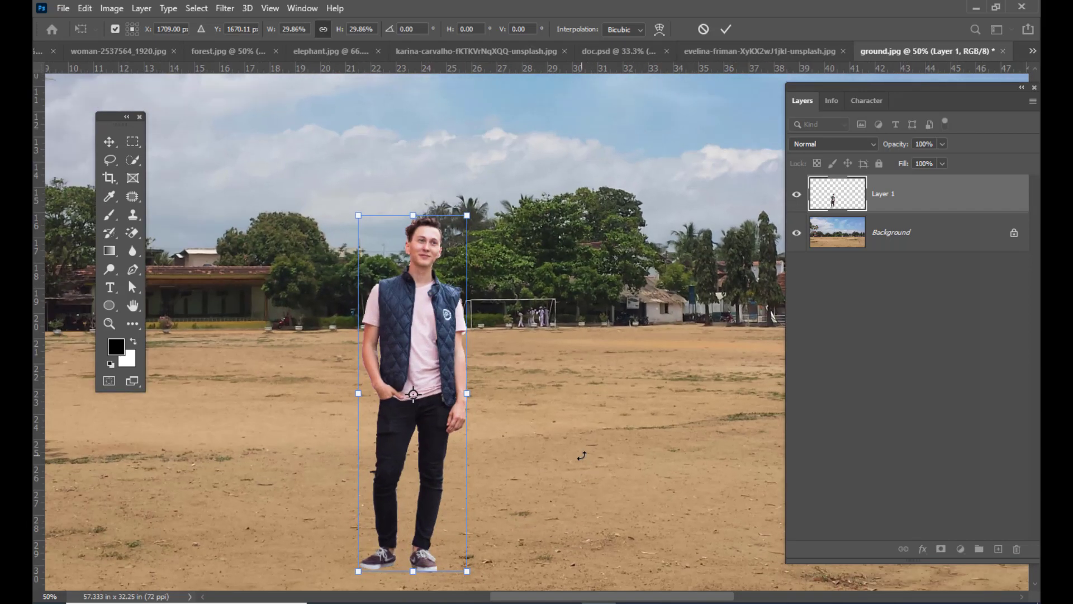
- Apply the transform and remove the stray fragment beside the man's knee with the Lasso tool, then deselect
{"action": "left_click", "coordinate": [109, 160]}
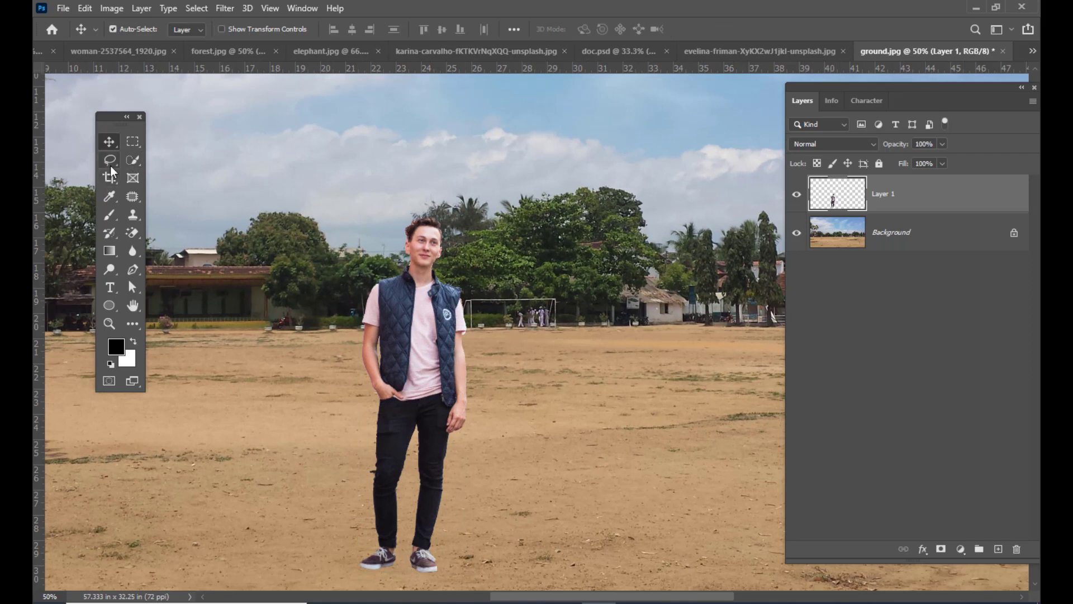
{"action": "mouse_move", "coordinate": [377, 467]}
{"action": "left_mouse_down"}
{"action": "mouse_move", "coordinate": [386, 478]}
{"action": "mouse_move", "coordinate": [376, 489]}
{"action": "mouse_move", "coordinate": [360, 467]}
{"action": "mouse_move", "coordinate": [374, 461]}
{"action": "left_mouse_up"}
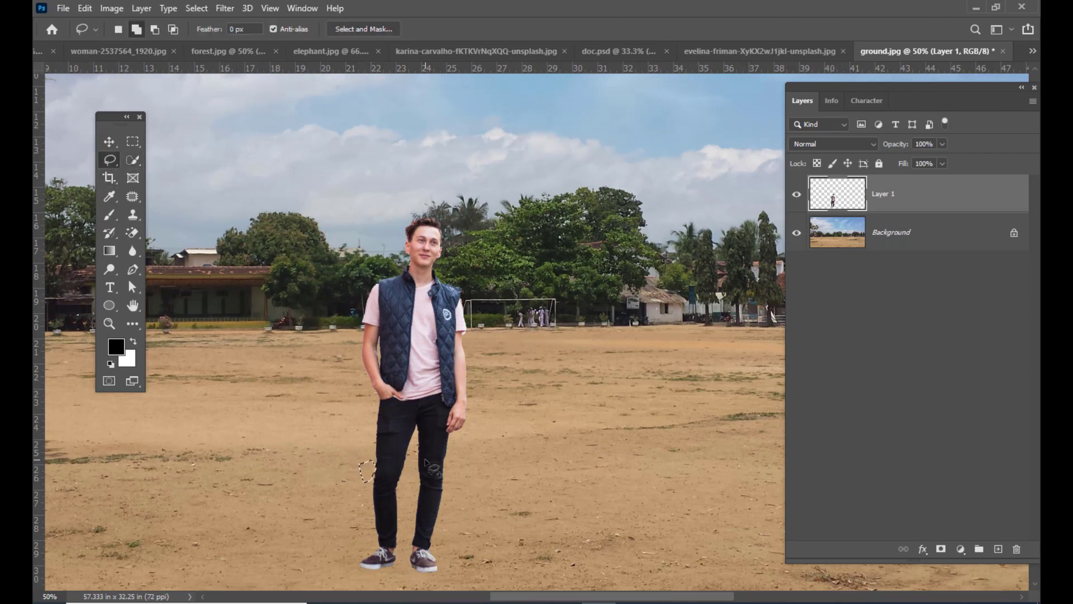
{"action": "left_click", "coordinate": [619, 420]}
{"action": "key", "text": "ctrl+minus"}
- Shift the man slightly toward the image's right side on the field with the Move tool
{"action": "left_click", "coordinate": [107, 142]}
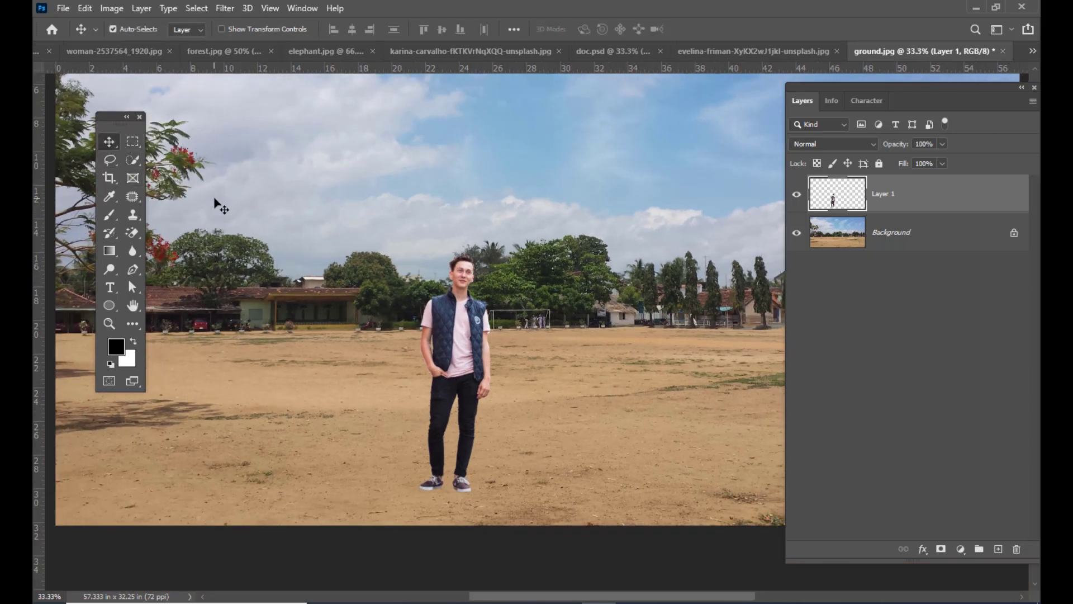
{"action": "key", "text": "ctrl+minus"}
{"action": "left_click_drag", "start_coordinate": [487, 402], "coordinate": [532, 412]}
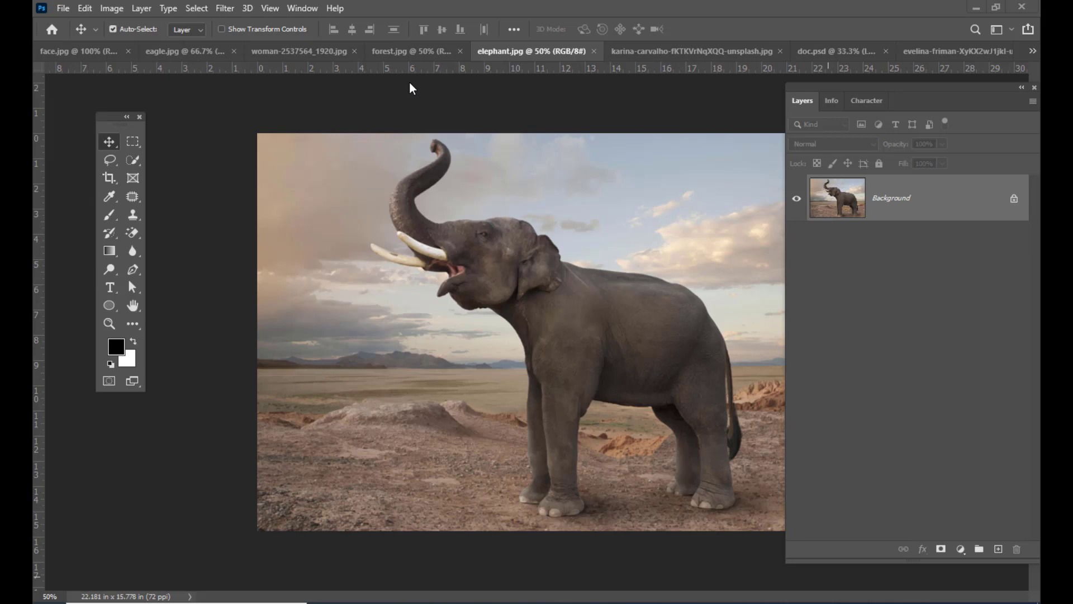
- Activate the Quick Selection tool for the elephant photo
{"action": "left_click", "coordinate": [134, 163]}
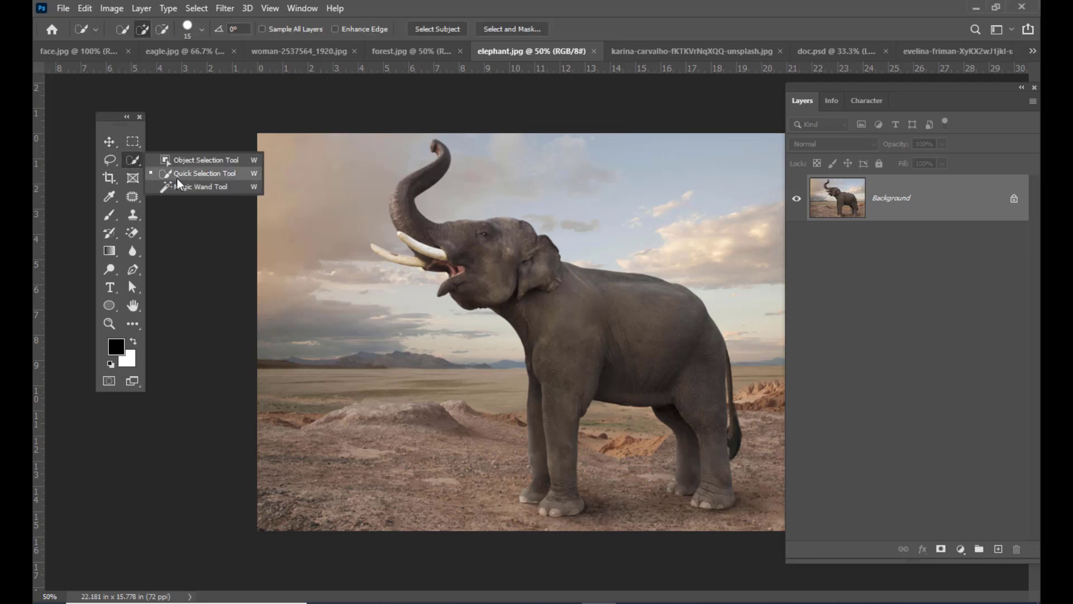
{"action": "left_click", "coordinate": [176, 177]}
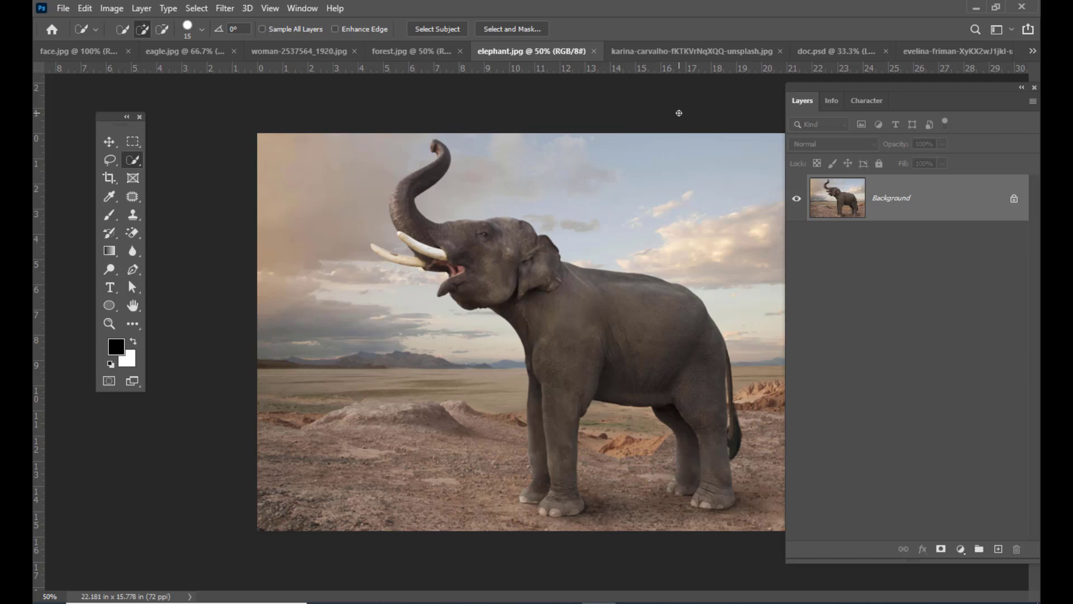
- Select the elephant with Select Subject and add the missed outer edge of its trunk to the selection with the Lasso tool
{"action": "left_click", "coordinate": [439, 29]}
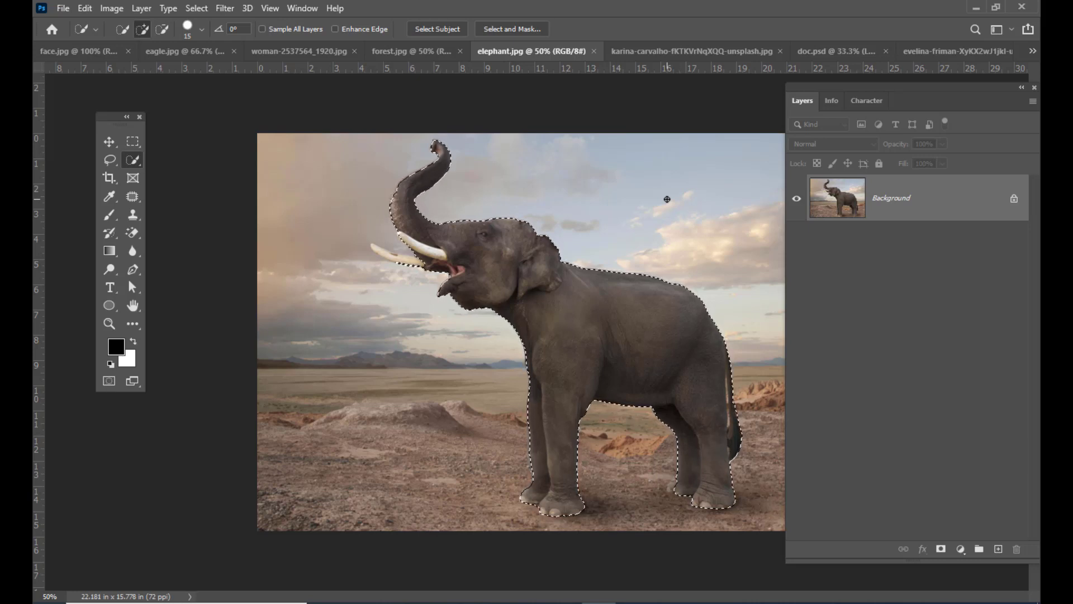
{"action": "key", "text": "ctrl+plus"}
{"action": "key", "text": "ctrl+plus"}
{"action": "key", "text": "ctrl+plus"}
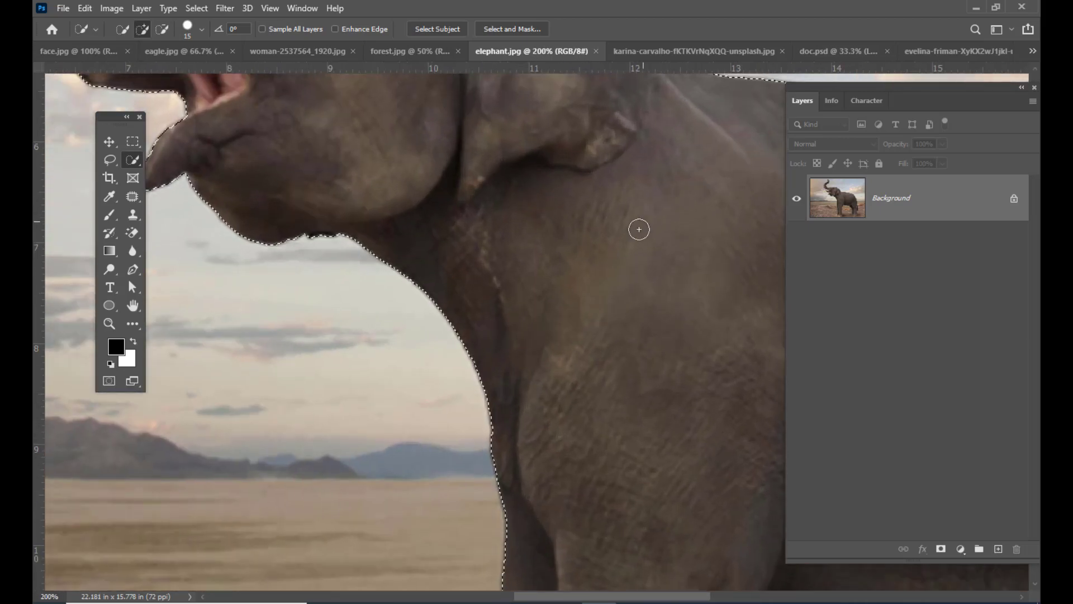
{"action": "key", "text": "space"}
{"action": "left_click_drag", "start_coordinate": [563, 306], "coordinate": [839, 475]}
{"action": "left_click_drag", "start_coordinate": [391, 185], "coordinate": [586, 426]}
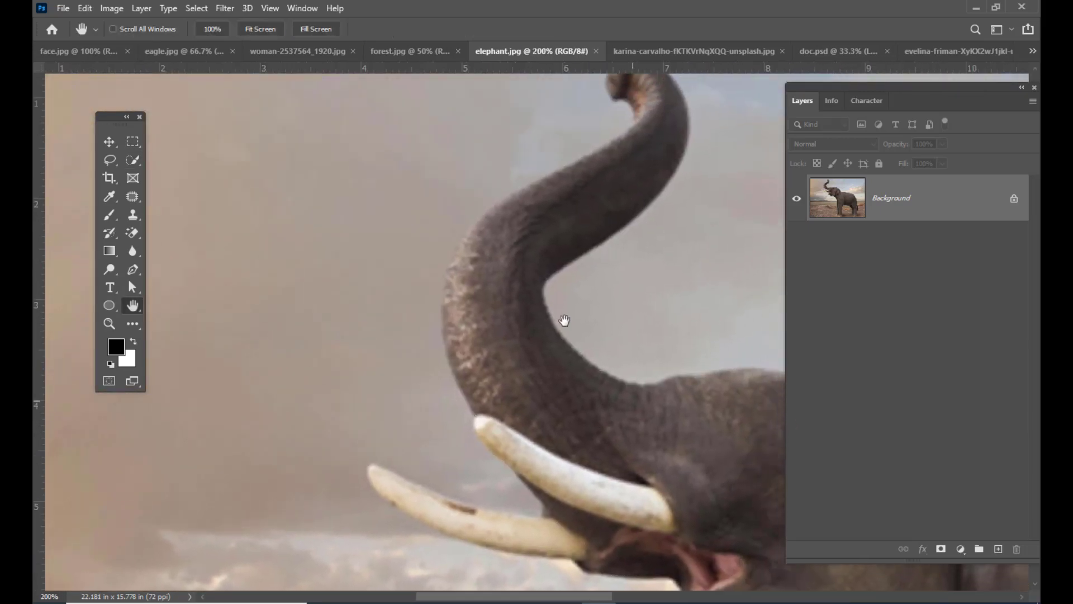
{"action": "left_click_drag", "start_coordinate": [565, 320], "coordinate": [594, 346]}
{"action": "left_click", "coordinate": [544, 333]}
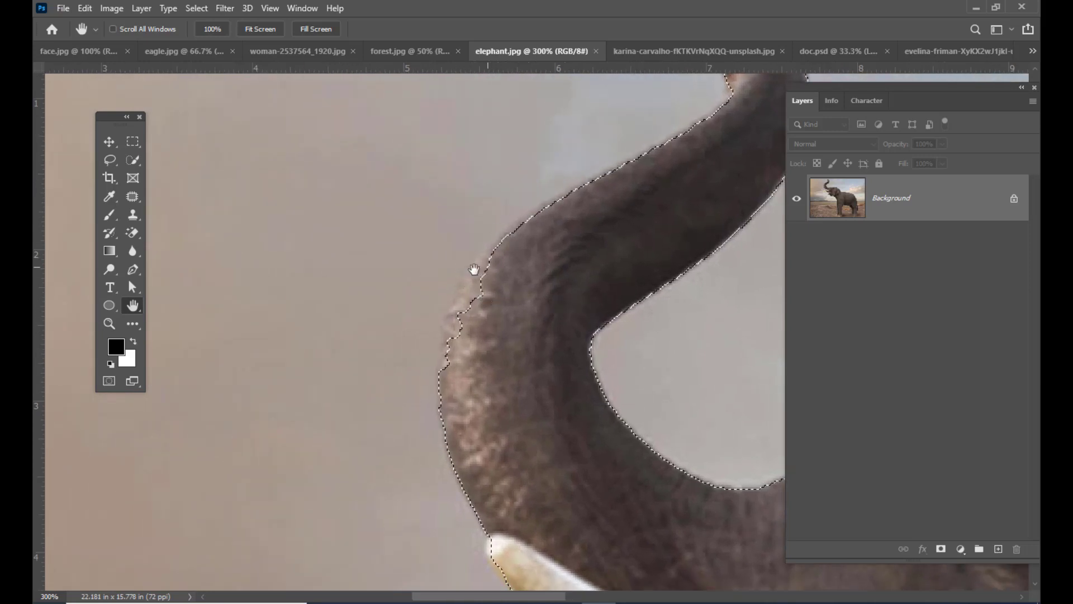
{"action": "left_click_drag", "start_coordinate": [508, 290], "coordinate": [505, 280]}
{"action": "left_click_drag", "start_coordinate": [595, 288], "coordinate": [580, 296]}
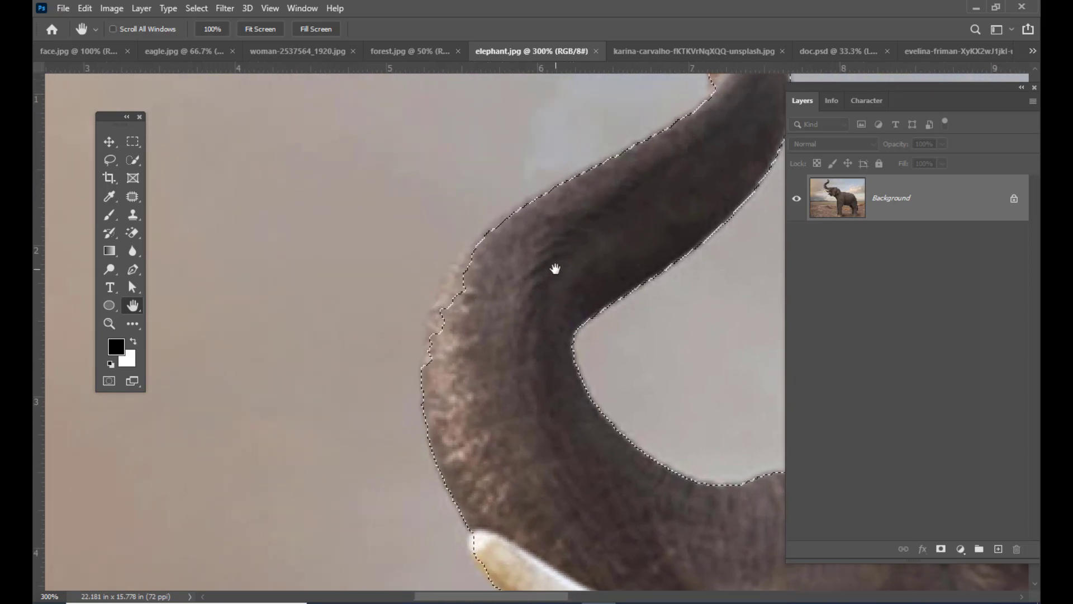
{"action": "left_click", "coordinate": [109, 162]}
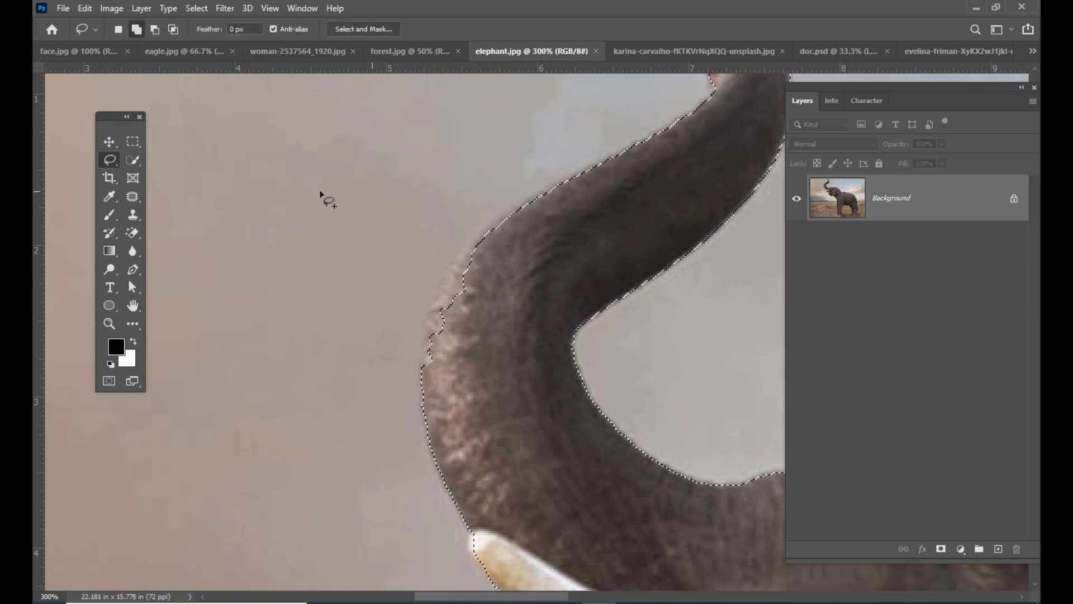
{"action": "mouse_move", "coordinate": [564, 190]}
{"action": "left_mouse_down"}
{"action": "mouse_move", "coordinate": [491, 214]}
{"action": "mouse_move", "coordinate": [452, 265]}
{"action": "left_mouse_up"}
{"action": "mouse_move", "coordinate": [434, 303]}
{"action": "left_mouse_down"}
{"action": "mouse_move", "coordinate": [418, 353]}
{"action": "mouse_move", "coordinate": [473, 368]}
{"action": "mouse_move", "coordinate": [570, 235]}
{"action": "left_mouse_up"}
- Add the unselected parts of both tusks to the elephant selection with the Lasso tool
{"action": "scroll", "coordinate": [578, 226], "scroll_direction": "down", "scroll_amount": 1}
{"action": "scroll", "coordinate": [579, 229], "scroll_direction": "down", "scroll_amount": 1}
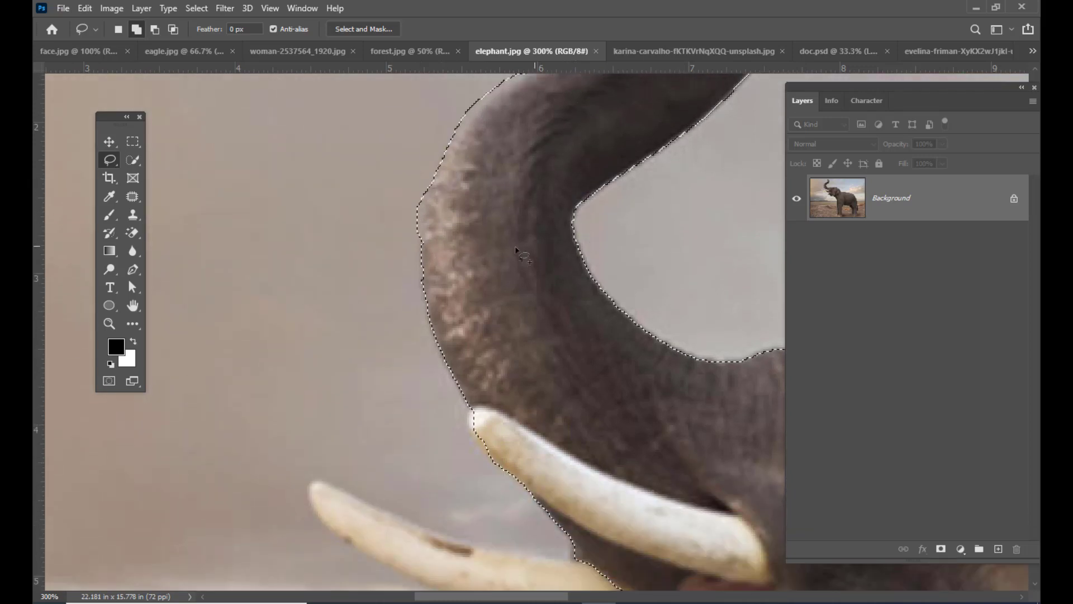
{"action": "scroll", "coordinate": [443, 228], "scroll_direction": "down", "scroll_amount": 2}
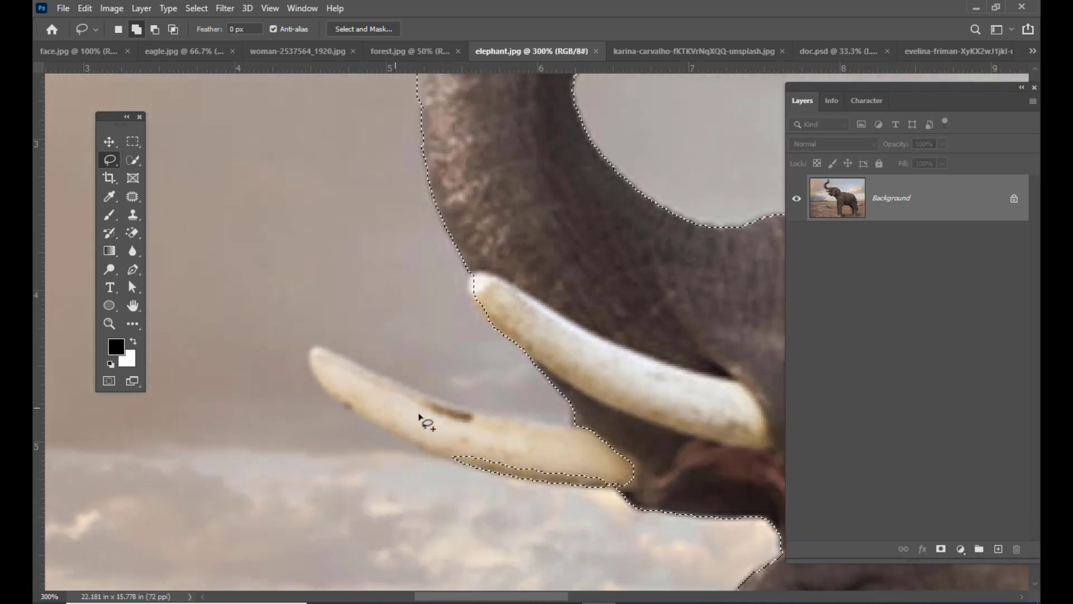
{"action": "mouse_move", "coordinate": [583, 425]}
{"action": "left_mouse_down"}
{"action": "mouse_move", "coordinate": [558, 434]}
{"action": "mouse_move", "coordinate": [503, 424]}
{"action": "mouse_move", "coordinate": [325, 351]}
{"action": "mouse_move", "coordinate": [314, 359]}
{"action": "mouse_move", "coordinate": [370, 422]}
{"action": "mouse_move", "coordinate": [473, 469]}
{"action": "mouse_move", "coordinate": [609, 489]}
{"action": "mouse_move", "coordinate": [655, 462]}
{"action": "left_mouse_up"}
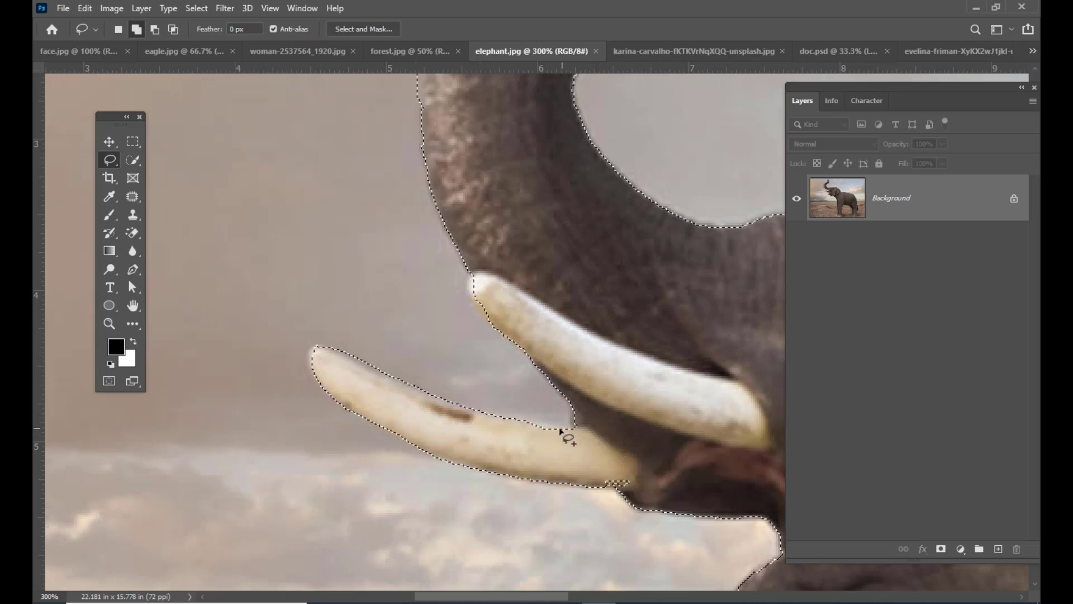
{"action": "mouse_move", "coordinate": [487, 248]}
{"action": "left_mouse_down"}
{"action": "mouse_move", "coordinate": [471, 277]}
{"action": "mouse_move", "coordinate": [484, 301]}
{"action": "mouse_move", "coordinate": [521, 283]}
{"action": "left_mouse_up"}
- Add the missed toes of the elephant's far hind foot to the selection with the Lasso tool
{"action": "key", "text": "ctrl+minus"}
{"action": "key", "text": "ctrl+minus"}
{"action": "key", "text": "ctrl+minus"}
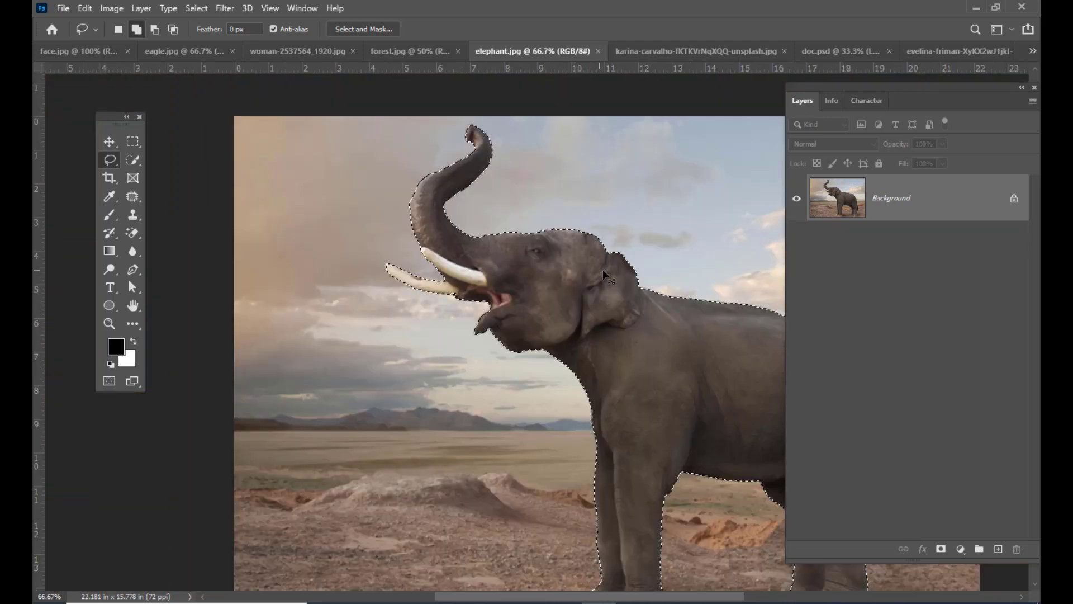
{"action": "key", "text": "ctrl+plus"}
{"action": "key", "text": "space"}
{"action": "left_click_drag", "start_coordinate": [712, 385], "coordinate": [369, 157]}
{"action": "left_click_drag", "start_coordinate": [651, 312], "coordinate": [665, 228]}
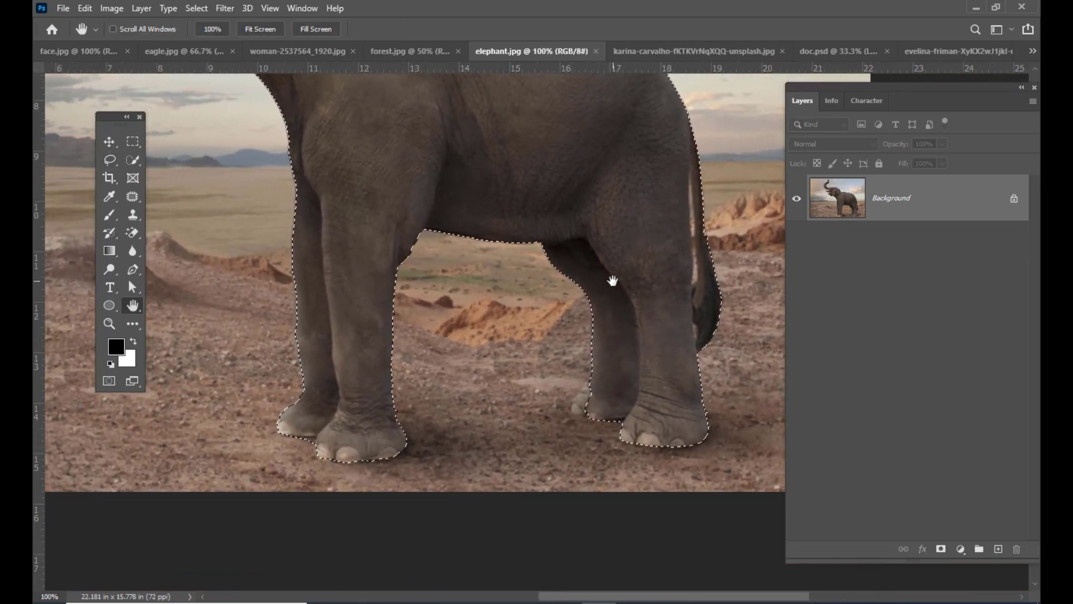
{"action": "left_click", "coordinate": [110, 159]}
{"action": "mouse_move", "coordinate": [601, 365]}
{"action": "left_mouse_down"}
{"action": "mouse_move", "coordinate": [571, 409]}
{"action": "mouse_move", "coordinate": [618, 418]}
{"action": "left_mouse_up"}
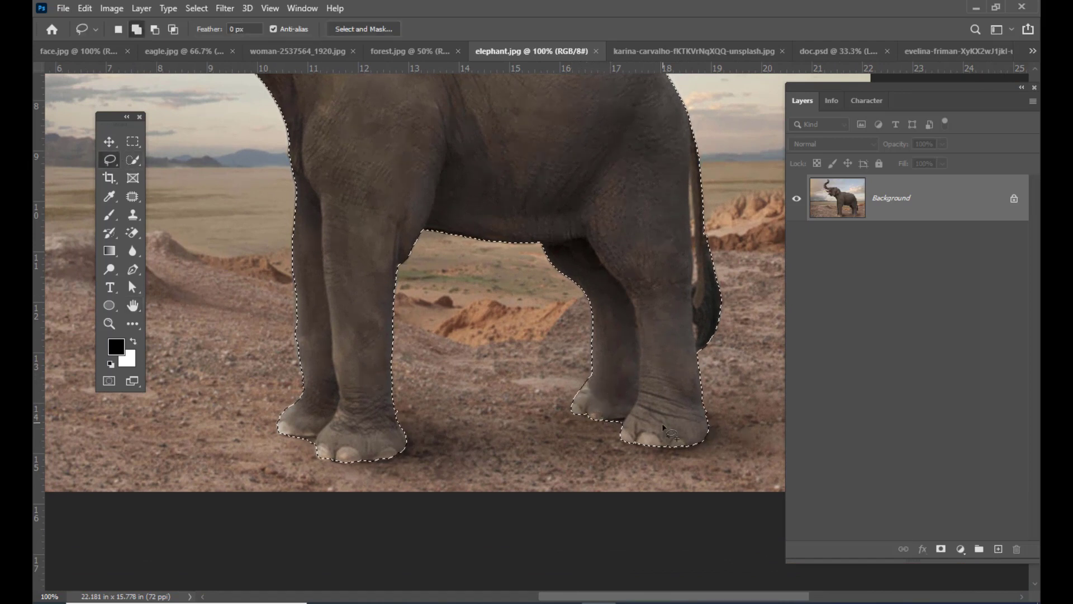
- Move the selected elephant into forest.jpg and scale it down proportionally so its raised trunk fits within the forest scene
{"action": "scroll", "coordinate": [335, 364], "scroll_direction": "up", "scroll_amount": 4}
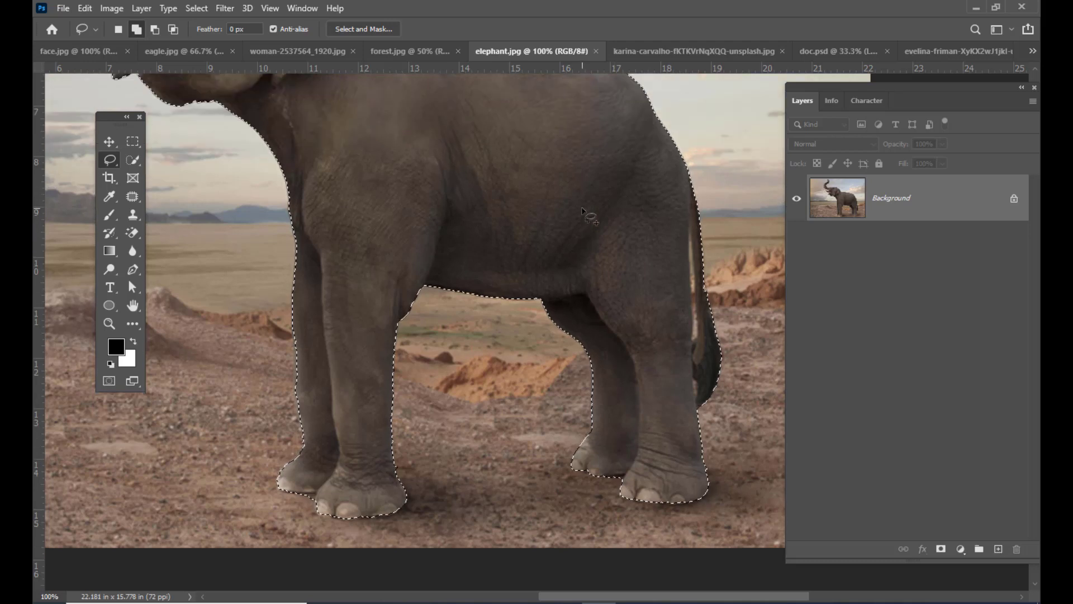
{"action": "key", "text": "ctrl+minus"}
{"action": "key", "text": "ctrl+minus"}
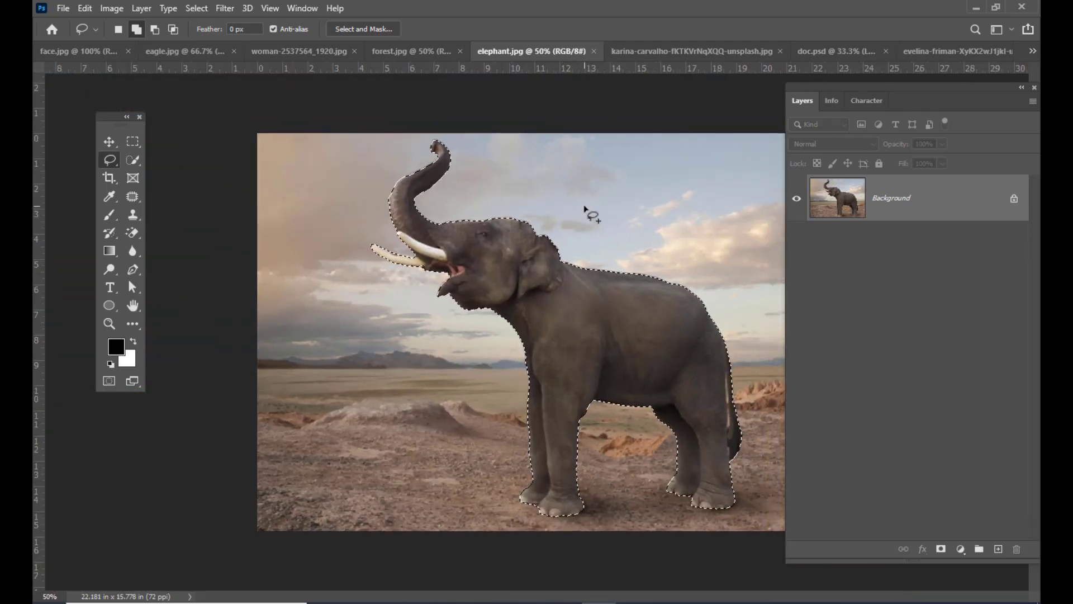
{"action": "key", "text": "v"}
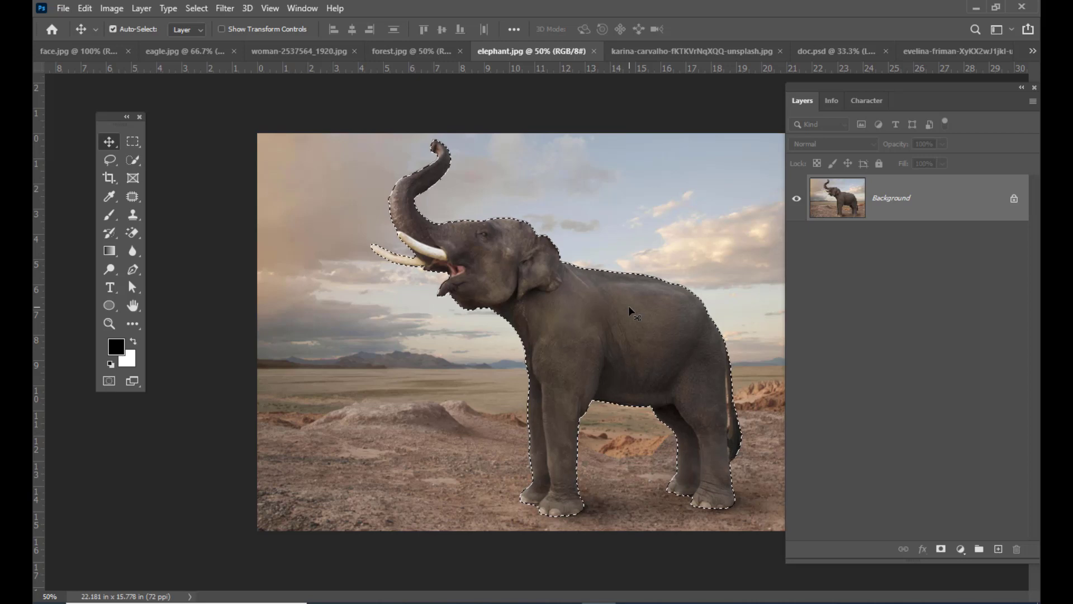
{"action": "left_click_drag", "start_coordinate": [629, 305], "coordinate": [555, 344]}
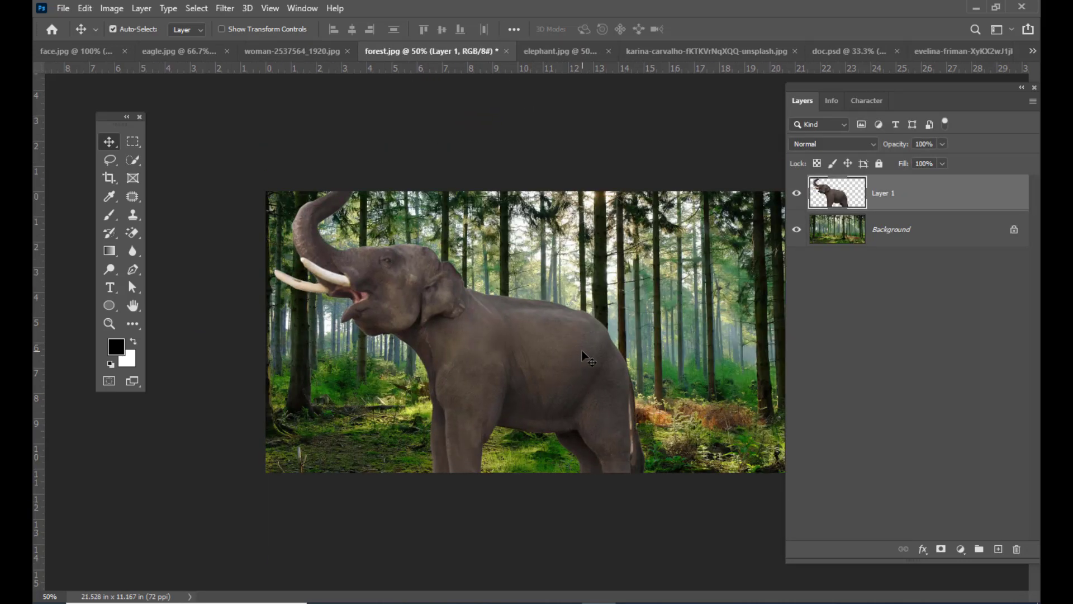
{"action": "key", "text": "ctrl+t"}
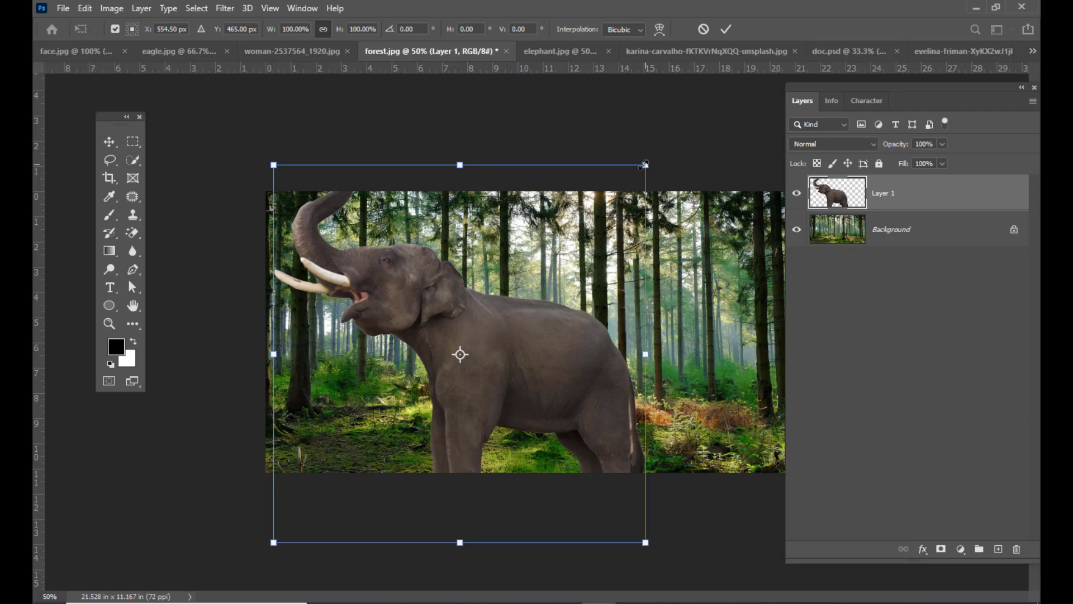
{"action": "left_click_drag", "start_coordinate": [645, 164], "coordinate": [599, 214]}
{"action": "key", "text": "Return"}
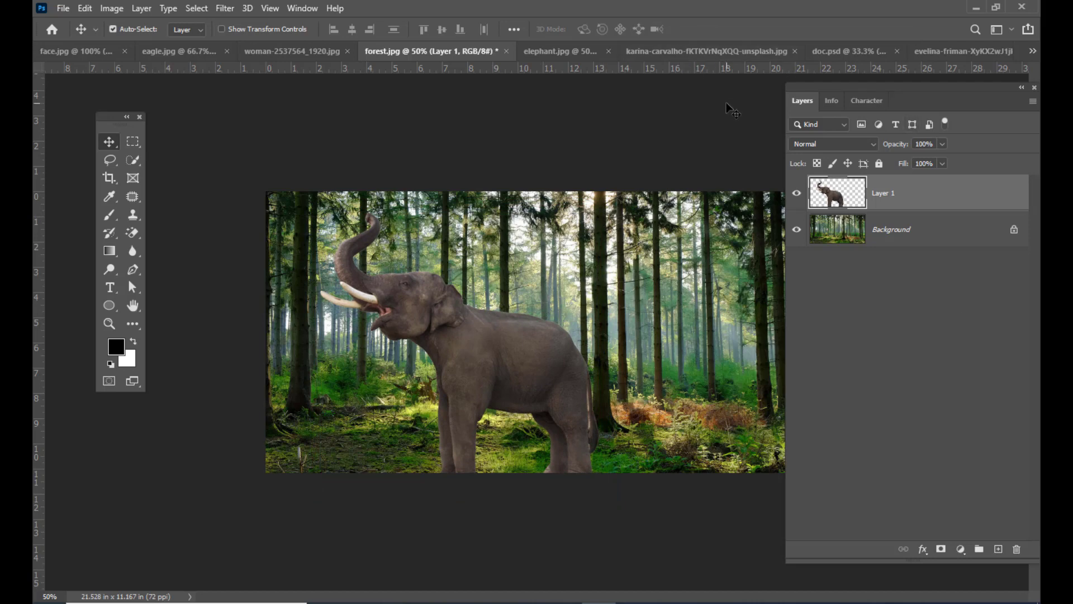
- Switch to the photo of the levitating man and select him with the Quick Selection tool's Select Subject option
{"action": "key", "text": "ctrl+Tab"}
{"action": "key", "text": "ctrl+Tab"}
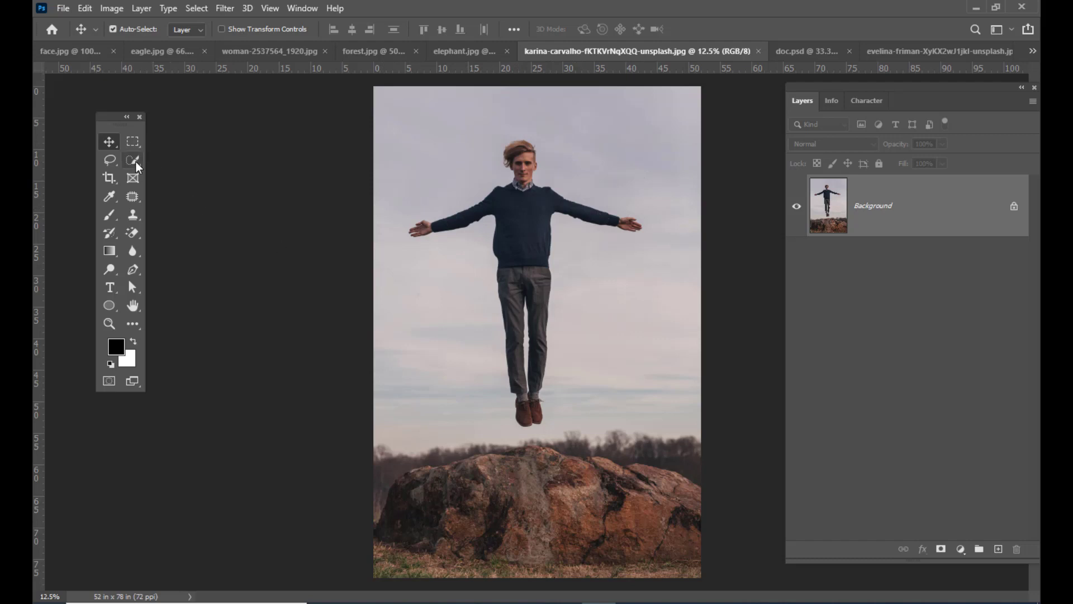
{"action": "left_click_drag", "start_coordinate": [133, 160], "coordinate": [166, 174]}
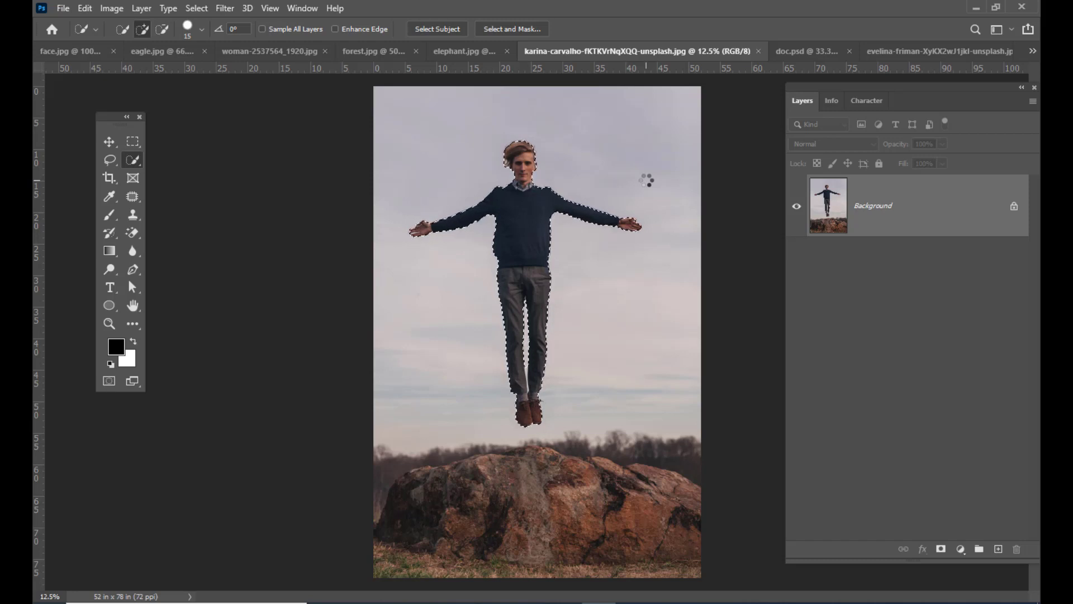
- Subtract the sky gap between the man's lower legs with the Lasso tool and add back the missed inner trouser edge
{"action": "key", "text": "ctrl+plus"}
{"action": "key", "text": "ctrl+plus"}
{"action": "key", "text": "ctrl+plus"}
{"action": "scroll", "coordinate": [604, 386], "scroll_direction": "down", "scroll_amount": 3}
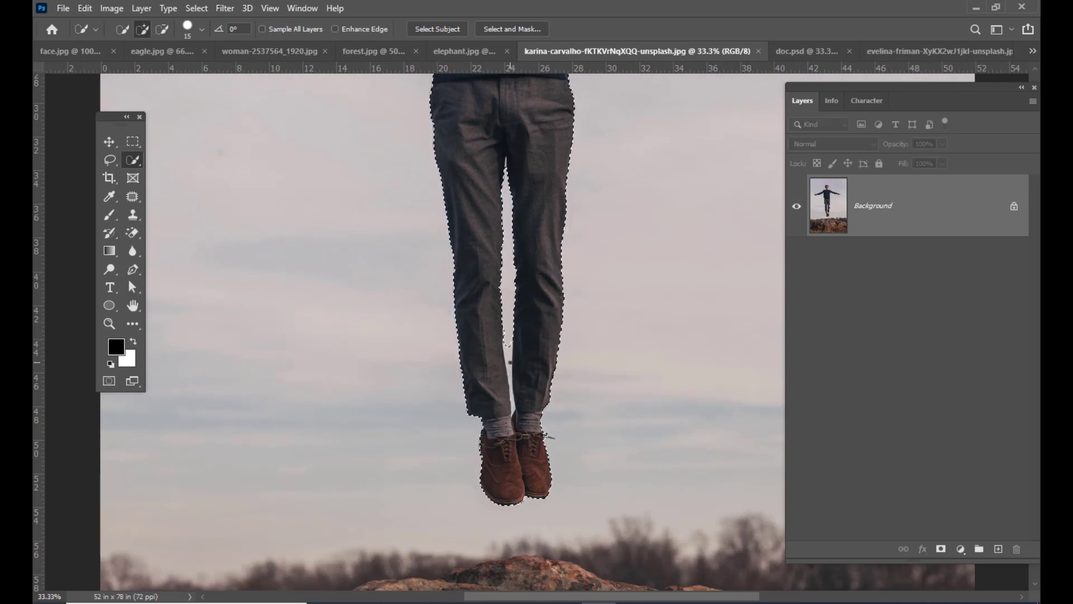
{"action": "scroll", "coordinate": [541, 363], "scroll_direction": "up", "scroll_amount": 1}
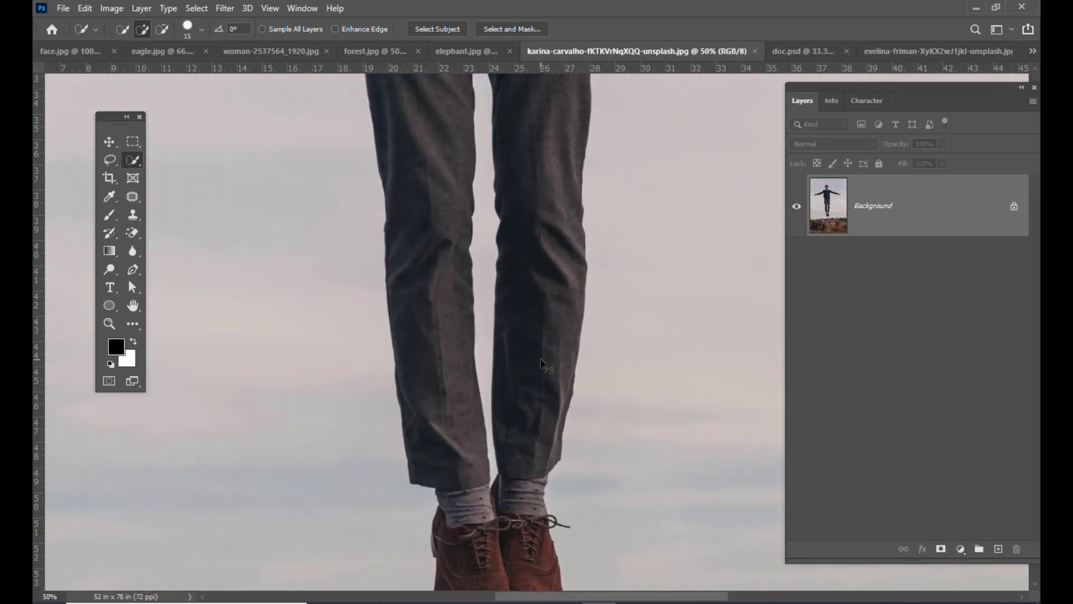
{"action": "scroll", "coordinate": [541, 363], "scroll_direction": "up", "scroll_amount": 1}
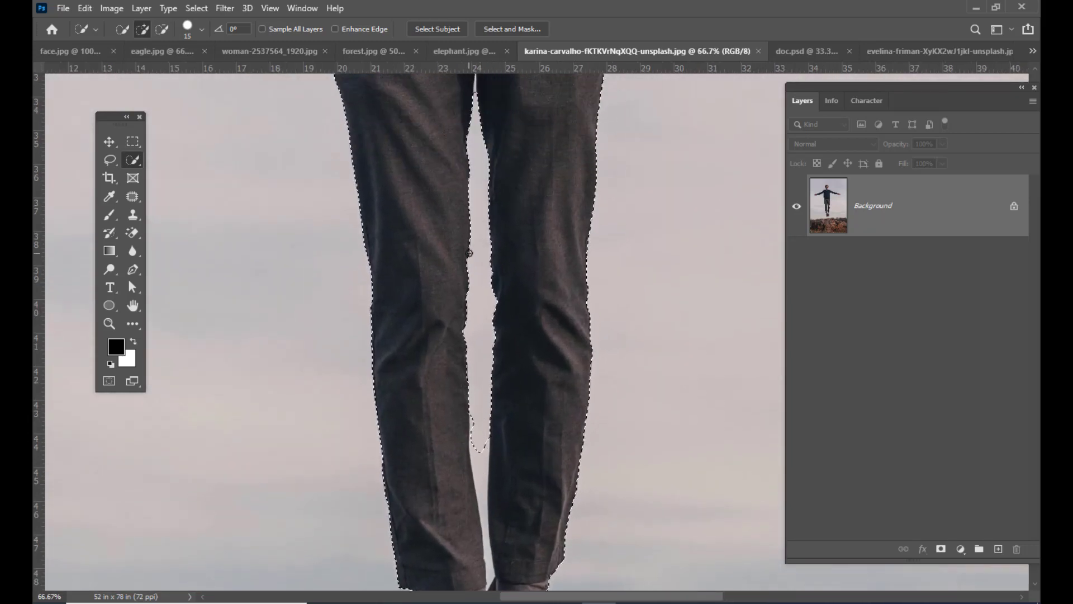
{"action": "scroll", "coordinate": [501, 393], "scroll_direction": "down", "scroll_amount": 5}
{"action": "scroll", "coordinate": [500, 391], "scroll_direction": "up", "scroll_amount": 4}
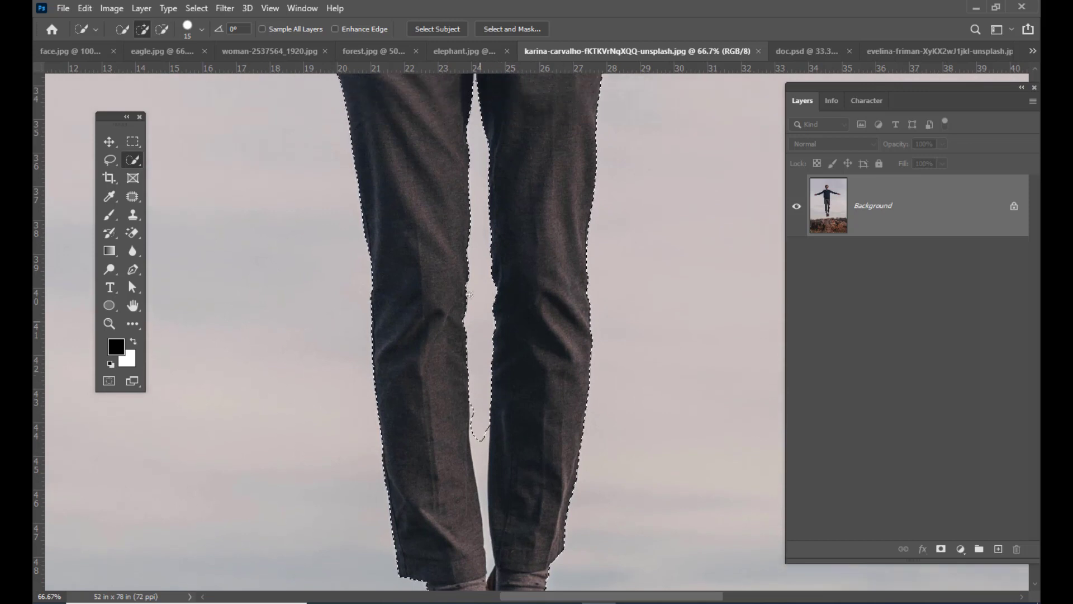
{"action": "left_click", "coordinate": [110, 160]}
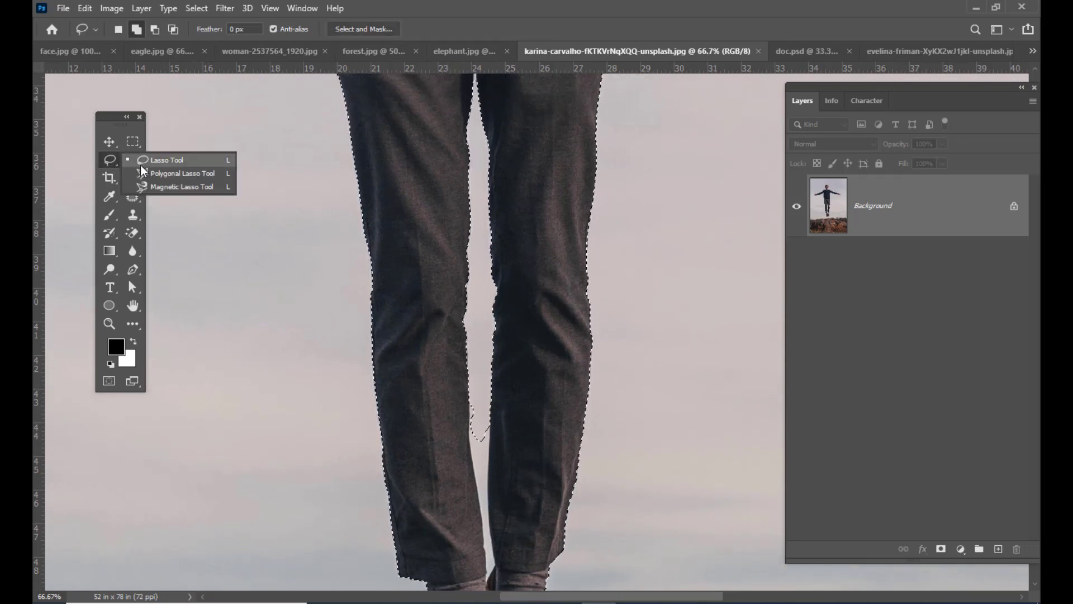
{"action": "left_click", "coordinate": [143, 168]}
{"action": "scroll", "coordinate": [492, 278], "scroll_direction": "down", "scroll_amount": 5}
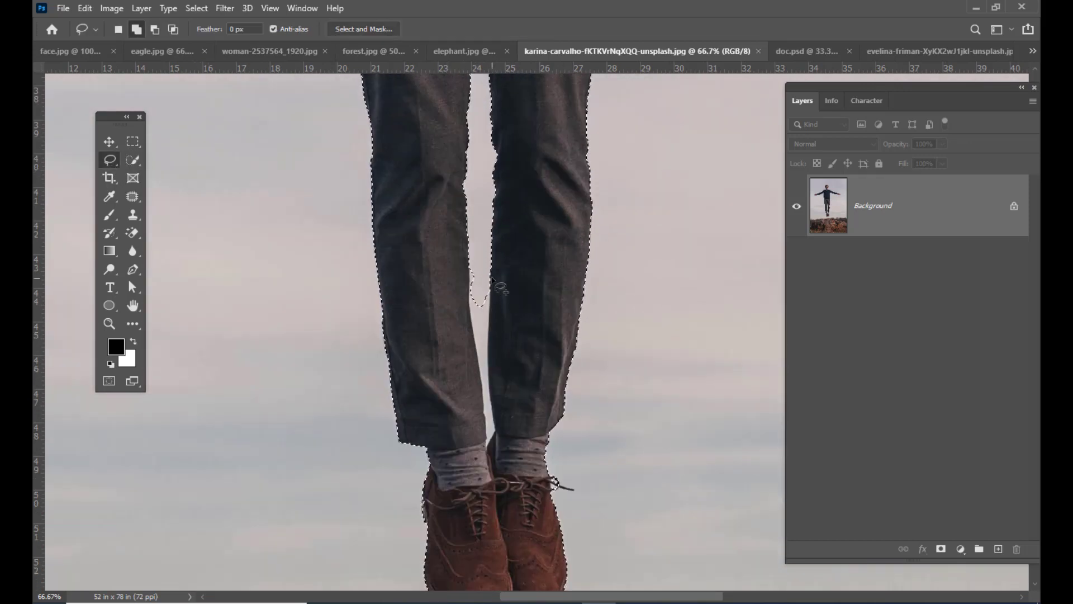
{"action": "key", "text": "alt"}
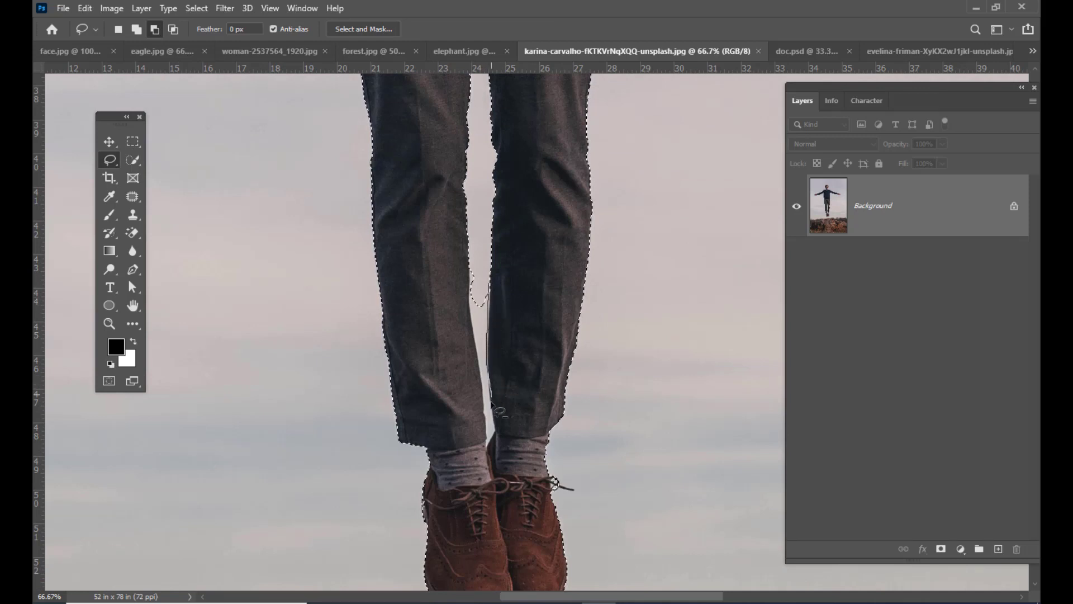
{"action": "mouse_move", "coordinate": [500, 430]}
{"action": "left_mouse_down"}
{"action": "mouse_move", "coordinate": [487, 456]}
{"action": "mouse_move", "coordinate": [485, 412]}
{"action": "left_mouse_up"}
{"action": "key", "text": "shift"}
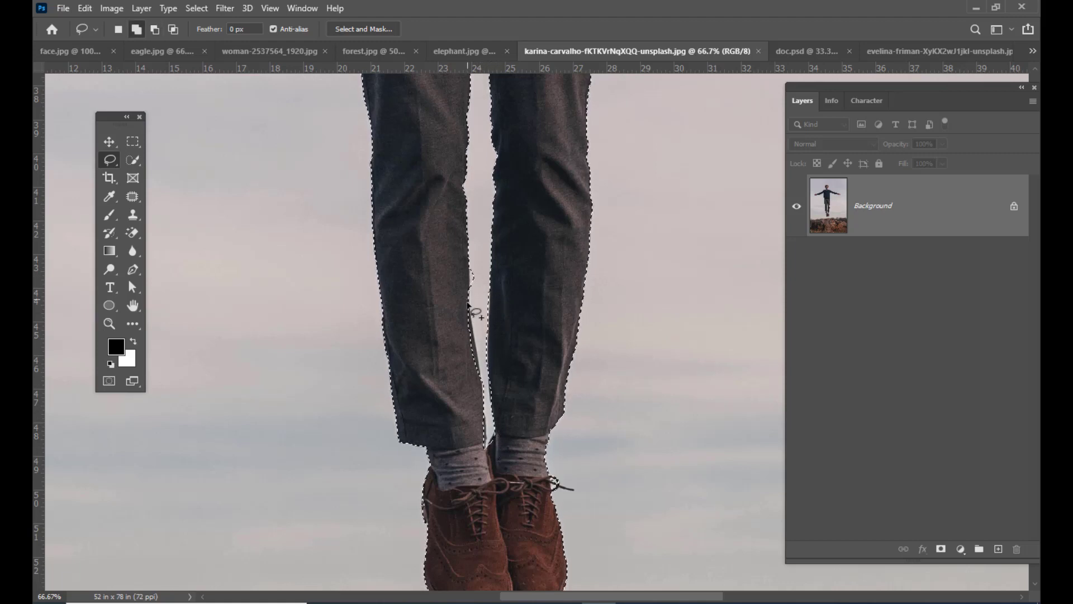
{"action": "mouse_move", "coordinate": [468, 305]}
{"action": "left_mouse_down"}
{"action": "mouse_move", "coordinate": [472, 323]}
{"action": "mouse_move", "coordinate": [468, 311]}
{"action": "left_mouse_up"}
- Subtract the remaining sliver of sky at the top of the gap between the man's thighs from the selection
{"action": "scroll", "coordinate": [481, 271], "scroll_direction": "up", "scroll_amount": 5}
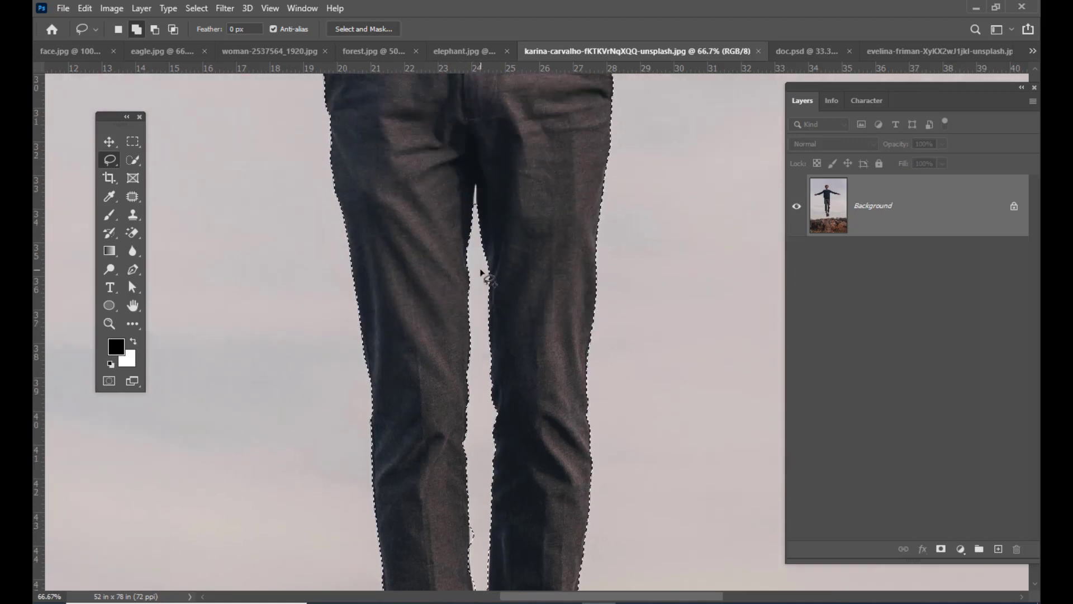
{"action": "scroll", "coordinate": [480, 271], "scroll_direction": "up", "scroll_amount": 1}
{"action": "key", "text": "alt"}
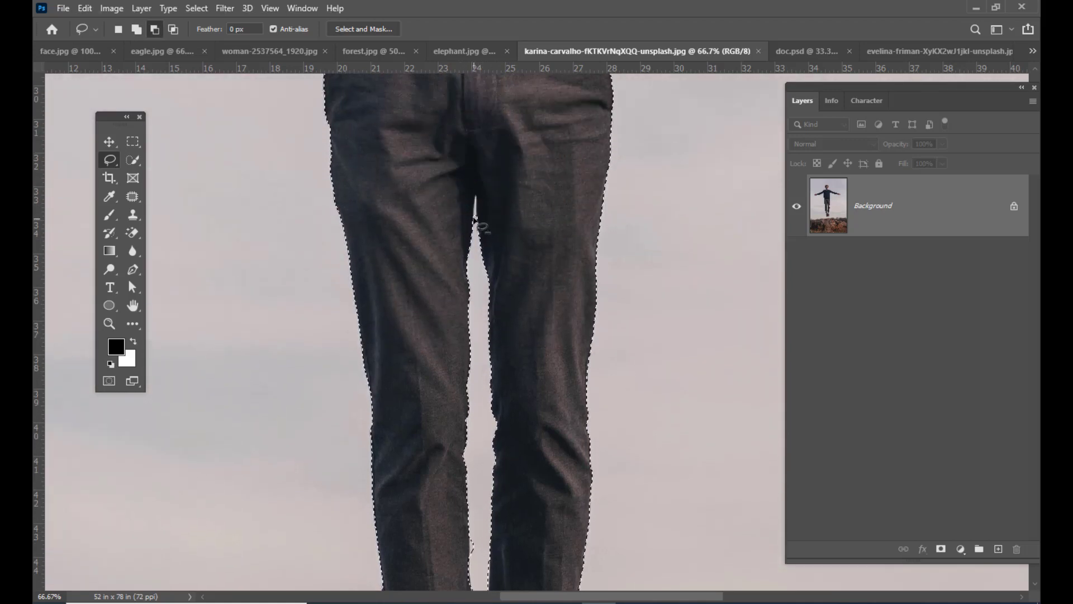
{"action": "mouse_move", "coordinate": [474, 218]}
{"action": "left_mouse_down"}
{"action": "mouse_move", "coordinate": [476, 195]}
{"action": "mouse_move", "coordinate": [474, 228]}
{"action": "left_mouse_up"}
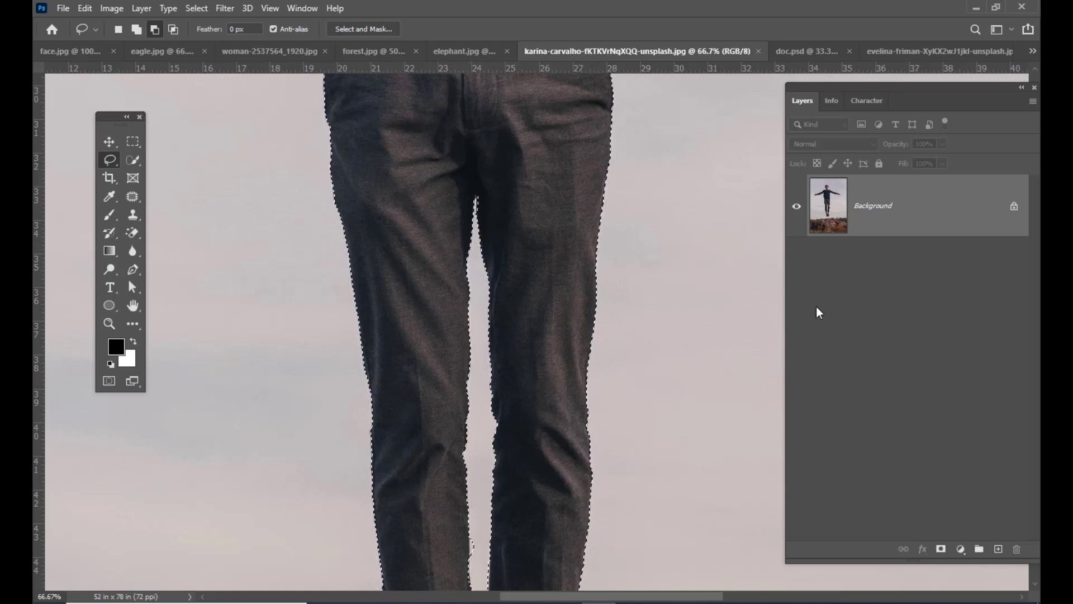
- Move the selected man into forest.jpg as a new layer above the elephant
{"action": "key", "text": "ctrl+minus"}
{"action": "key", "text": "ctrl+minus"}
{"action": "key", "text": "ctrl+minus"}
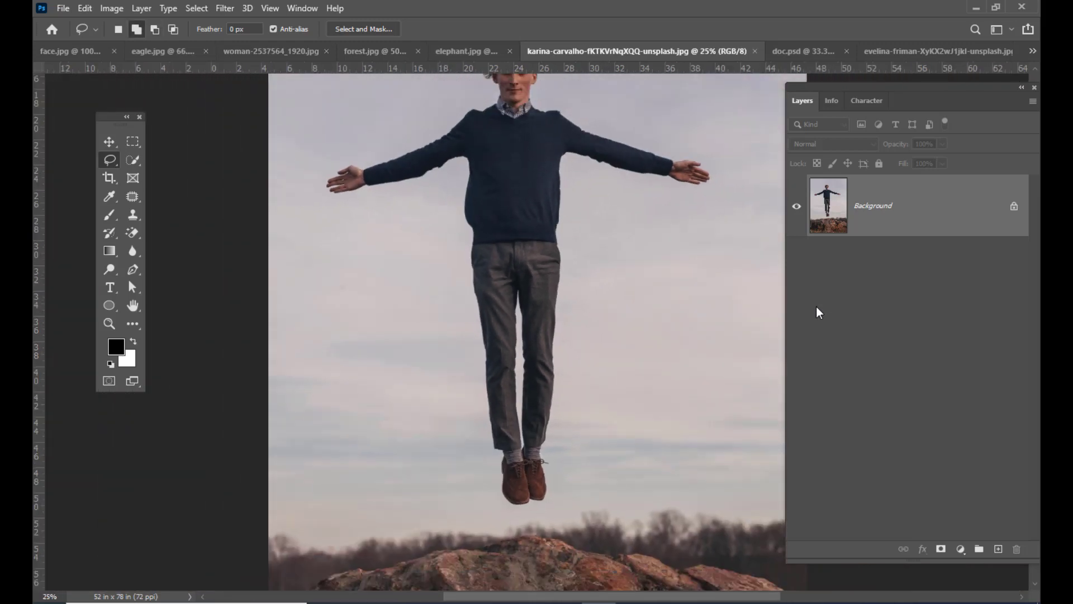
{"action": "key", "text": "ctrl+minus"}
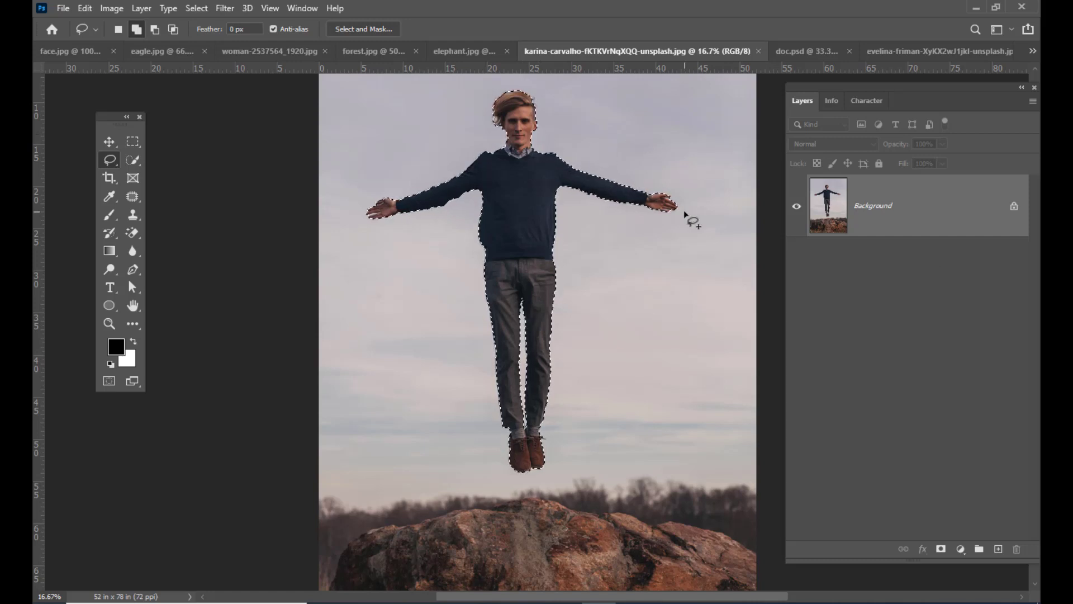
{"action": "key", "text": "v"}
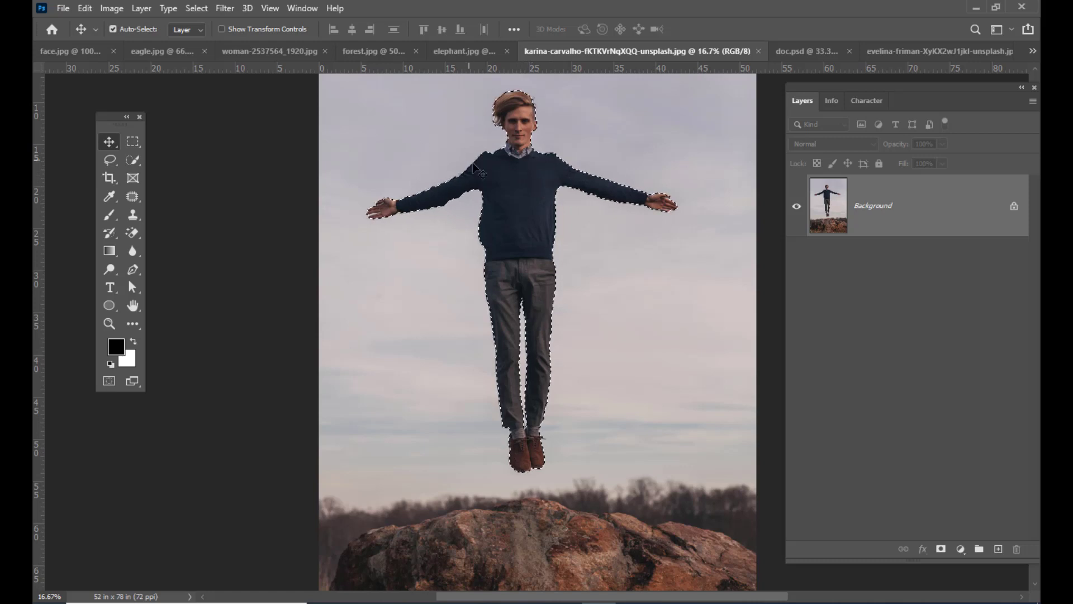
{"action": "left_click_drag", "start_coordinate": [522, 171], "coordinate": [435, 104]}
{"action": "left_click_drag", "start_coordinate": [683, 284], "coordinate": [472, 343]}
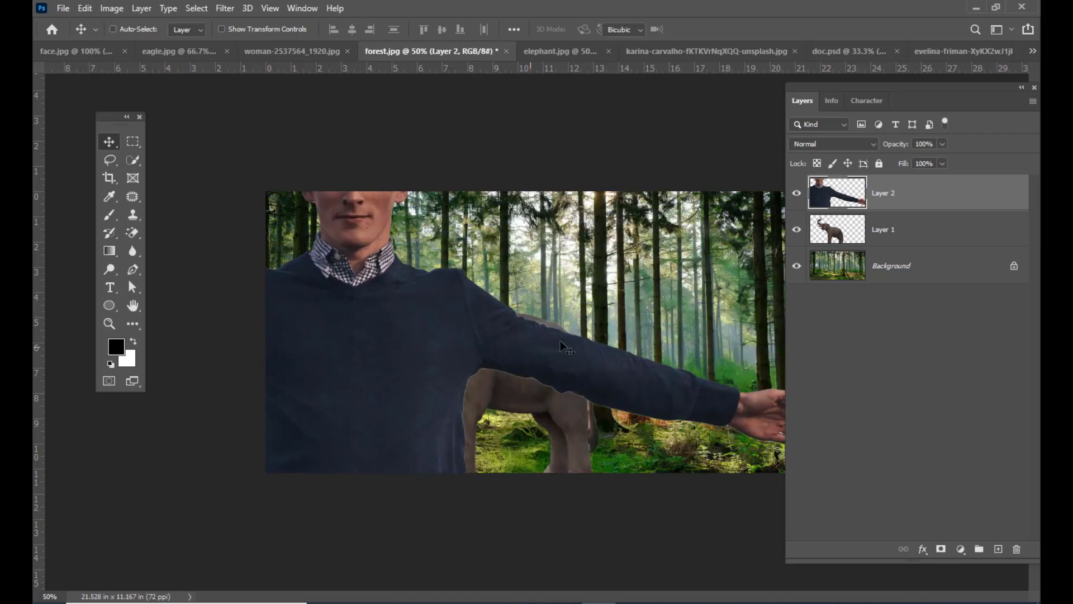
- Scale the levitating man down proportionally to about 12.5% and place him among the trees behind the elephant
{"action": "key", "text": "ctrl+t"}
{"action": "key", "text": "ctrl+minus"}
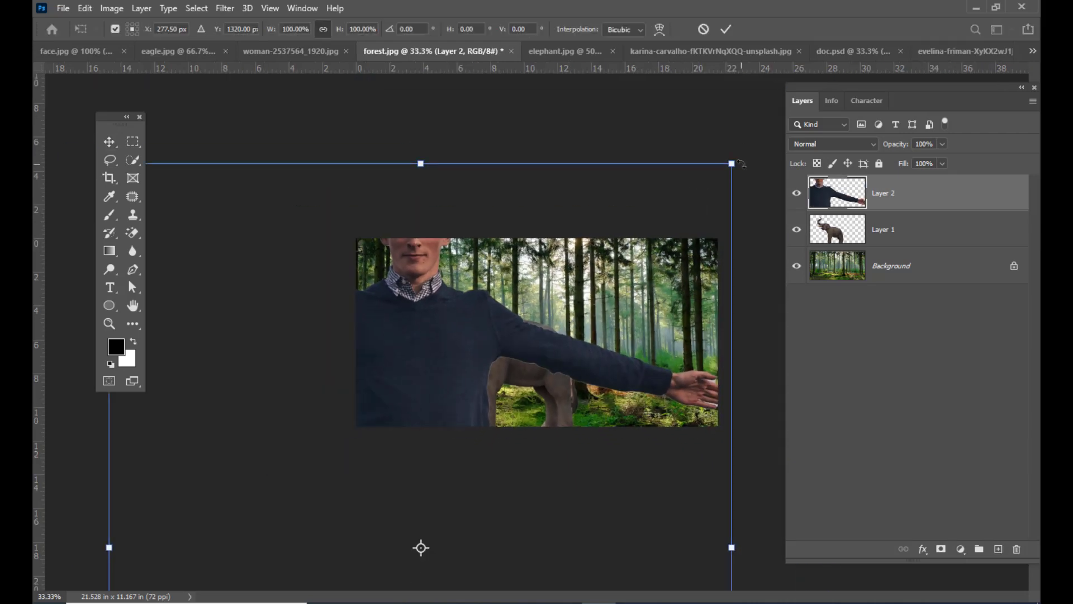
{"action": "left_click_drag", "start_coordinate": [731, 163], "coordinate": [515, 431]}
{"action": "left_click_drag", "start_coordinate": [430, 474], "coordinate": [650, 217]}
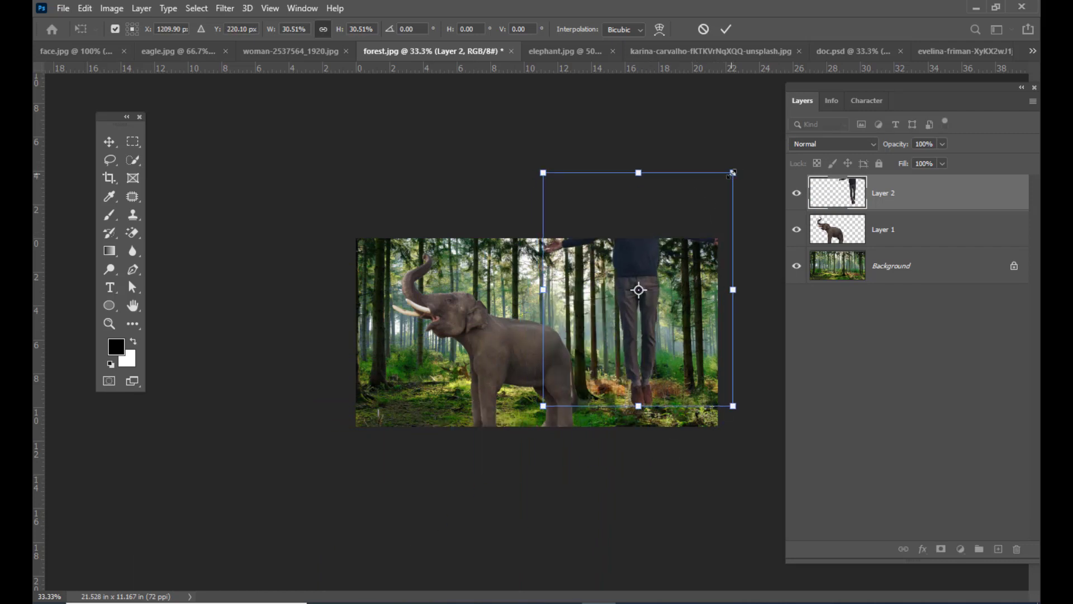
{"action": "left_click_drag", "start_coordinate": [732, 174], "coordinate": [644, 281]}
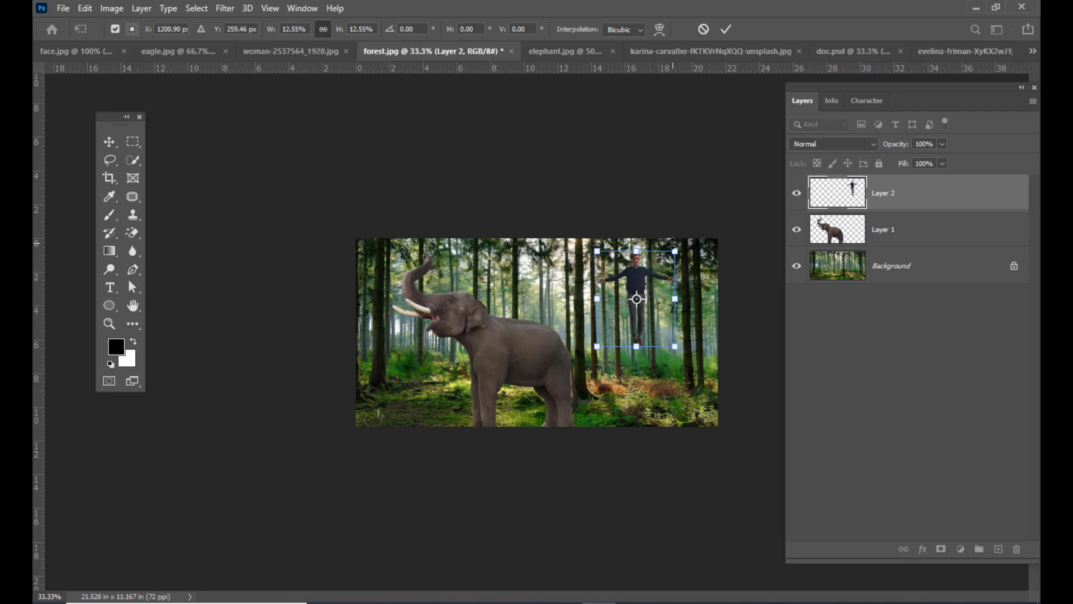
{"action": "key", "text": "Return"}
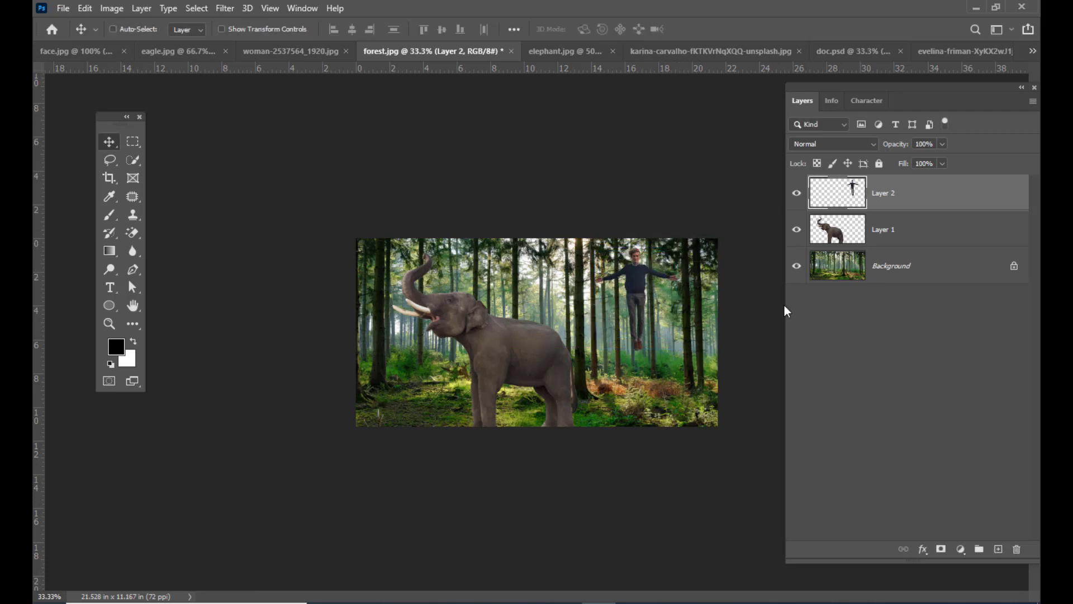
{"action": "key", "text": "ctrl+plus"}
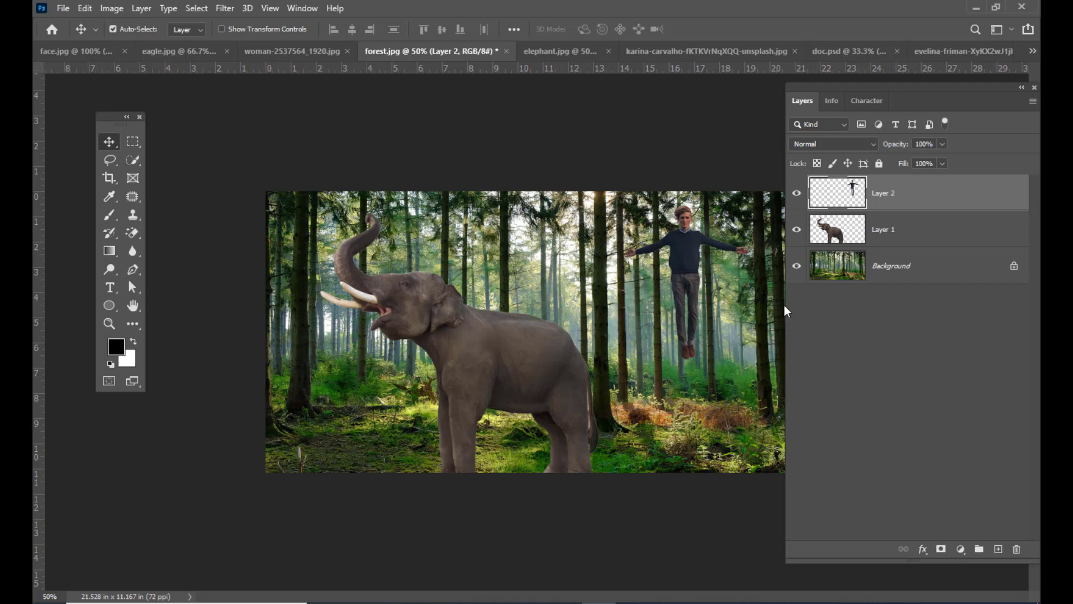
- Activate the Object Selection tool, switch to spoons.jpg and move the floating toolbox closer to the photo
{"action": "left_click", "coordinate": [137, 162]}
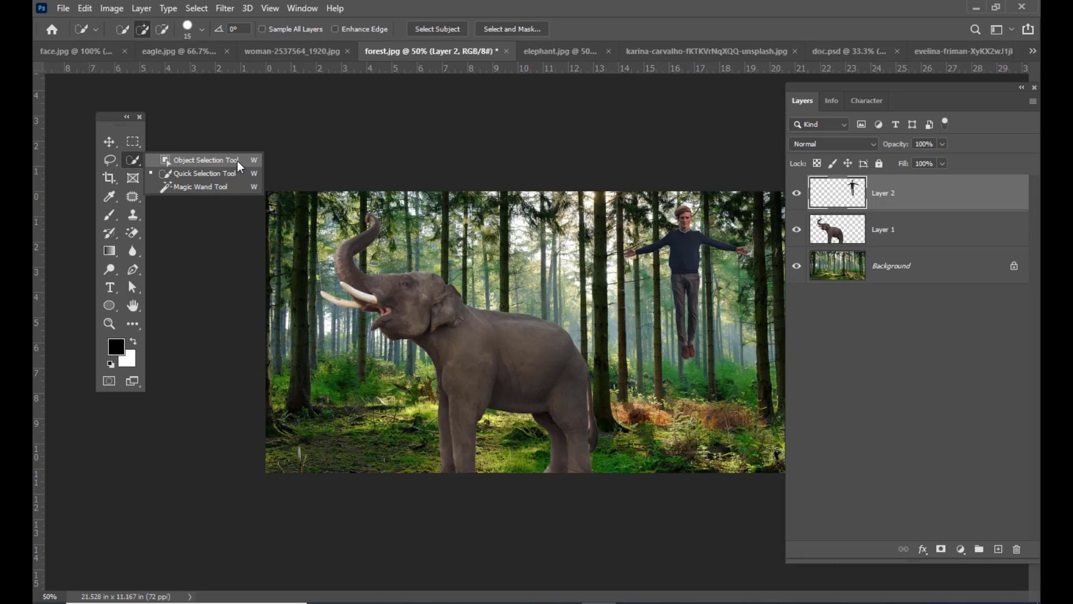
{"action": "left_click", "coordinate": [239, 165]}
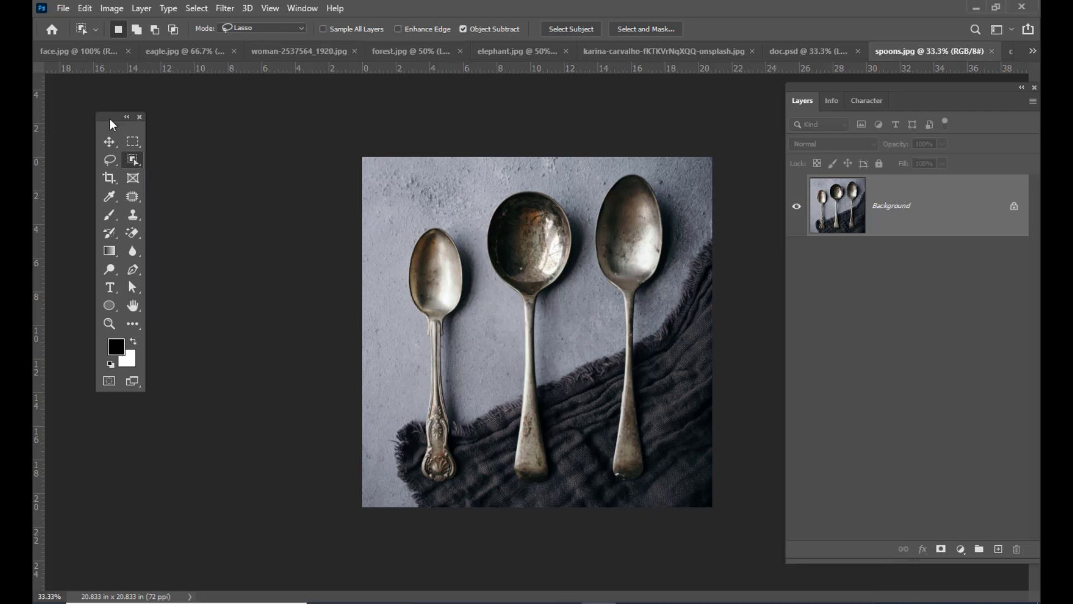
{"action": "left_click_drag", "start_coordinate": [109, 119], "coordinate": [222, 117]}
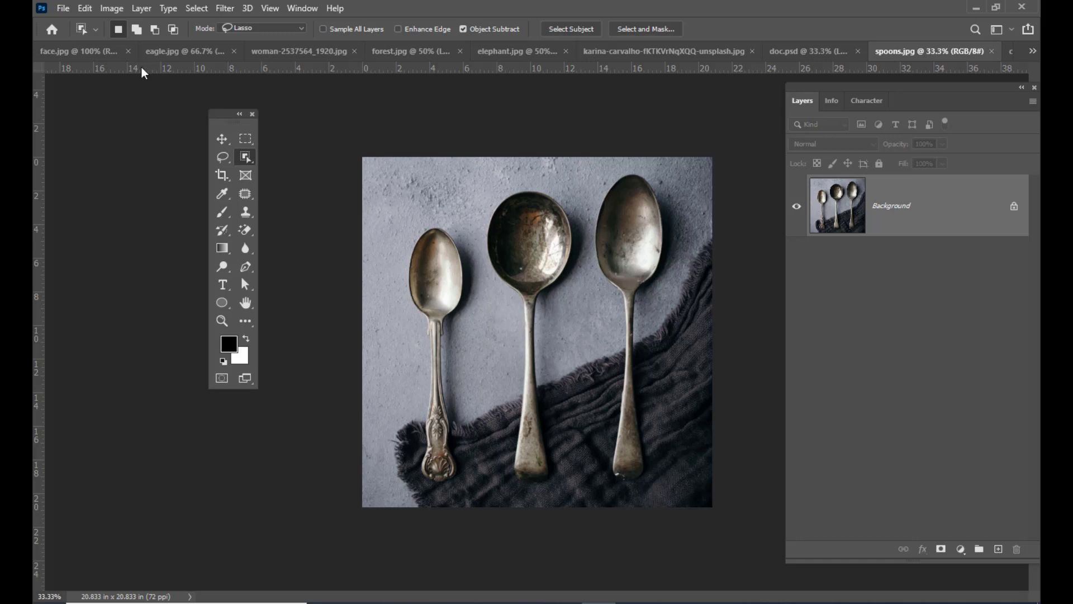
{"action": "left_click_drag", "start_coordinate": [221, 116], "coordinate": [201, 119]}
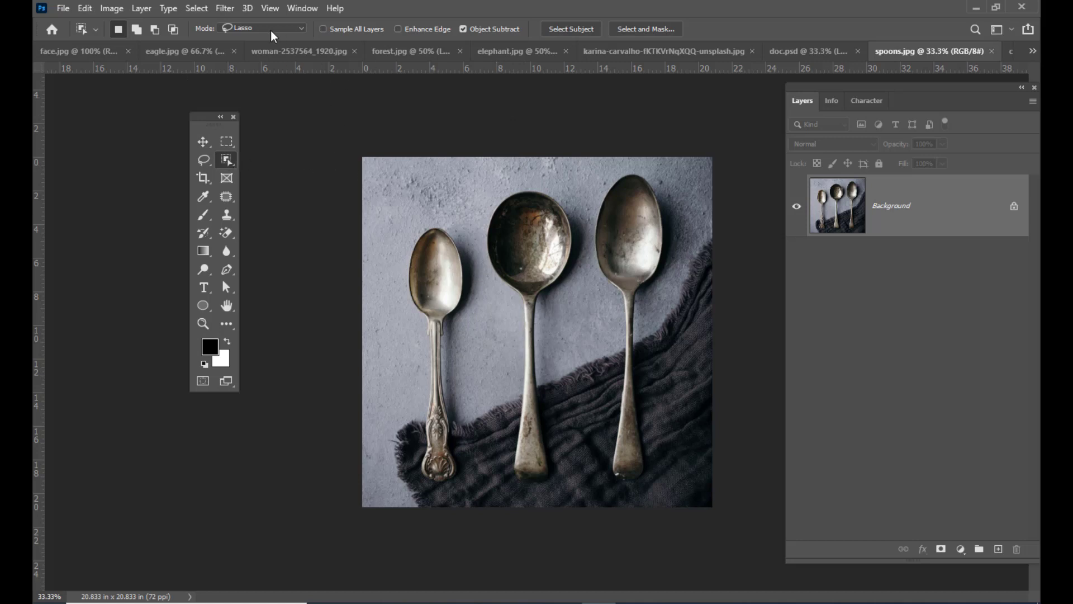
{"action": "left_click_drag", "start_coordinate": [209, 113], "coordinate": [214, 113]}
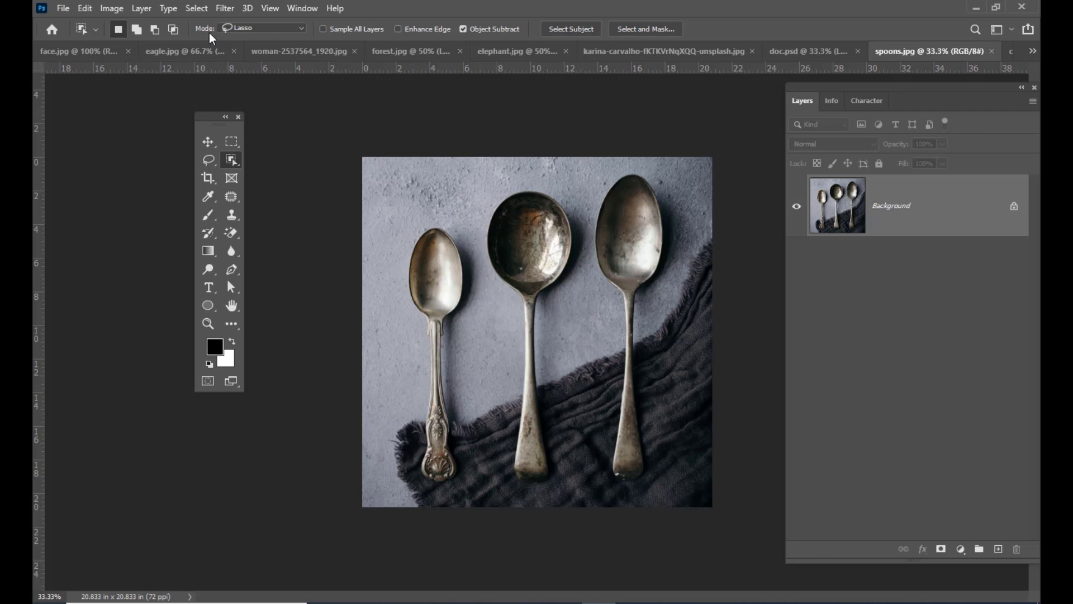
- Set the Object Selection mode to Rectangle and select the smallest spoon by framing it
{"action": "left_click", "coordinate": [264, 28]}
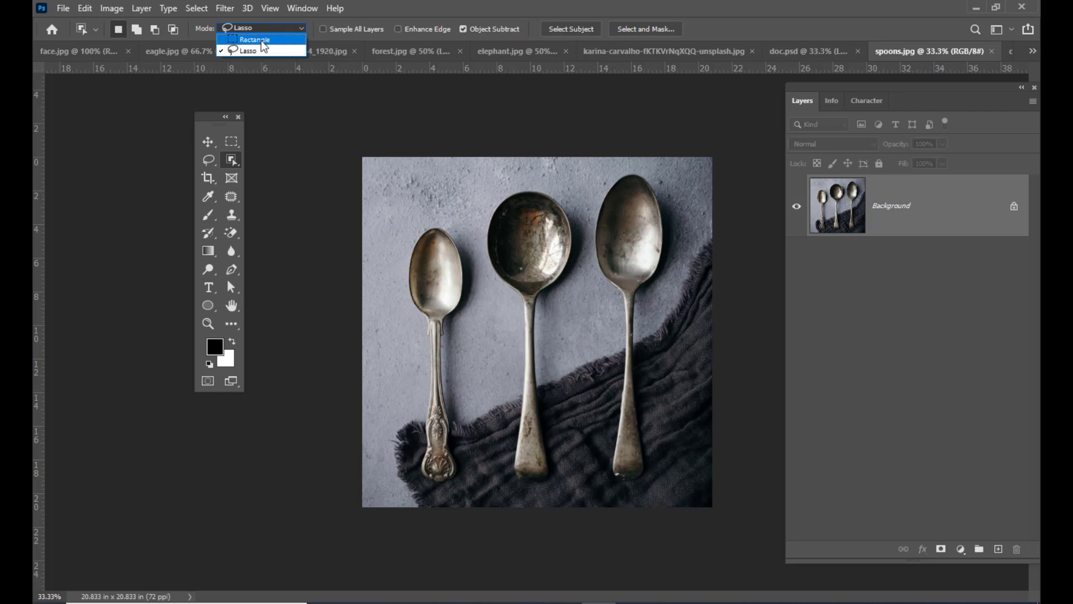
{"action": "left_click", "coordinate": [260, 41]}
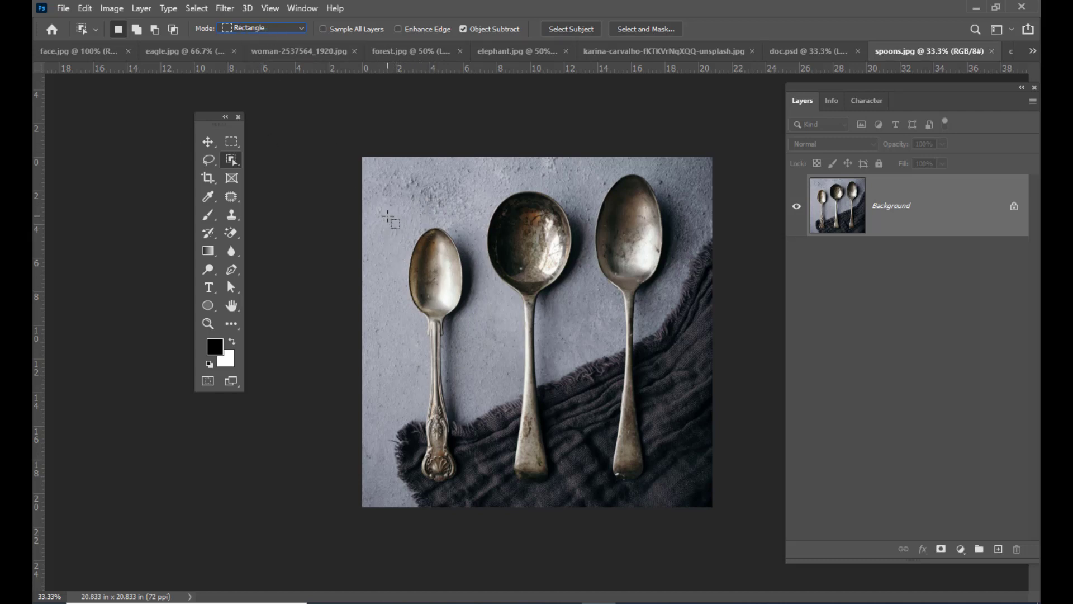
{"action": "left_click_drag", "start_coordinate": [388, 216], "coordinate": [483, 495]}
- Subtract the dark cloth area beside the smallest spoon's handle from the selection
{"action": "key", "text": "ctrl+plus"}
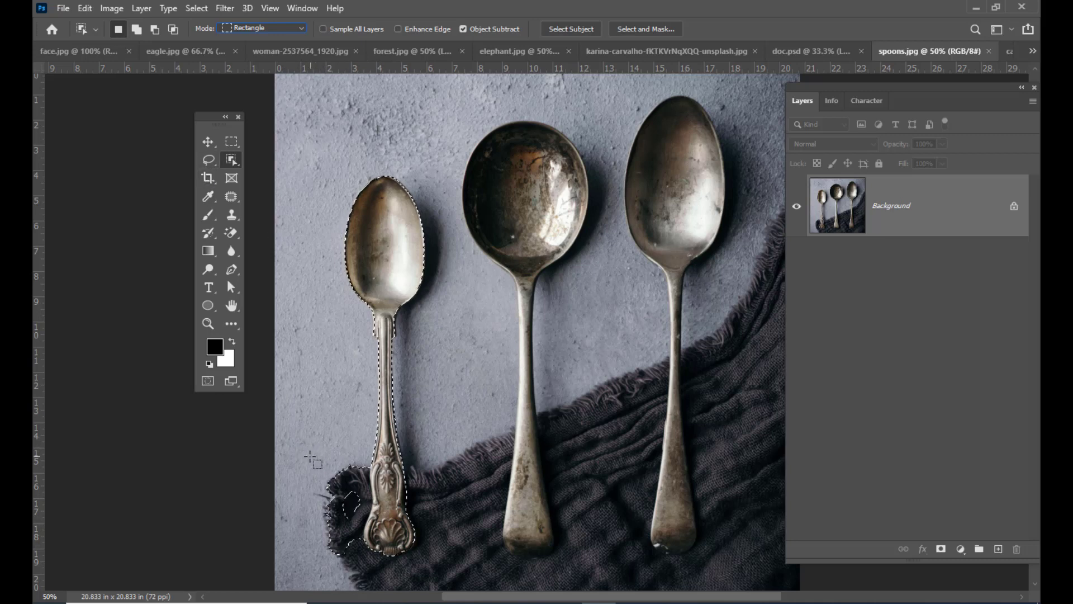
{"action": "key", "text": "alt"}
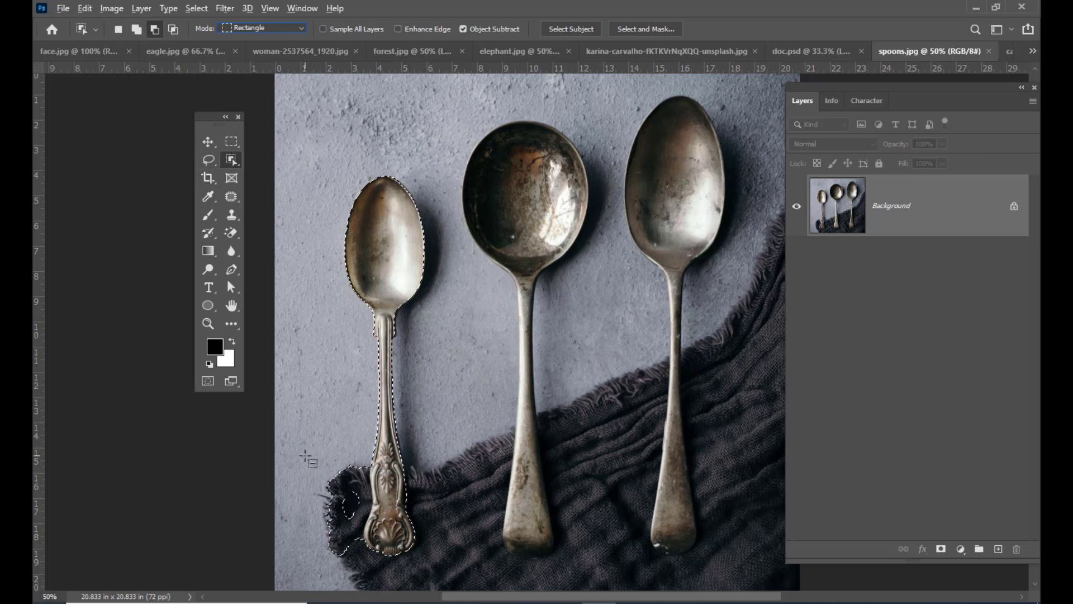
{"action": "left_click_drag", "start_coordinate": [304, 455], "coordinate": [357, 519]}
{"action": "left_click_drag", "start_coordinate": [377, 555], "coordinate": [381, 559]}
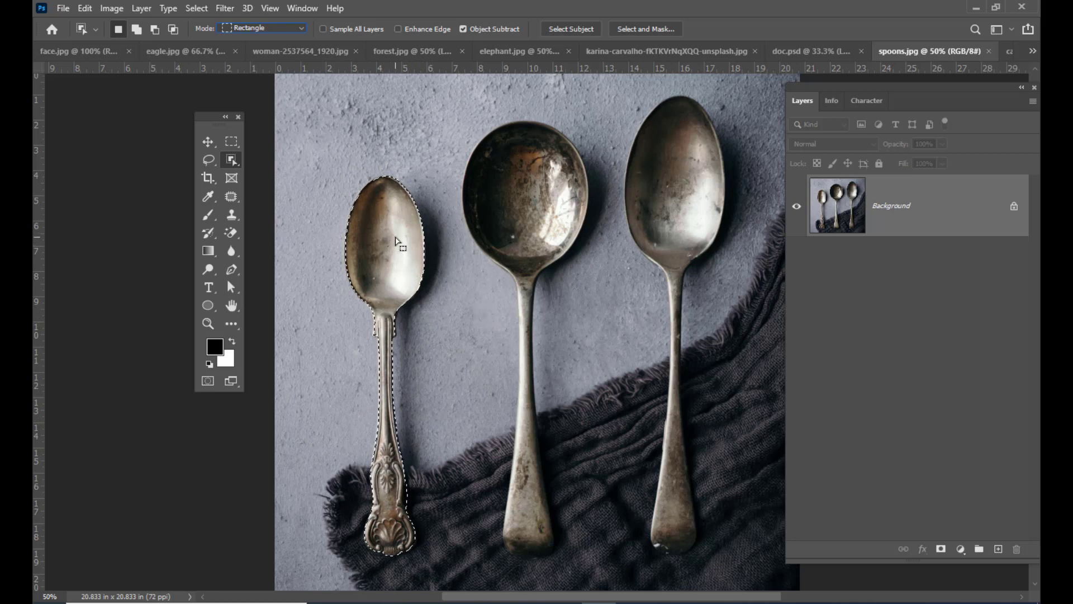
- Move the selected small spoon into doc.psd as a new layer, placed above the standing man
{"action": "left_click", "coordinate": [208, 142]}
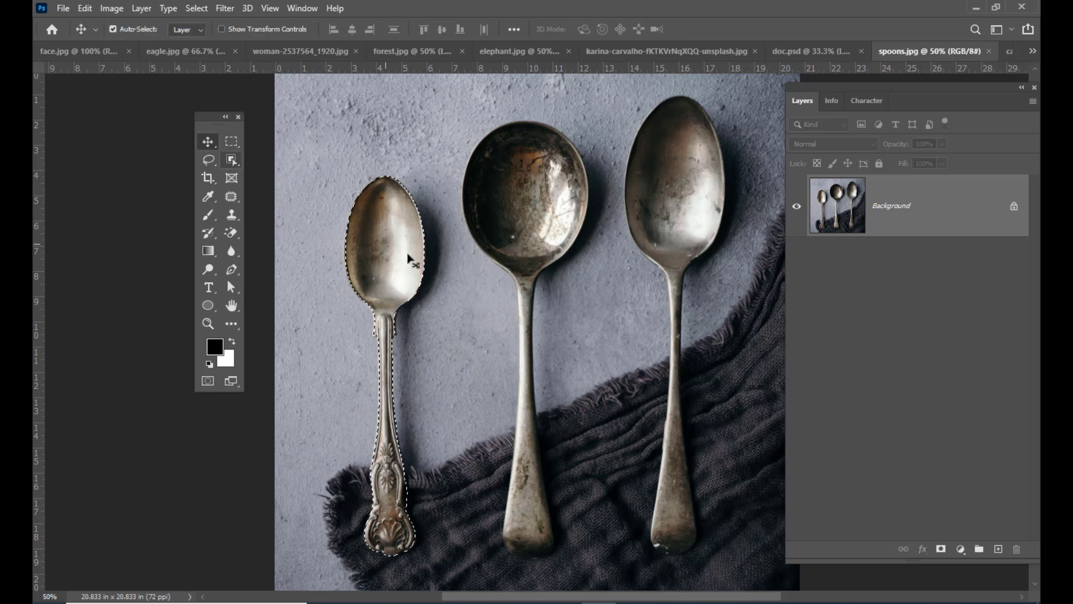
{"action": "left_click_drag", "start_coordinate": [397, 248], "coordinate": [807, 51]}
{"action": "left_click_drag", "start_coordinate": [455, 314], "coordinate": [480, 124]}
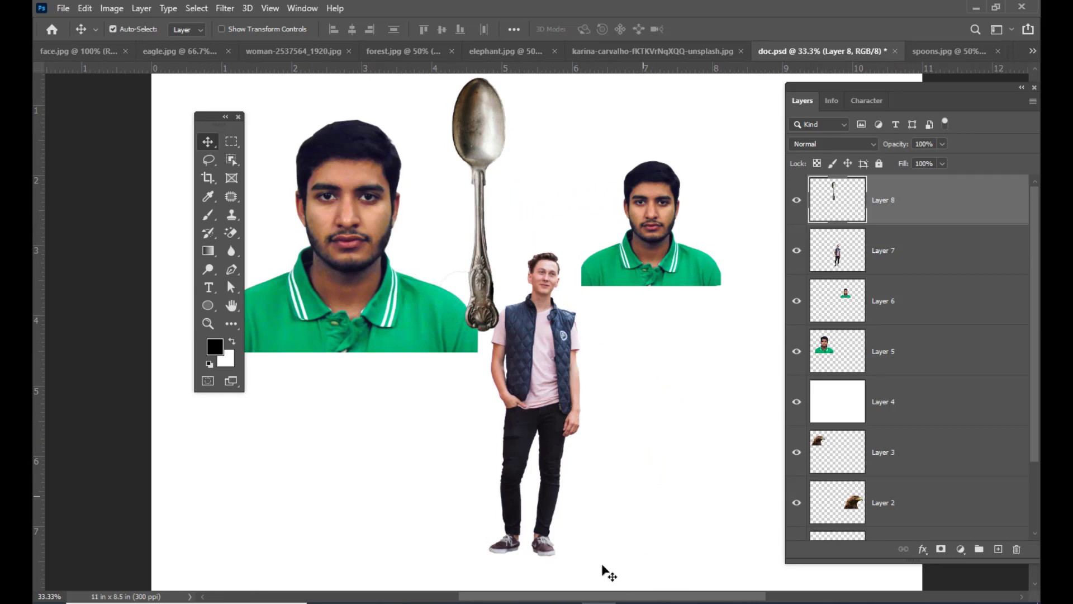
- Return to spoons.jpg and add the tall oval spoon to the selection with the Object Selection tool
{"action": "left_click", "coordinate": [937, 52]}
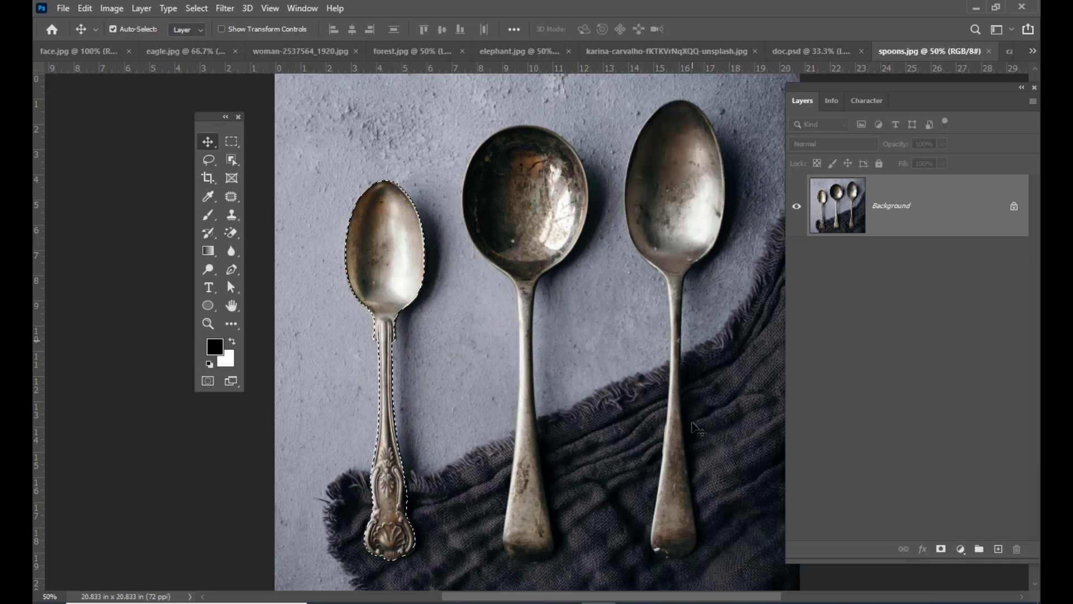
{"action": "left_click_drag", "start_coordinate": [808, 90], "coordinate": [816, 89]}
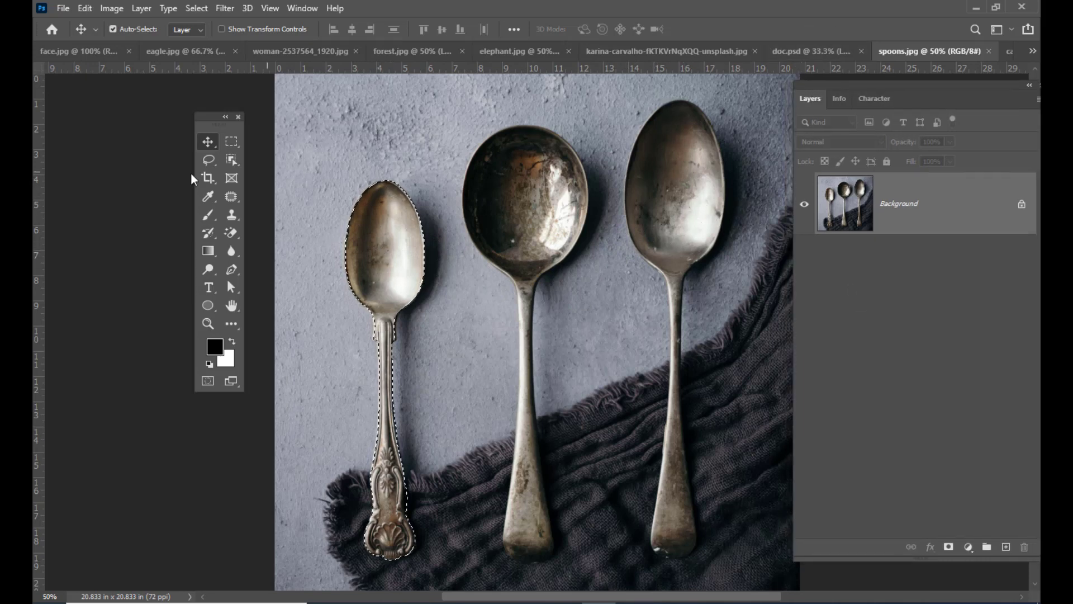
{"action": "left_click", "coordinate": [231, 160]}
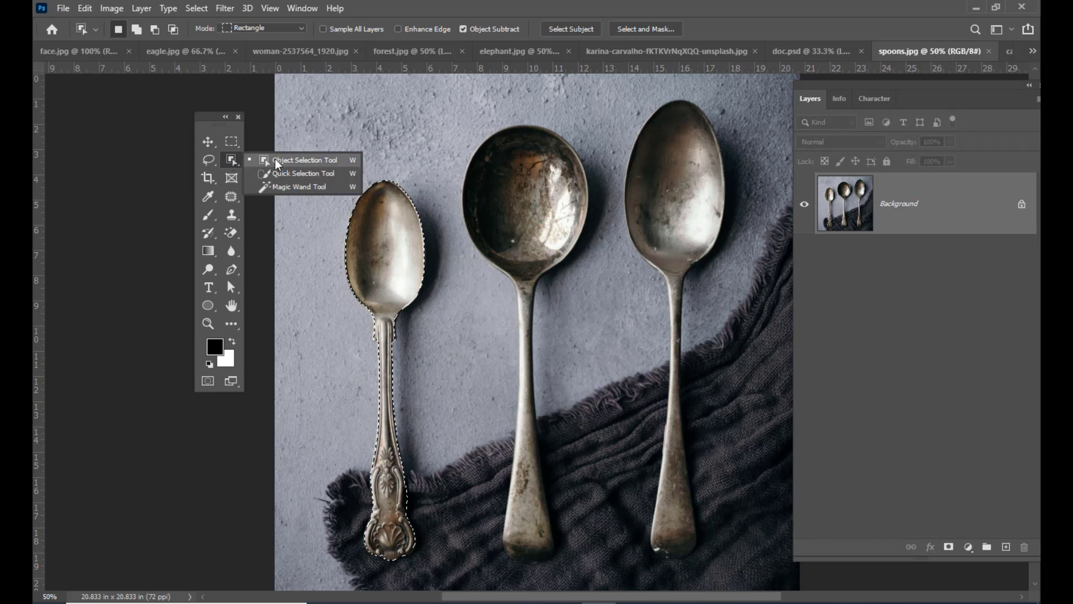
{"action": "left_click", "coordinate": [277, 161]}
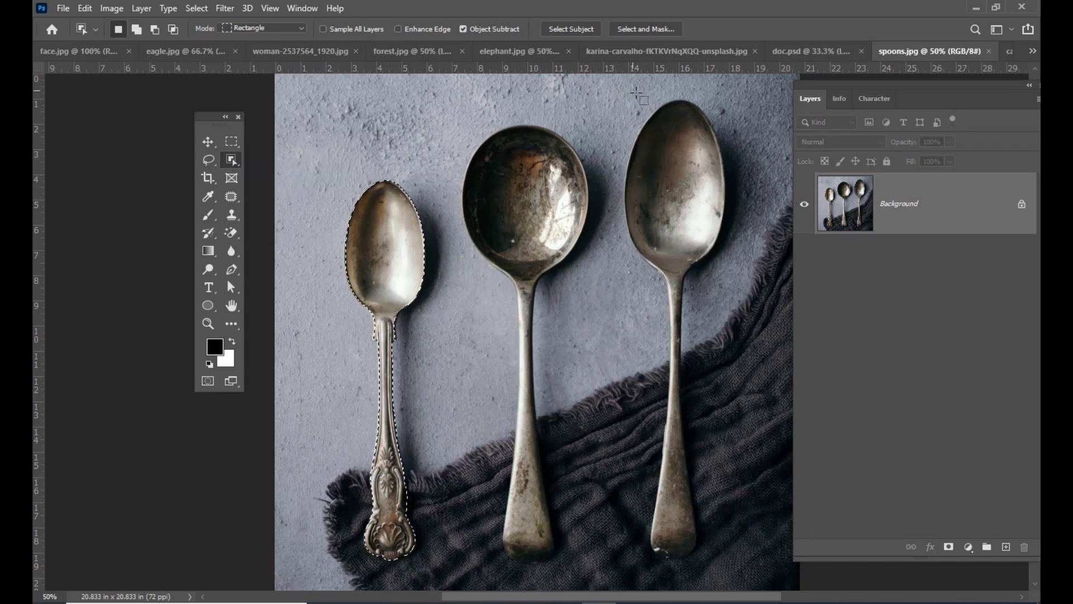
{"action": "left_click_drag", "start_coordinate": [614, 85], "coordinate": [733, 568]}
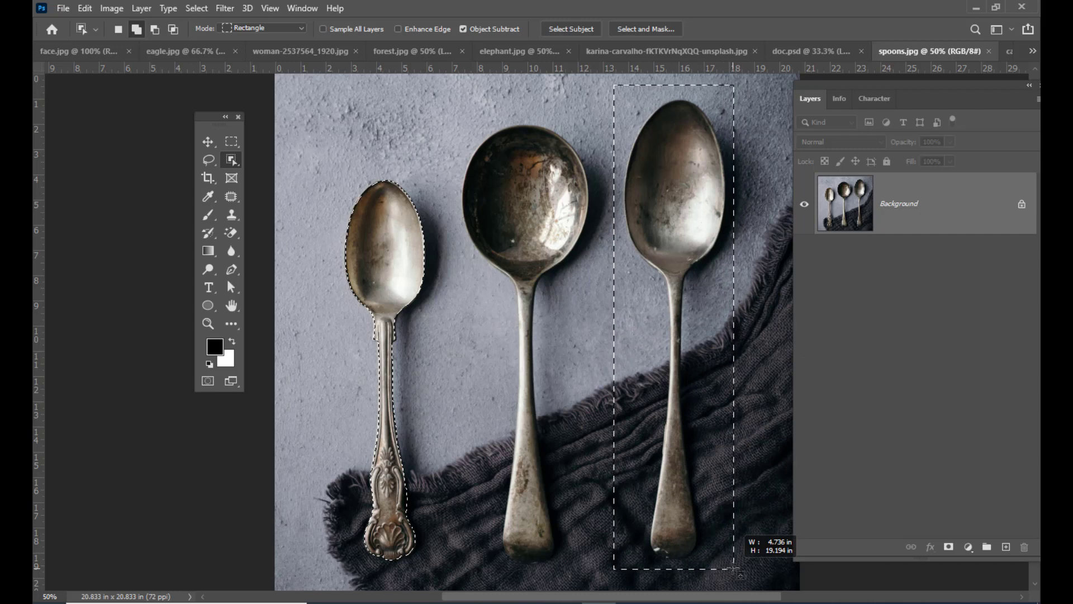
{"action": "left_click_drag", "start_coordinate": [734, 569], "coordinate": [732, 568]}
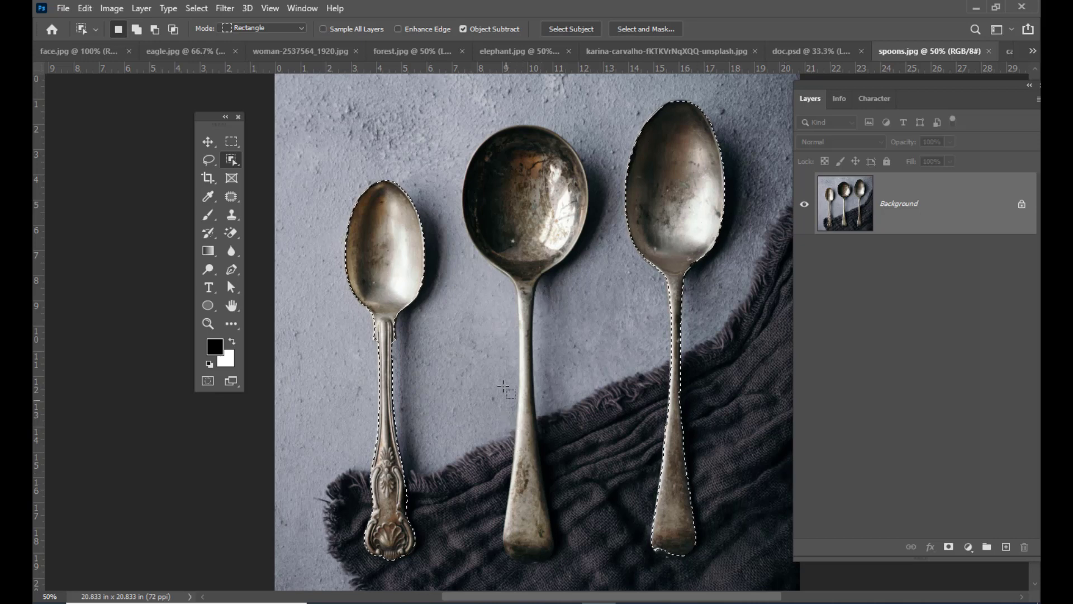
- Add the round middle spoon to the selection and move all three spoons into doc.psd as a new layer
{"action": "key", "text": "shift"}
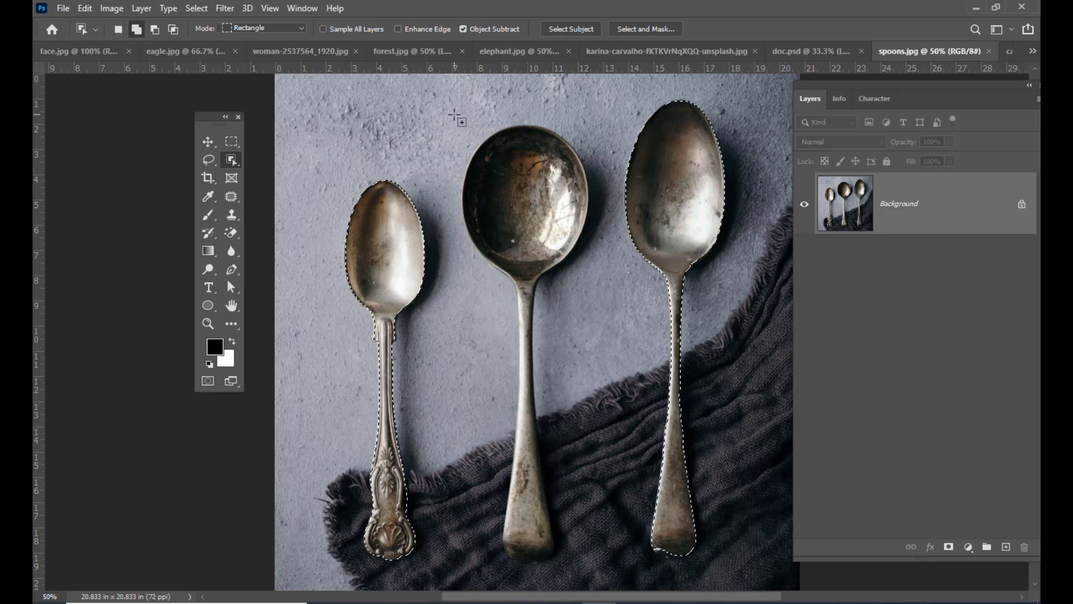
{"action": "left_click_drag", "start_coordinate": [454, 117], "coordinate": [588, 575]}
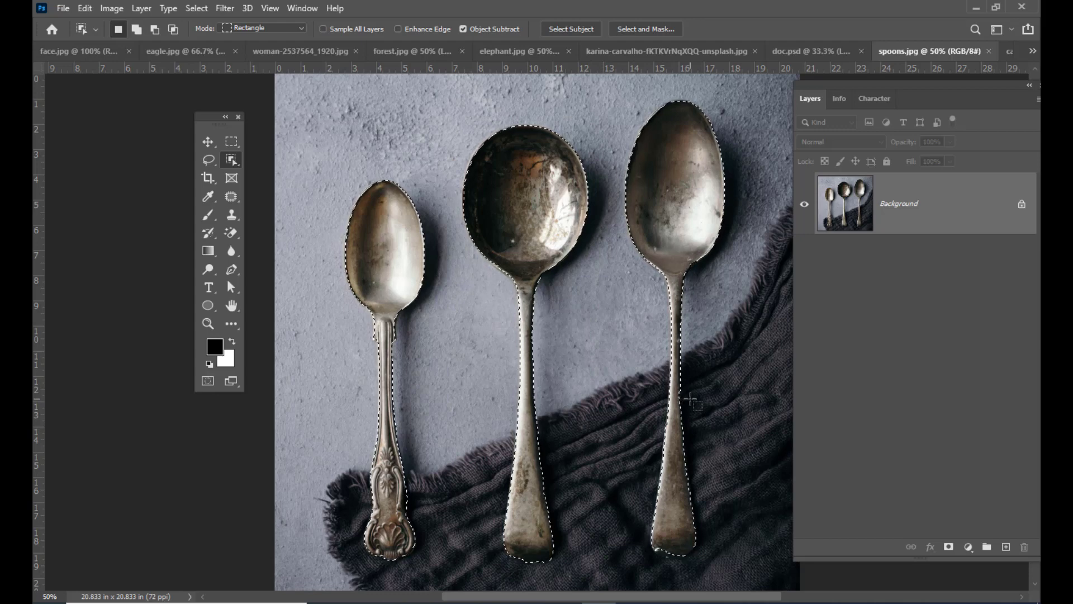
{"action": "key", "text": "v"}
{"action": "left_click_drag", "start_coordinate": [551, 183], "coordinate": [356, 384]}
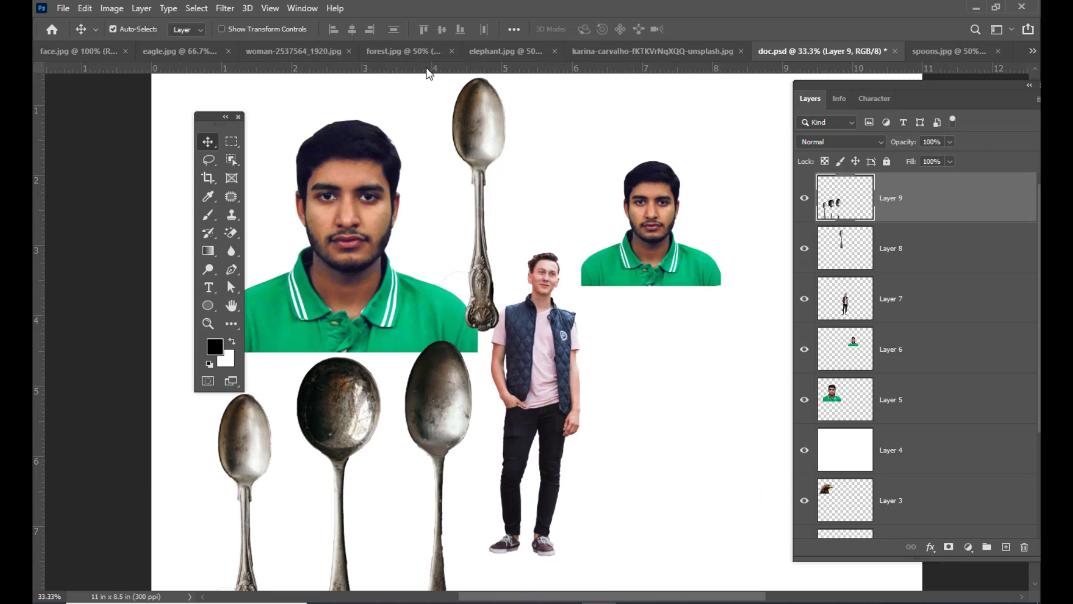
- Switch to elephant.jpg and select the elephant by outlining it loosely with the Object Selection tool in Lasso mode
{"action": "left_click", "coordinate": [489, 53]}
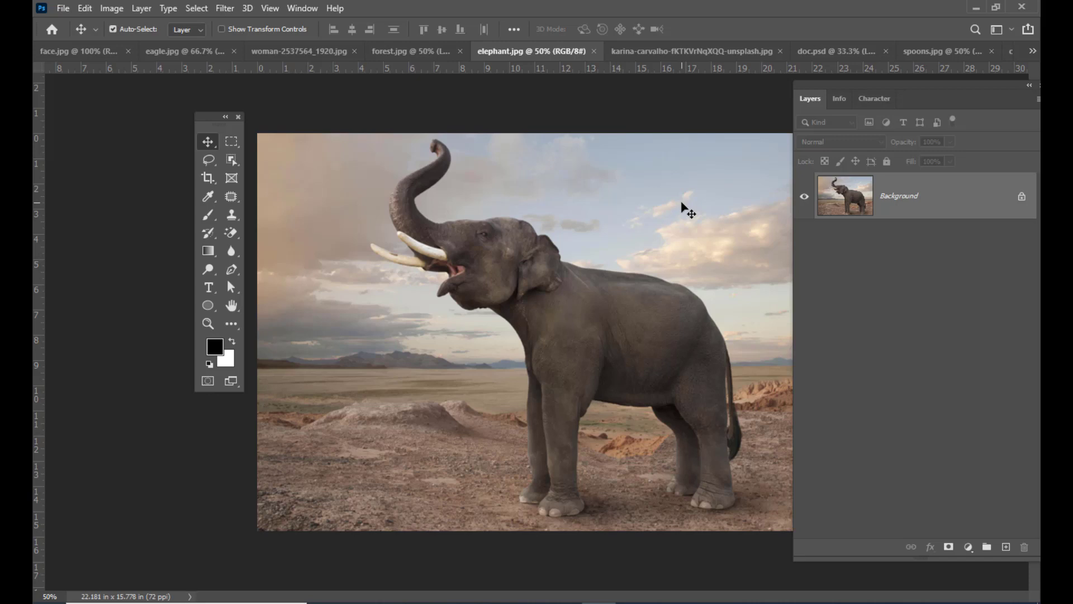
{"action": "left_click_drag", "start_coordinate": [817, 83], "coordinate": [824, 83]}
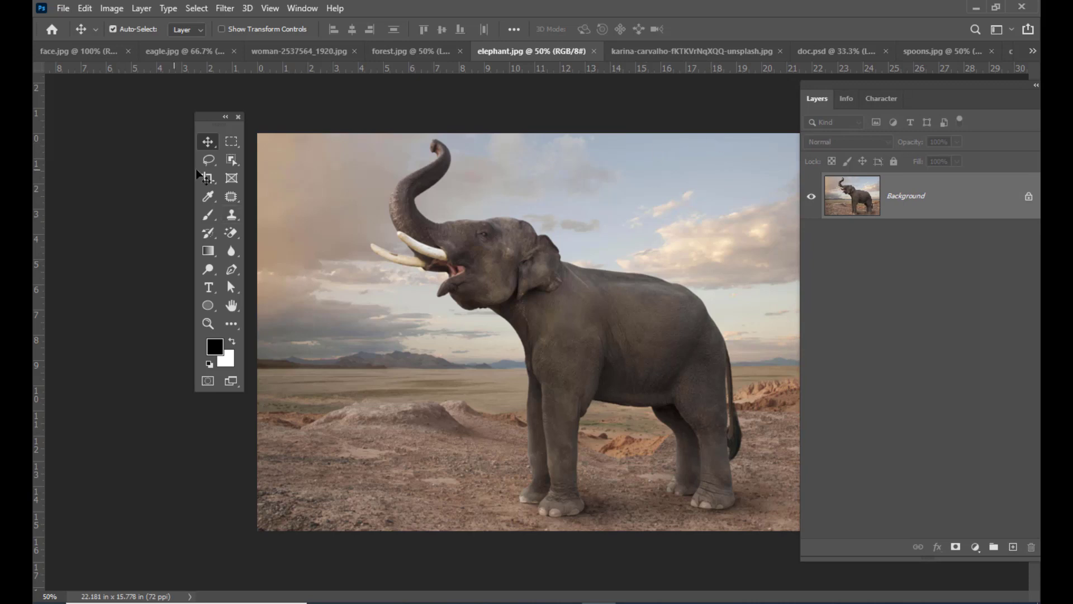
{"action": "left_click", "coordinate": [230, 161]}
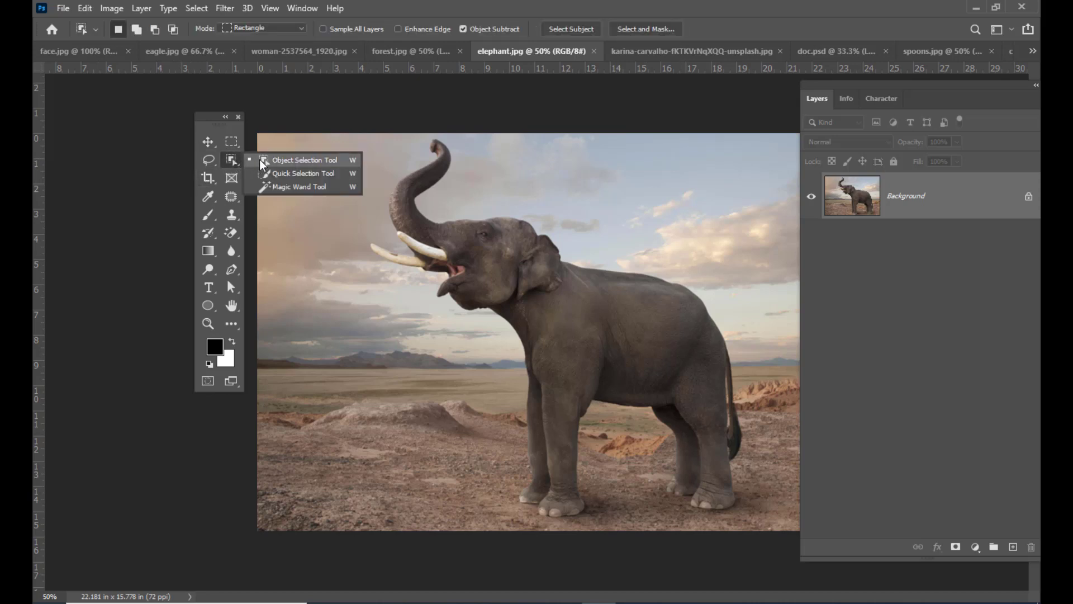
{"action": "left_click", "coordinate": [260, 160]}
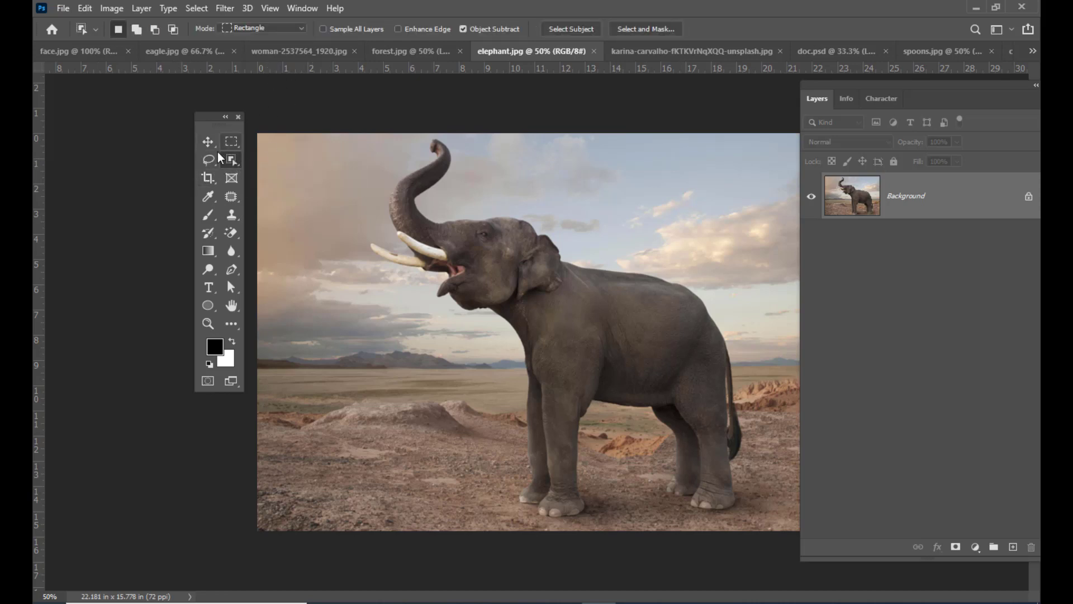
{"action": "left_click", "coordinate": [278, 28]}
{"action": "left_click", "coordinate": [244, 51]}
{"action": "left_click_drag", "start_coordinate": [384, 166], "coordinate": [403, 145]}
{"action": "mouse_move", "coordinate": [460, 175]}
{"action": "left_mouse_down"}
{"action": "mouse_move", "coordinate": [627, 238]}
{"action": "mouse_move", "coordinate": [741, 308]}
{"action": "mouse_move", "coordinate": [768, 367]}
{"action": "mouse_move", "coordinate": [781, 453]}
{"action": "left_mouse_up"}
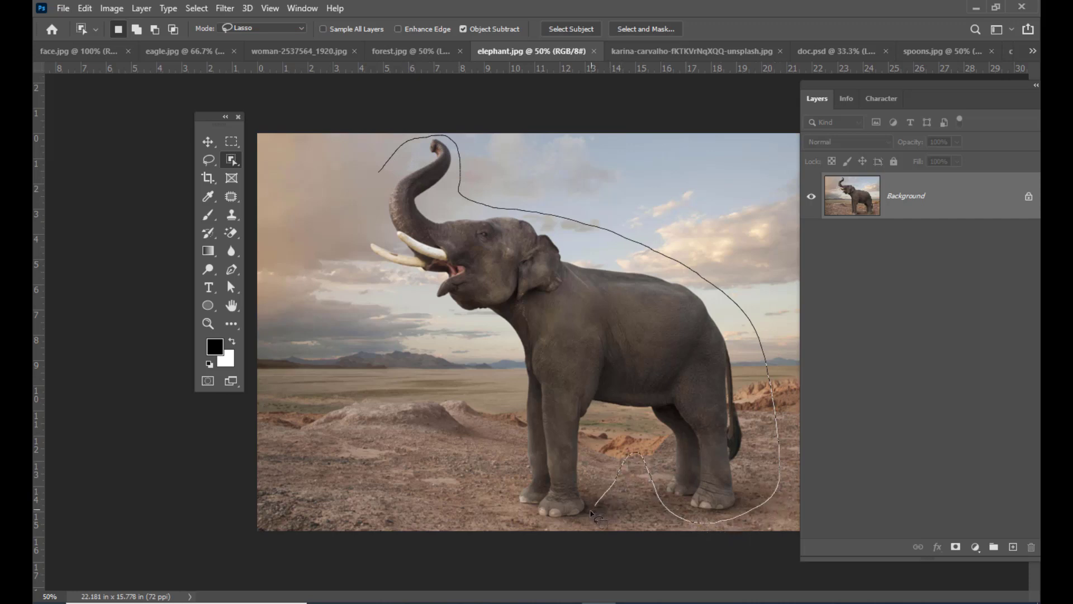
{"action": "mouse_move", "coordinate": [498, 420]}
{"action": "left_mouse_down"}
{"action": "mouse_move", "coordinate": [493, 368]}
{"action": "mouse_move", "coordinate": [363, 282]}
{"action": "mouse_move", "coordinate": [353, 252]}
{"action": "mouse_move", "coordinate": [374, 172]}
{"action": "left_mouse_up"}
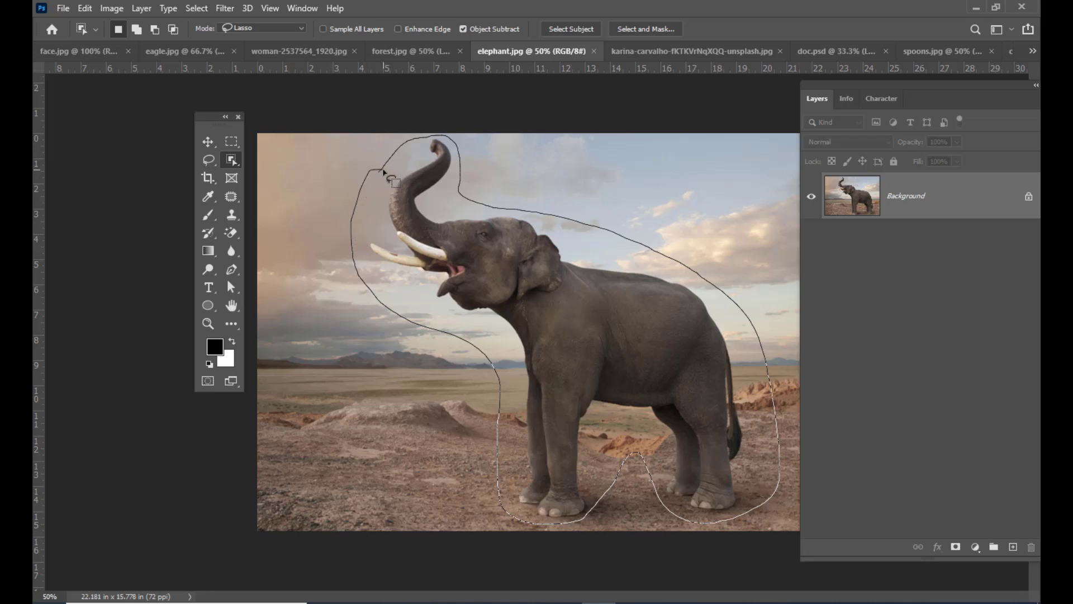
{"action": "left_click_drag", "start_coordinate": [383, 172], "coordinate": [383, 169]}
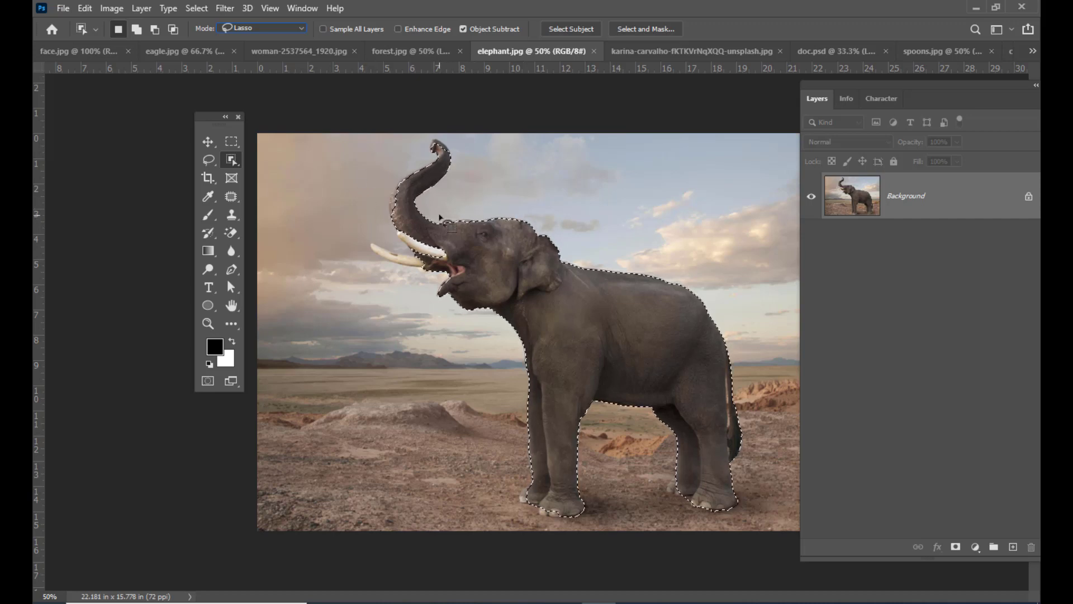
{"action": "key", "text": "ctrl+plus"}
{"action": "key", "text": "ctrl+plus"}
{"action": "key", "text": "ctrl+plus"}
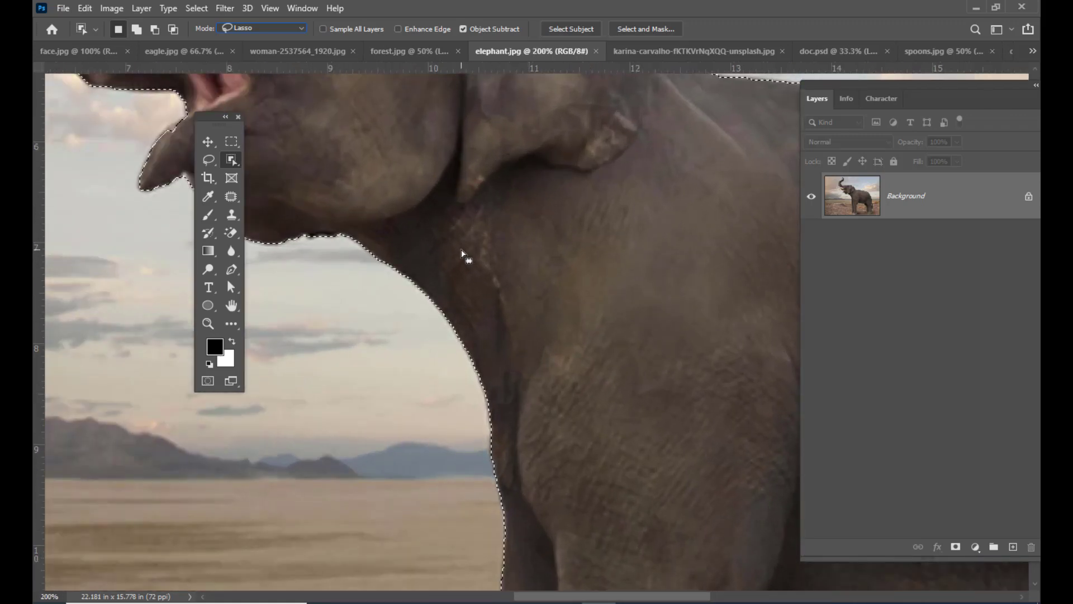
{"action": "left_click_drag", "start_coordinate": [428, 235], "coordinate": [515, 287]}
{"action": "key", "text": "ctrl+z"}
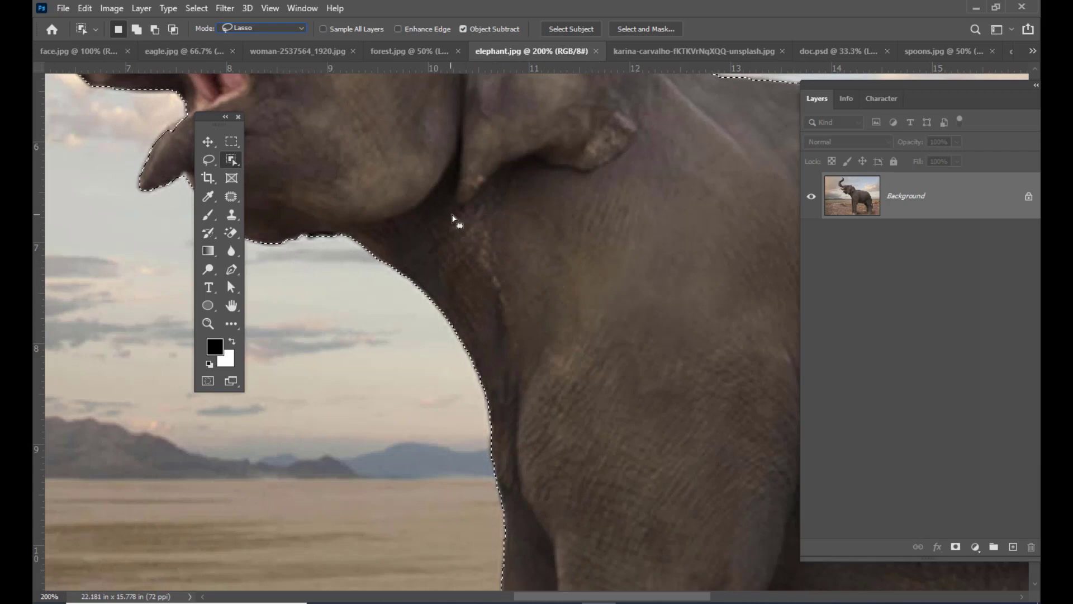
- Add the missed outer edge of the elephant's trunk to the selection with the Object Selection tool in Lasso mode
{"action": "left_click", "coordinate": [211, 141]}
{"action": "key", "text": "space"}
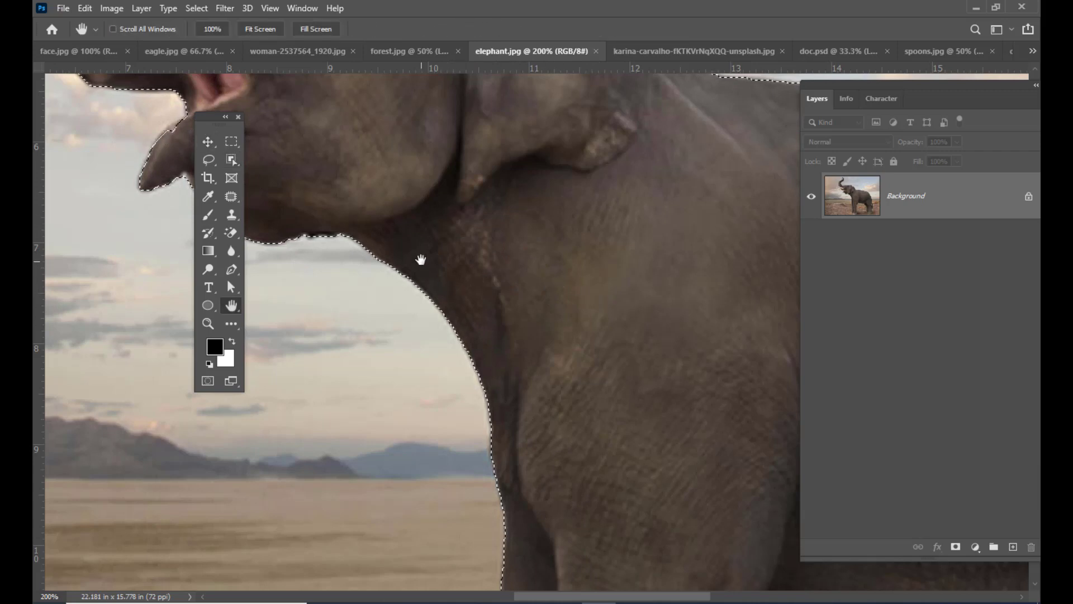
{"action": "left_click_drag", "start_coordinate": [419, 257], "coordinate": [562, 339]}
{"action": "mouse_move", "coordinate": [572, 285]}
{"action": "left_mouse_down"}
{"action": "mouse_move", "coordinate": [579, 331]}
{"action": "mouse_move", "coordinate": [618, 340]}
{"action": "mouse_move", "coordinate": [622, 357]}
{"action": "left_mouse_up"}
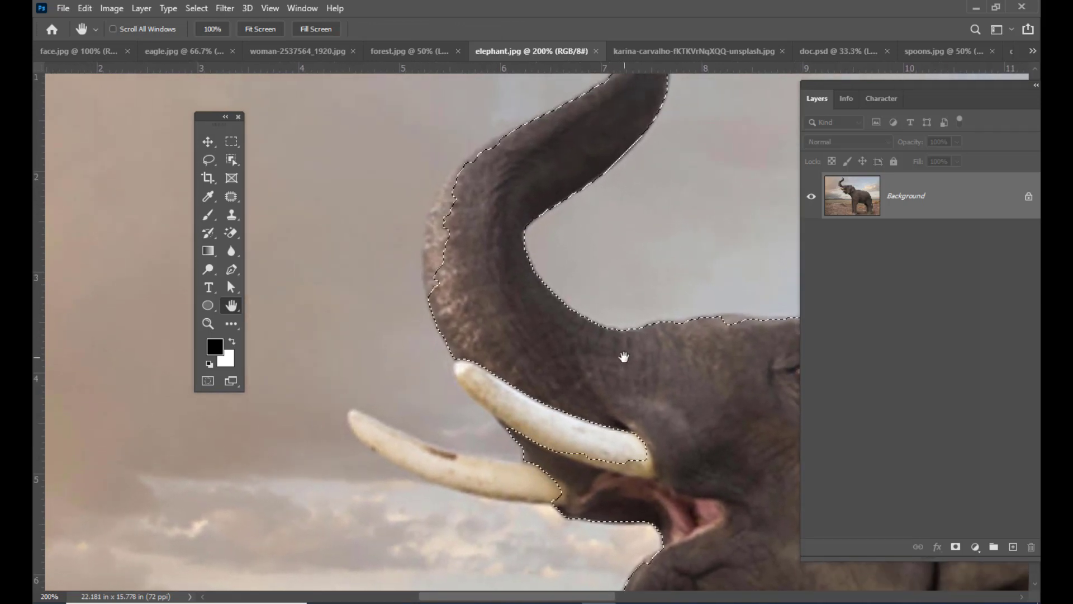
{"action": "left_click_drag", "start_coordinate": [533, 325], "coordinate": [544, 330]}
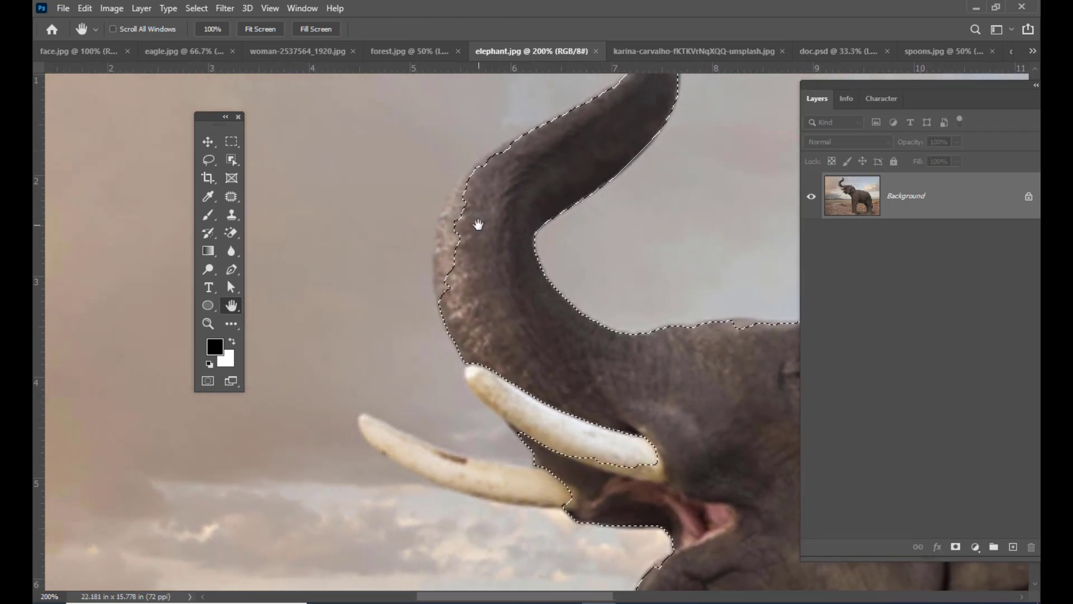
{"action": "left_click_drag", "start_coordinate": [479, 223], "coordinate": [510, 232]}
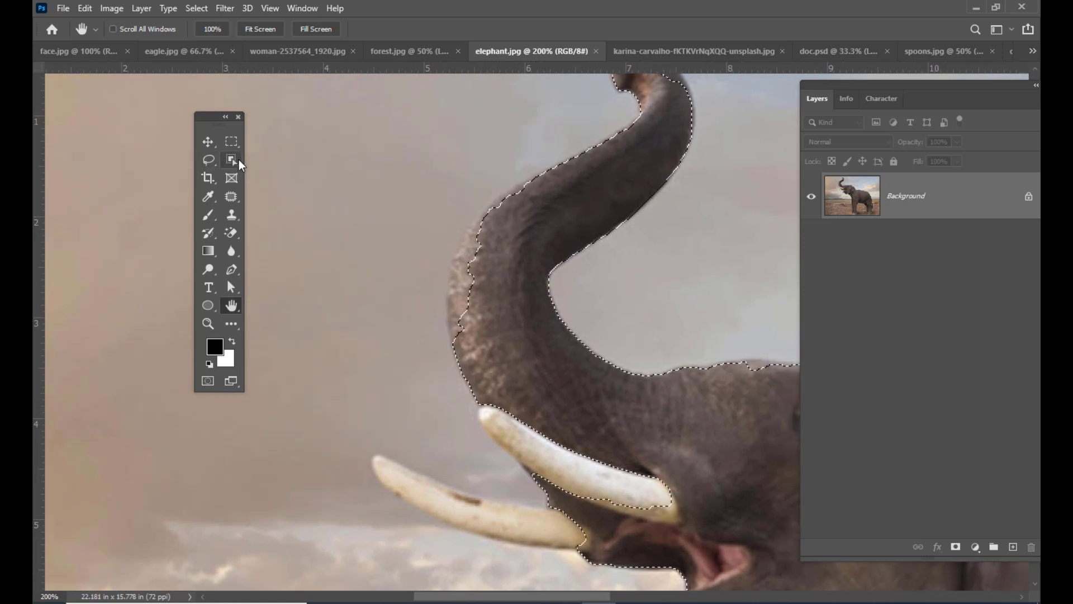
{"action": "left_click", "coordinate": [231, 160]}
{"action": "right_click", "coordinate": [231, 160]}
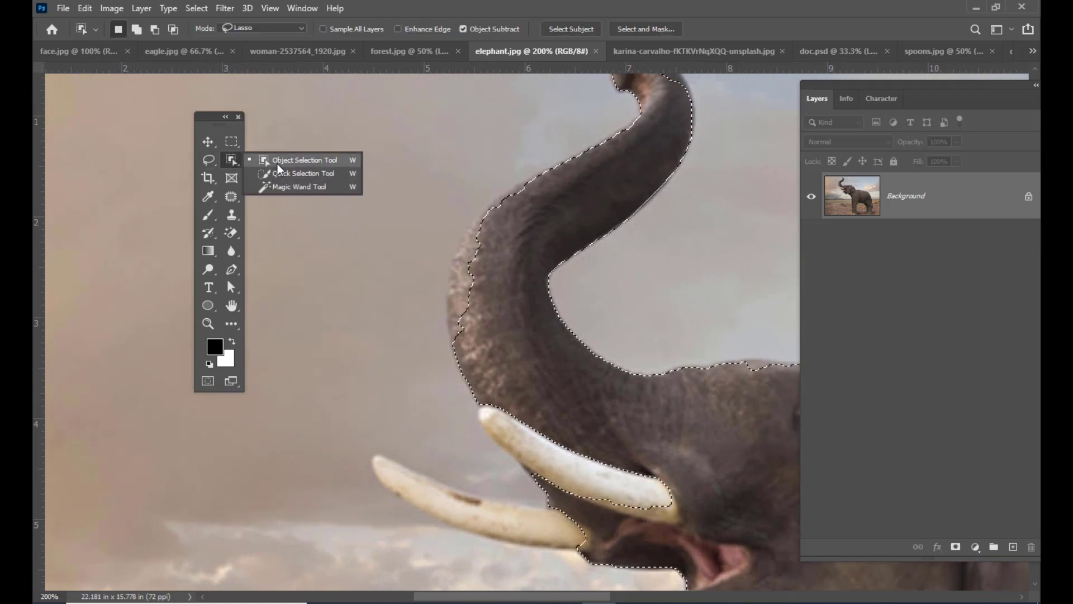
{"action": "left_click", "coordinate": [281, 162]}
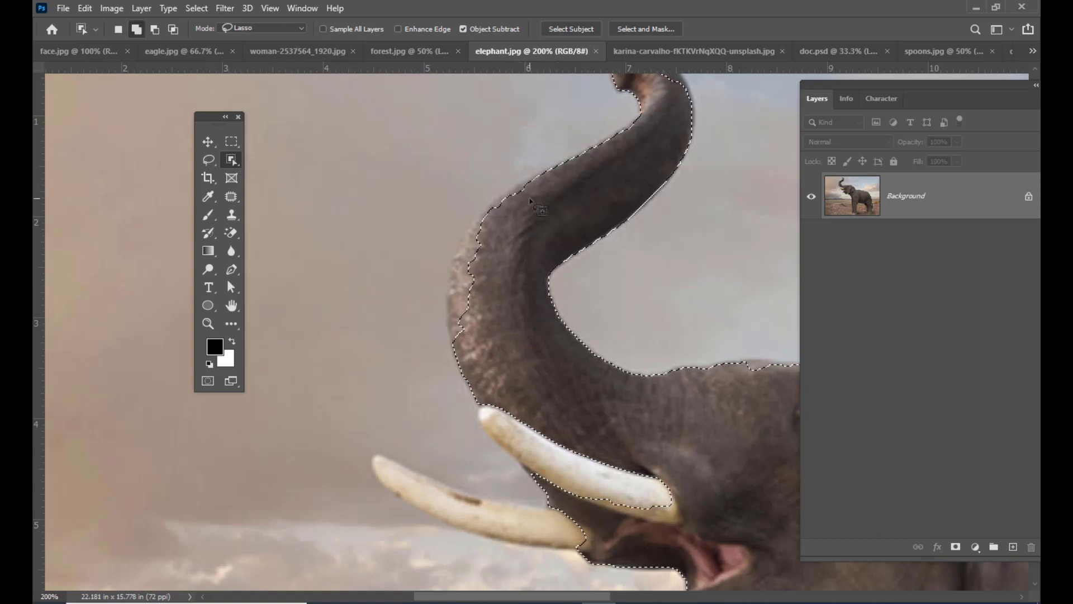
{"action": "mouse_move", "coordinate": [530, 198]}
{"action": "left_mouse_down", "text": "shift"}
{"action": "mouse_move", "coordinate": [543, 176]}
{"action": "mouse_move", "coordinate": [525, 165]}
{"action": "mouse_move", "coordinate": [446, 235]}
{"action": "mouse_move", "coordinate": [432, 301]}
{"action": "mouse_move", "coordinate": [450, 358]}
{"action": "left_mouse_up", "text": "shift"}
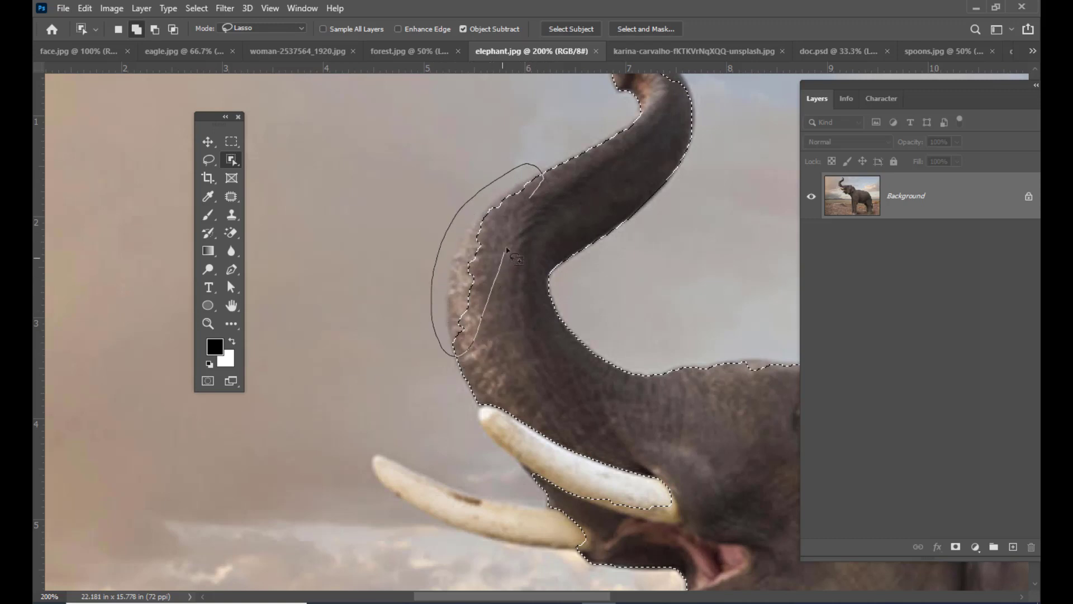
{"action": "left_click_drag", "start_coordinate": [530, 200], "coordinate": [532, 200]}
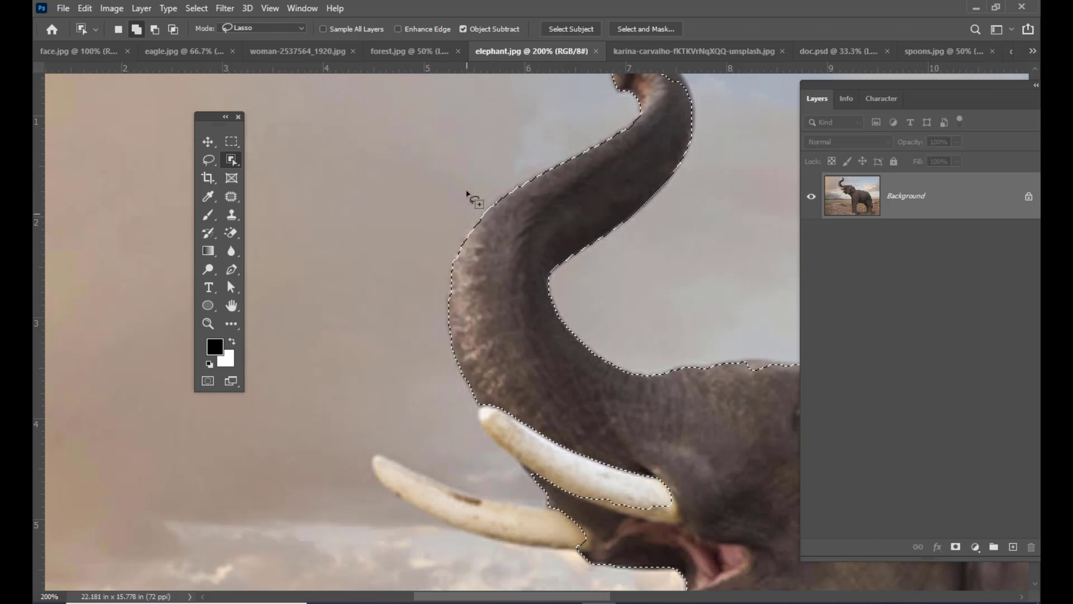
- Add the unselected part of the near tusk and the entire far tusk to the elephant selection
{"action": "scroll", "coordinate": [498, 296], "scroll_direction": "down", "scroll_amount": 3}
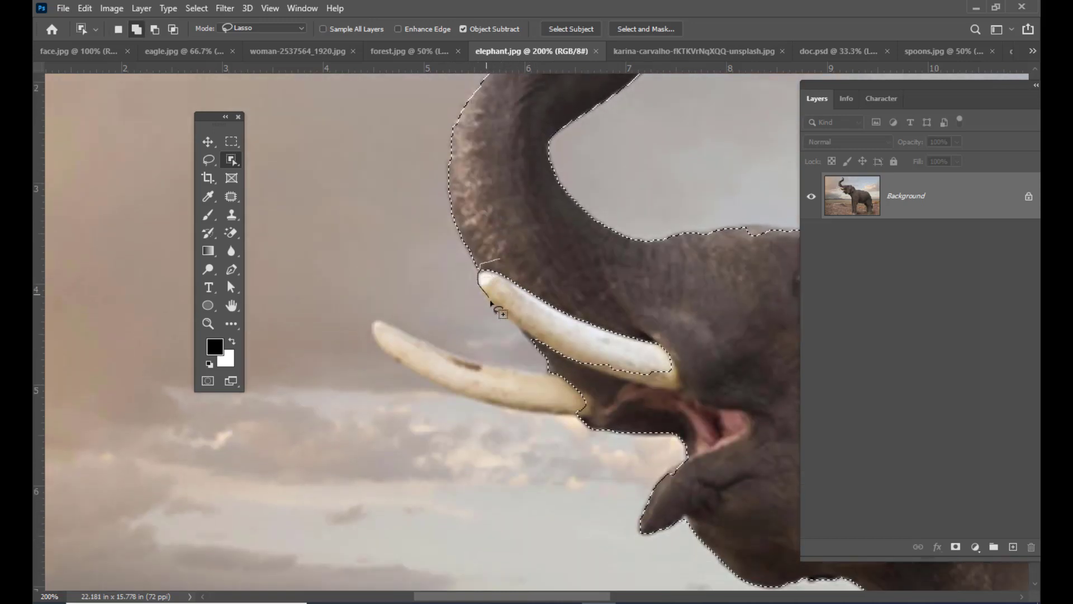
{"action": "mouse_move", "coordinate": [571, 293]}
{"action": "left_mouse_down"}
{"action": "mouse_move", "coordinate": [563, 270]}
{"action": "mouse_move", "coordinate": [564, 360]}
{"action": "left_mouse_up"}
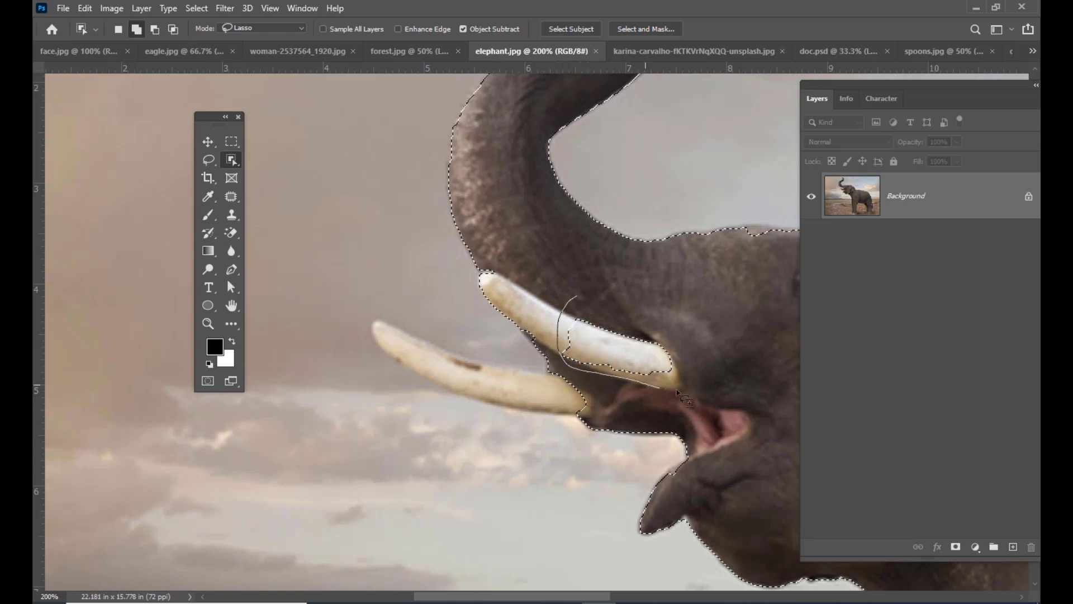
{"action": "left_click_drag", "start_coordinate": [678, 393], "coordinate": [685, 389]}
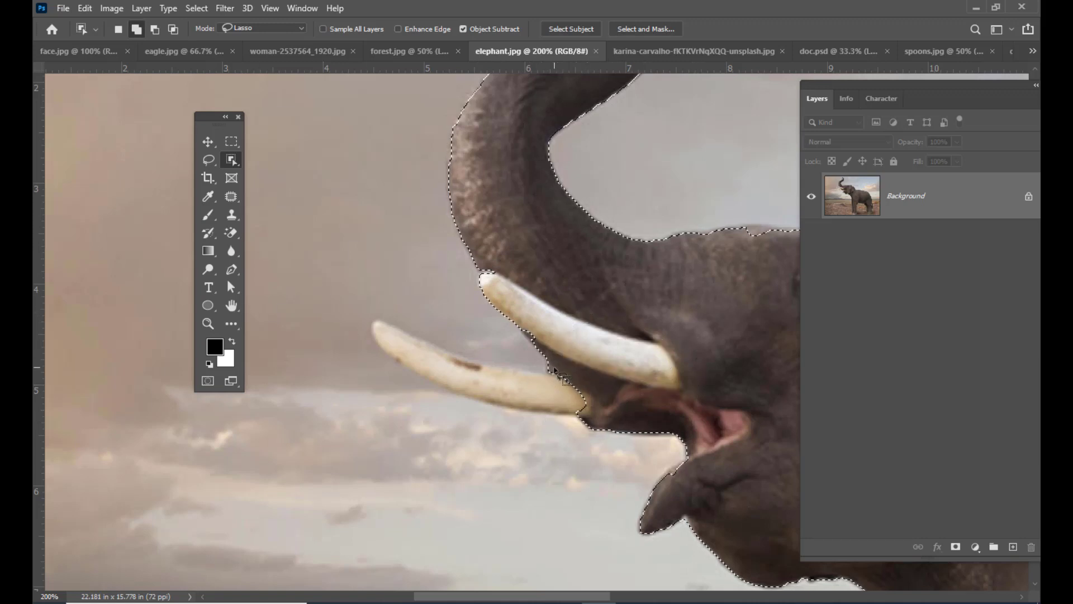
{"action": "mouse_move", "coordinate": [548, 371]}
{"action": "left_mouse_down"}
{"action": "mouse_move", "coordinate": [447, 353]}
{"action": "mouse_move", "coordinate": [378, 317]}
{"action": "left_mouse_up"}
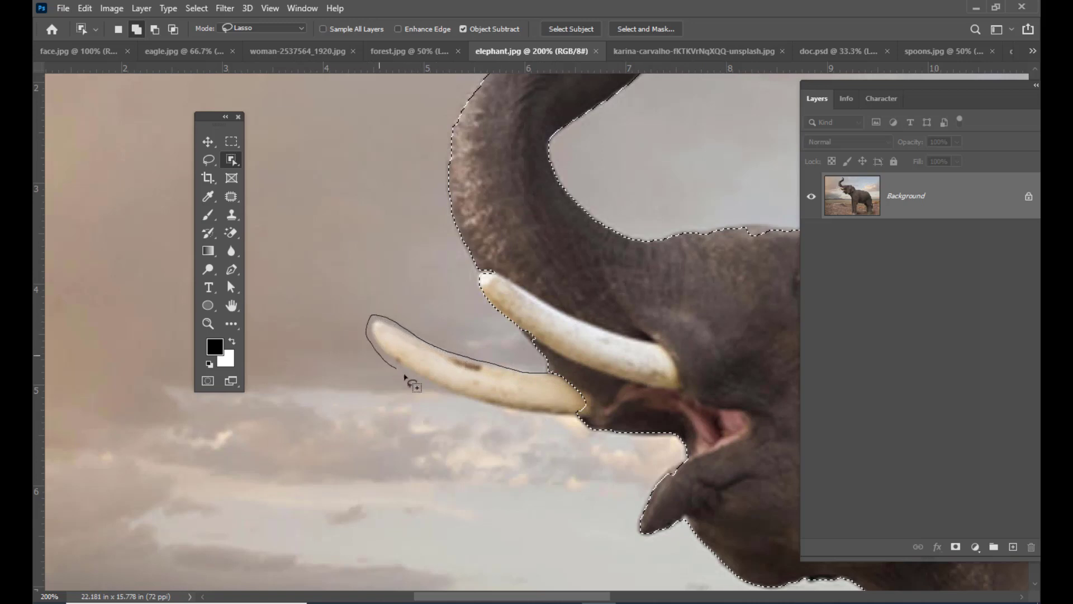
{"action": "mouse_move", "coordinate": [405, 376]}
{"action": "left_mouse_down"}
{"action": "mouse_move", "coordinate": [524, 411]}
{"action": "mouse_move", "coordinate": [601, 390]}
{"action": "left_mouse_up"}
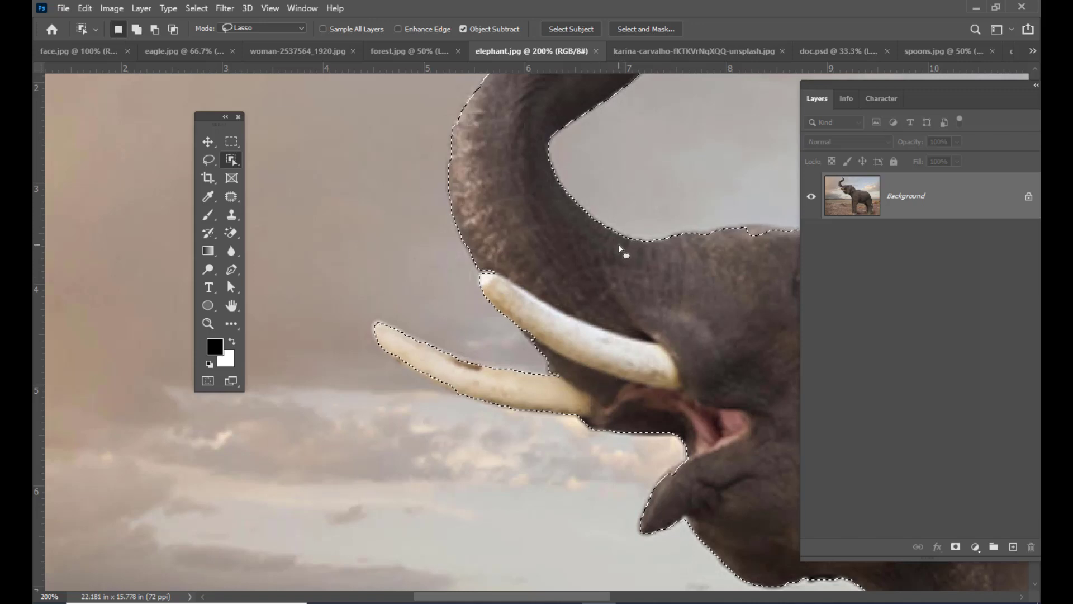
- Add the missed toes of the far hind foot to the selection with the Object Selection tool
{"action": "key", "text": "ctrl+minus"}
{"action": "key", "text": "ctrl+minus"}
{"action": "key", "text": "ctrl+minus"}
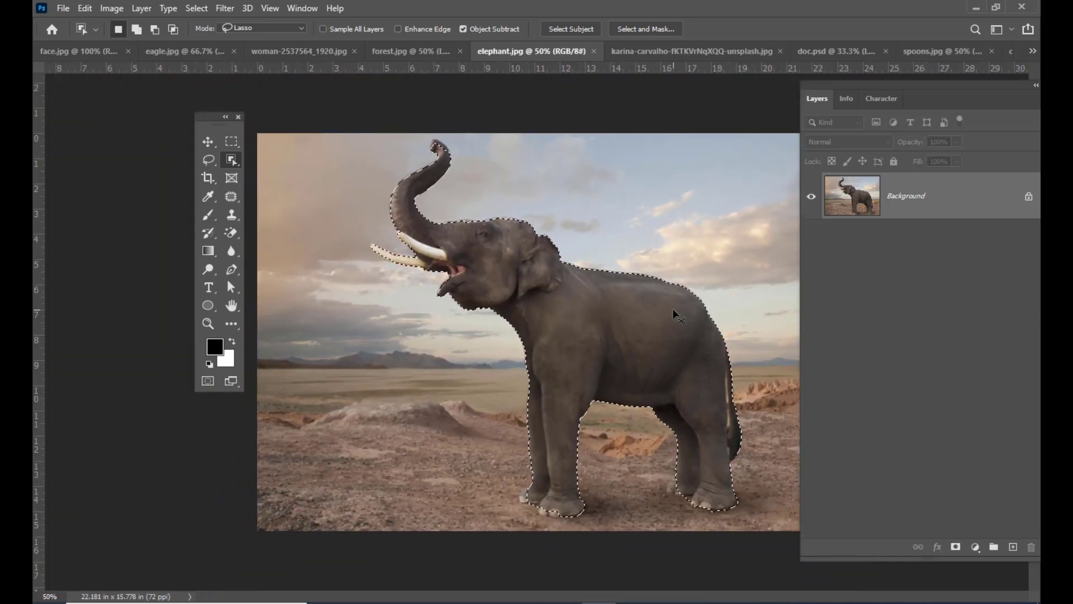
{"action": "key", "text": "ctrl+plus"}
{"action": "key", "text": "ctrl+plus"}
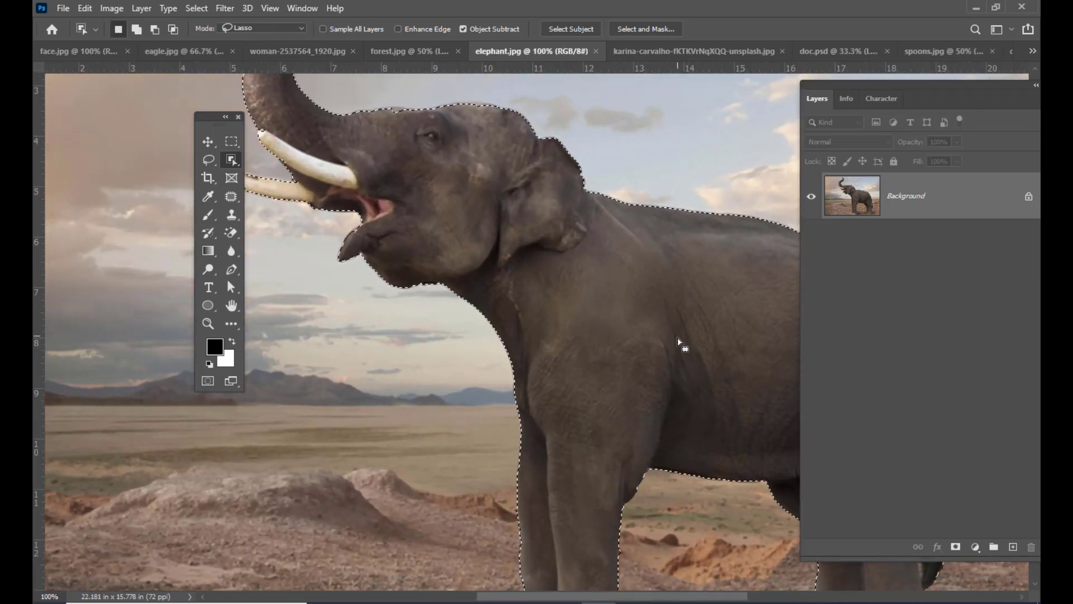
{"action": "key", "text": "space"}
{"action": "left_click_drag", "start_coordinate": [630, 360], "coordinate": [468, 188]}
{"action": "left_click_drag", "start_coordinate": [472, 191], "coordinate": [690, 352]}
{"action": "left_click", "coordinate": [209, 160]}
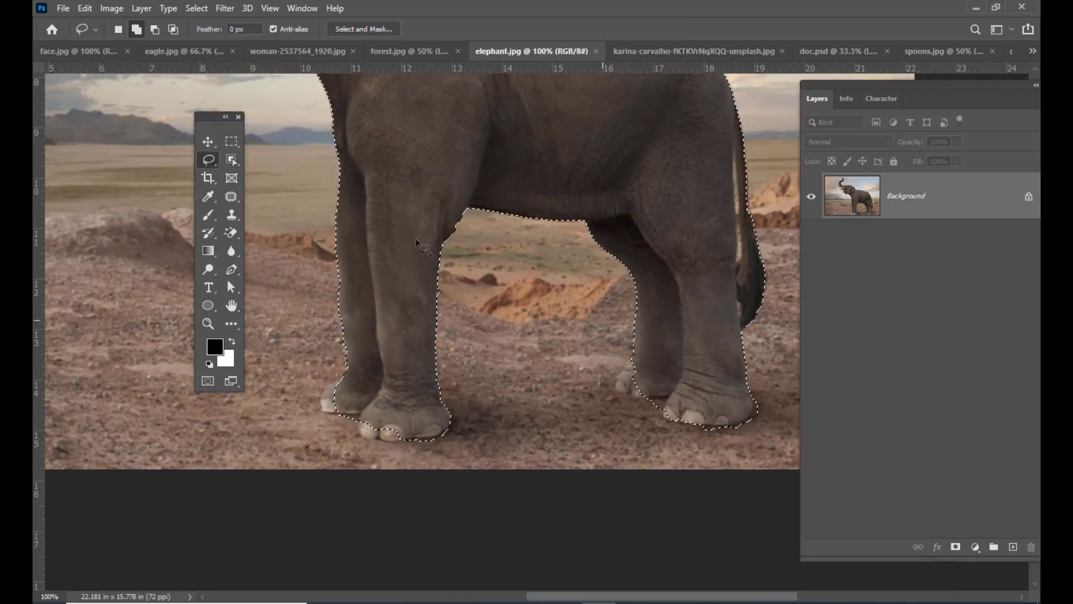
{"action": "left_click_drag", "start_coordinate": [233, 160], "coordinate": [232, 160]}
{"action": "left_click", "coordinate": [262, 161]}
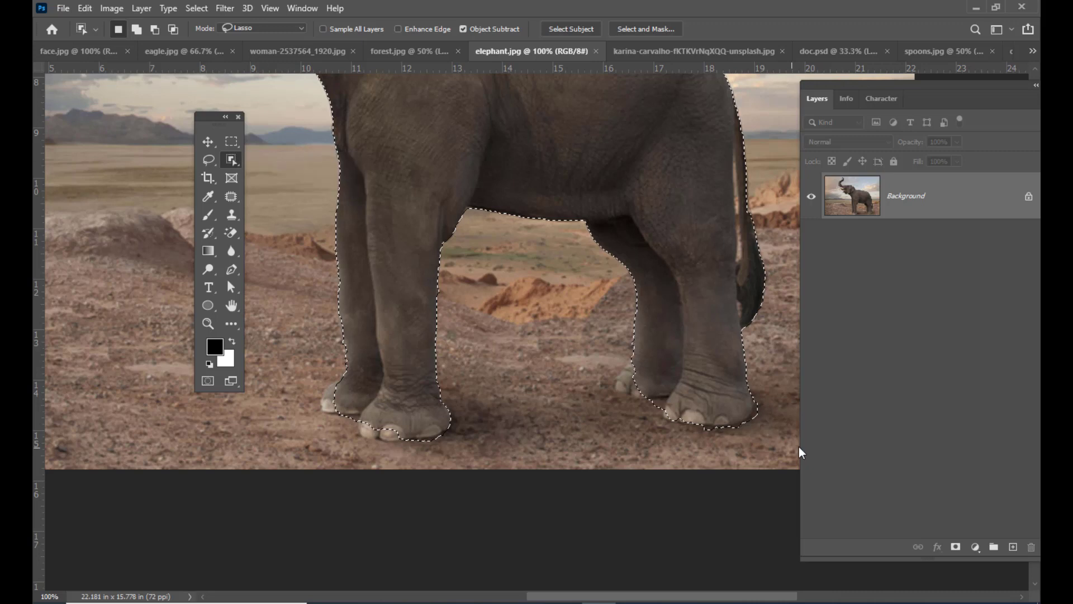
{"action": "key", "text": "shift"}
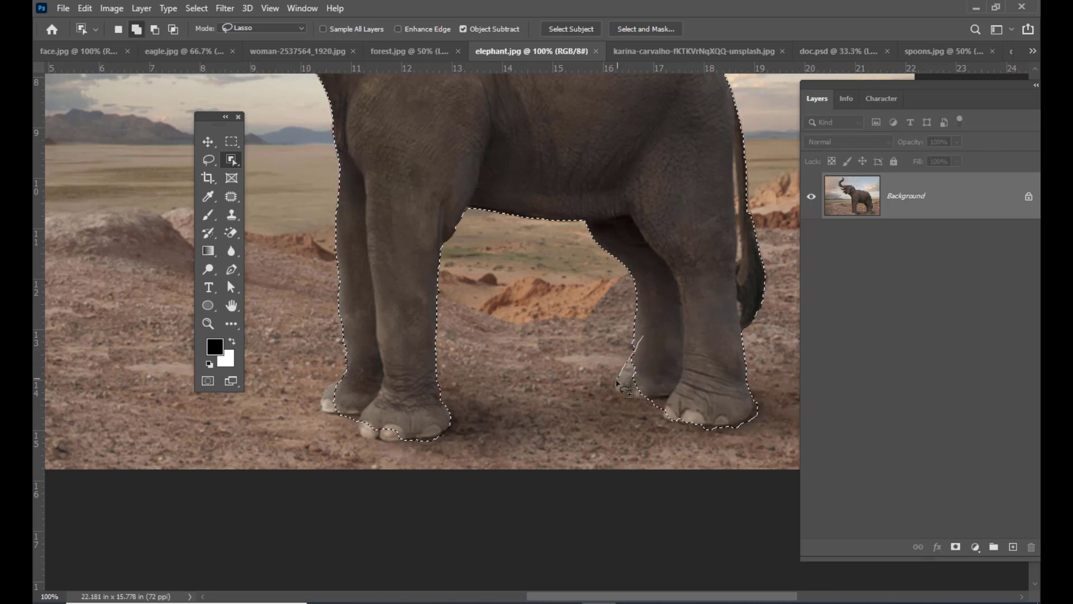
{"action": "left_click_drag", "start_coordinate": [640, 398], "coordinate": [673, 369]}
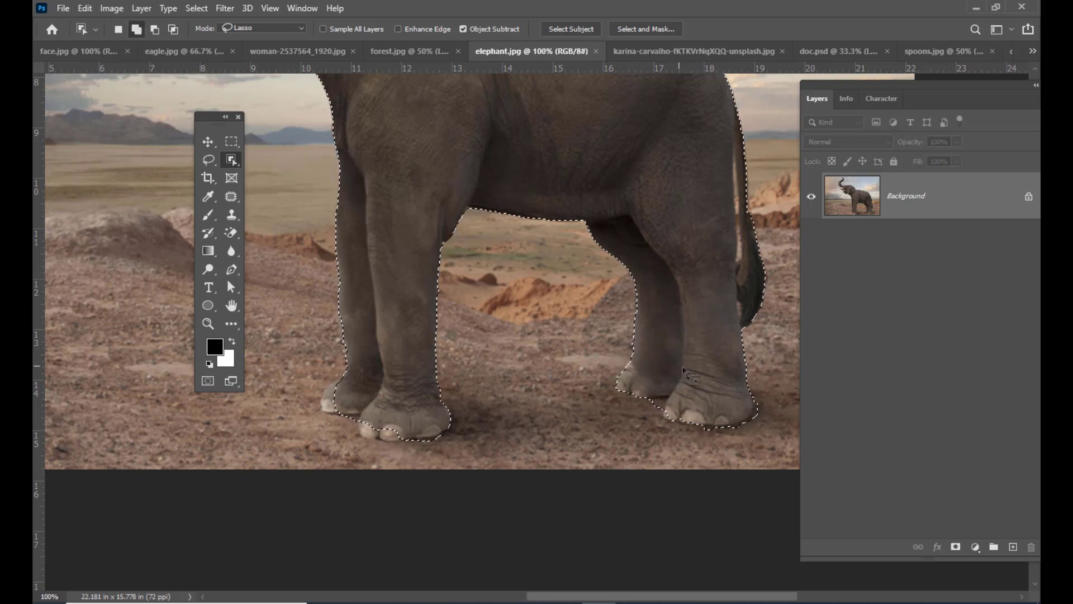
- Add the missed toes of both front feet to the elephant selection
{"action": "left_click_drag", "start_coordinate": [354, 374], "coordinate": [359, 413]}
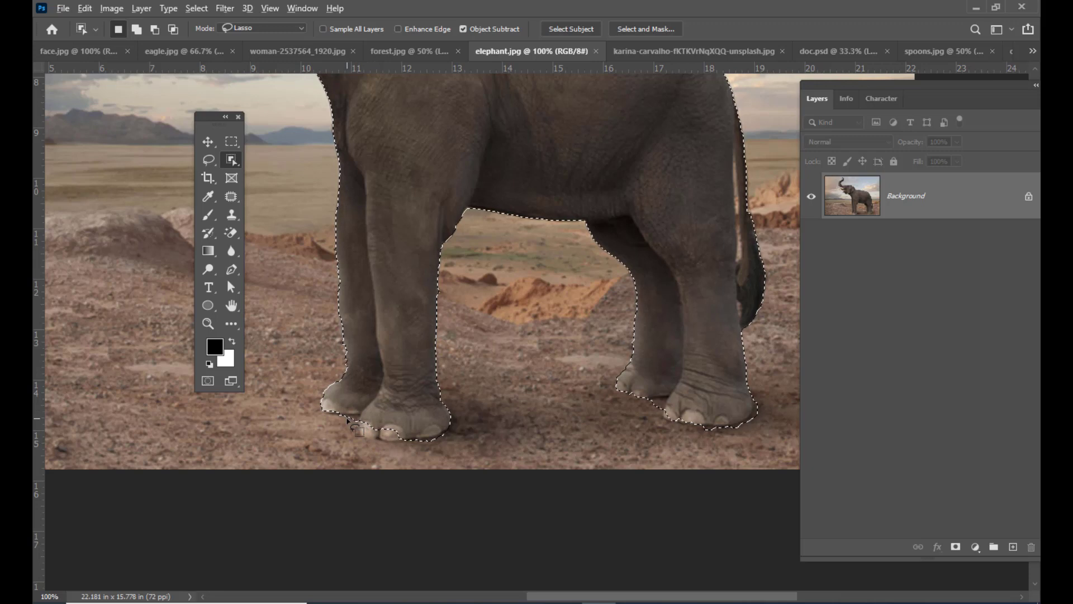
{"action": "key", "text": "alt"}
{"action": "mouse_move", "coordinate": [349, 419]}
{"action": "left_mouse_down"}
{"action": "mouse_move", "coordinate": [367, 415]}
{"action": "mouse_move", "coordinate": [348, 418]}
{"action": "mouse_move", "coordinate": [358, 418]}
{"action": "left_mouse_up"}
{"action": "key", "text": "shift"}
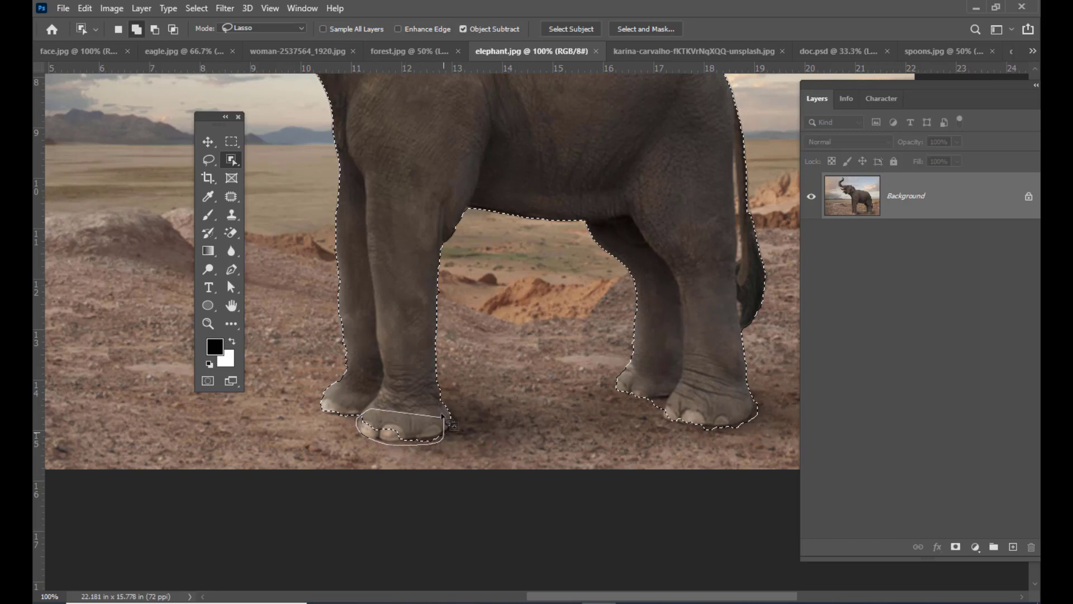
{"action": "left_click_drag", "start_coordinate": [451, 423], "coordinate": [449, 420]}
- Subtract the background gap between the elephant's tail and hind leg from the selection with the Object Selection tool
{"action": "scroll", "coordinate": [551, 318], "scroll_direction": "up", "scroll_amount": 3}
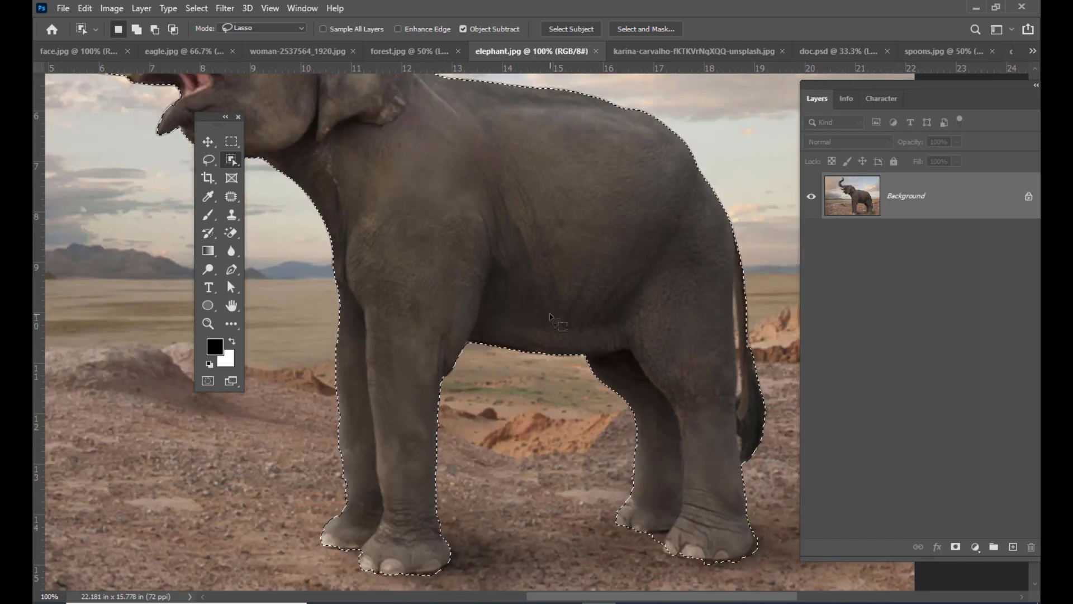
{"action": "key", "text": "ctrl+minus"}
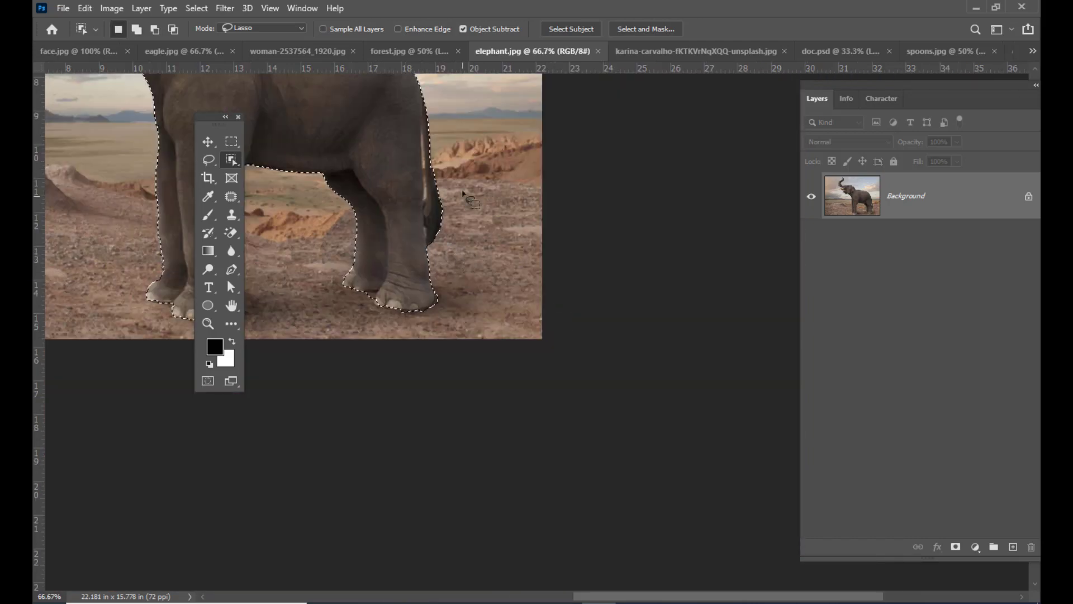
{"action": "scroll", "coordinate": [463, 194], "scroll_direction": "up", "scroll_amount": 3}
{"action": "key", "text": "ctrl+plus"}
{"action": "key", "text": "ctrl+plus"}
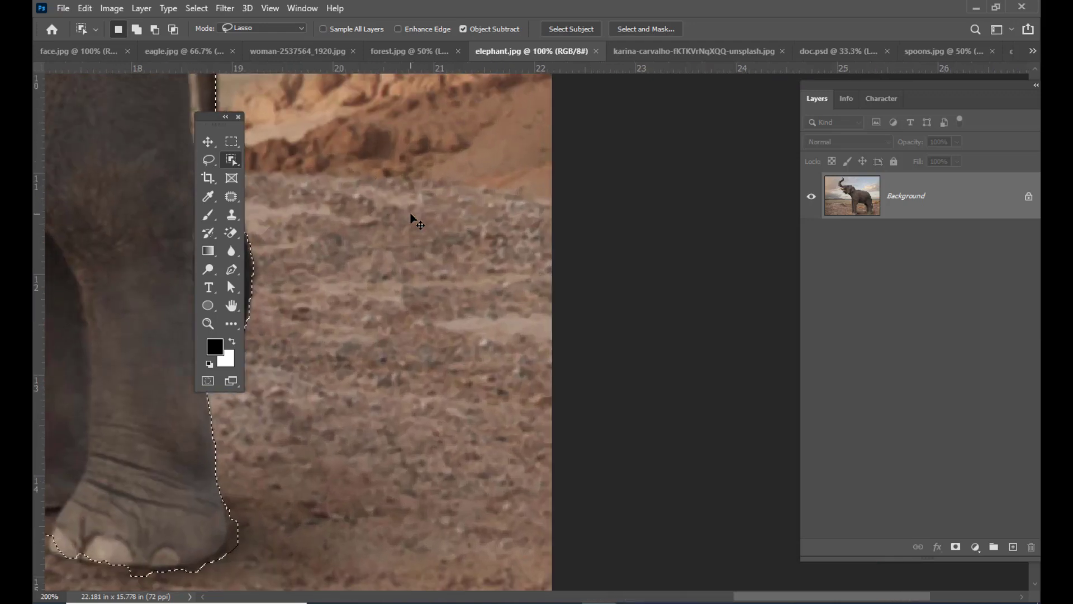
{"action": "key", "text": "space"}
{"action": "left_click_drag", "start_coordinate": [403, 254], "coordinate": [502, 387]}
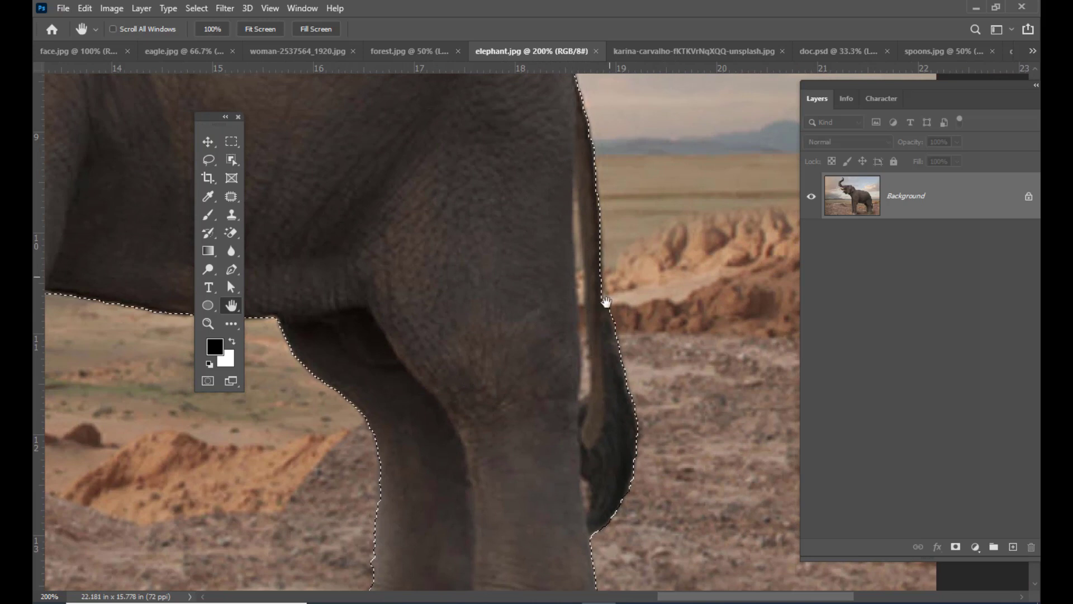
{"action": "left_click_drag", "start_coordinate": [235, 163], "coordinate": [265, 162]}
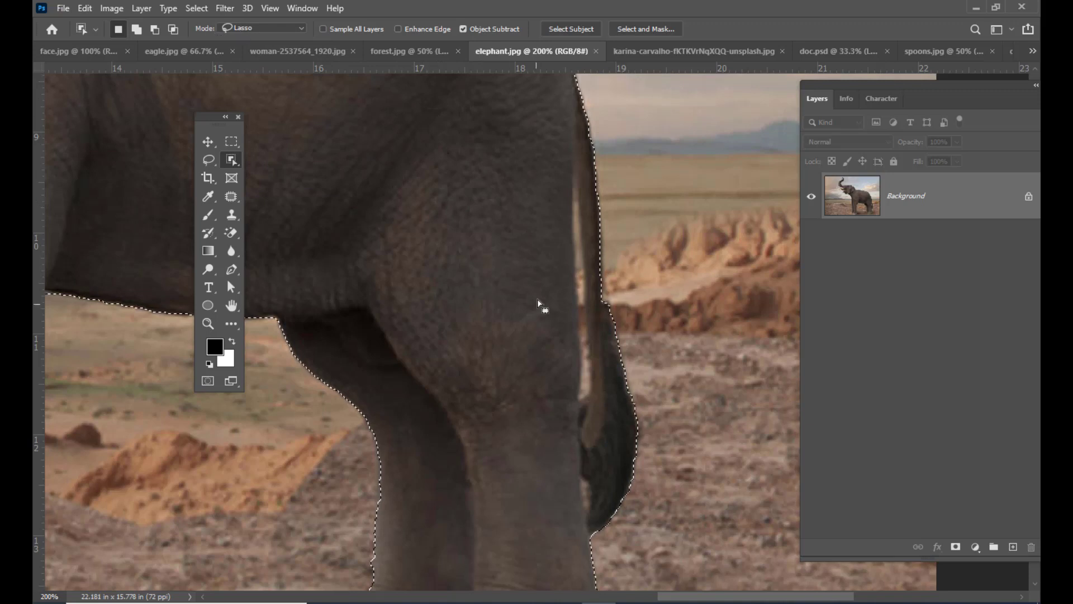
{"action": "left_click_drag", "start_coordinate": [581, 161], "coordinate": [582, 182]}
{"action": "key", "text": "alt"}
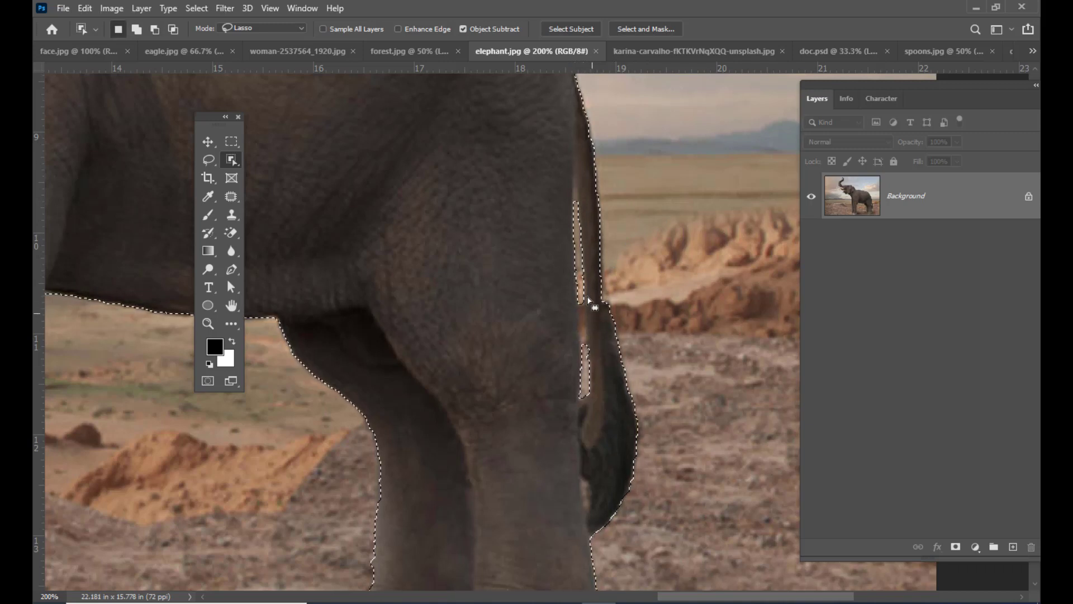
- Subtract the remaining background strip between the two tail gaps from the selection with the Lasso tool
{"action": "left_click_drag", "start_coordinate": [210, 160], "coordinate": [253, 163]}
{"action": "key", "text": "shift"}
{"action": "key", "text": "alt"}
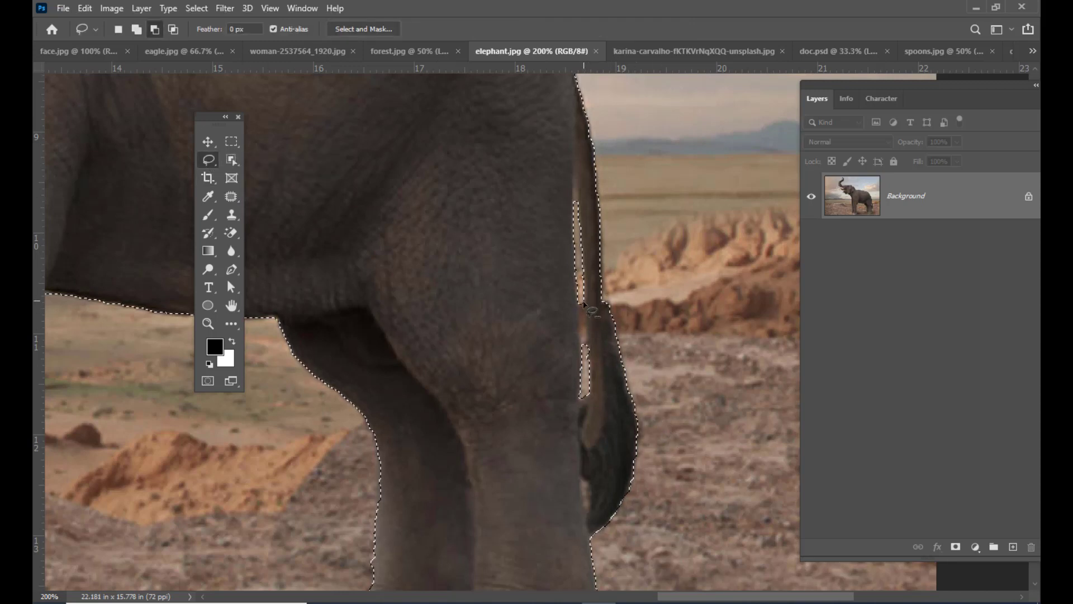
{"action": "left_click_drag", "start_coordinate": [583, 302], "coordinate": [587, 314]}
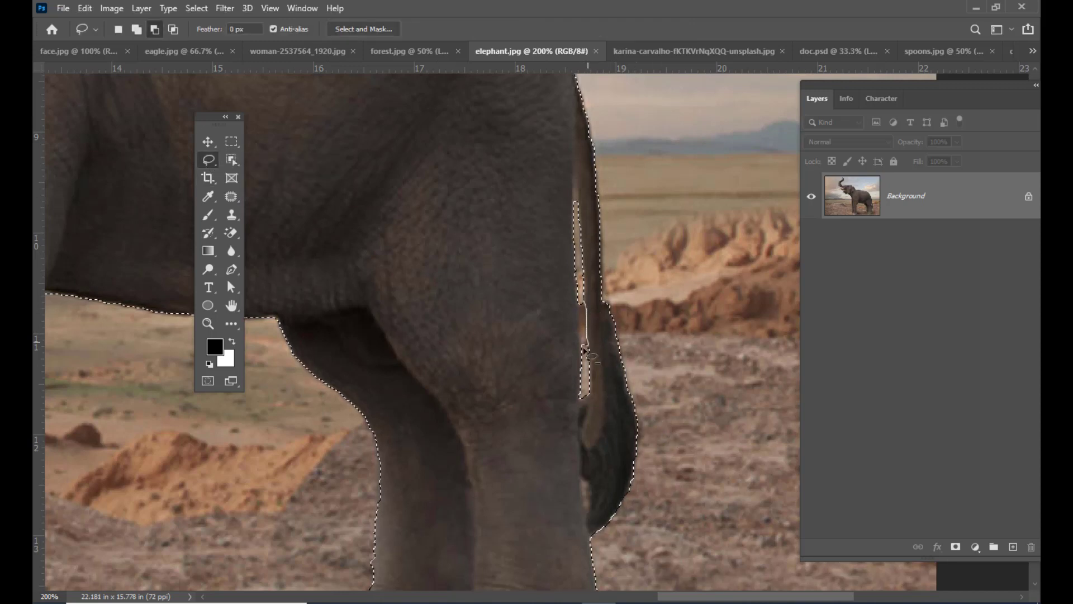
{"action": "left_click_drag", "start_coordinate": [587, 315], "coordinate": [584, 303]}
- Subtract the small background area enclosed at the tip of the elephant's trunk from the selection with the Lasso tool
{"action": "key", "text": "ctrl+minus"}
{"action": "key", "text": "ctrl+minus"}
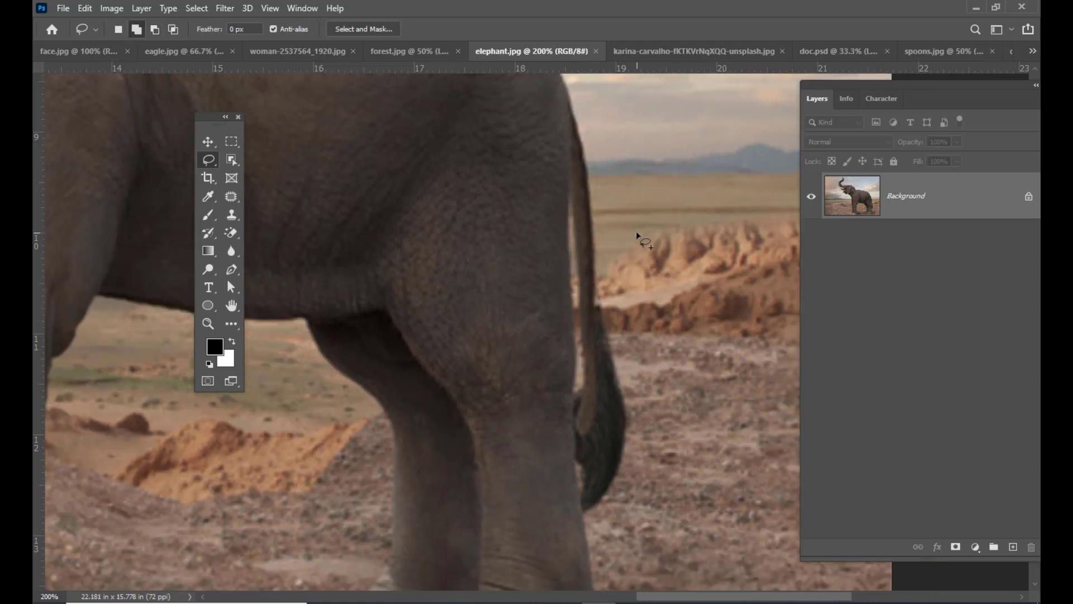
{"action": "key", "text": "h"}
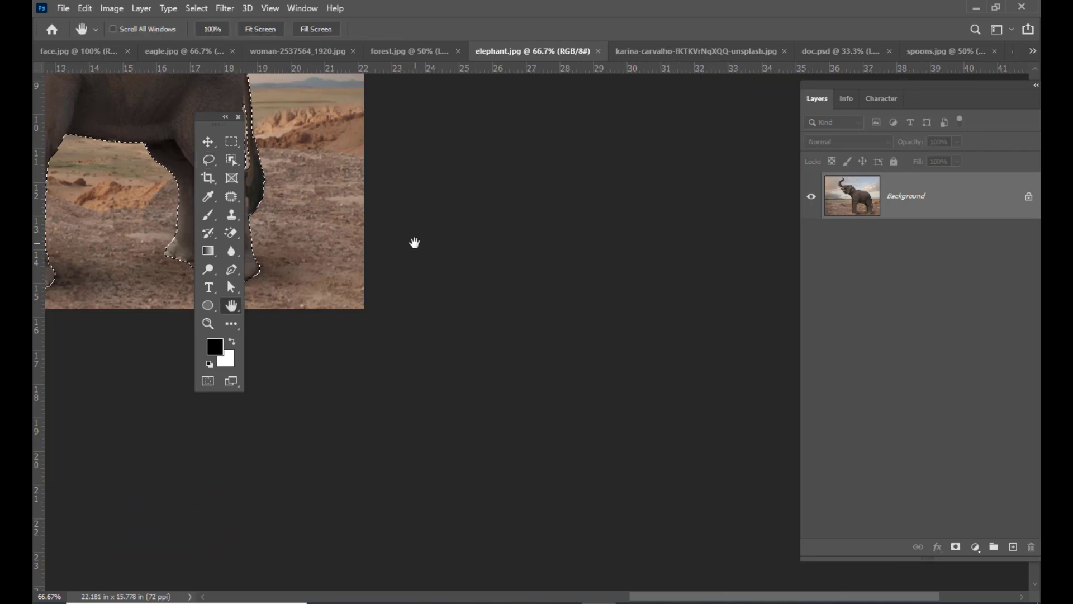
{"action": "left_click_drag", "start_coordinate": [414, 242], "coordinate": [602, 376]}
{"action": "left_click_drag", "start_coordinate": [603, 320], "coordinate": [597, 324]}
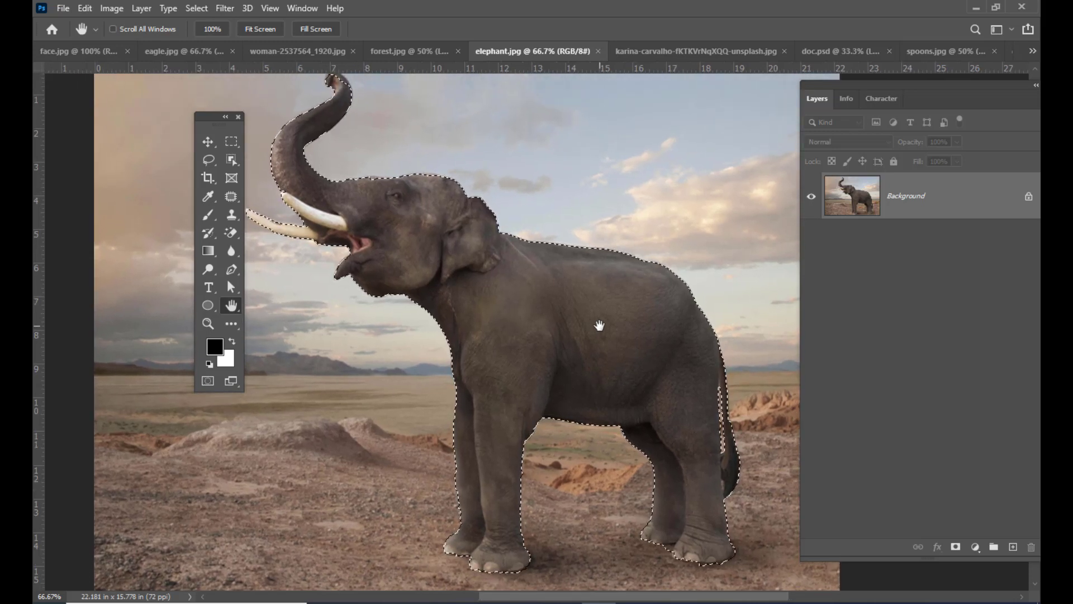
{"action": "left_click_drag", "start_coordinate": [576, 320], "coordinate": [575, 367]}
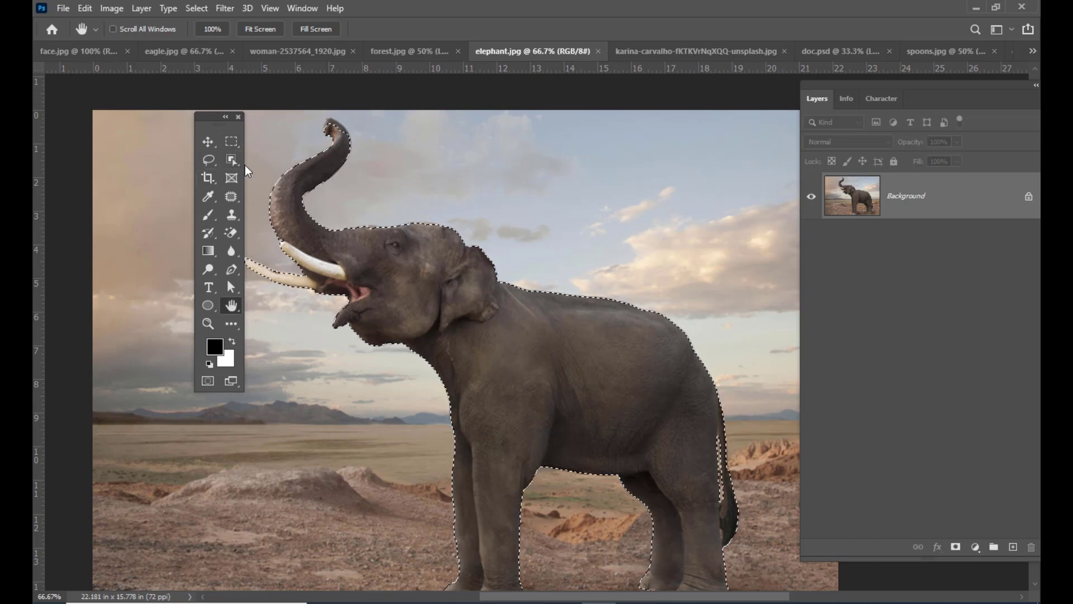
{"action": "left_click", "coordinate": [211, 159]}
{"action": "left_click", "coordinate": [262, 158]}
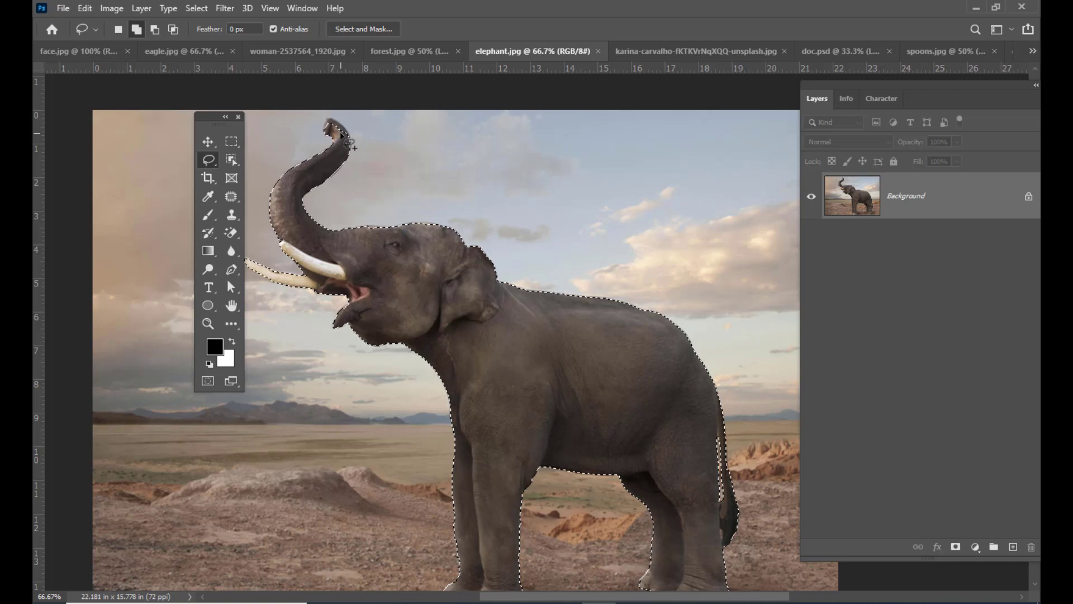
{"action": "key", "text": "alt"}
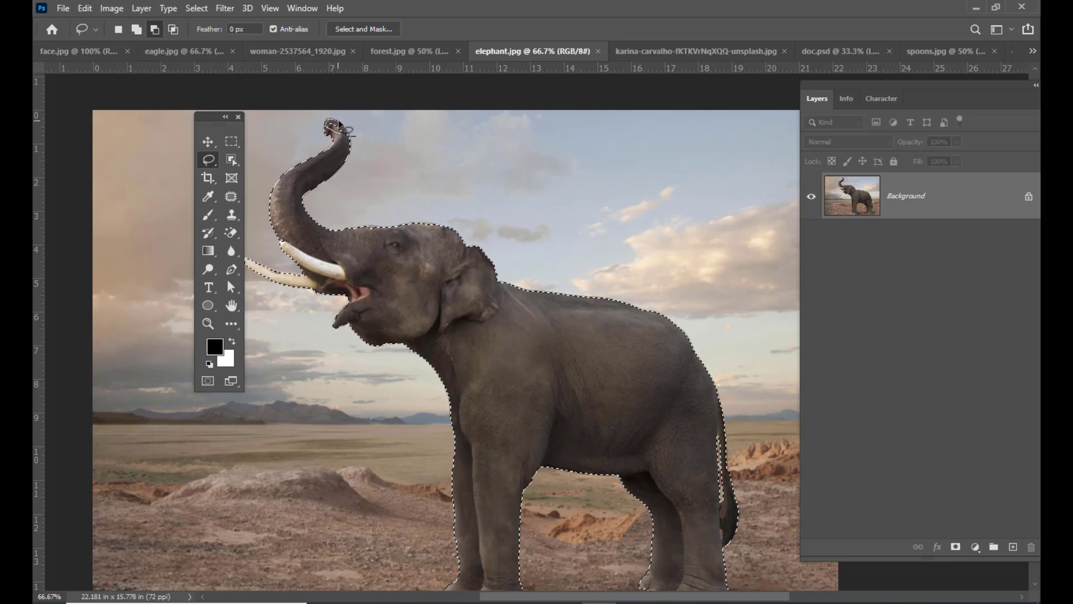
{"action": "left_click_drag", "start_coordinate": [344, 135], "coordinate": [326, 126]}
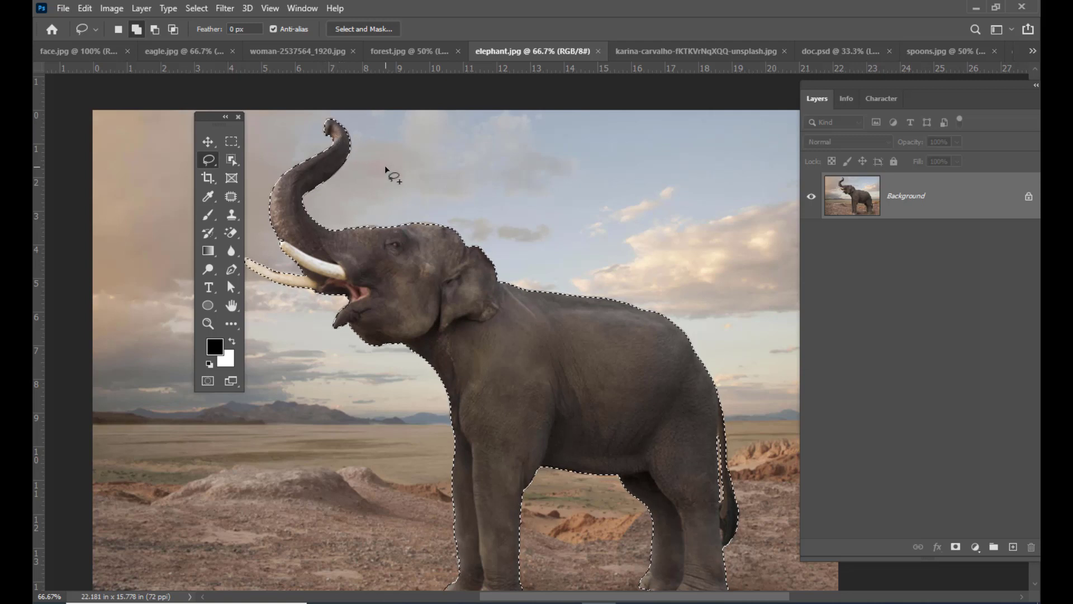
- Move the selected elephant cutout into forest.jpg, placing it in front of the first elephant
{"action": "key", "text": "v"}
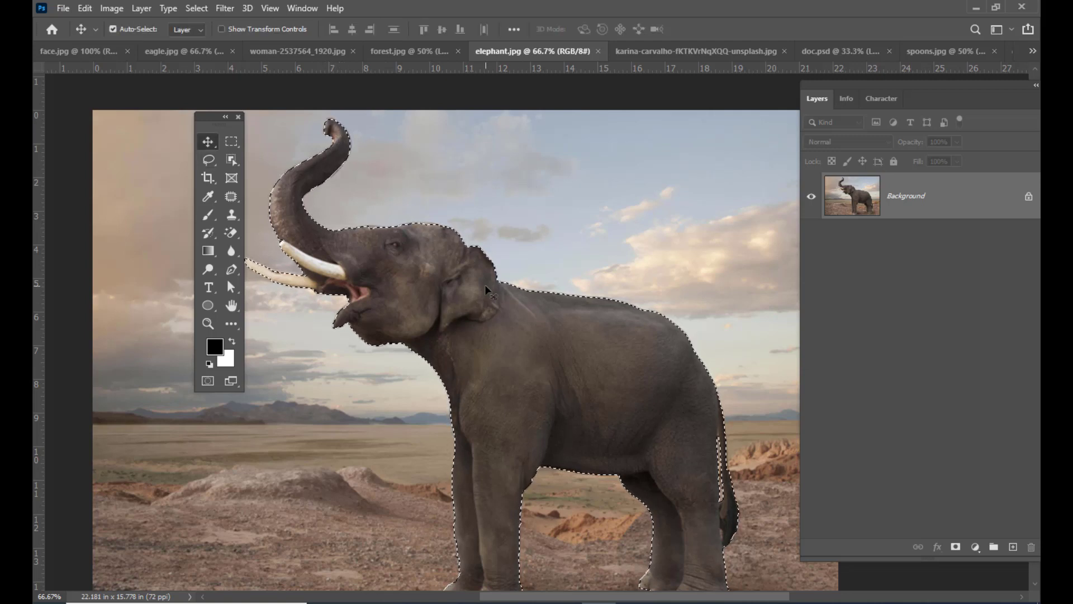
{"action": "left_click_drag", "start_coordinate": [542, 338], "coordinate": [622, 387]}
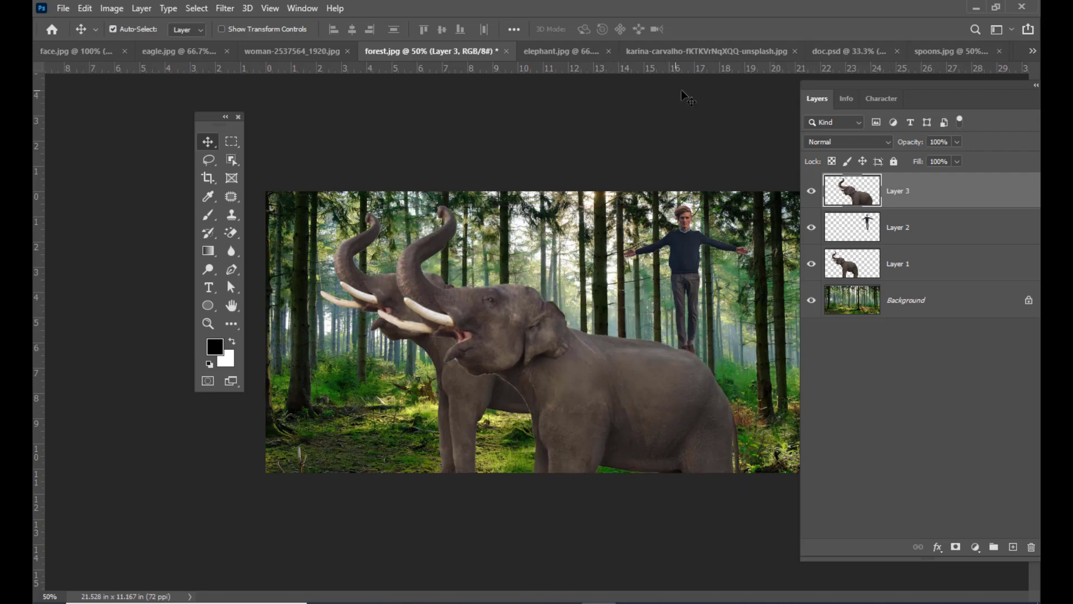
- Switch to the photo of the man levitating above the rock and clear its existing selection
{"action": "left_click", "coordinate": [690, 50]}
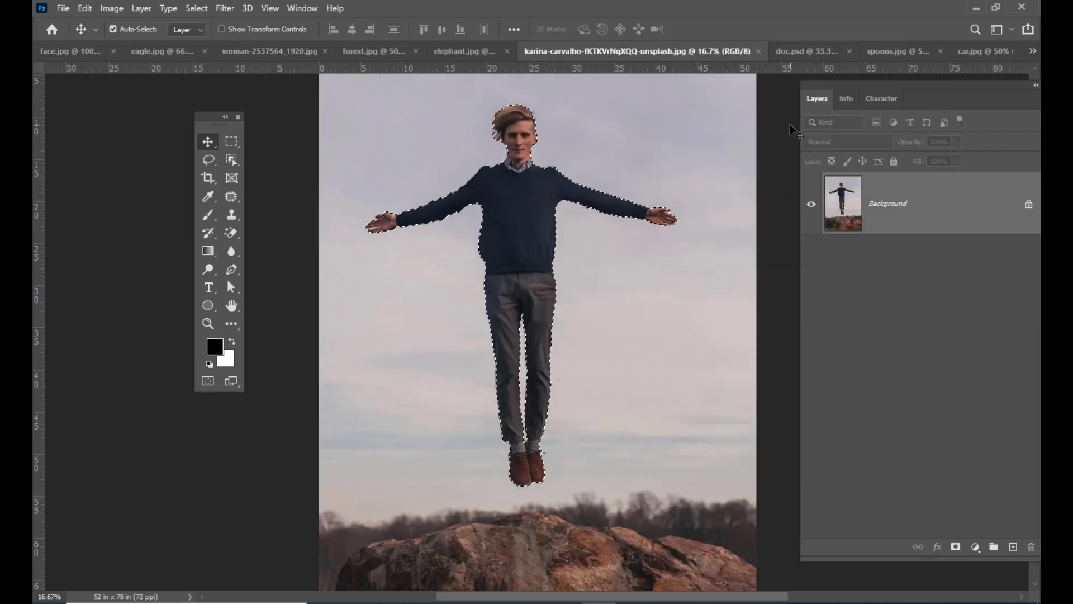
{"action": "key", "text": "ctrl+d"}
{"action": "scroll", "coordinate": [610, 216], "scroll_direction": "up", "scroll_amount": 1}
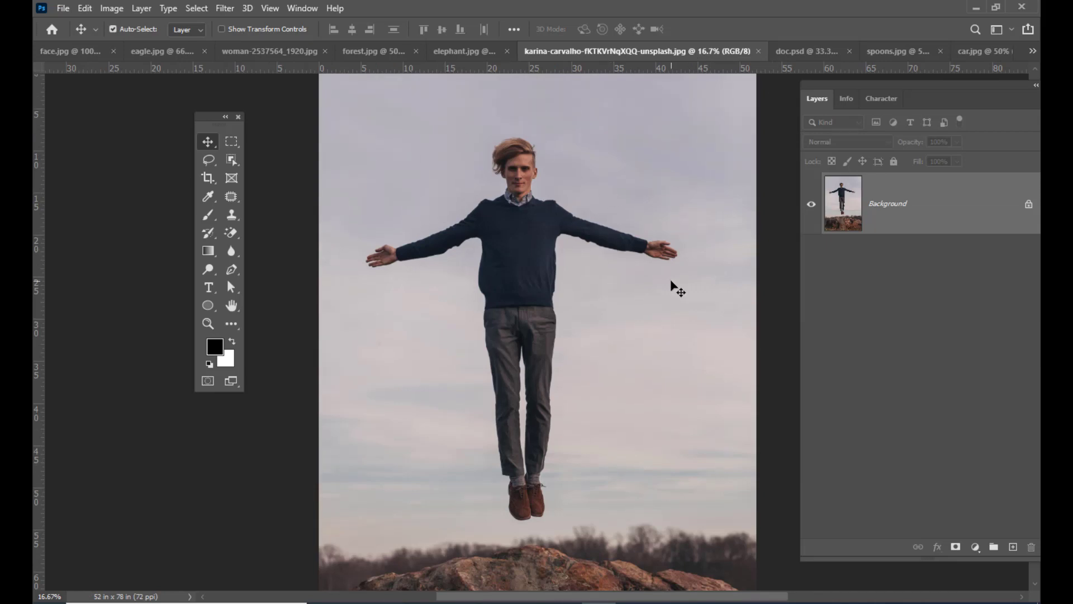
- Select the levitating man by outlining him with the Object Selection tool in Lasso mode
{"action": "left_click", "coordinate": [229, 160]}
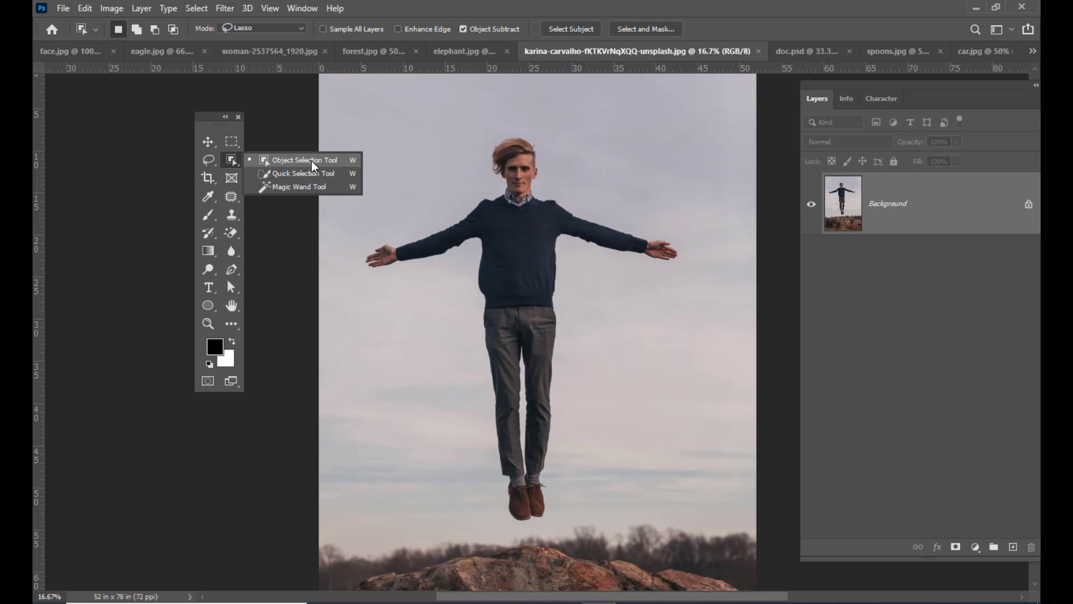
{"action": "left_click", "coordinate": [345, 161]}
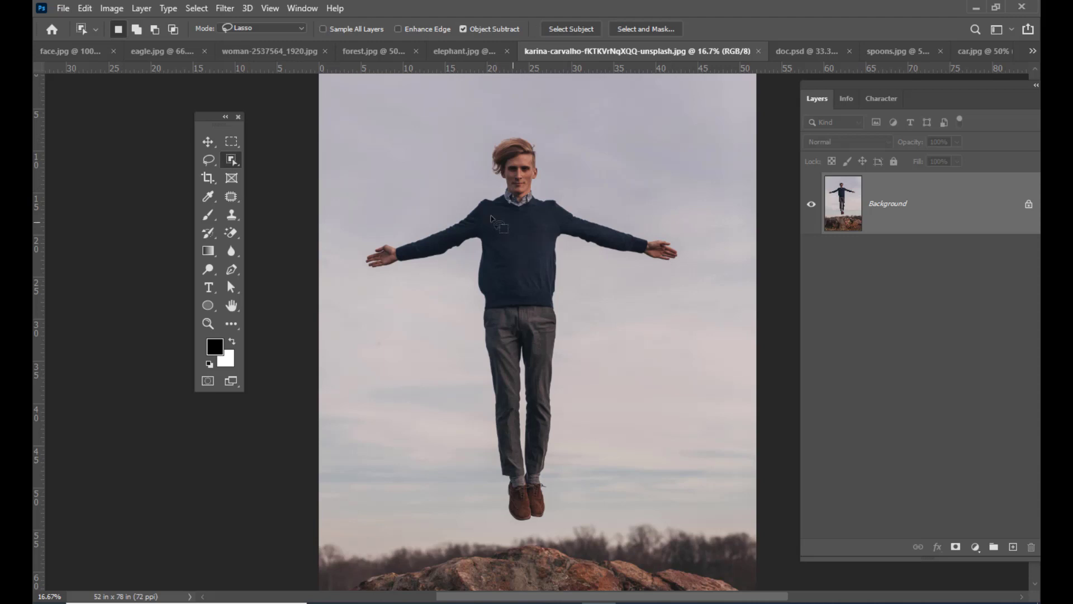
{"action": "left_click", "coordinate": [252, 30]}
{"action": "left_click", "coordinate": [244, 50]}
{"action": "mouse_move", "coordinate": [421, 187]}
{"action": "left_mouse_down"}
{"action": "mouse_move", "coordinate": [436, 142]}
{"action": "mouse_move", "coordinate": [504, 111]}
{"action": "mouse_move", "coordinate": [597, 143]}
{"action": "mouse_move", "coordinate": [661, 177]}
{"action": "mouse_move", "coordinate": [708, 224]}
{"action": "mouse_move", "coordinate": [707, 284]}
{"action": "mouse_move", "coordinate": [616, 316]}
{"action": "mouse_move", "coordinate": [580, 488]}
{"action": "mouse_move", "coordinate": [560, 528]}
{"action": "mouse_move", "coordinate": [493, 533]}
{"action": "mouse_move", "coordinate": [408, 444]}
{"action": "mouse_move", "coordinate": [399, 347]}
{"action": "mouse_move", "coordinate": [349, 268]}
{"action": "mouse_move", "coordinate": [366, 219]}
{"action": "mouse_move", "coordinate": [422, 189]}
{"action": "left_mouse_up"}
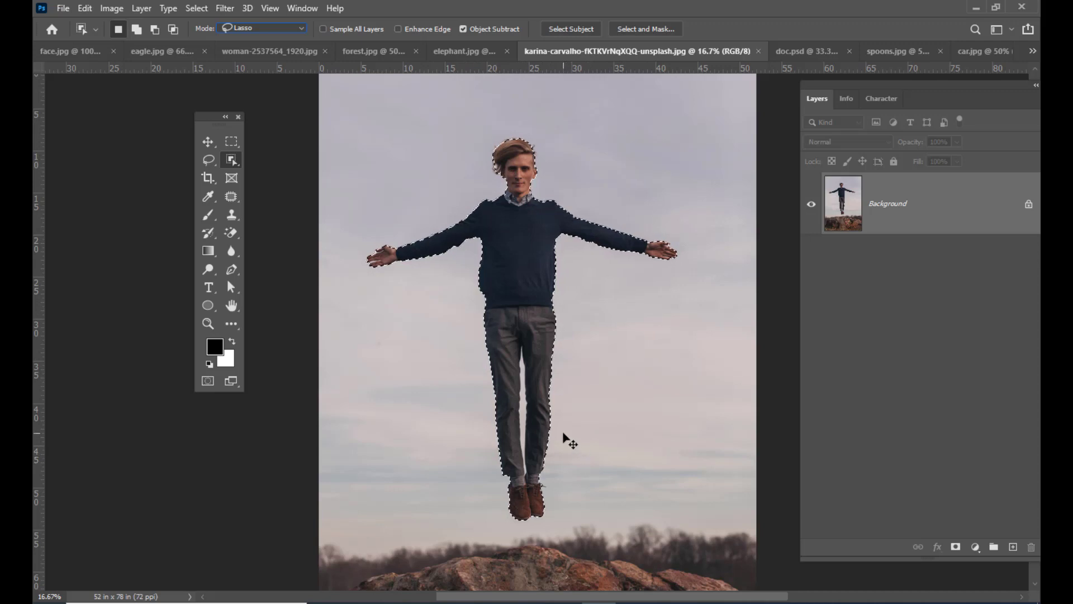
- Subtract the sky gap between the man's legs from the selection with the Object Selection tool
{"action": "key", "text": "ctrl+plus"}
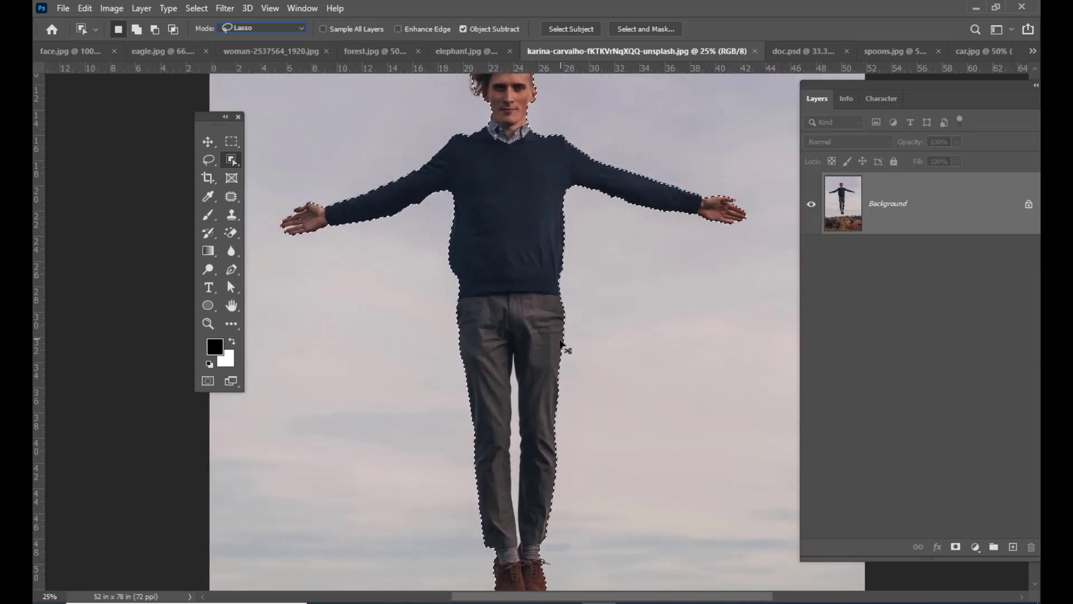
{"action": "key", "text": "ctrl+plus"}
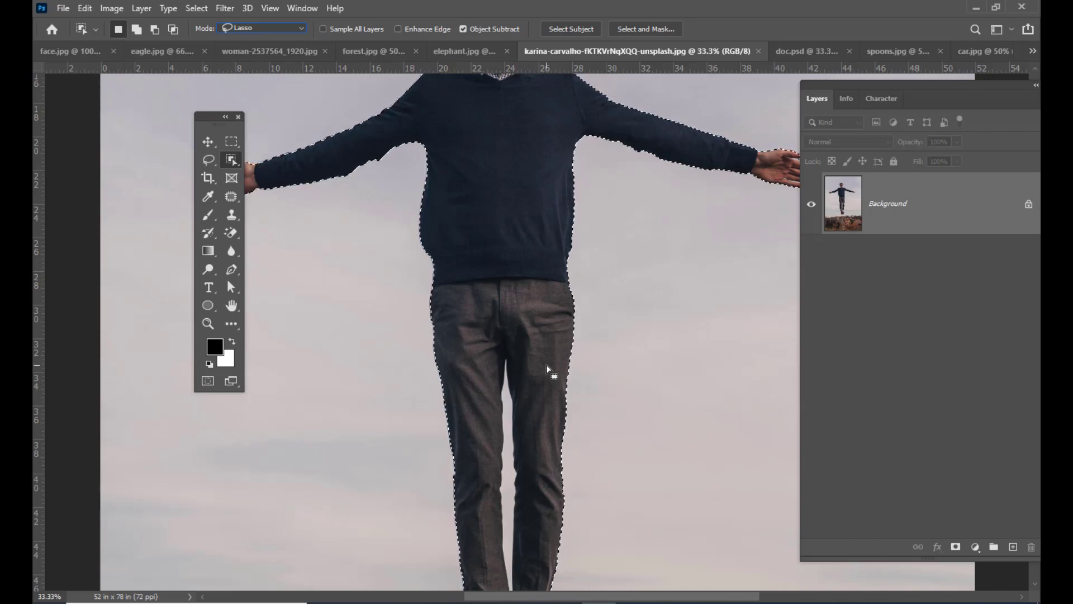
{"action": "scroll", "coordinate": [543, 363], "scroll_direction": "down", "scroll_amount": 1}
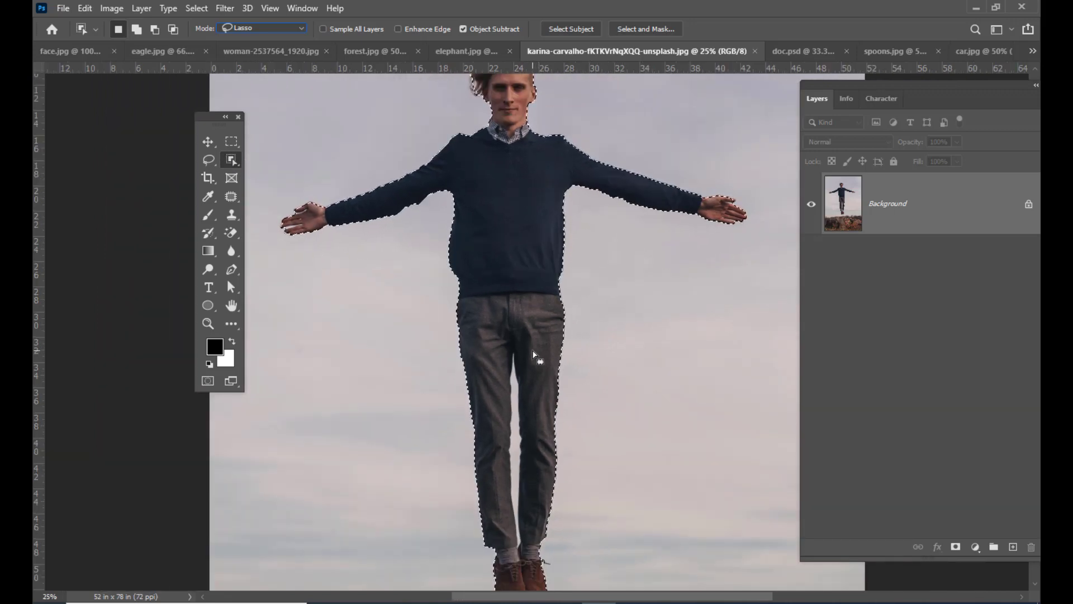
{"action": "mouse_move", "coordinate": [530, 352]}
{"action": "left_mouse_down"}
{"action": "mouse_move", "coordinate": [526, 503]}
{"action": "mouse_move", "coordinate": [499, 455]}
{"action": "mouse_move", "coordinate": [492, 406]}
{"action": "mouse_move", "coordinate": [503, 358]}
{"action": "mouse_move", "coordinate": [515, 347]}
{"action": "mouse_move", "coordinate": [530, 355]}
{"action": "left_mouse_up"}
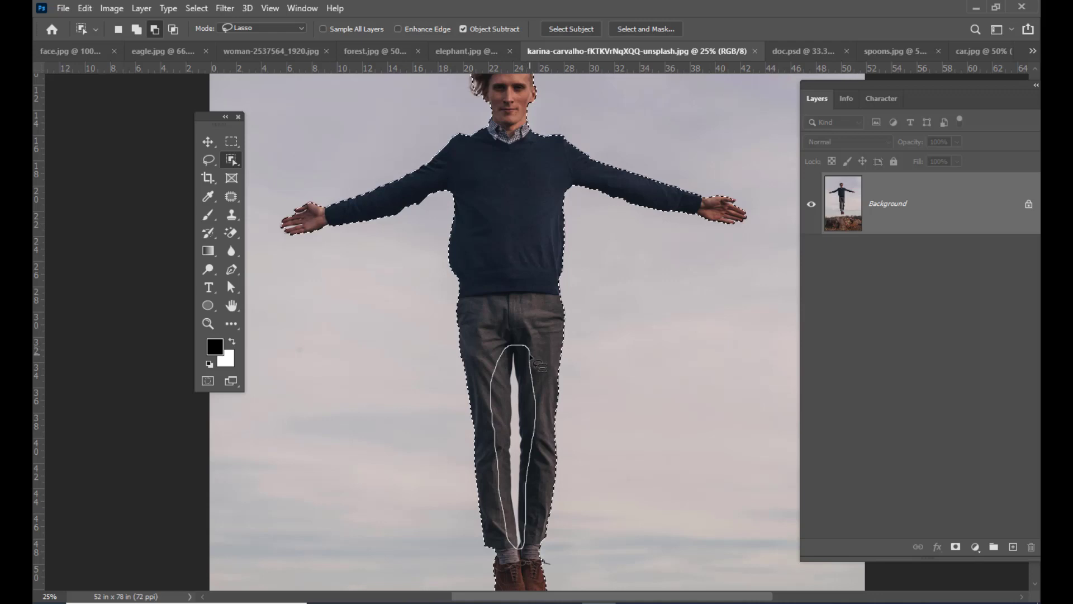
{"action": "left_click_drag", "start_coordinate": [531, 356], "coordinate": [532, 357]}
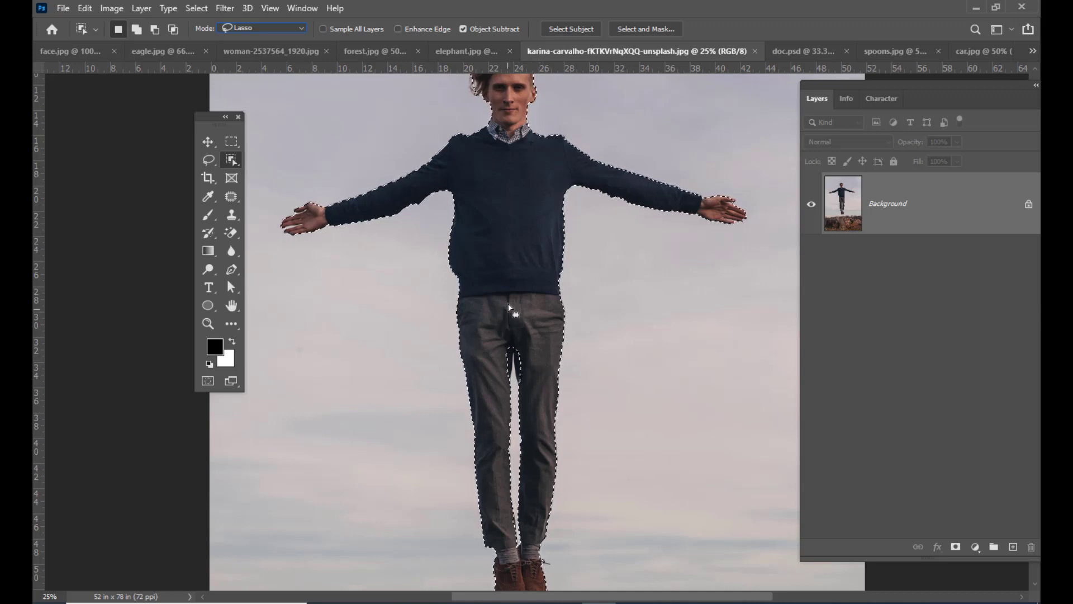
- Add the missed trouser fabric around the upper end of the leg gap back to the selection with the Lasso tool
{"action": "key", "text": "ctrl+plus"}
{"action": "key", "text": "ctrl+plus"}
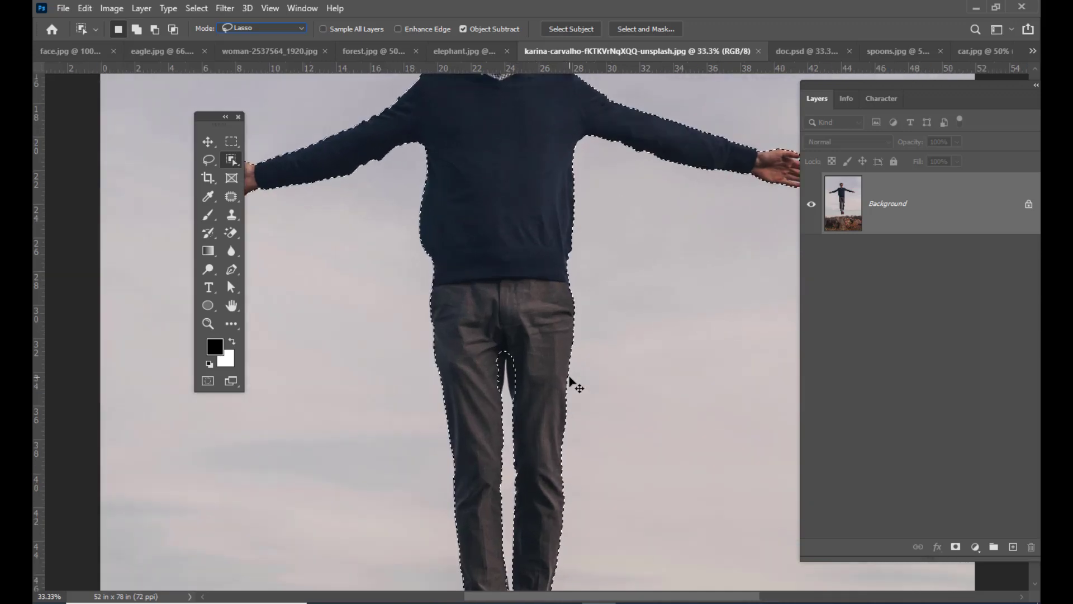
{"action": "left_click", "coordinate": [209, 160]}
{"action": "right_click", "coordinate": [209, 160]}
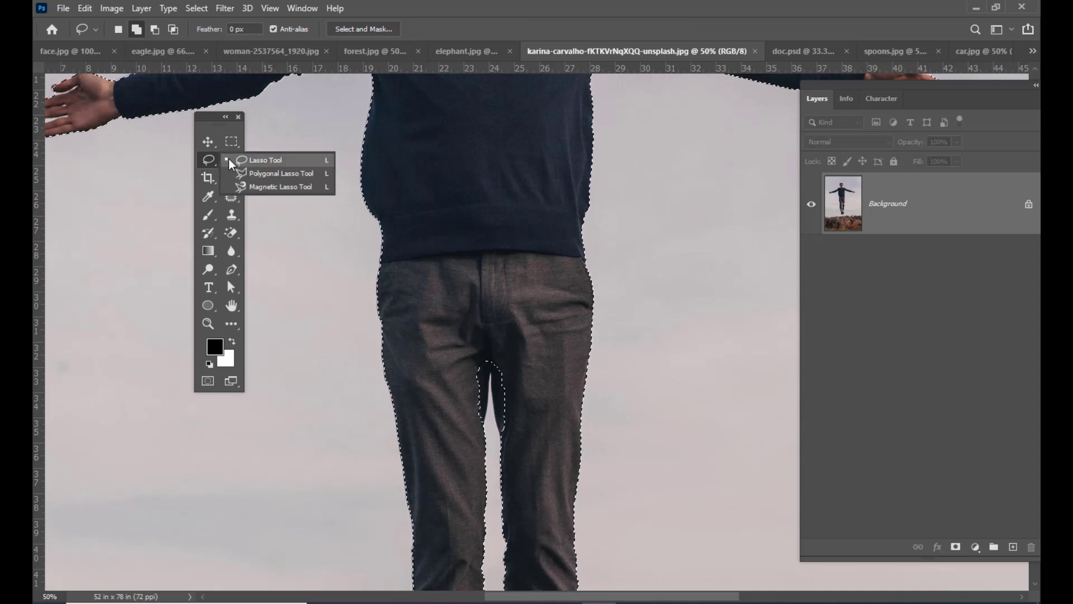
{"action": "left_click", "coordinate": [244, 162]}
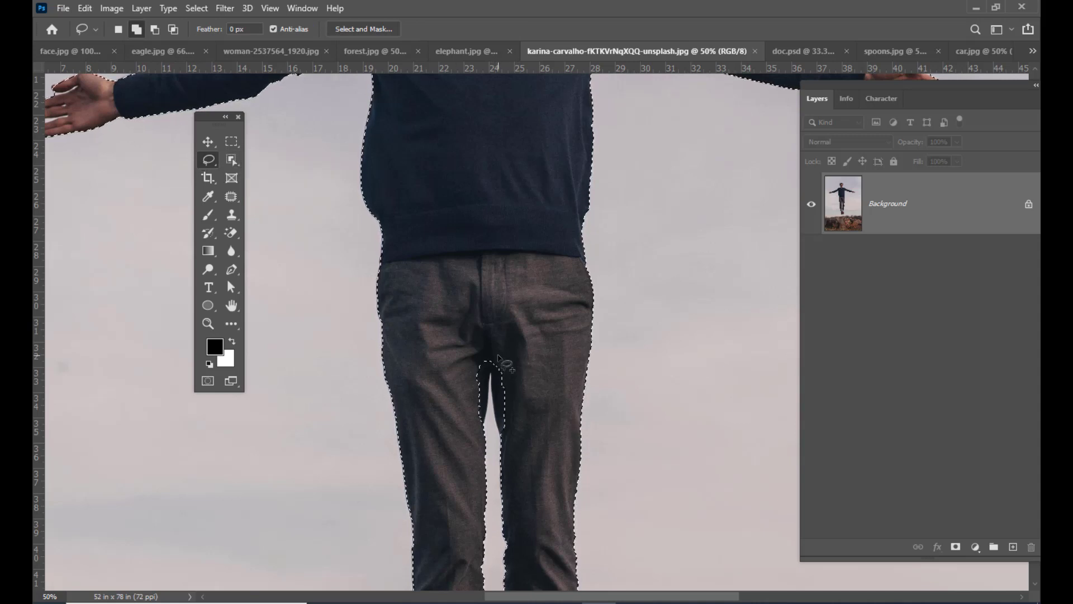
{"action": "key", "text": "alt"}
{"action": "mouse_move", "coordinate": [499, 357]}
{"action": "left_mouse_down"}
{"action": "mouse_move", "coordinate": [474, 429]}
{"action": "mouse_move", "coordinate": [461, 391]}
{"action": "mouse_move", "coordinate": [473, 342]}
{"action": "mouse_move", "coordinate": [503, 351]}
{"action": "mouse_move", "coordinate": [488, 374]}
{"action": "left_mouse_up"}
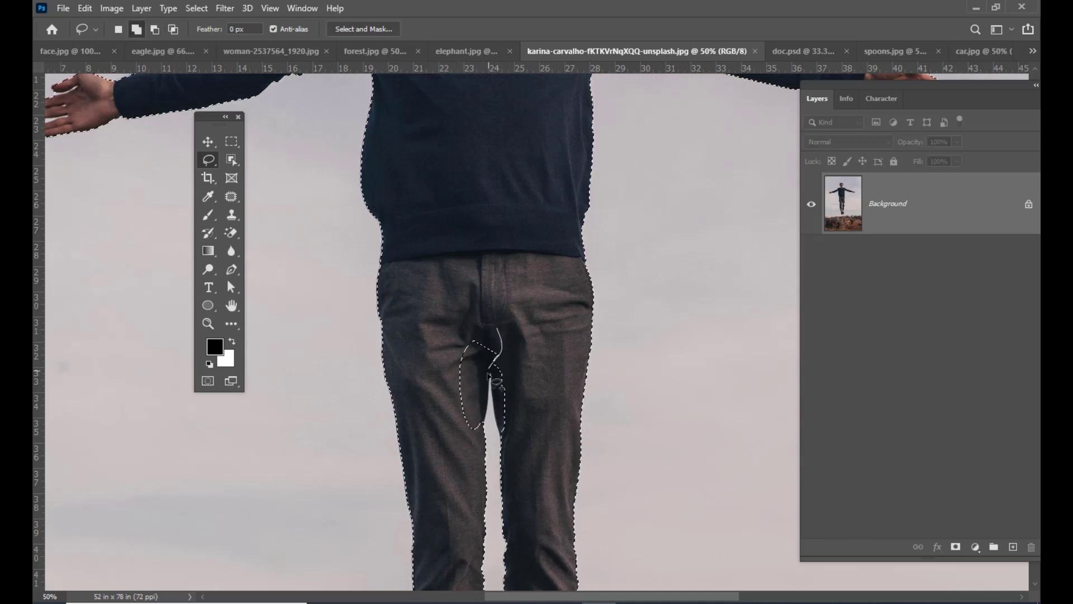
{"action": "left_click_drag", "start_coordinate": [442, 413], "coordinate": [453, 316]}
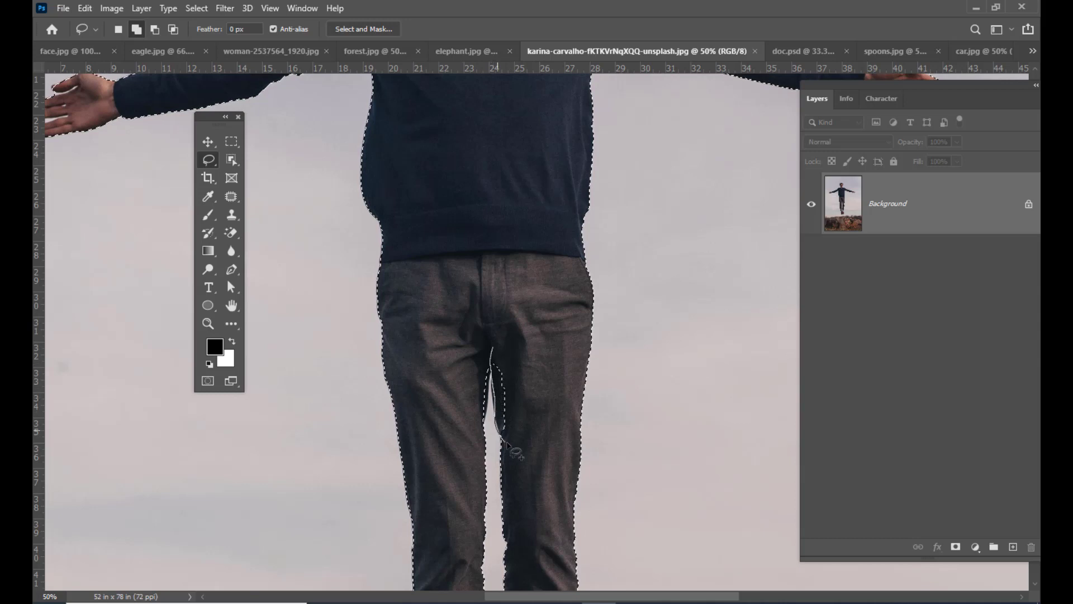
{"action": "mouse_move", "coordinate": [495, 353]}
{"action": "left_mouse_down"}
{"action": "mouse_move", "coordinate": [486, 422]}
{"action": "mouse_move", "coordinate": [470, 404]}
{"action": "left_mouse_up"}
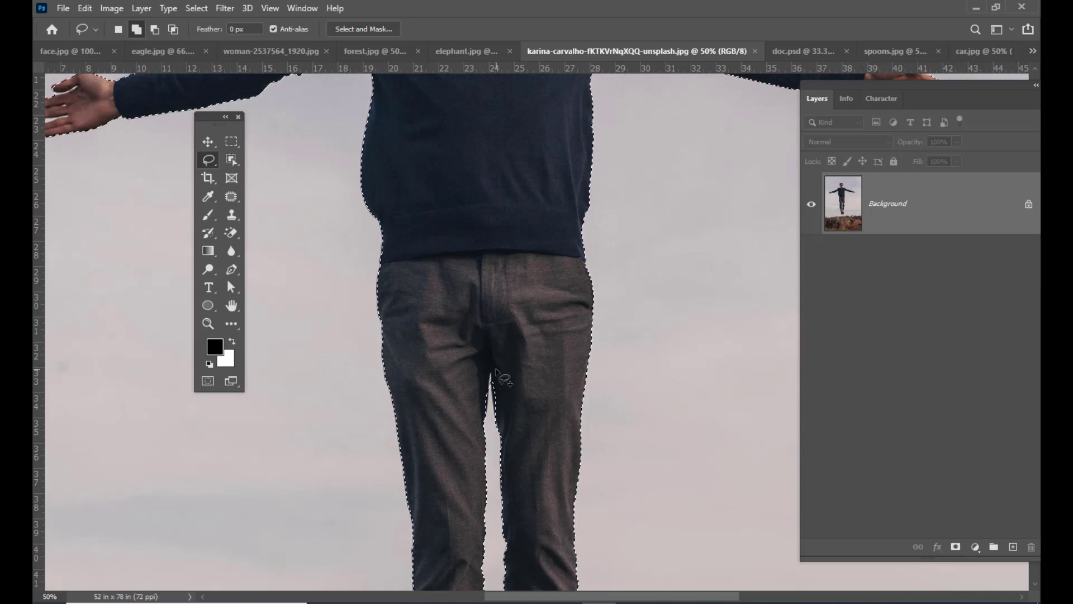
- Clear the refined selection around the levitating man
{"action": "key", "text": "ctrl+minus"}
{"action": "key", "text": "ctrl+minus"}
{"action": "key", "text": "ctrl+minus"}
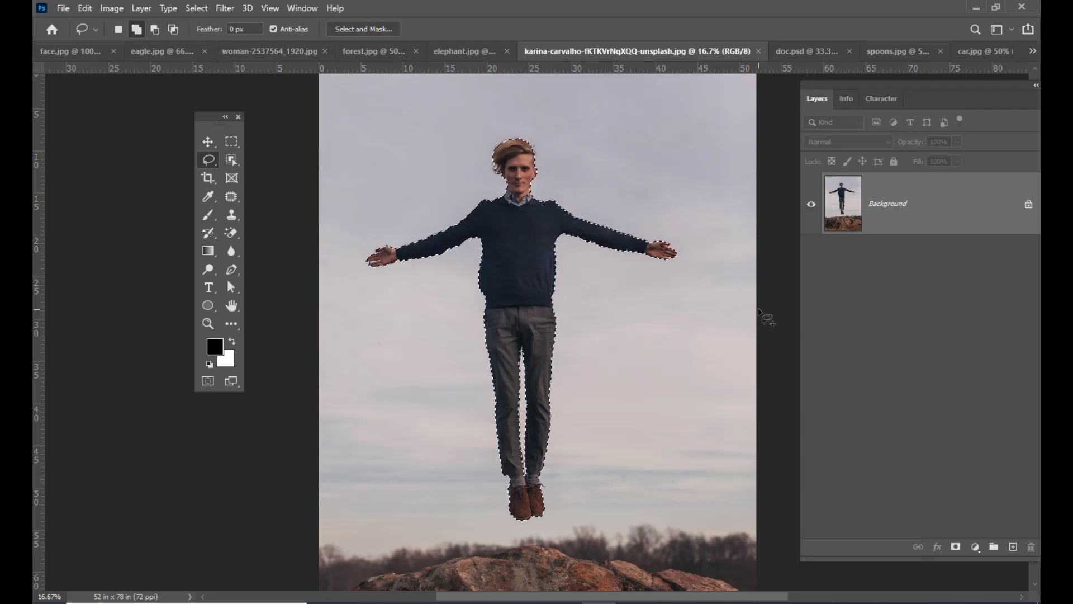
{"action": "key", "text": "ctrl+d"}
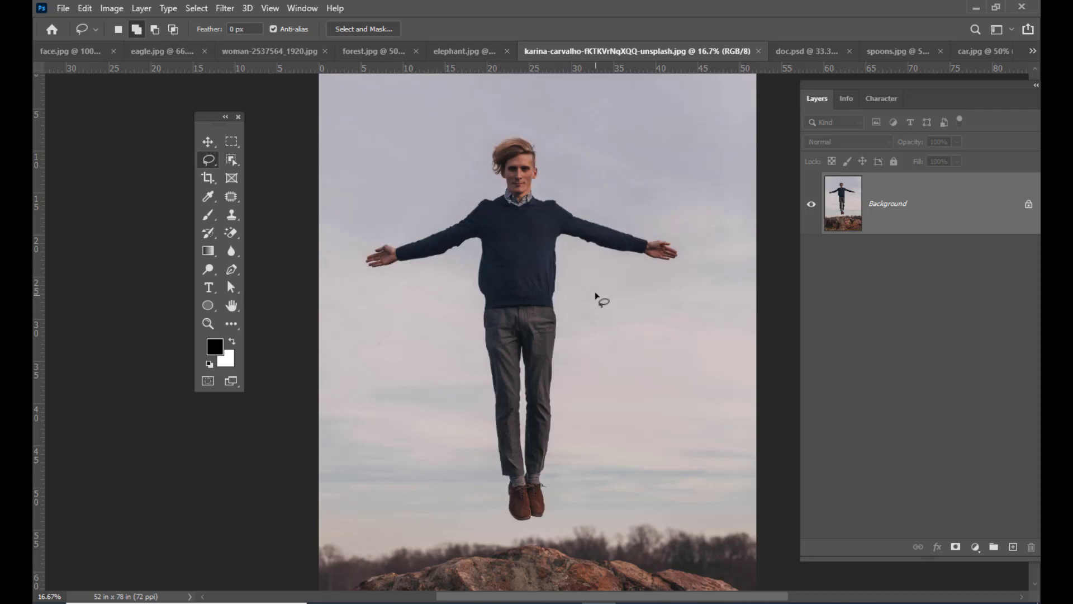
- Select the man automatically with the Object Selection tool's Select Subject command, inspect the outline, and clear the selection
{"action": "left_click", "coordinate": [232, 160]}
{"action": "left_click", "coordinate": [258, 162]}
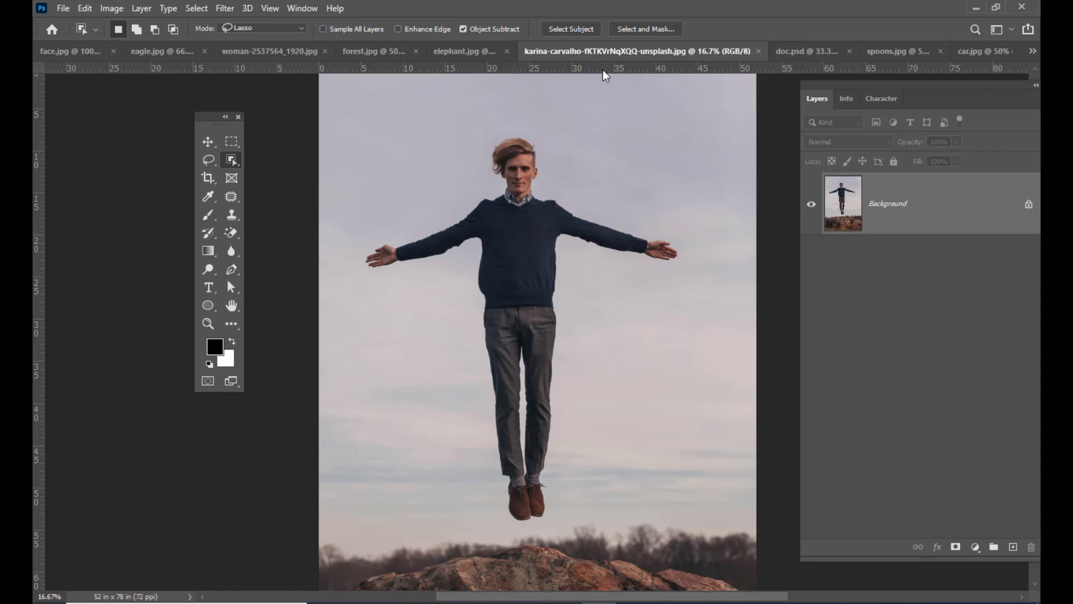
{"action": "left_click", "coordinate": [573, 31]}
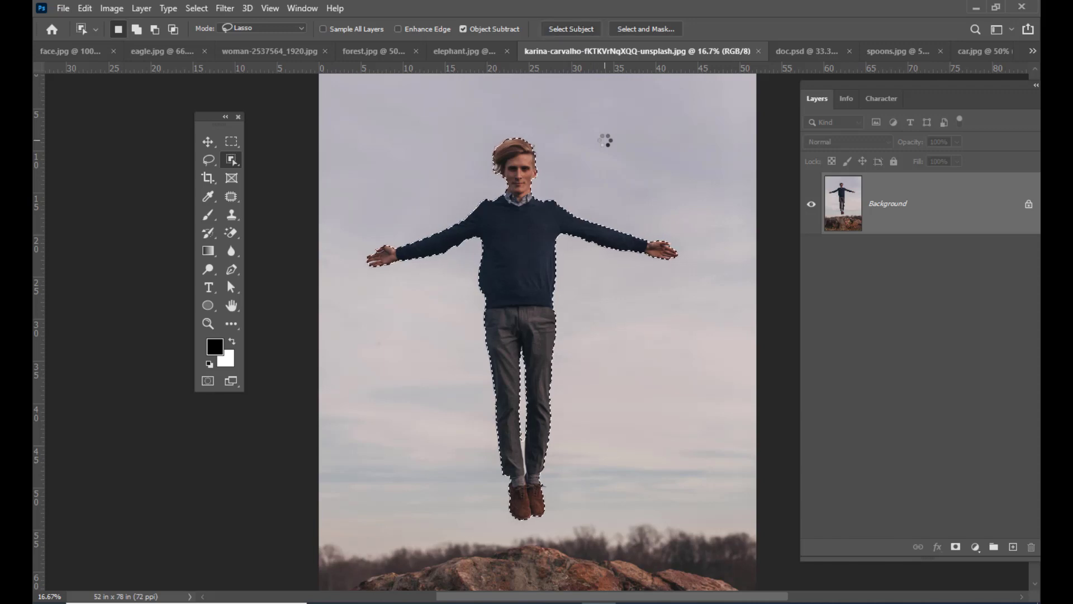
{"action": "scroll", "coordinate": [610, 267], "scroll_direction": "down", "scroll_amount": 1}
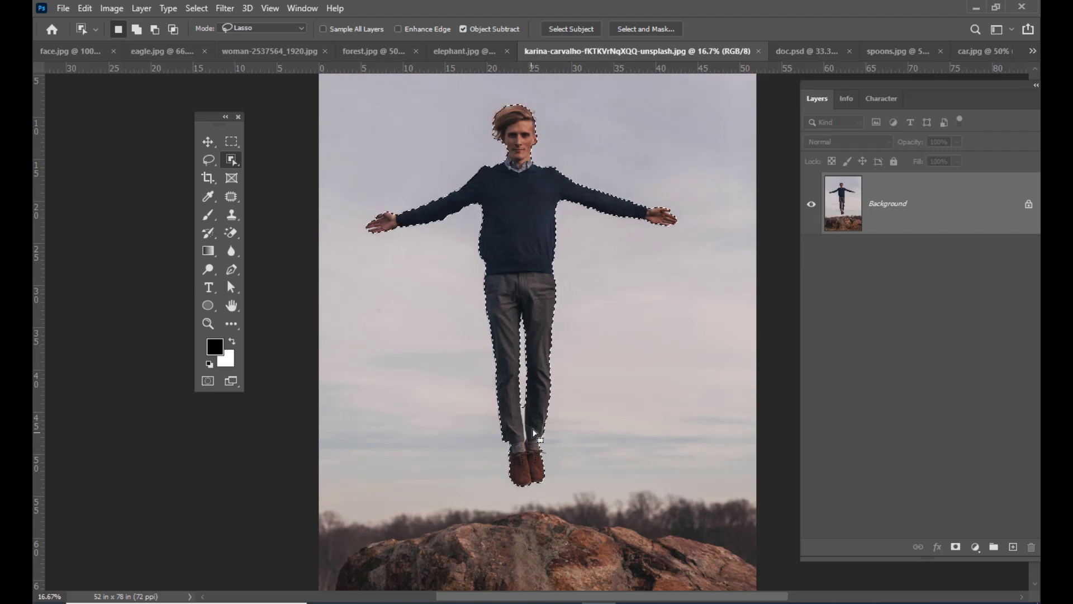
{"action": "scroll", "coordinate": [523, 363], "scroll_direction": "down", "scroll_amount": 1}
{"action": "scroll", "coordinate": [613, 349], "scroll_direction": "up", "scroll_amount": 2}
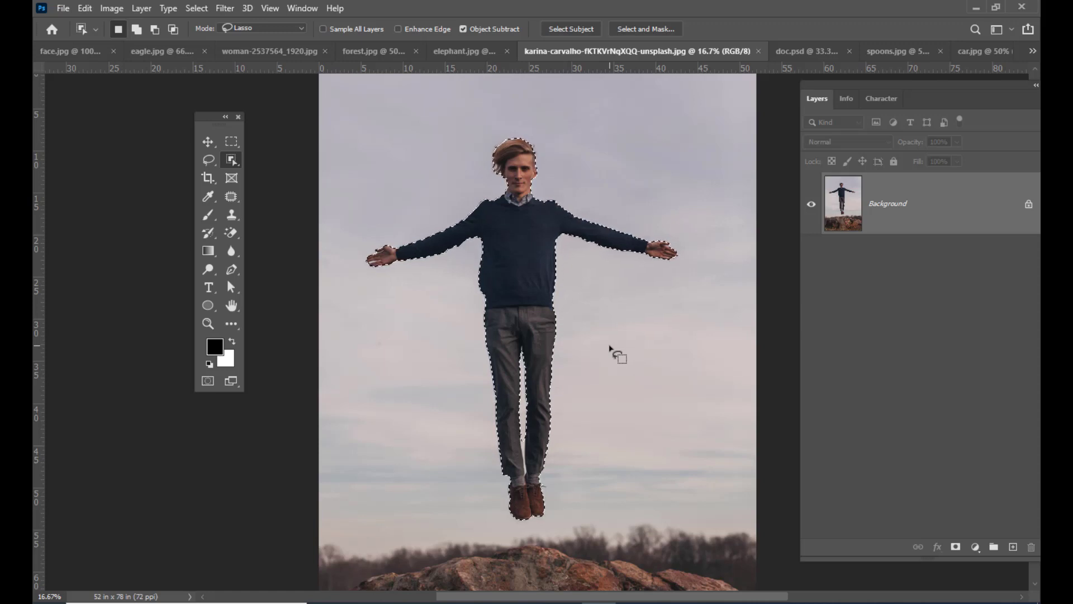
{"action": "key", "text": "ctrl+d"}
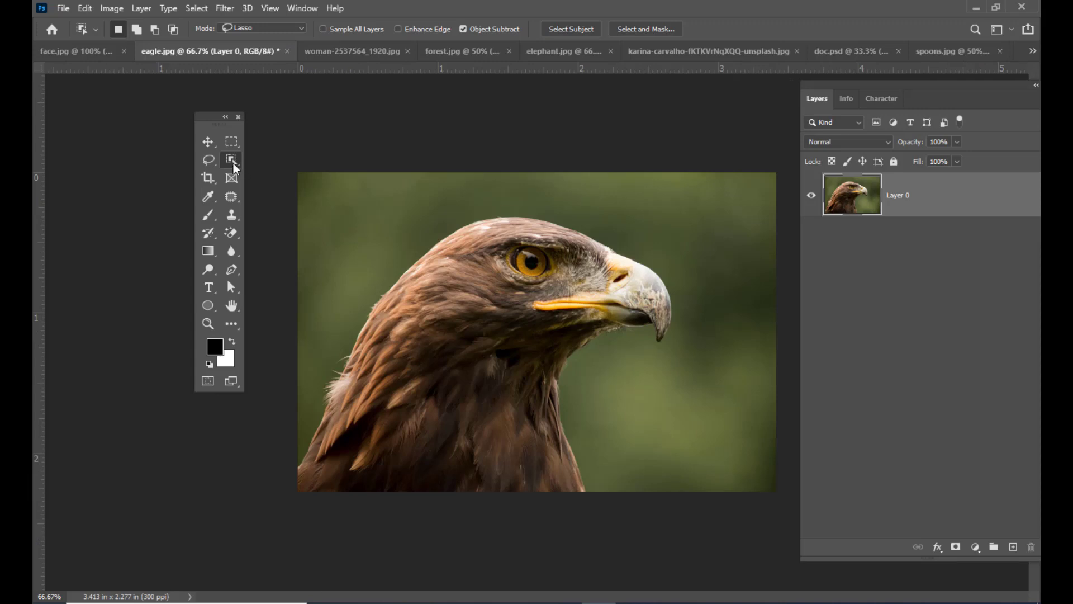
- Activate the Magic Wand tool for the eagle.jpg image
{"action": "right_click", "coordinate": [233, 163]}
{"action": "left_click", "coordinate": [270, 186]}
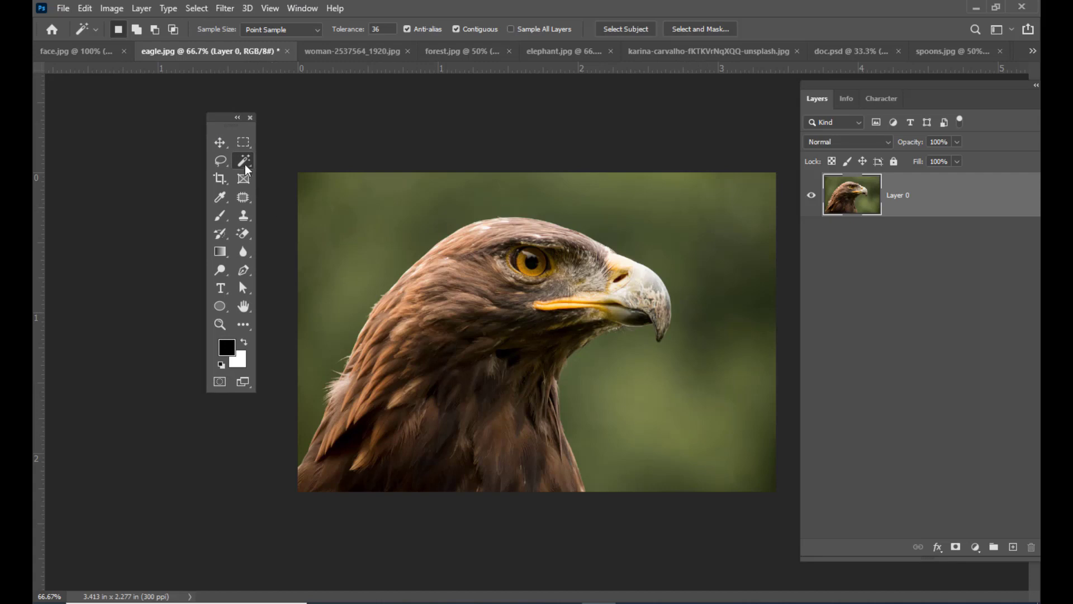
{"action": "left_click", "coordinate": [248, 162]}
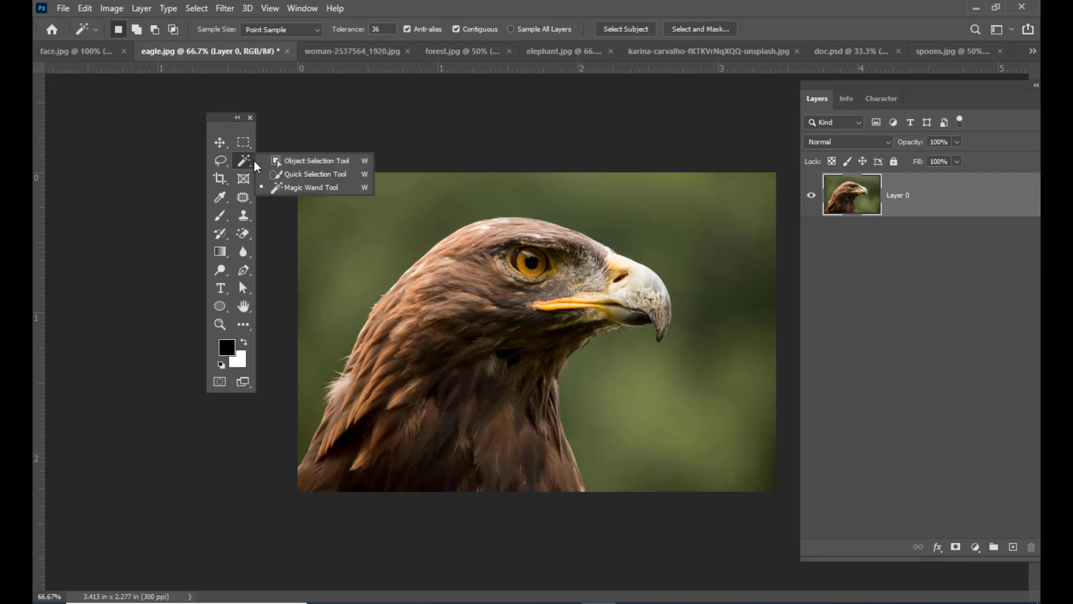
{"action": "left_click", "coordinate": [287, 187]}
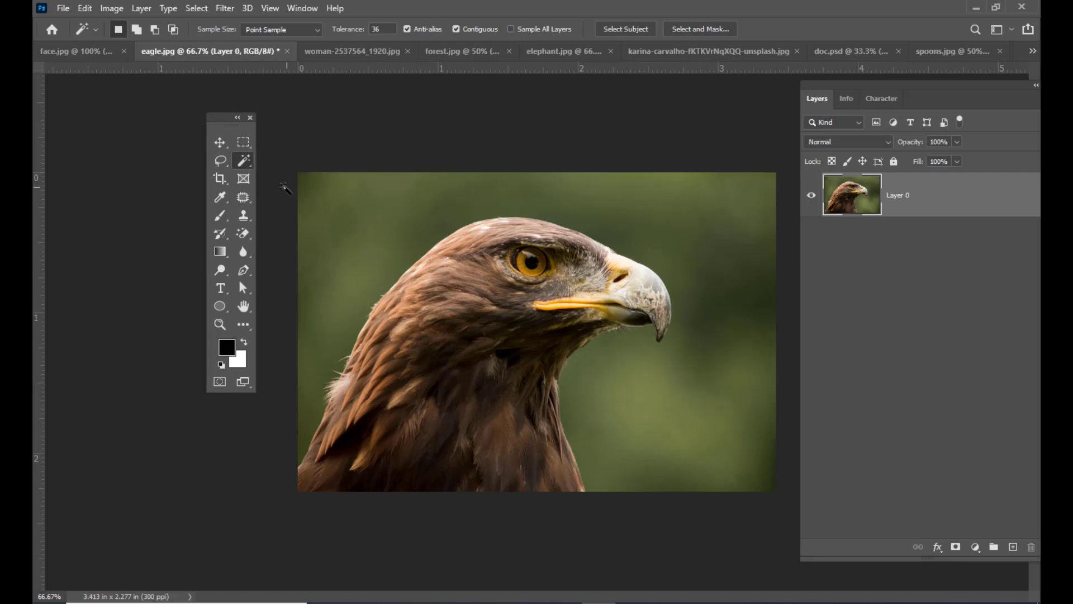
- Sample several spots of the eagle's green background with the Magic Wand at a tolerance of 0
{"action": "left_click_drag", "start_coordinate": [233, 124], "coordinate": [219, 123]}
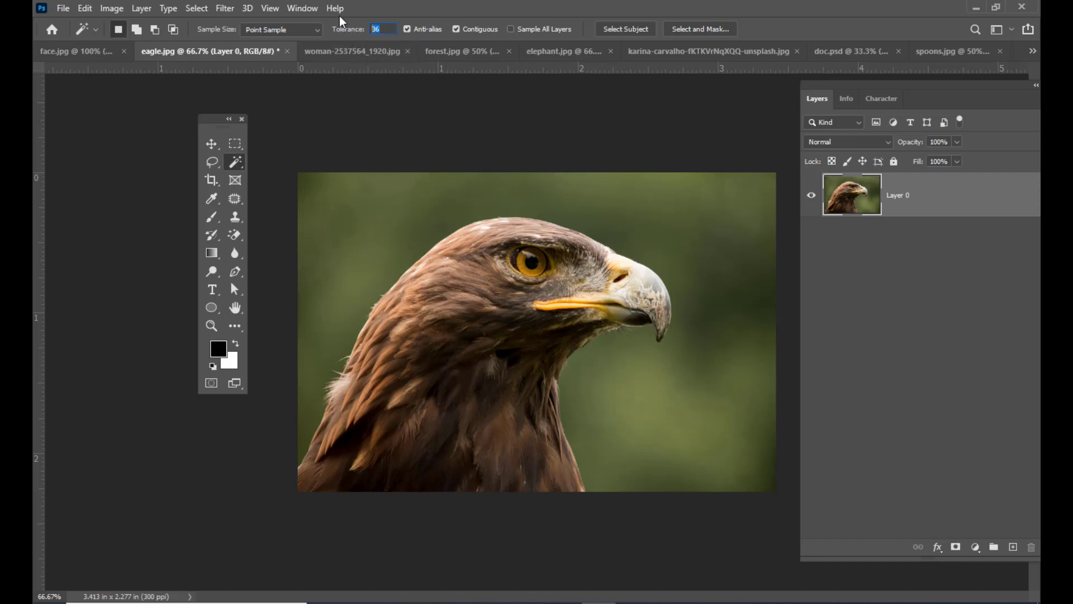
{"action": "type", "text": "0"}
{"action": "left_click", "coordinate": [730, 327]}
{"action": "left_click", "coordinate": [618, 394]}
{"action": "left_click", "coordinate": [715, 247]}
{"action": "left_click", "coordinate": [737, 324]}
- Try selecting the dark green background beside the eagle's beak with Magic Wand tolerances of 20 and 15
{"action": "type", "text": "20"}
{"action": "left_click", "coordinate": [705, 224]}
{"action": "type", "text": "15"}
{"action": "key", "text": "Return"}
{"action": "left_click", "coordinate": [717, 273]}
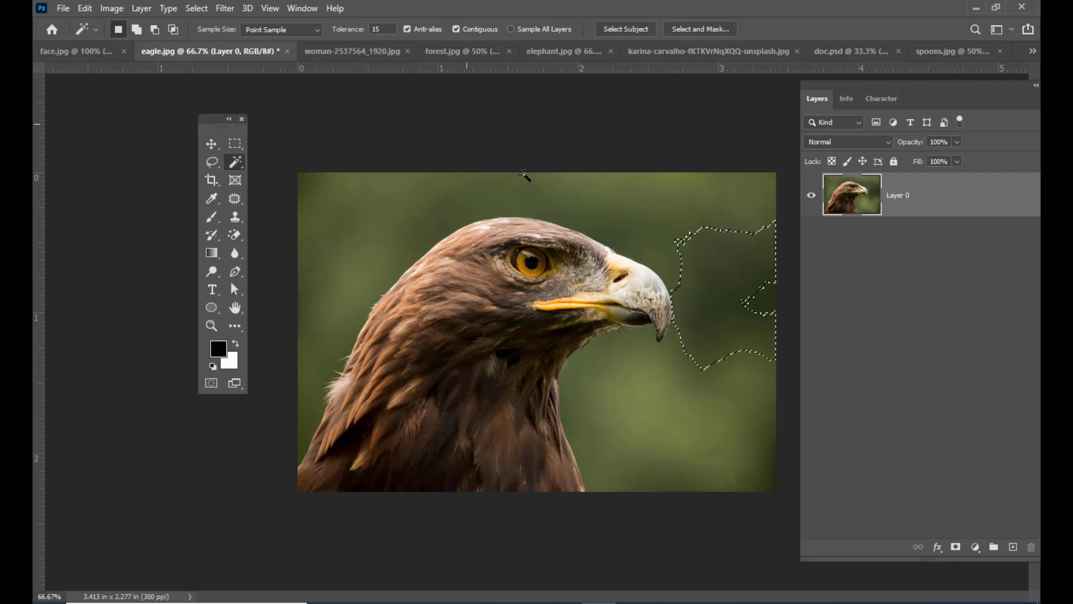
- Select the main green background area around the eagle with the Magic Wand at a tolerance of 18
{"action": "double_click", "coordinate": [394, 29]}
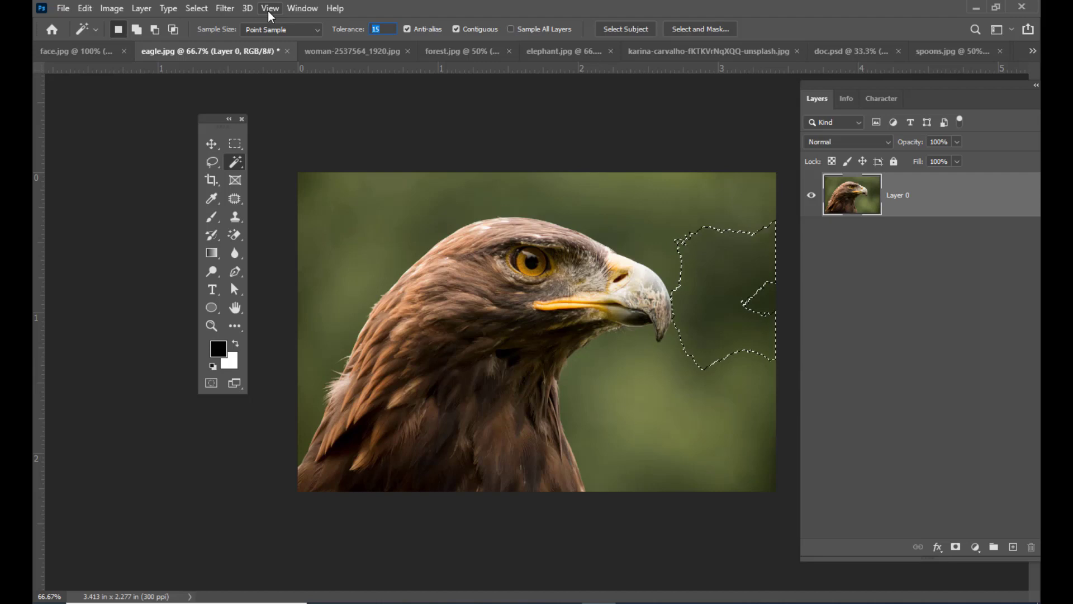
{"action": "type", "text": "18"}
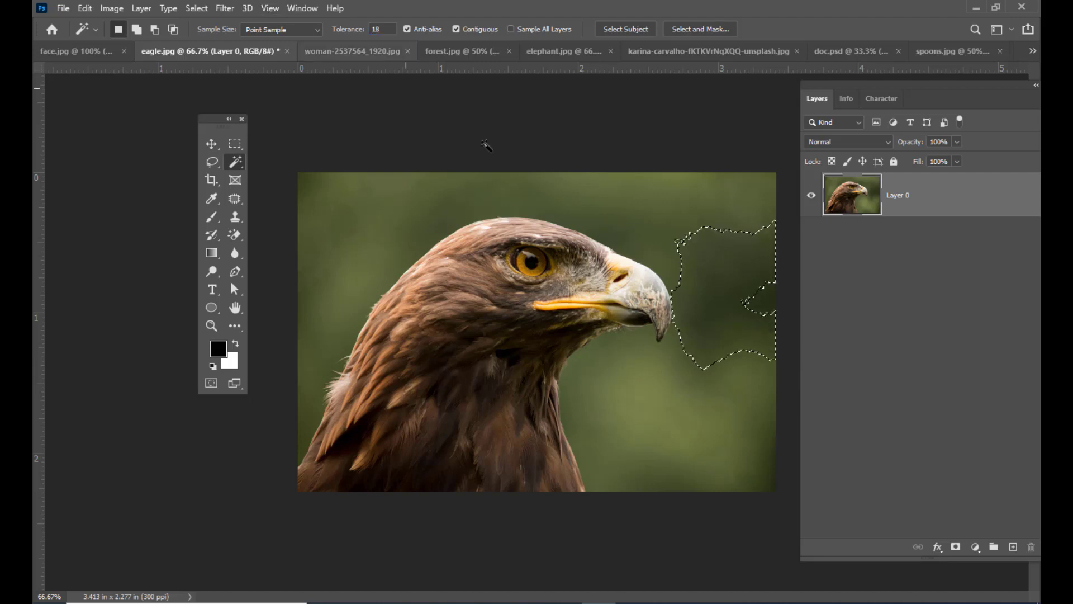
{"action": "left_click", "coordinate": [713, 413]}
{"action": "left_click", "coordinate": [699, 219]}
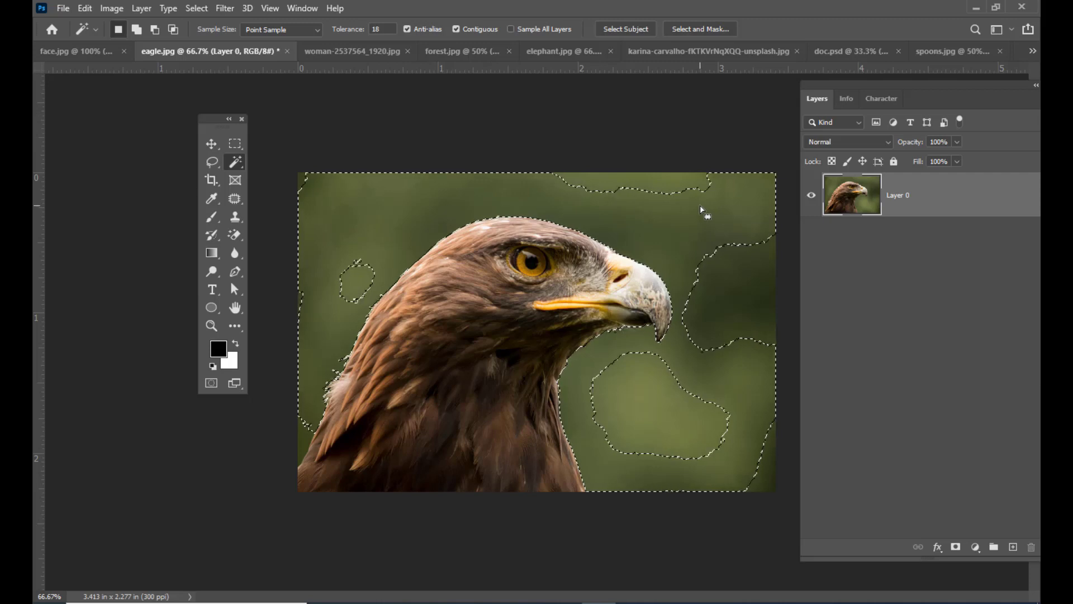
- Add the remaining unselected background patches to the Magic Wand selection and invert it so the eagle is selected
{"action": "key", "text": "shift"}
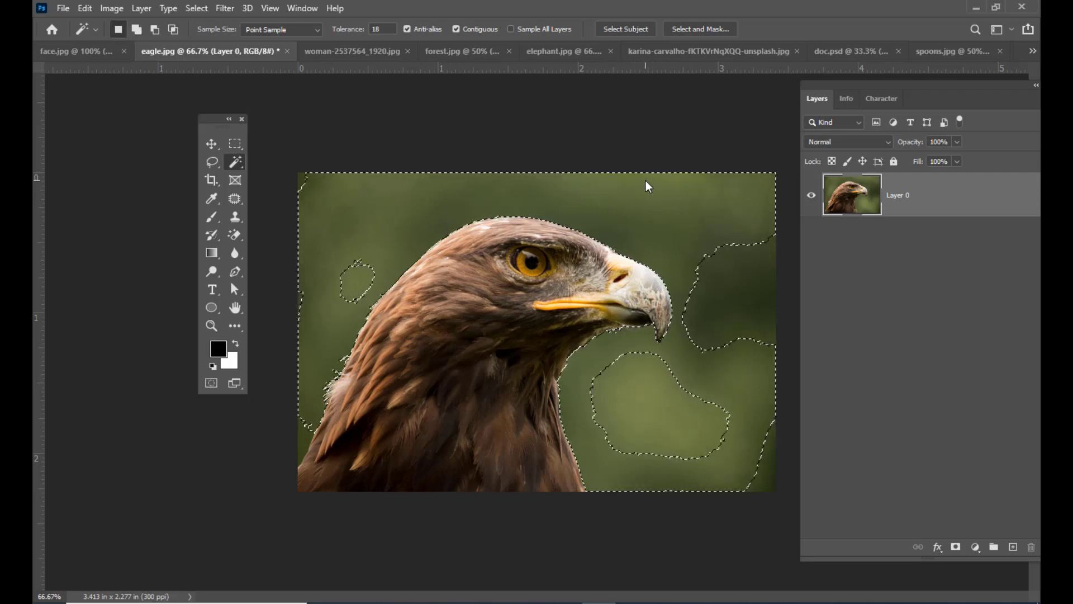
{"action": "left_click", "coordinate": [645, 180]}
{"action": "left_click", "coordinate": [742, 340]}
{"action": "left_click", "coordinate": [687, 419]}
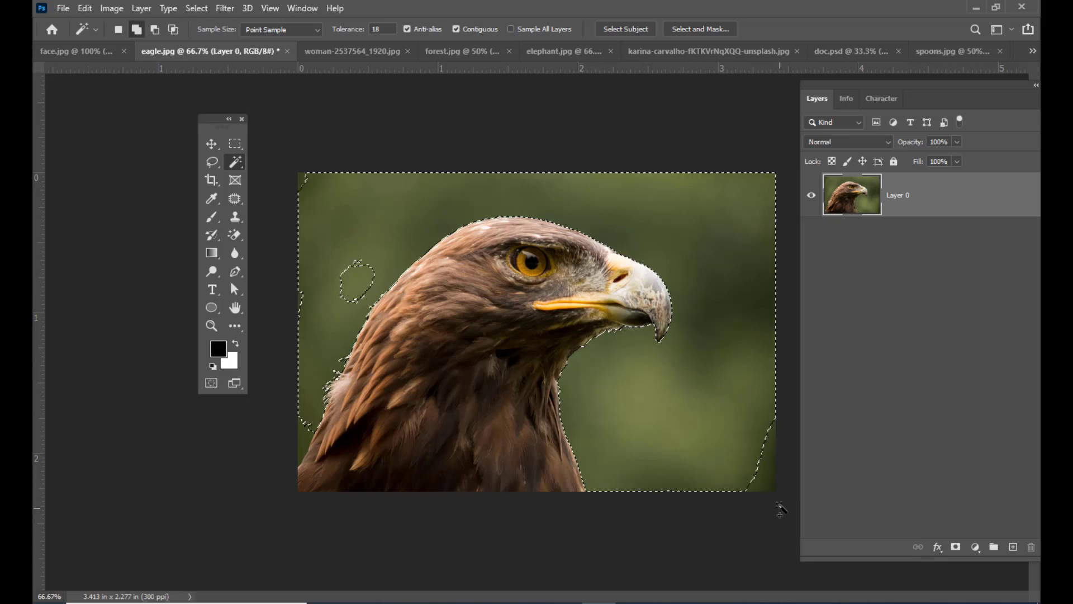
{"action": "left_click", "coordinate": [354, 276]}
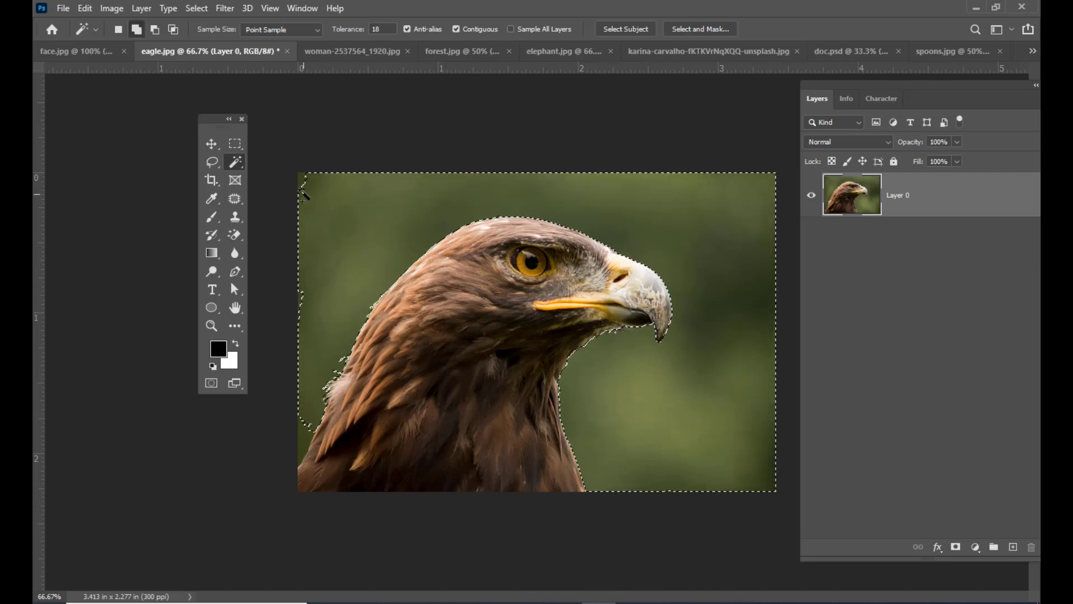
{"action": "left_click", "coordinate": [302, 179]}
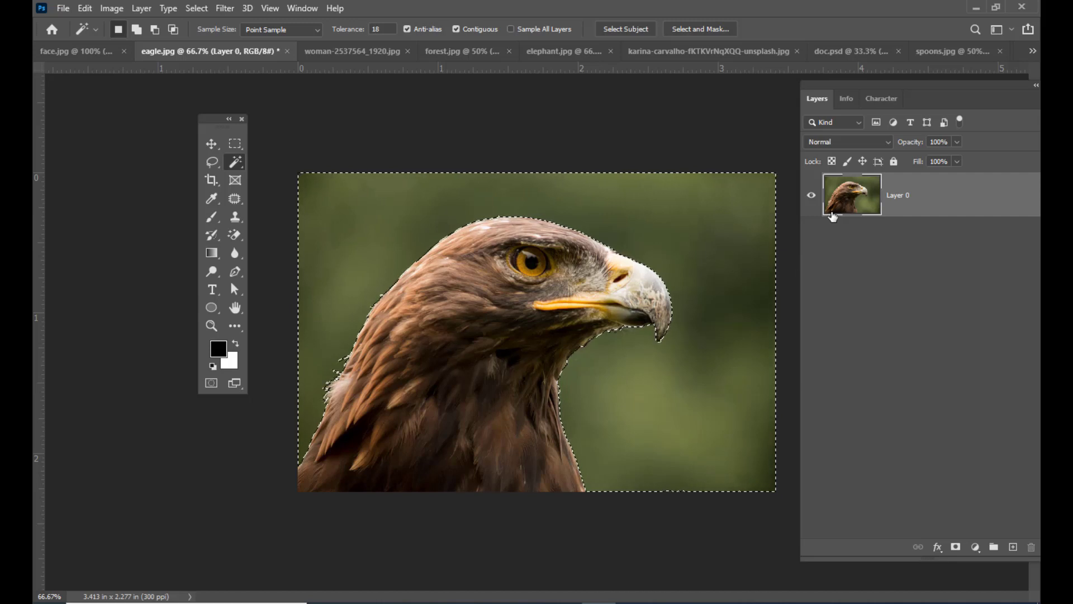
{"action": "left_click", "coordinate": [197, 8]}
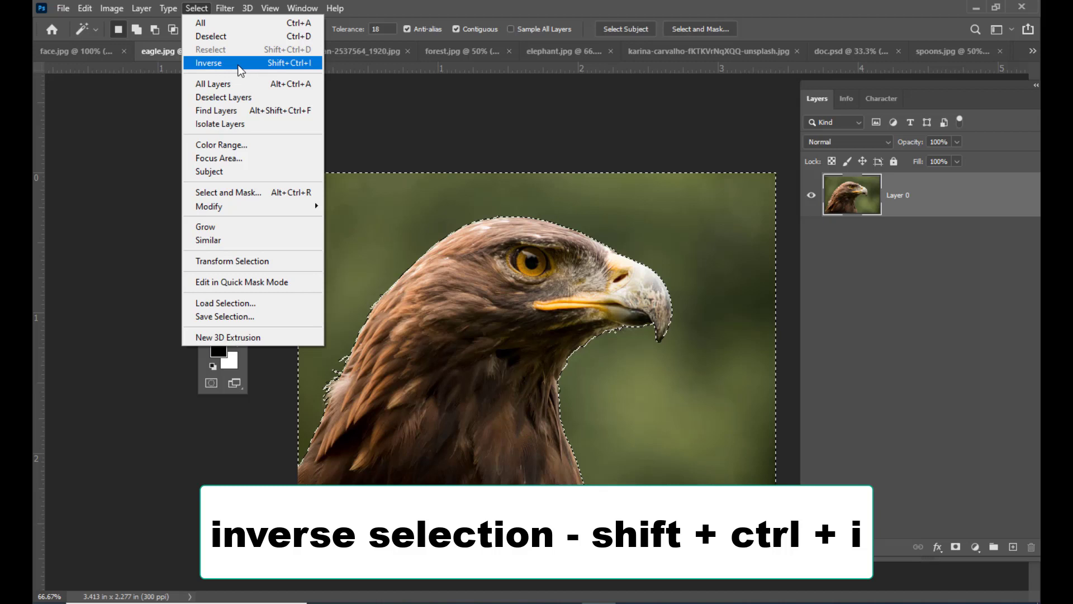
{"action": "left_click", "coordinate": [241, 65]}
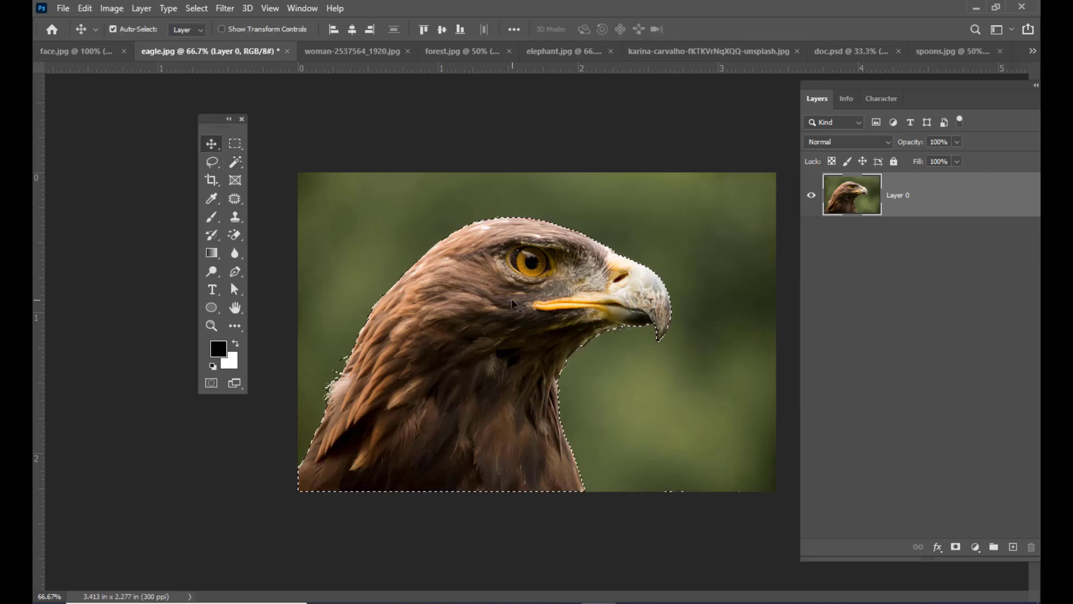
- Place the selected eagle in doc.psd beside the standing man and fill its layer with the white background color
{"action": "left_click_drag", "start_coordinate": [512, 299], "coordinate": [680, 372]}
{"action": "left_click_drag", "start_coordinate": [659, 449], "coordinate": [668, 406]}
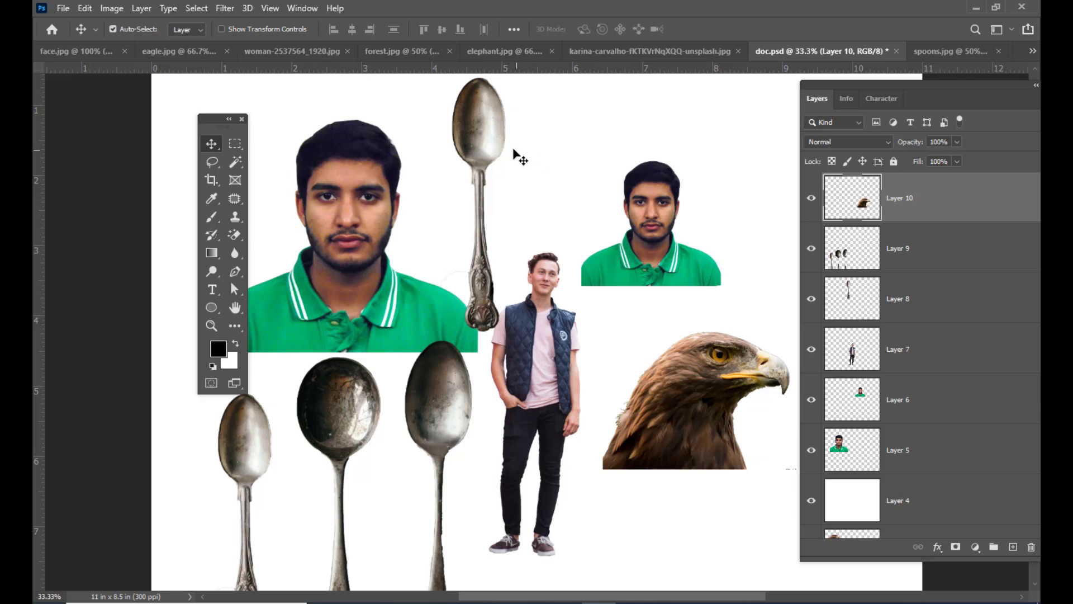
{"action": "key", "text": "ctrl+BackSpace"}
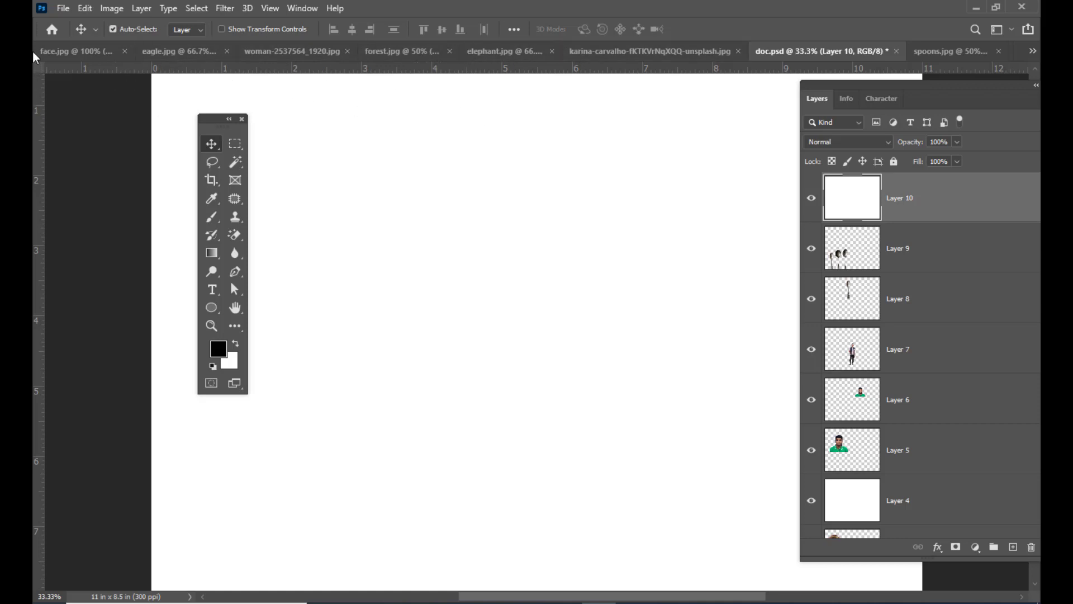
- Switch to face.jpg and activate the Magic Wand tool
{"action": "left_click", "coordinate": [72, 51]}
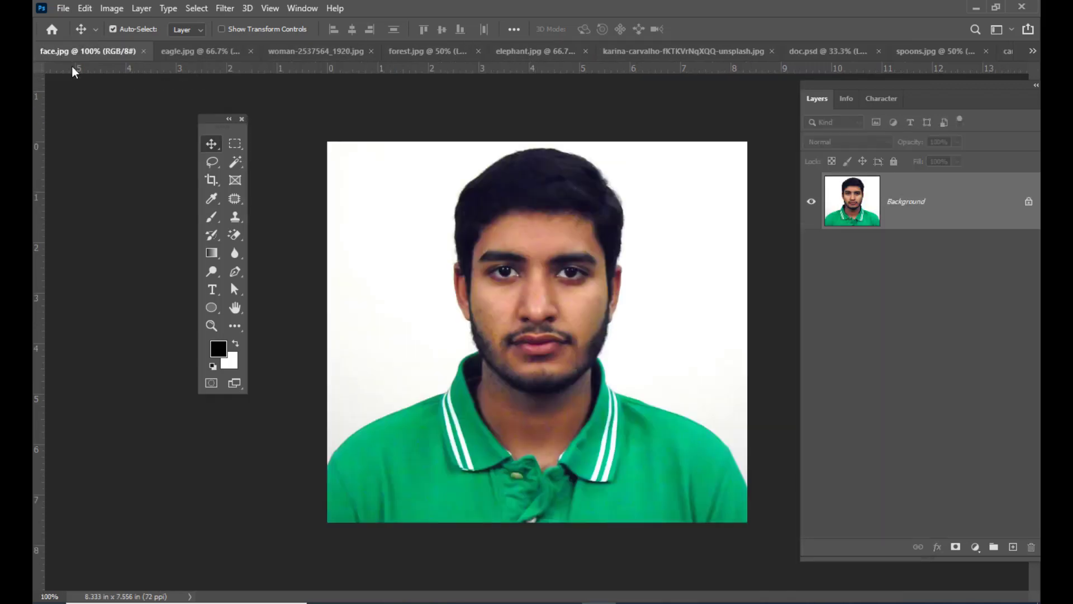
{"action": "left_click", "coordinate": [237, 162]}
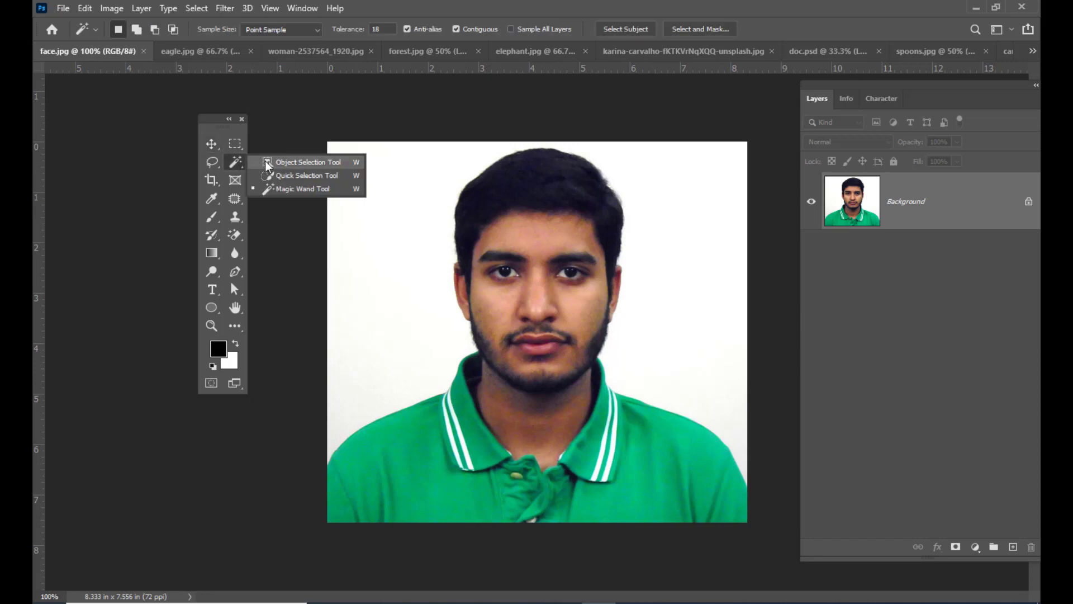
{"action": "left_click", "coordinate": [289, 189]}
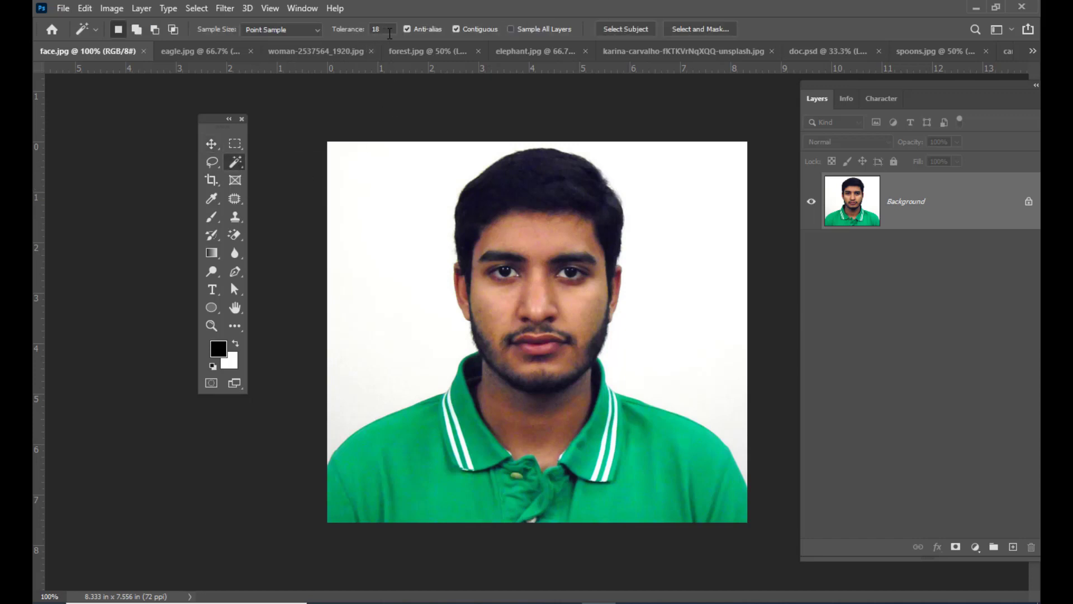
- Try selecting the white background behind the man with Magic Wand tolerances of 0 and 30
{"action": "double_click", "coordinate": [385, 28]}
{"action": "type", "text": "0"}
{"action": "left_click", "coordinate": [376, 182]}
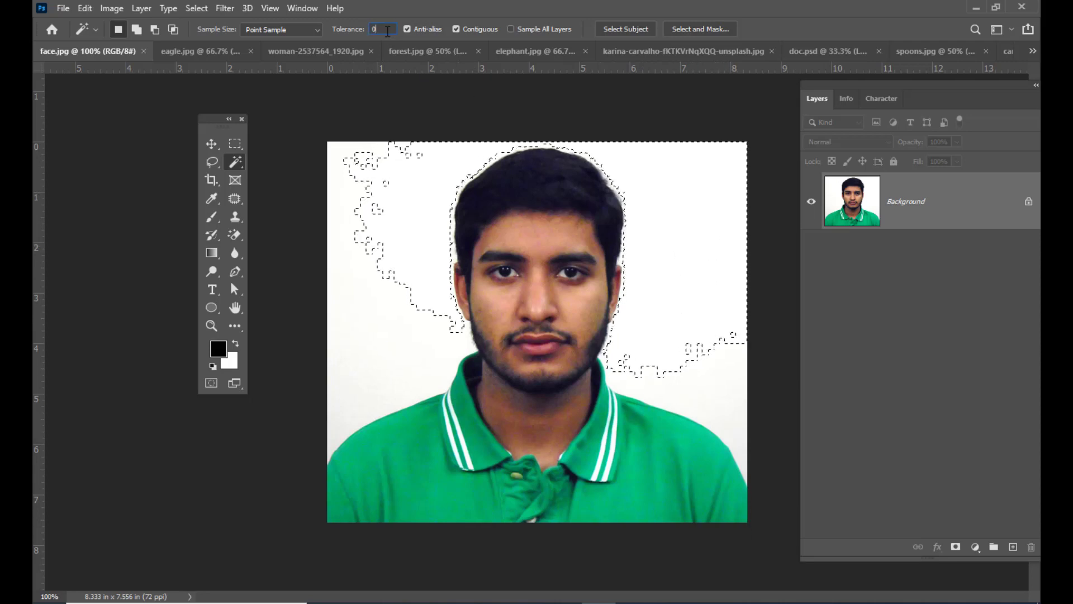
{"action": "left_click", "coordinate": [350, 30]}
{"action": "type", "text": "30"}
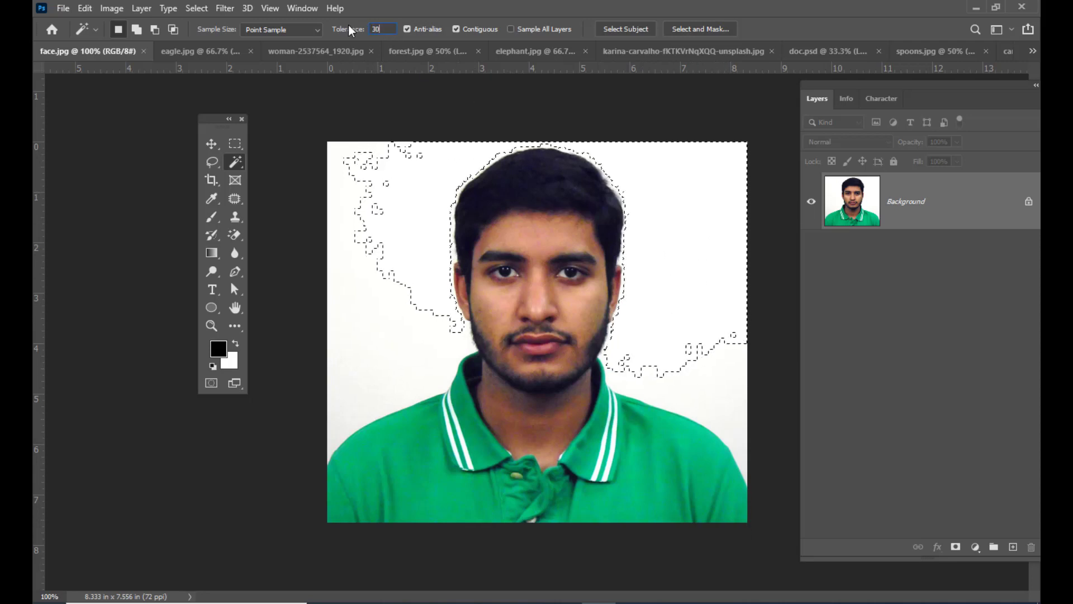
{"action": "left_click", "coordinate": [382, 195]}
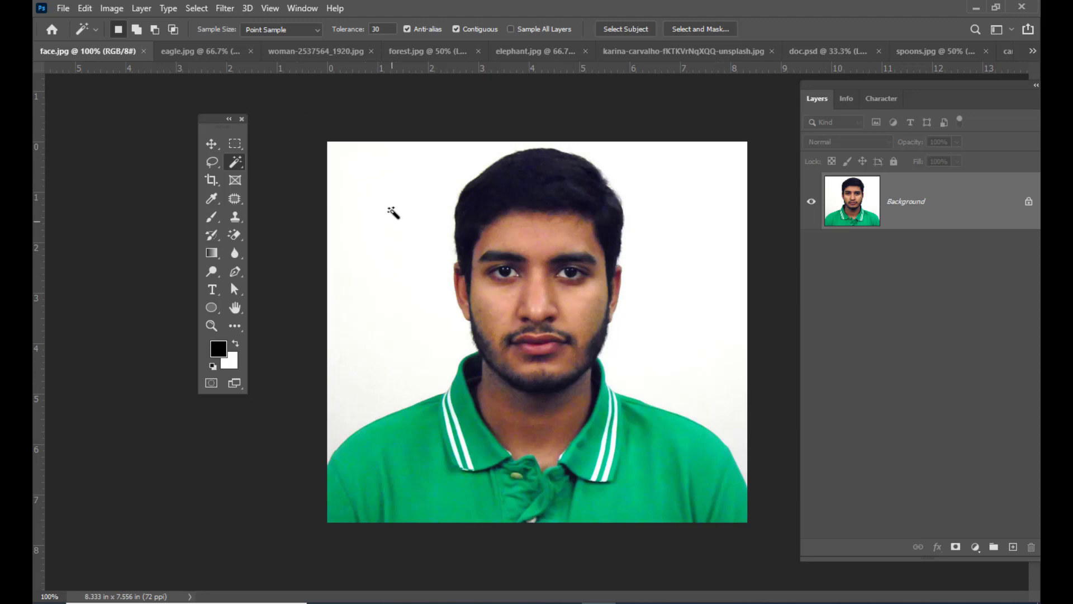
- Select the entire white background around the man with the Magic Wand at a tolerance of 40
{"action": "left_click", "coordinate": [691, 191]}
{"action": "double_click", "coordinate": [381, 29]}
{"action": "type", "text": "40"}
{"action": "key", "text": "Return"}
{"action": "key", "text": "shift"}
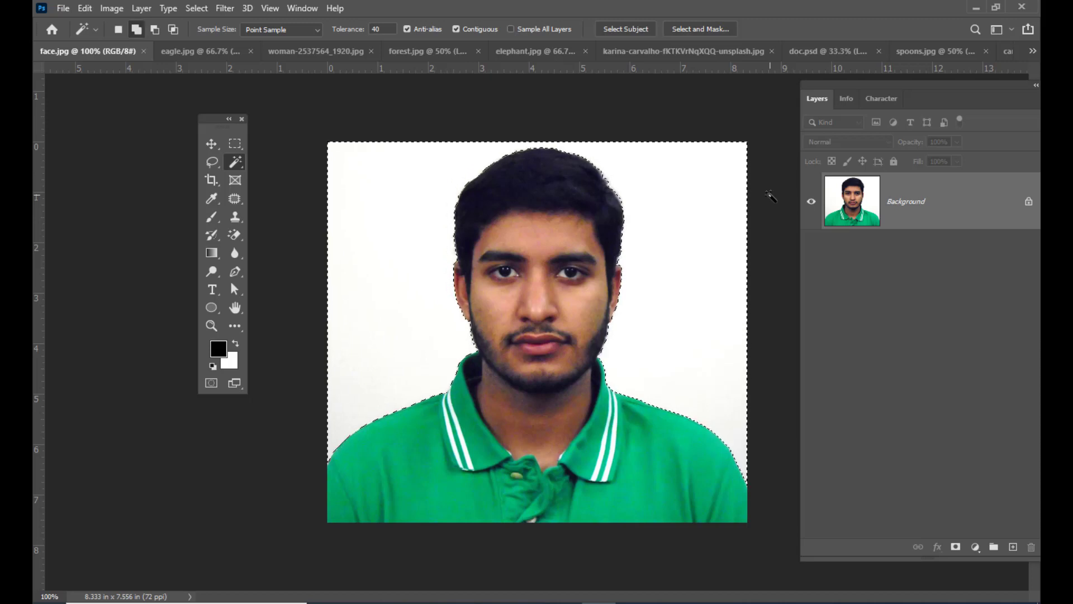
- Invert the selection to the man and place him in forest.jpg at the lower-left corner in front of the elephants
{"action": "key", "text": "ctrl+shift+i"}
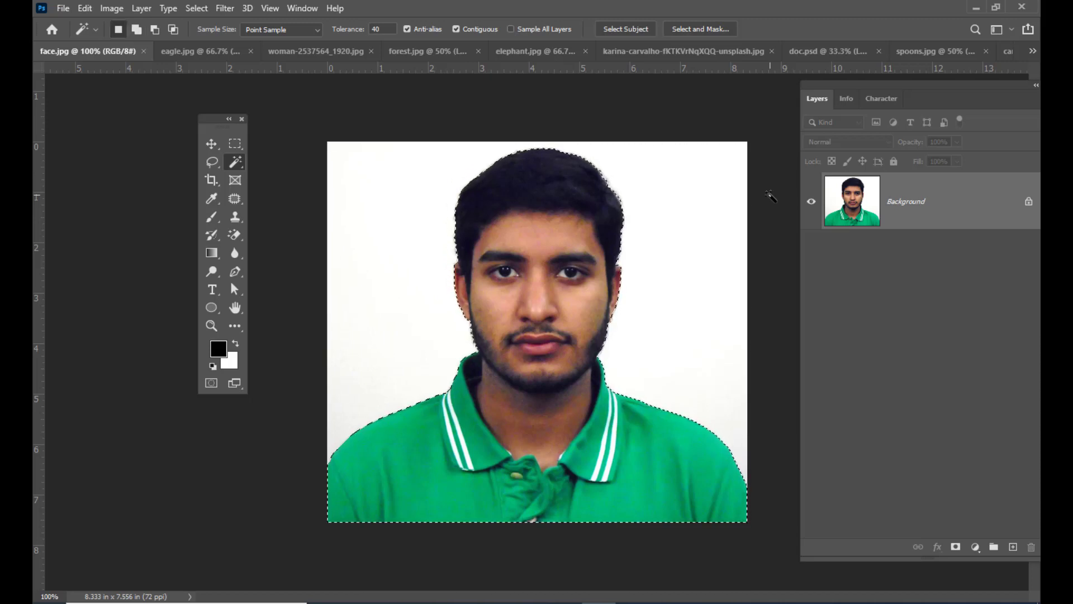
{"action": "key", "text": "v"}
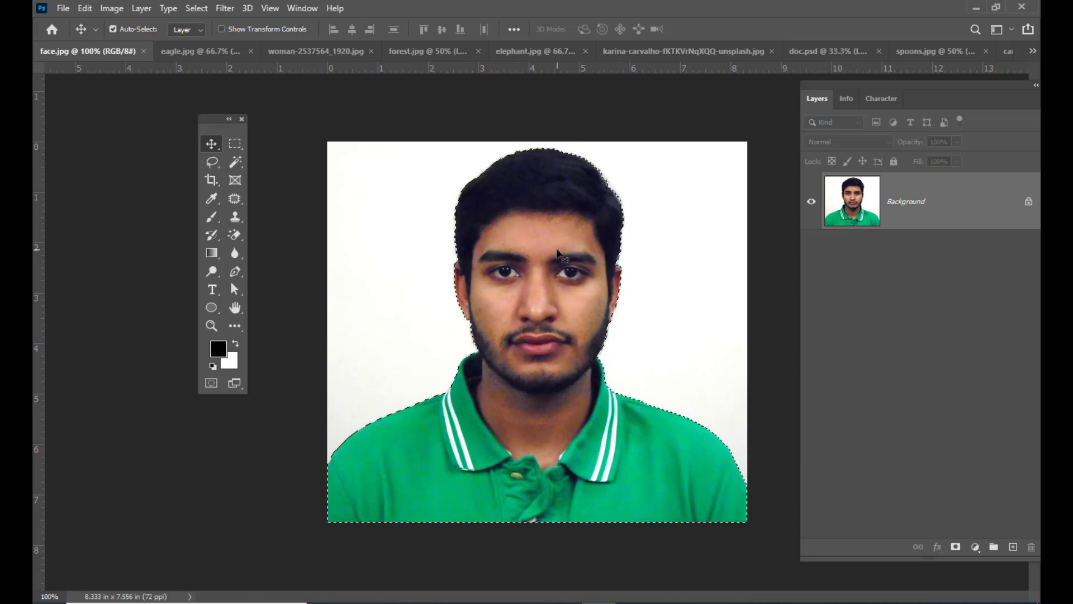
{"action": "left_click_drag", "start_coordinate": [557, 253], "coordinate": [452, 115]}
{"action": "left_click_drag", "start_coordinate": [374, 421], "coordinate": [377, 350]}
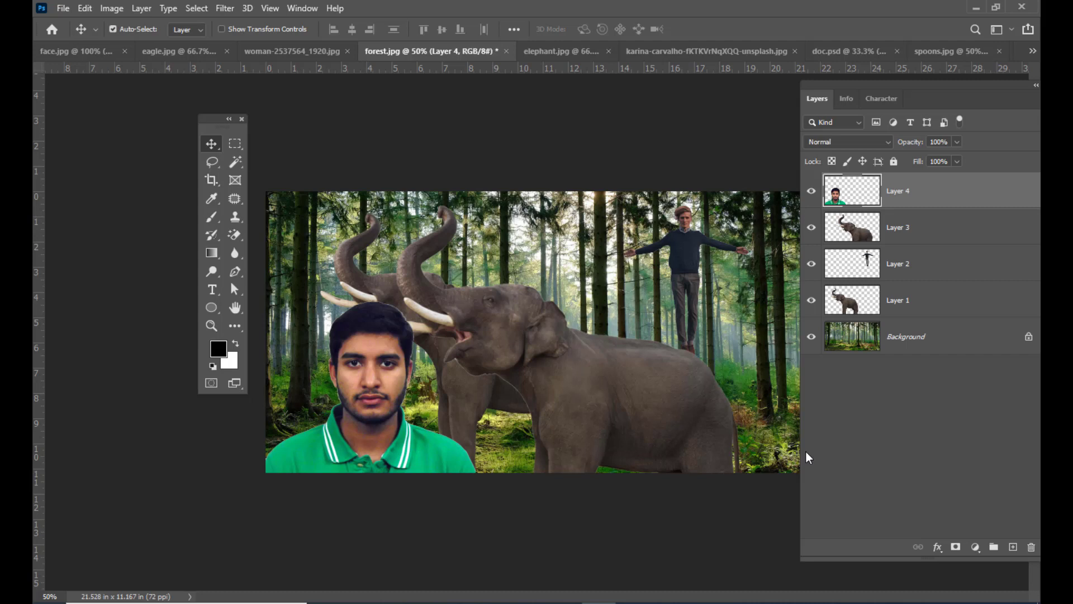
- Reactivate the Magic Wand tool and clear the existing selection around the elephant in elephant.jpg
{"action": "left_click", "coordinate": [233, 167]}
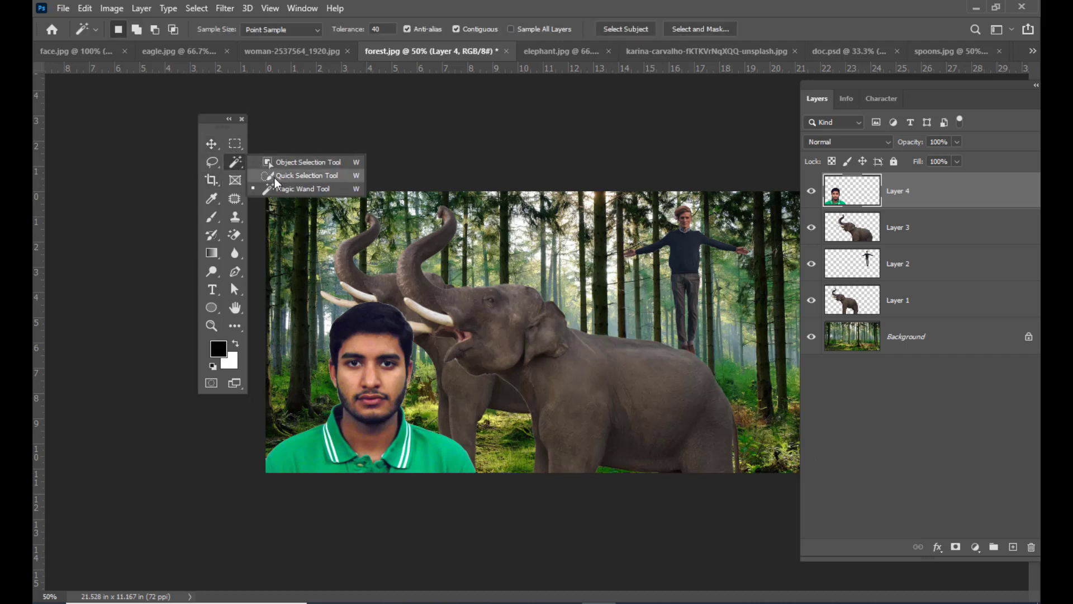
{"action": "left_click", "coordinate": [326, 189]}
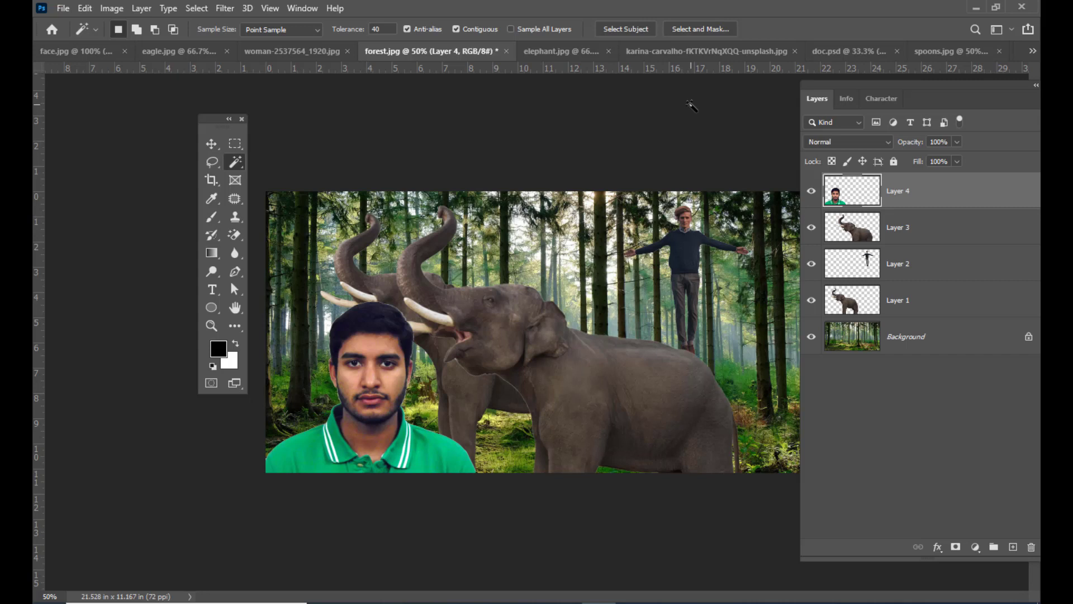
{"action": "right_click", "coordinate": [234, 162]}
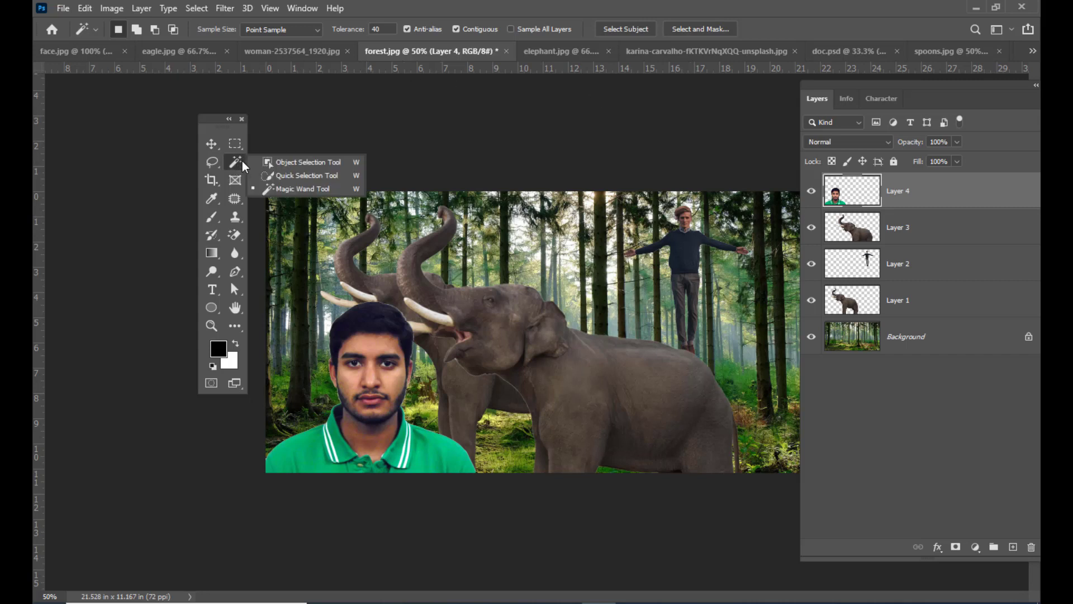
{"action": "left_click", "coordinate": [274, 190]}
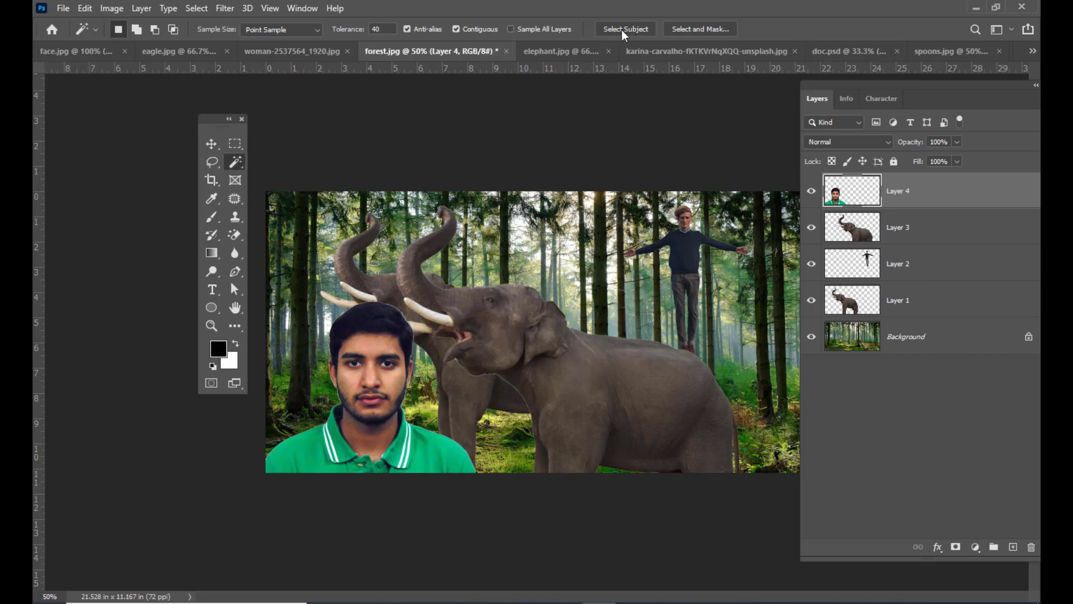
{"action": "left_click", "coordinate": [553, 52]}
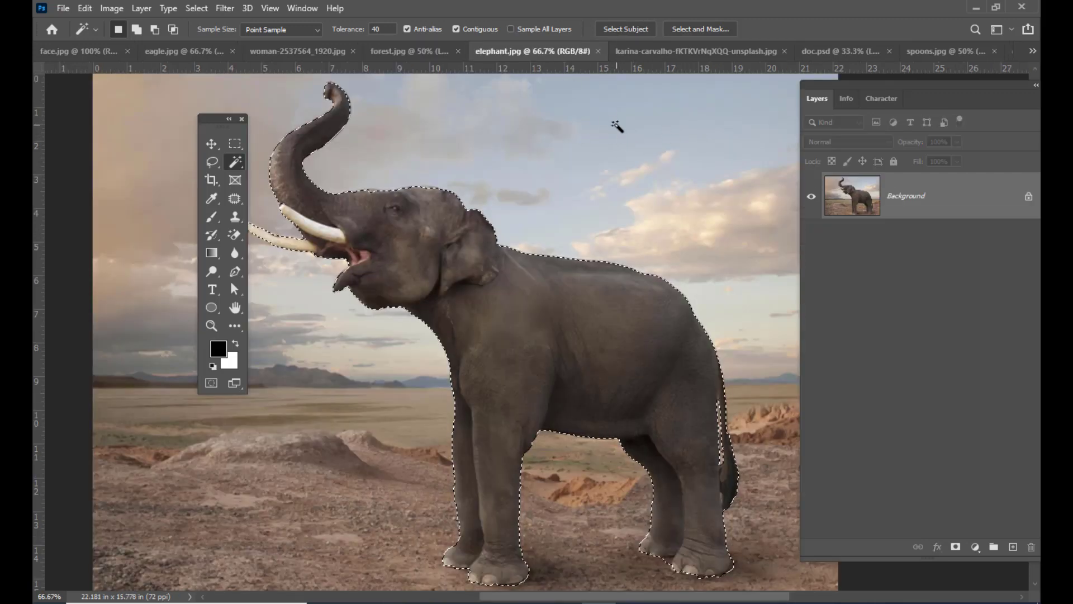
{"action": "key", "text": "ctrl+d"}
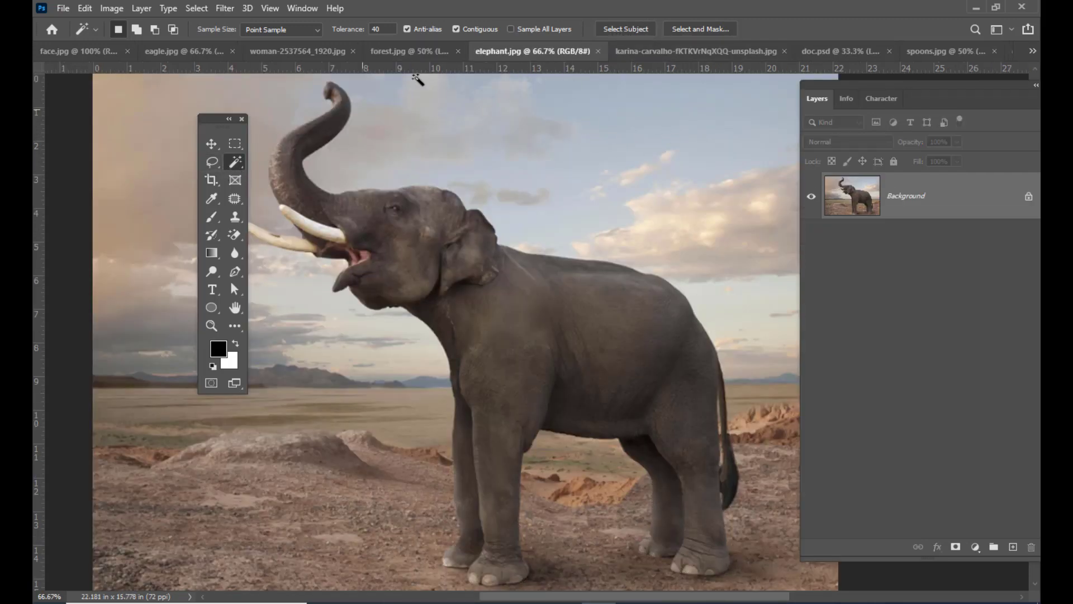
- Select the elephant automatically with the Magic Wand's Select Subject command and clear the selection
{"action": "left_click", "coordinate": [619, 28]}
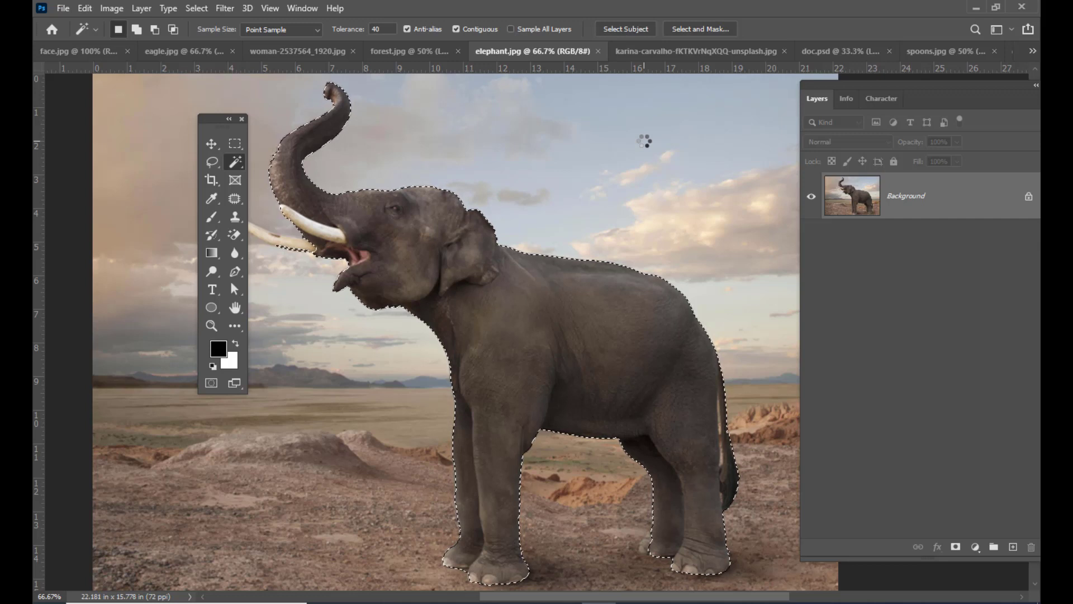
{"action": "key", "text": "ctrl+d"}
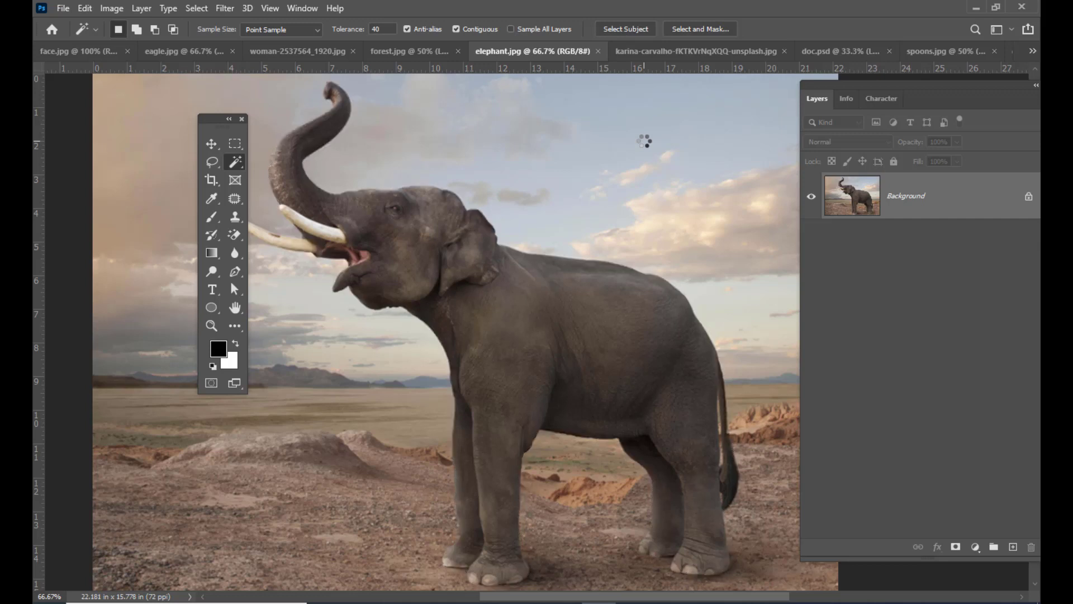
{"action": "key", "text": "ctrl+minus"}
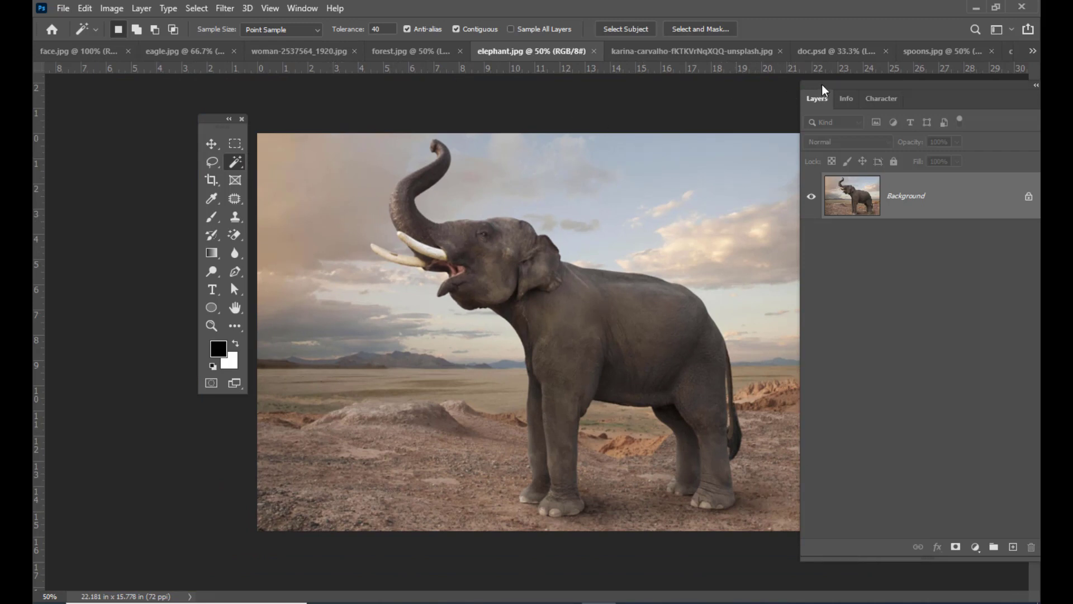
- Switch to girlkid.jpg, with the Layers panel moved closer to the image, and unlock its background layer
{"action": "left_click_drag", "start_coordinate": [801, 226], "coordinate": [825, 228]}
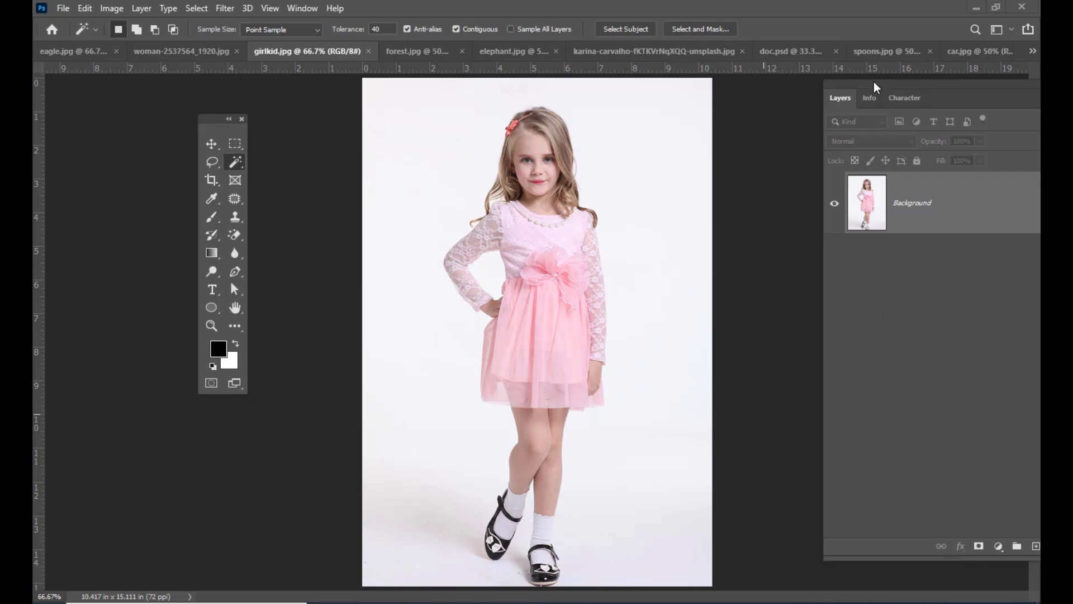
{"action": "left_click_drag", "start_coordinate": [874, 81], "coordinate": [789, 91]}
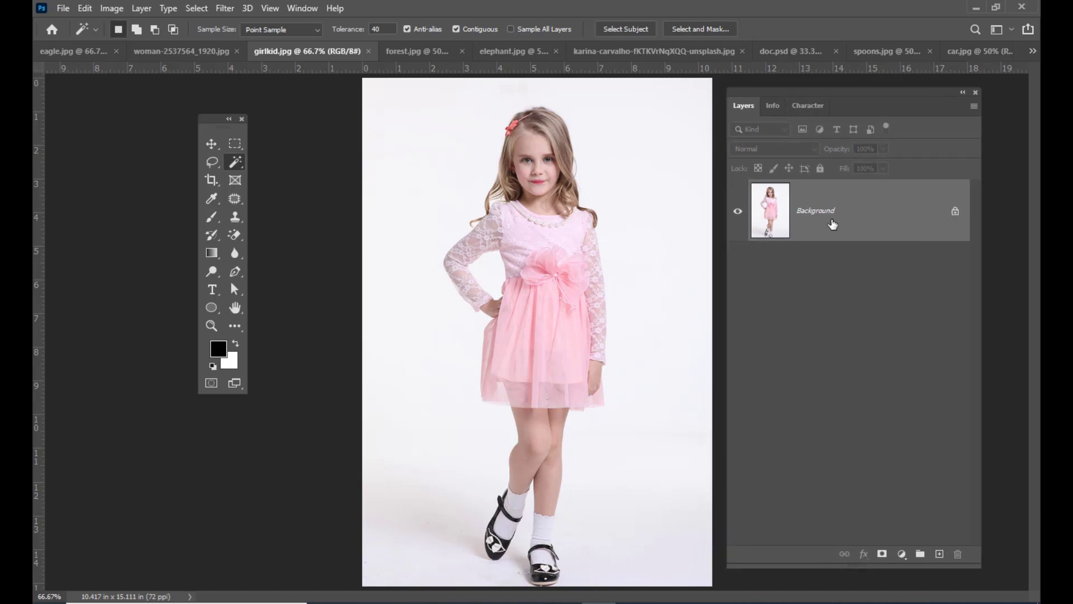
{"action": "left_click", "coordinate": [956, 213]}
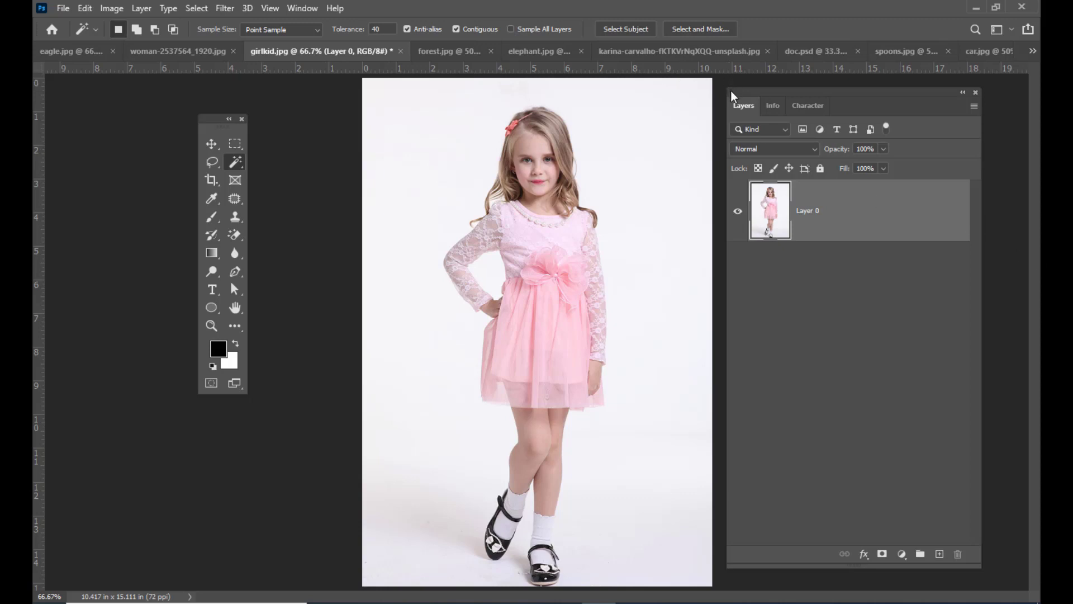
- Show the Properties panel for the girl's layer and arrange it next to the Layers panel
{"action": "left_click_drag", "start_coordinate": [730, 90], "coordinate": [735, 98]}
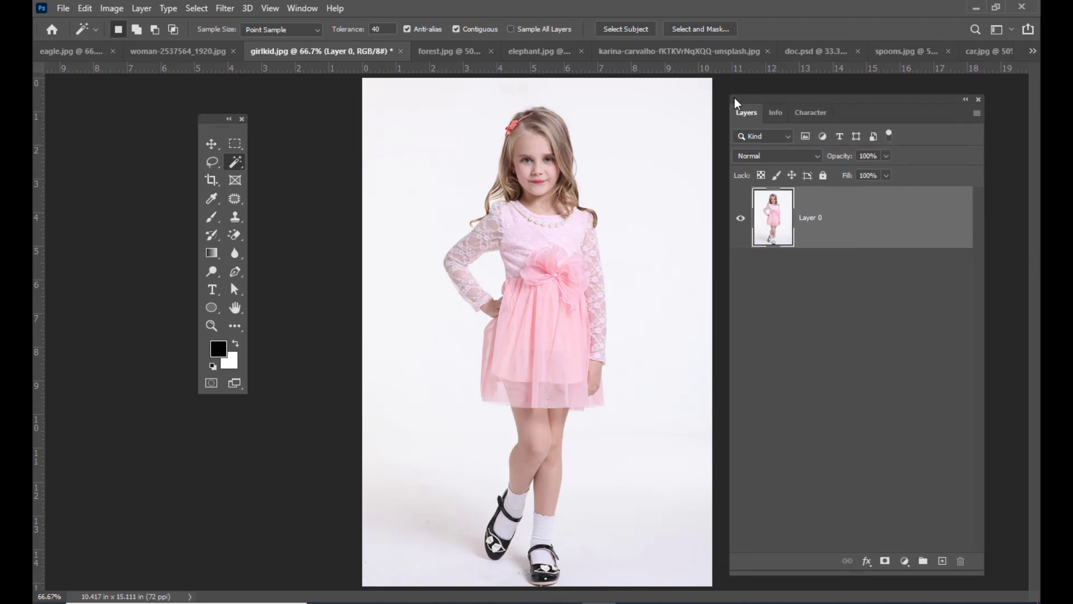
{"action": "left_click", "coordinate": [301, 10]}
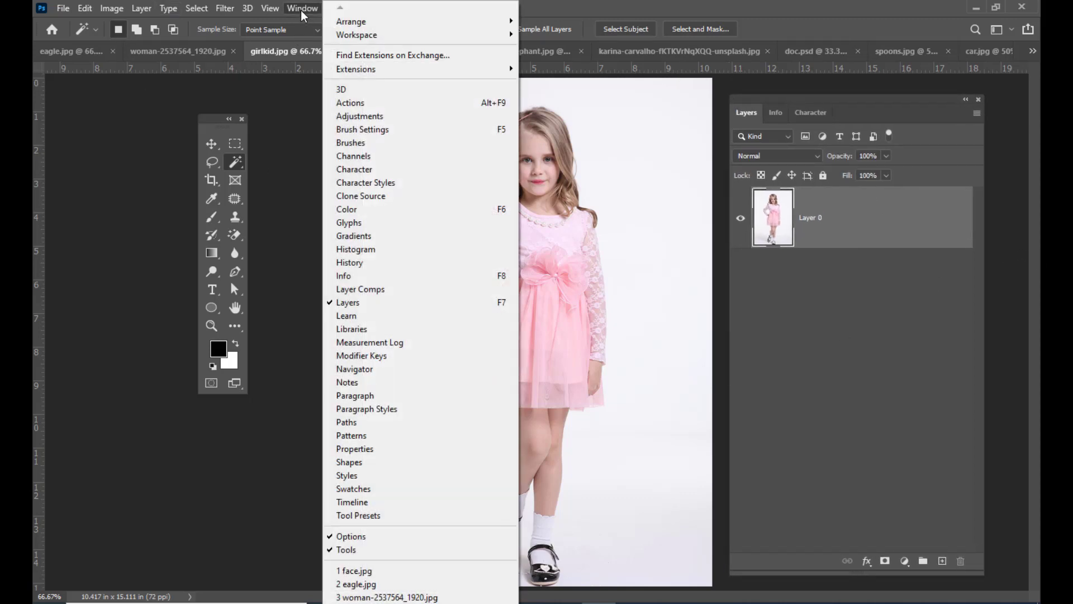
{"action": "left_click", "coordinate": [391, 451]}
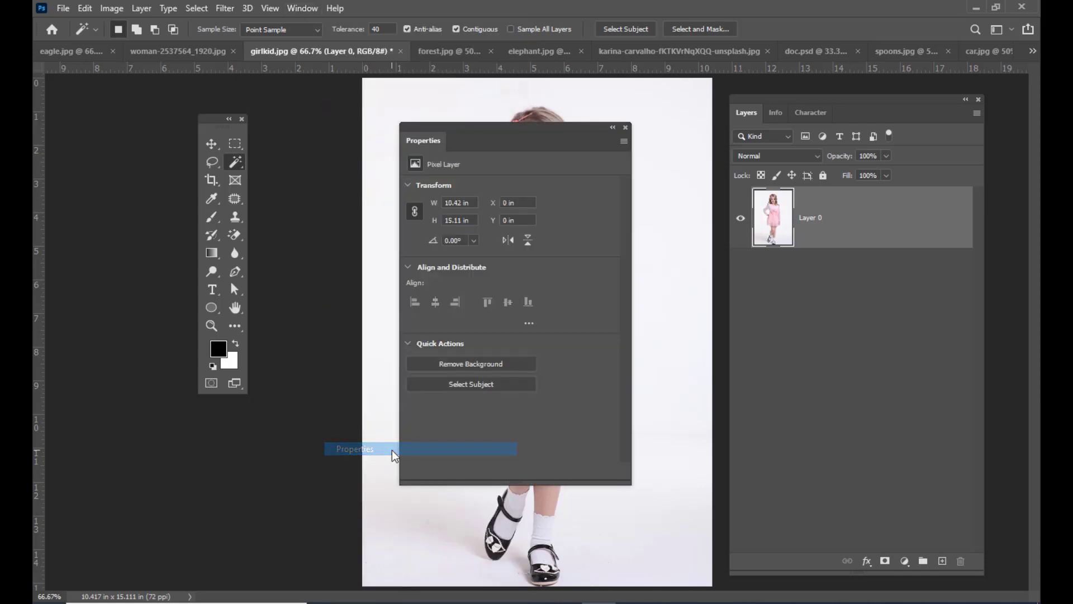
{"action": "left_click_drag", "start_coordinate": [469, 142], "coordinate": [696, 87]}
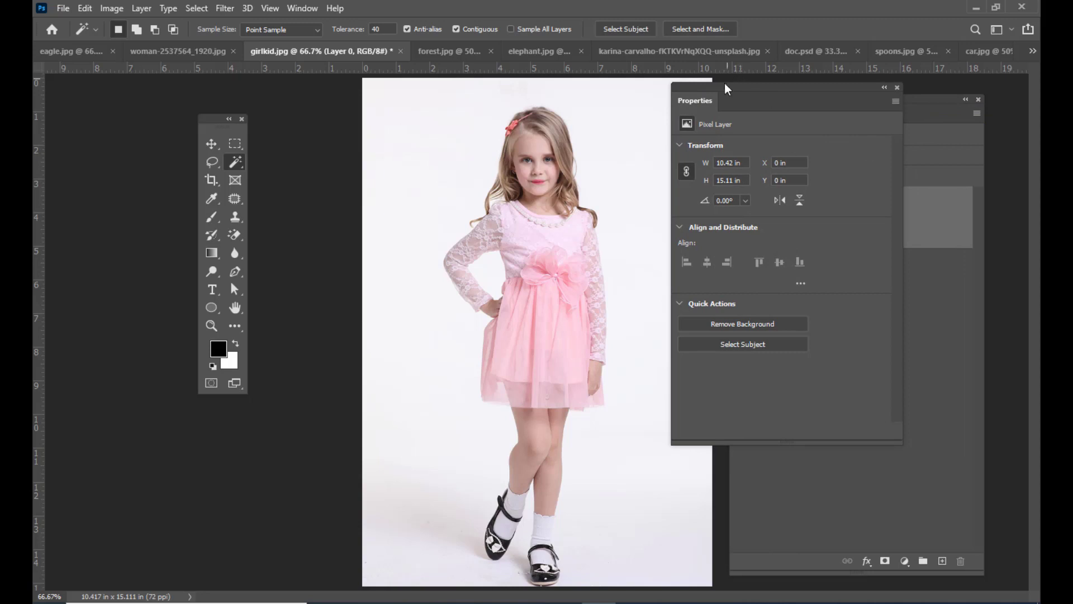
{"action": "left_click_drag", "start_coordinate": [723, 85], "coordinate": [727, 84]}
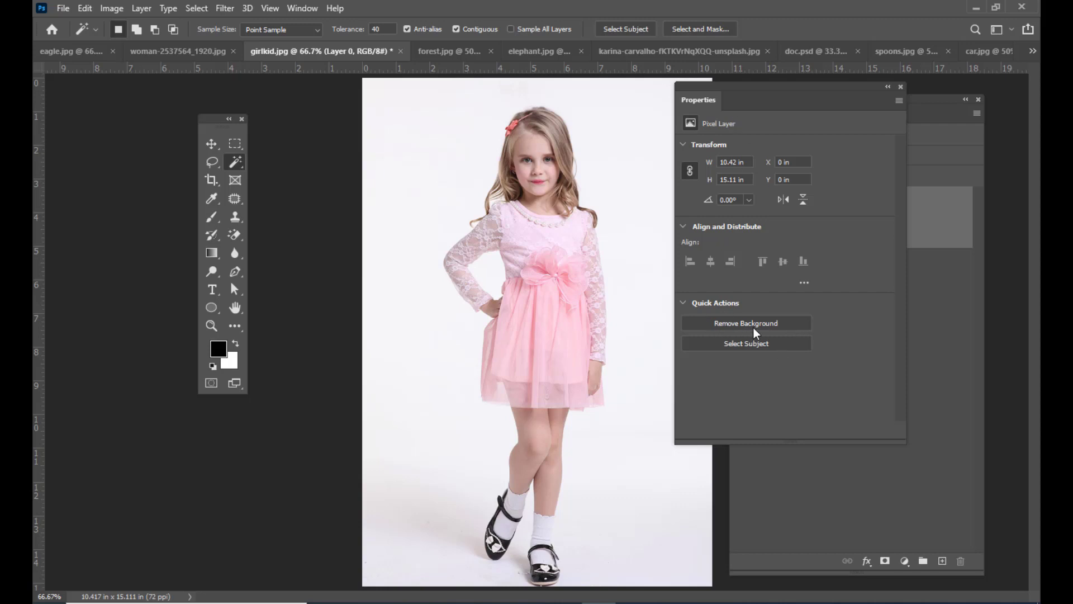
{"action": "left_click_drag", "start_coordinate": [724, 89], "coordinate": [585, 98]}
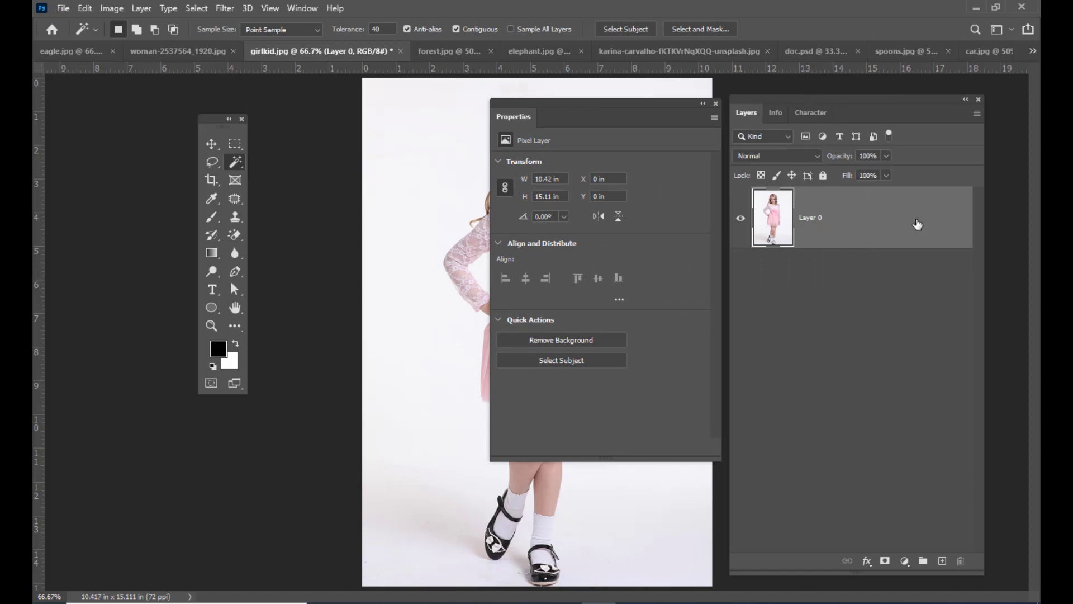
{"action": "left_click_drag", "start_coordinate": [836, 99], "coordinate": [848, 97]}
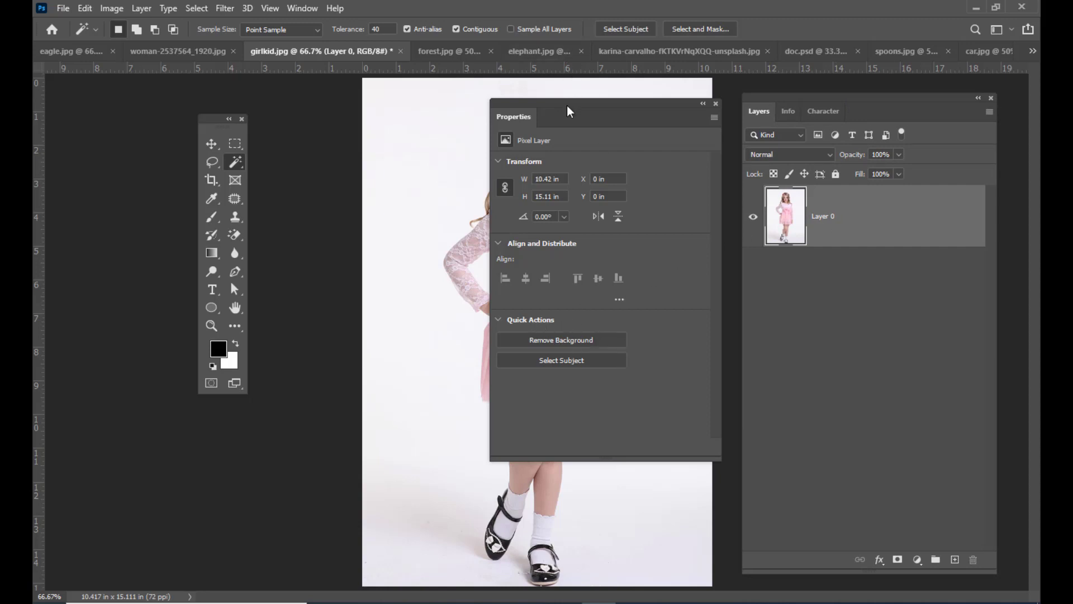
- Remove the background around the girl with the Remove Background quick action, keeping the Properties panel clear of her
{"action": "left_click_drag", "start_coordinate": [567, 105], "coordinate": [690, 76]}
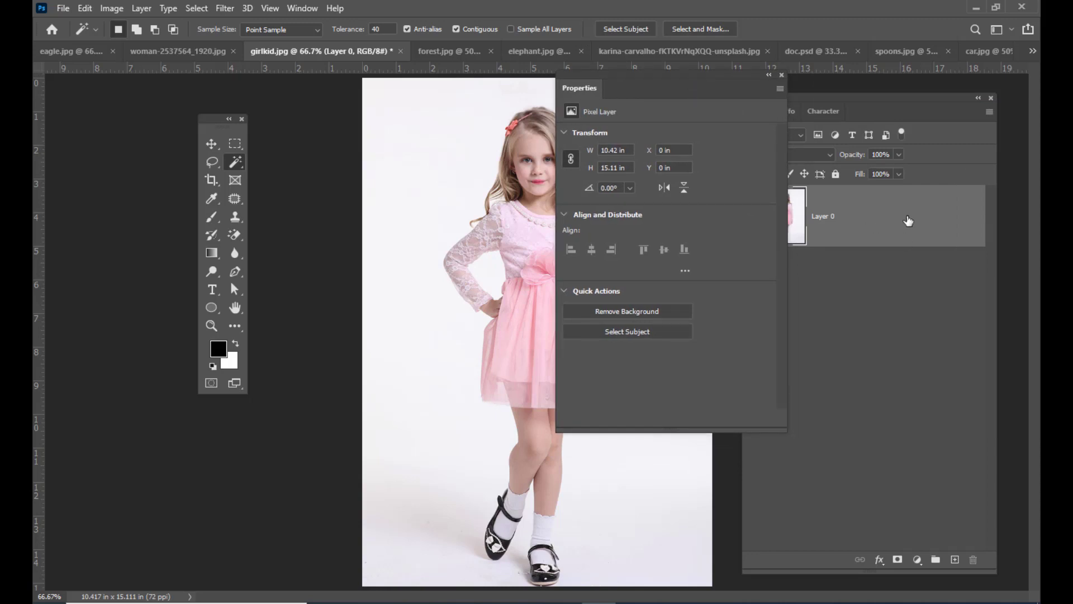
{"action": "left_click_drag", "start_coordinate": [625, 78], "coordinate": [701, 77]}
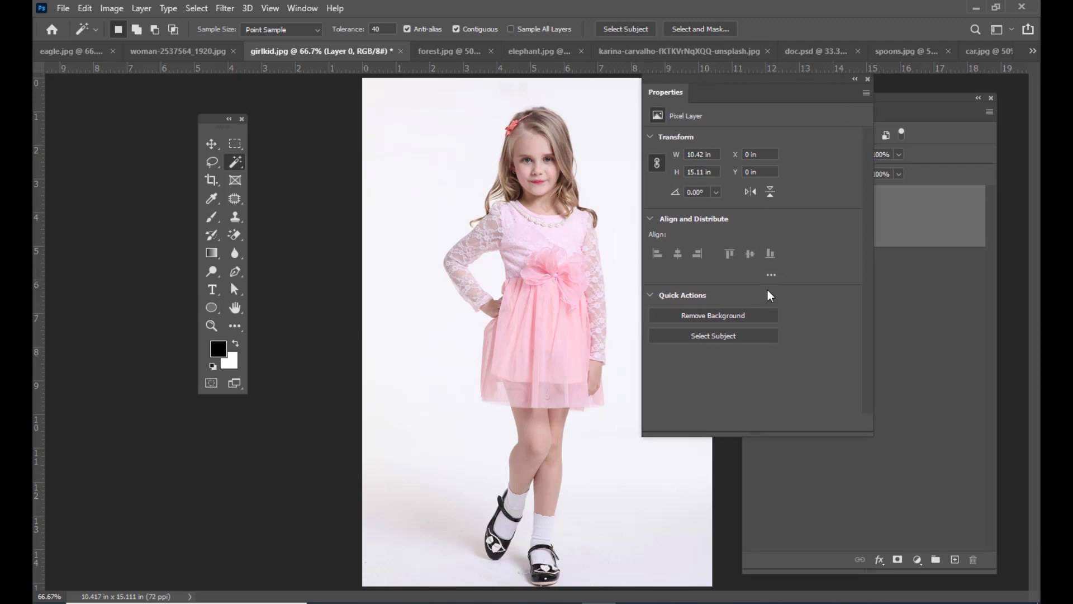
{"action": "left_click", "coordinate": [713, 317]}
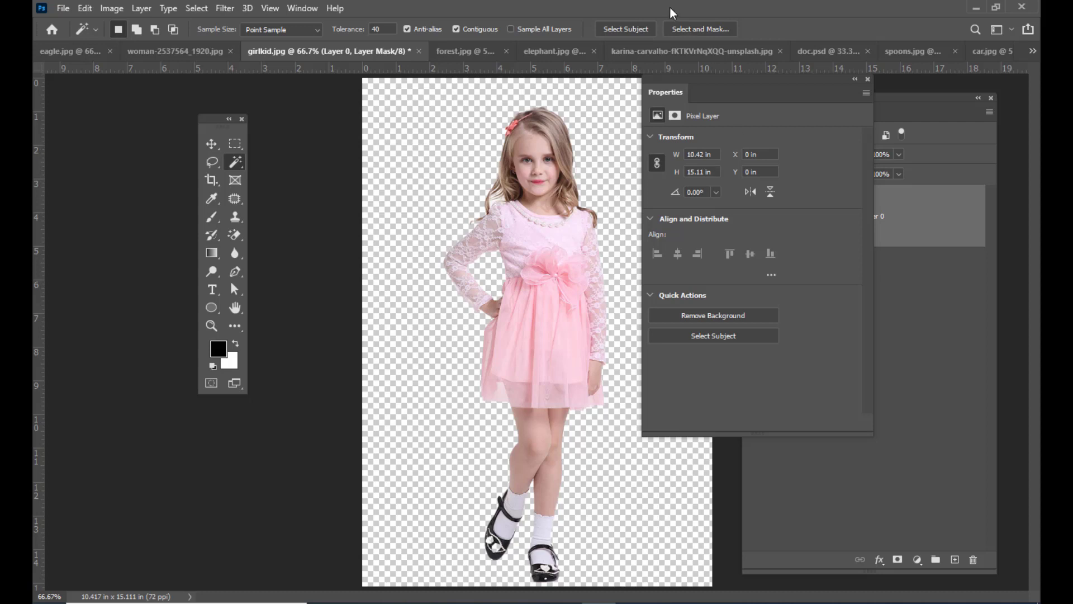
{"action": "left_click_drag", "start_coordinate": [668, 81], "coordinate": [762, 86]}
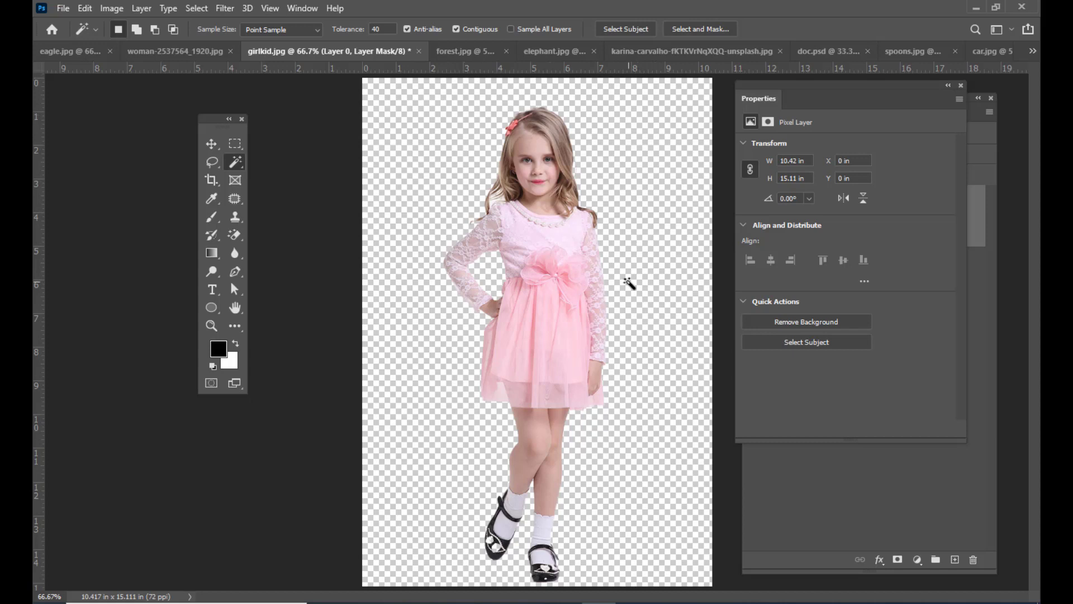
- Copy the cut-out girl into doc.psd with the Move tool and enlarge her to about 154%
{"action": "left_click", "coordinate": [212, 144]}
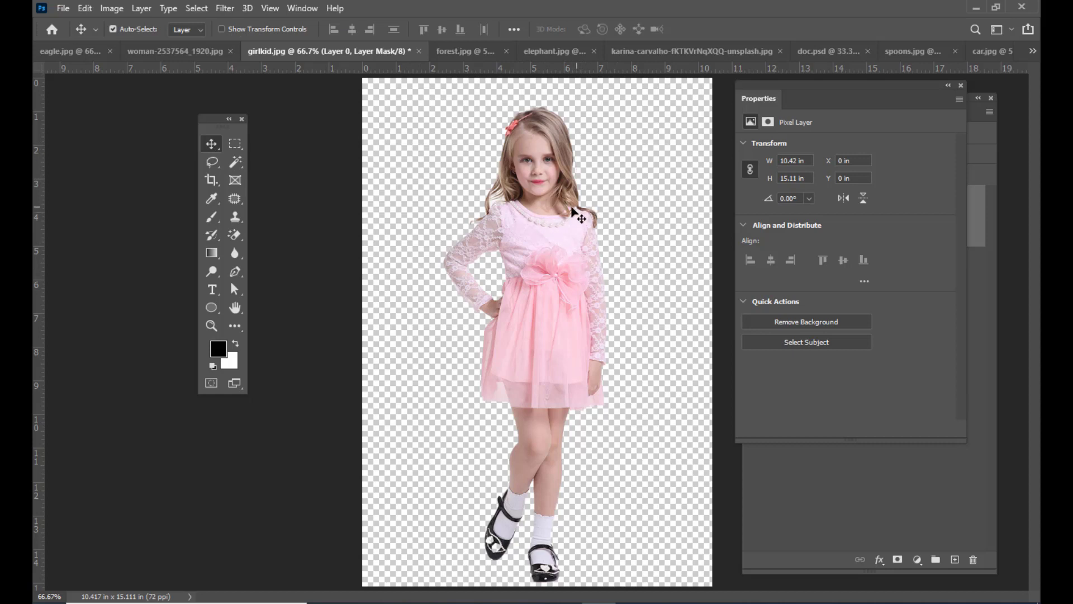
{"action": "left_click_drag", "start_coordinate": [560, 226], "coordinate": [496, 337]}
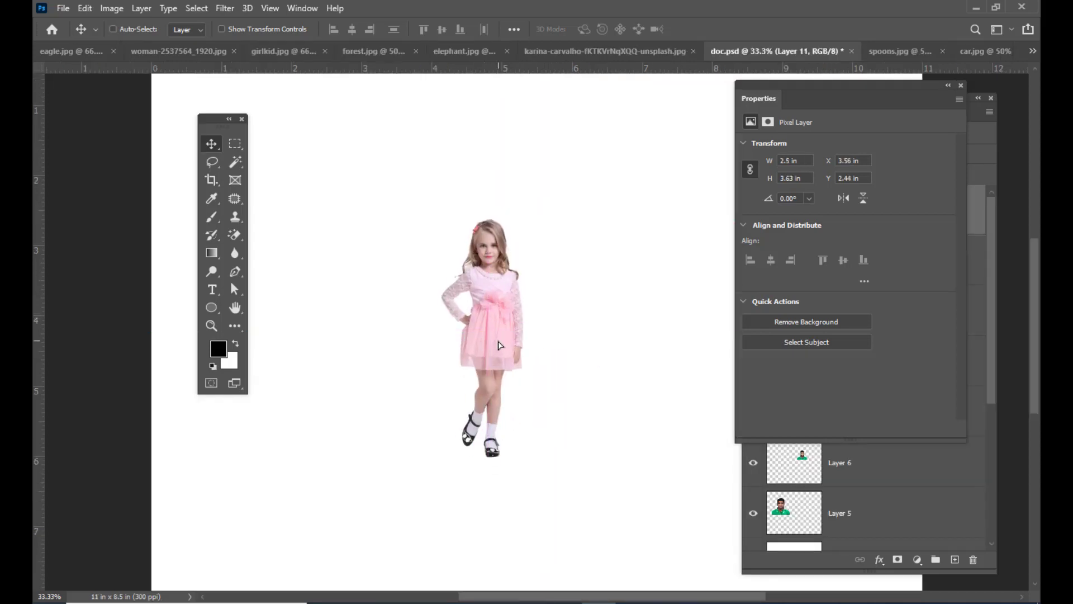
{"action": "key", "text": "ctrl+t"}
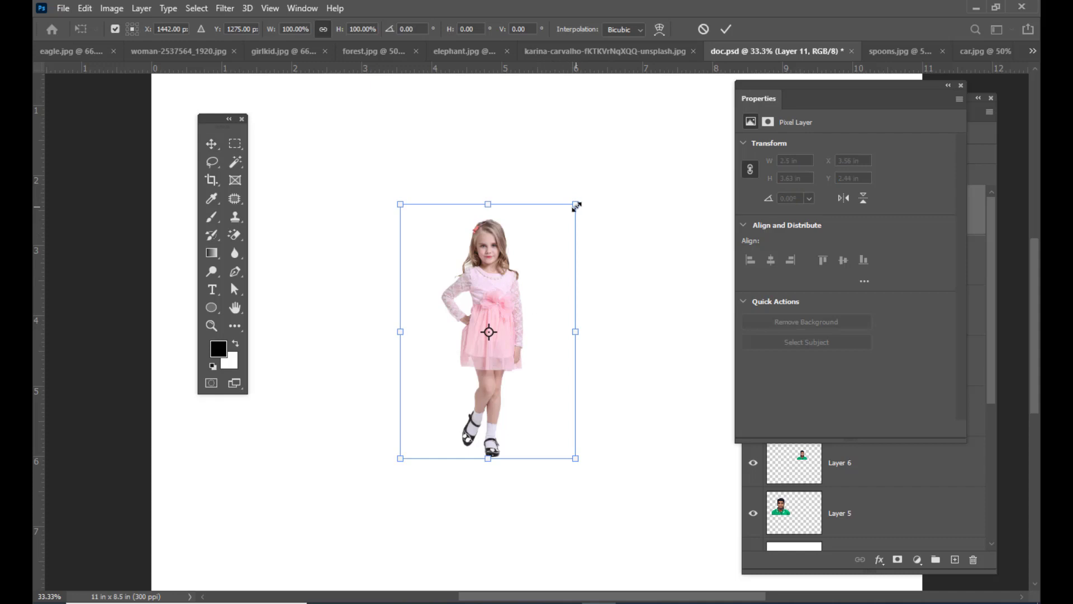
{"action": "left_click_drag", "start_coordinate": [576, 206], "coordinate": [626, 144]}
{"action": "left_click_drag", "start_coordinate": [509, 247], "coordinate": [511, 254]}
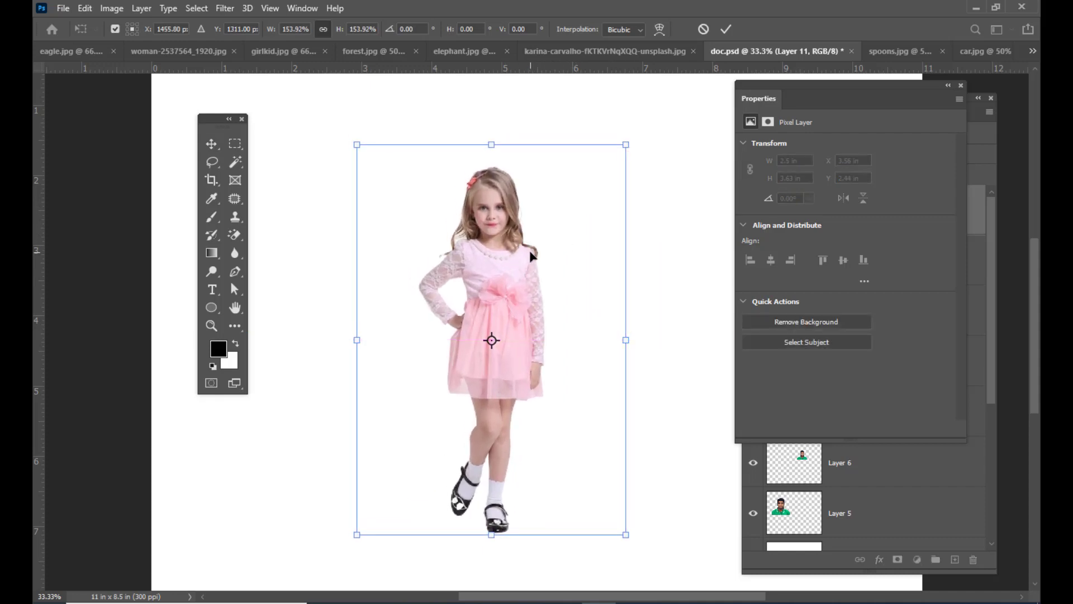
{"action": "key", "text": "Return"}
- Switch to woman-2537564_1920.jpg and move the Properties and Layers panels off the woman's portrait
{"action": "left_click", "coordinate": [569, 58]}
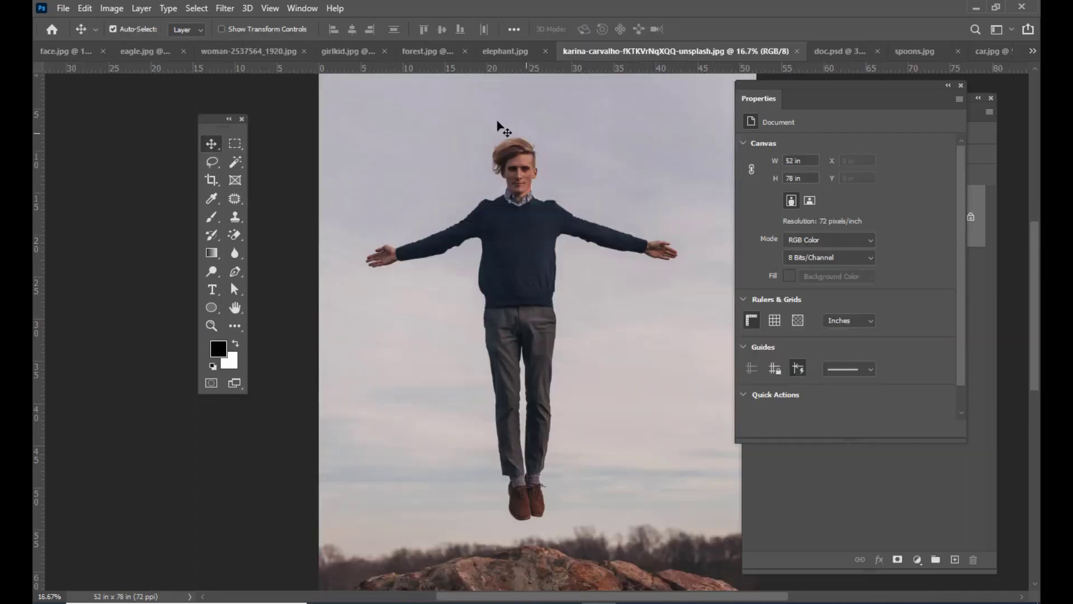
{"action": "left_click", "coordinate": [335, 52]}
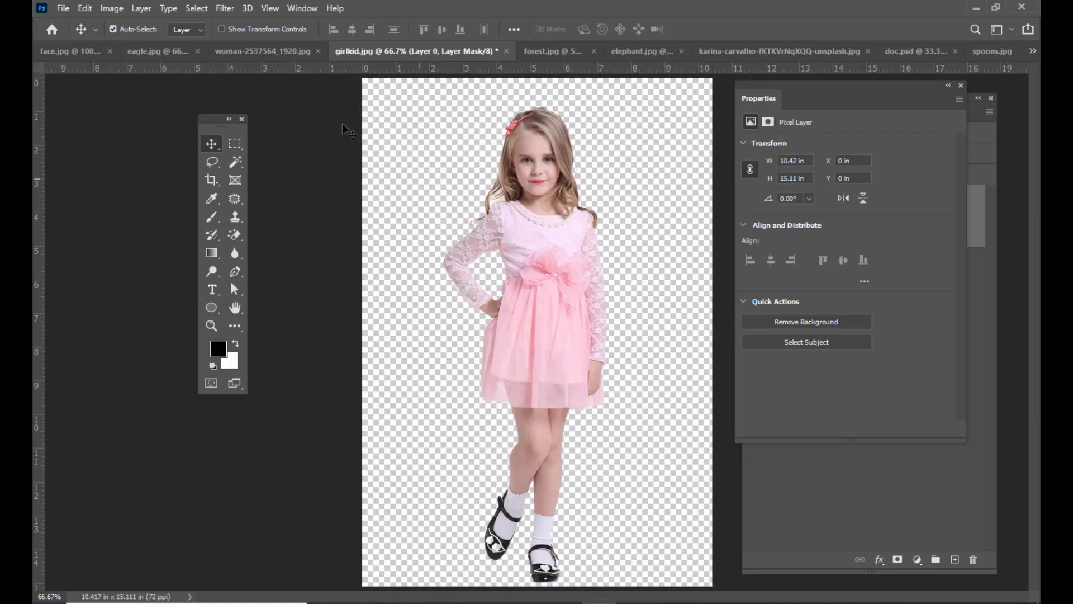
{"action": "left_click", "coordinate": [242, 50]}
{"action": "left_click_drag", "start_coordinate": [761, 82], "coordinate": [839, 439]}
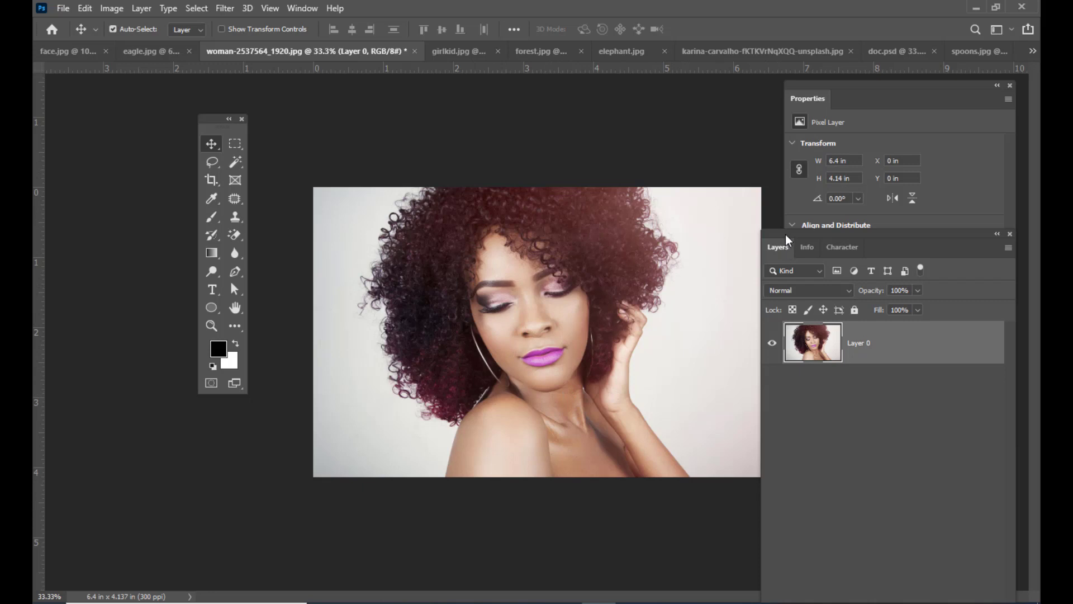
{"action": "left_click_drag", "start_coordinate": [773, 240], "coordinate": [746, 233]}
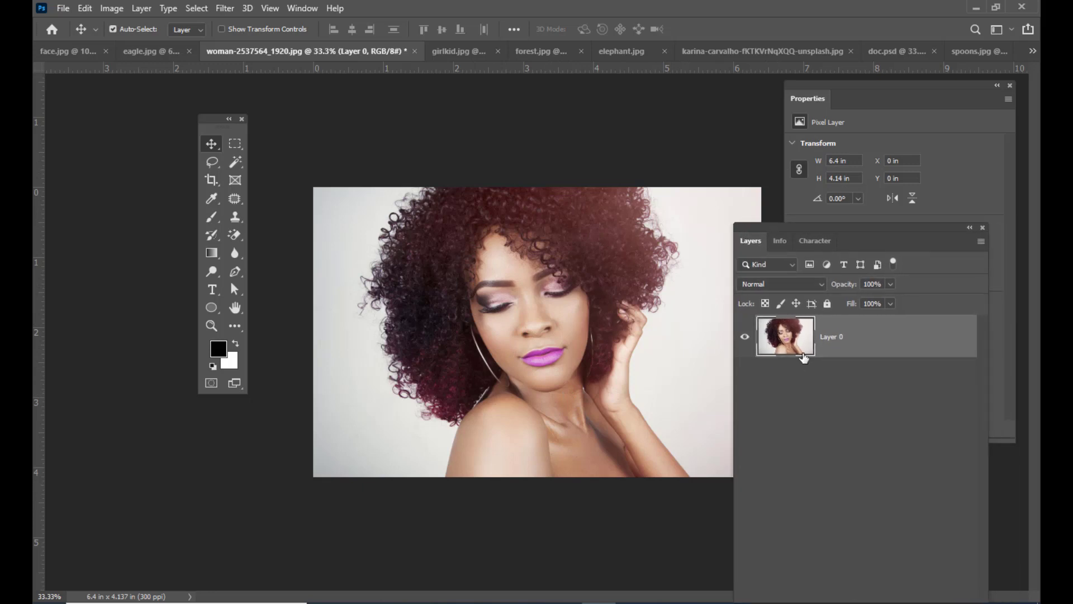
- Remove the background behind the curly-haired woman with the Remove Background quick action
{"action": "left_click", "coordinate": [823, 82]}
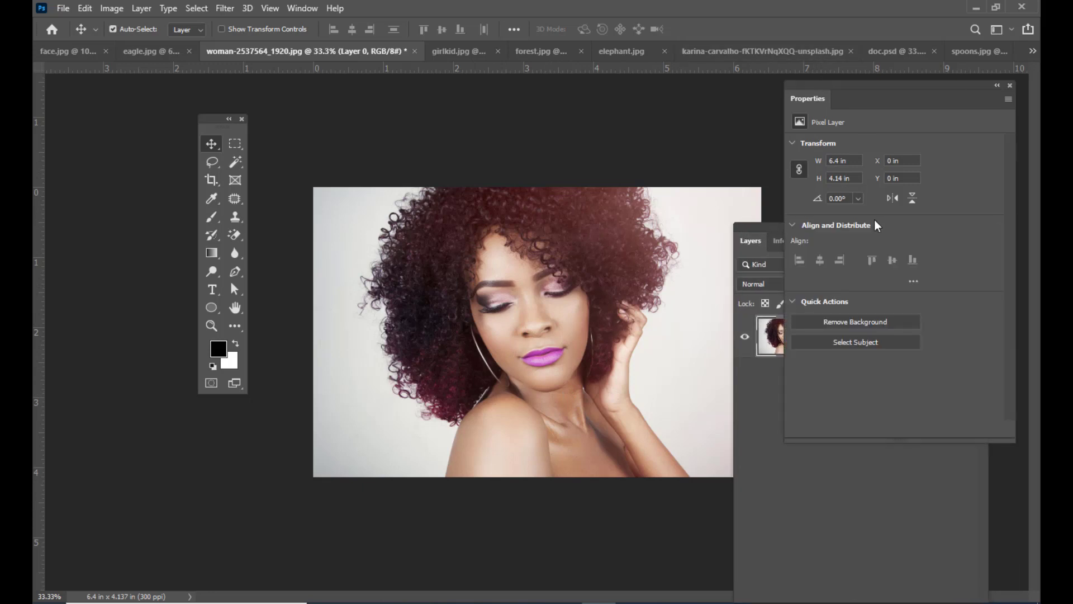
{"action": "left_click_drag", "start_coordinate": [805, 84], "coordinate": [787, 84]}
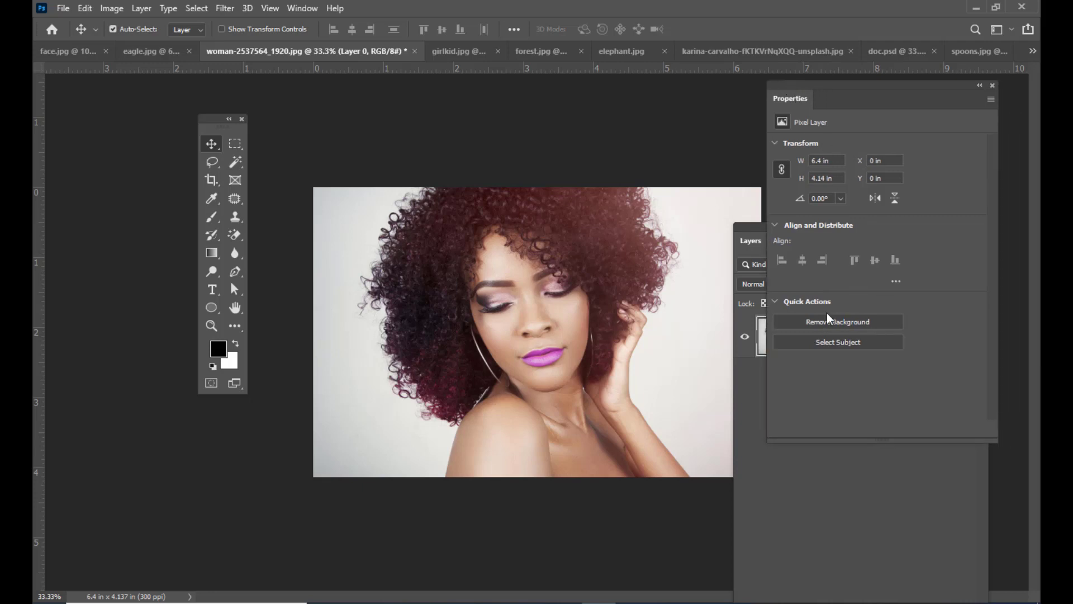
{"action": "left_click", "coordinate": [839, 321]}
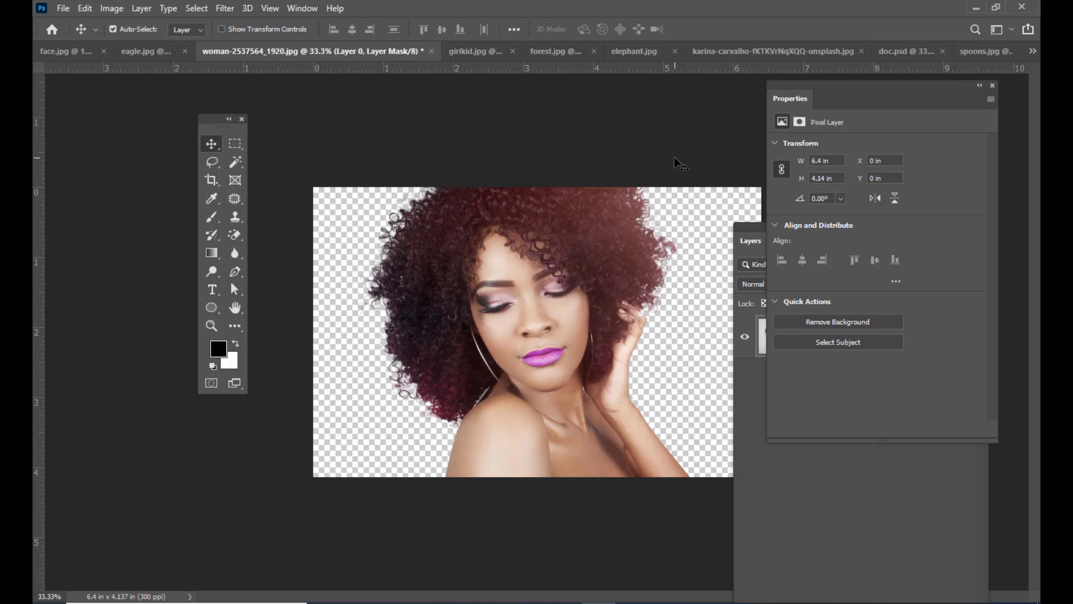
- Switch to forest.jpg and convert its locked background into an editable layer named Layer 0
{"action": "left_click", "coordinate": [541, 51]}
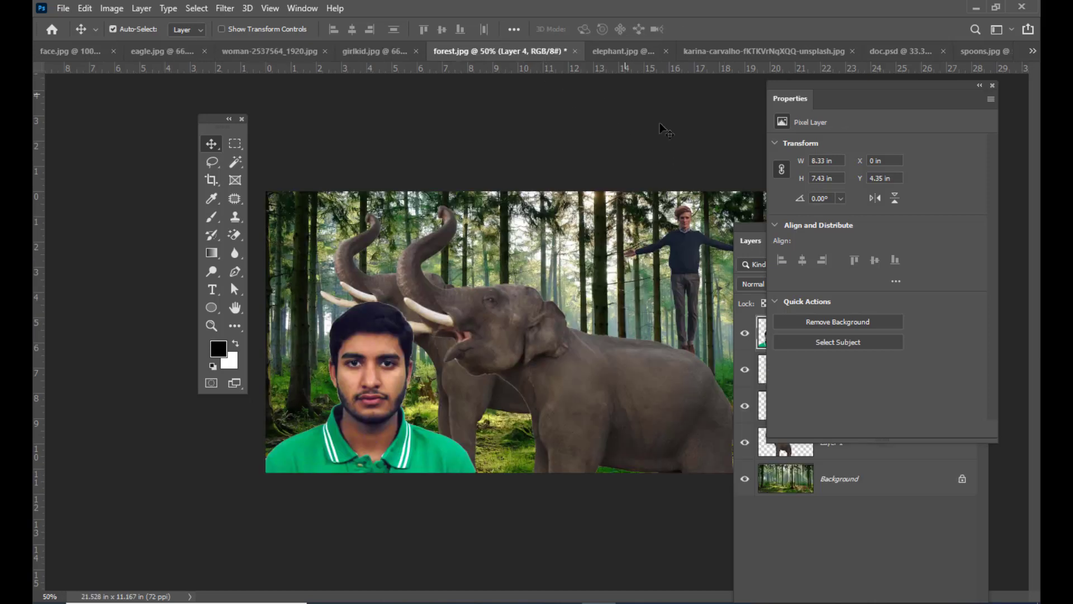
{"action": "left_click", "coordinate": [746, 228]}
{"action": "left_click", "coordinate": [802, 480]}
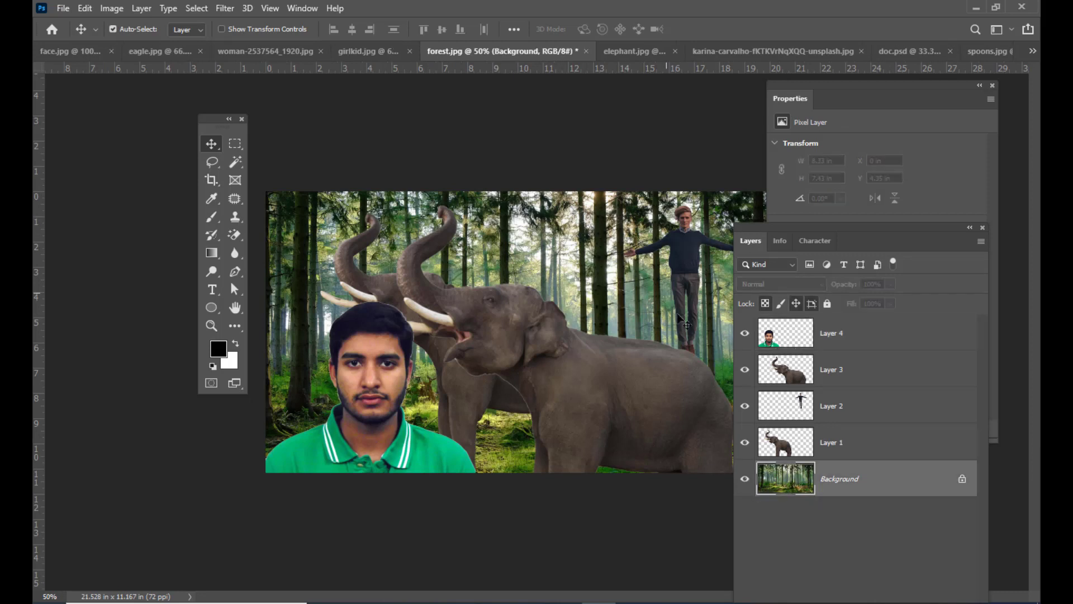
{"action": "left_click_drag", "start_coordinate": [590, 216], "coordinate": [479, 67]}
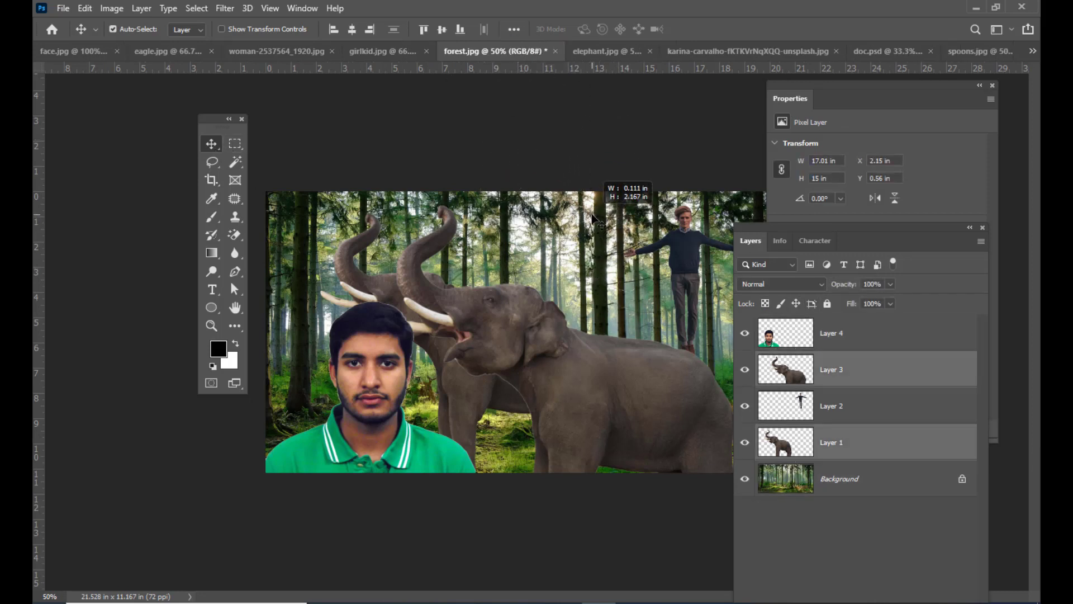
{"action": "double_click", "coordinate": [863, 478]}
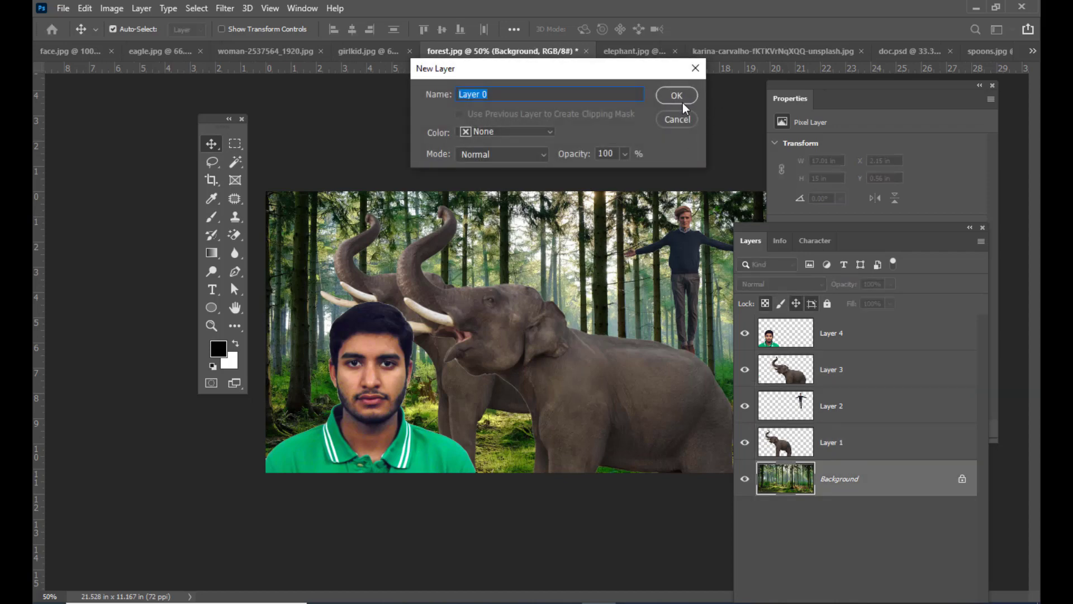
{"action": "left_click", "coordinate": [681, 100]}
- Copy the forest layer into woman-2537564_1920.jpg and enlarge it to about 169% so it covers the canvas
{"action": "left_click_drag", "start_coordinate": [587, 254], "coordinate": [392, 49]}
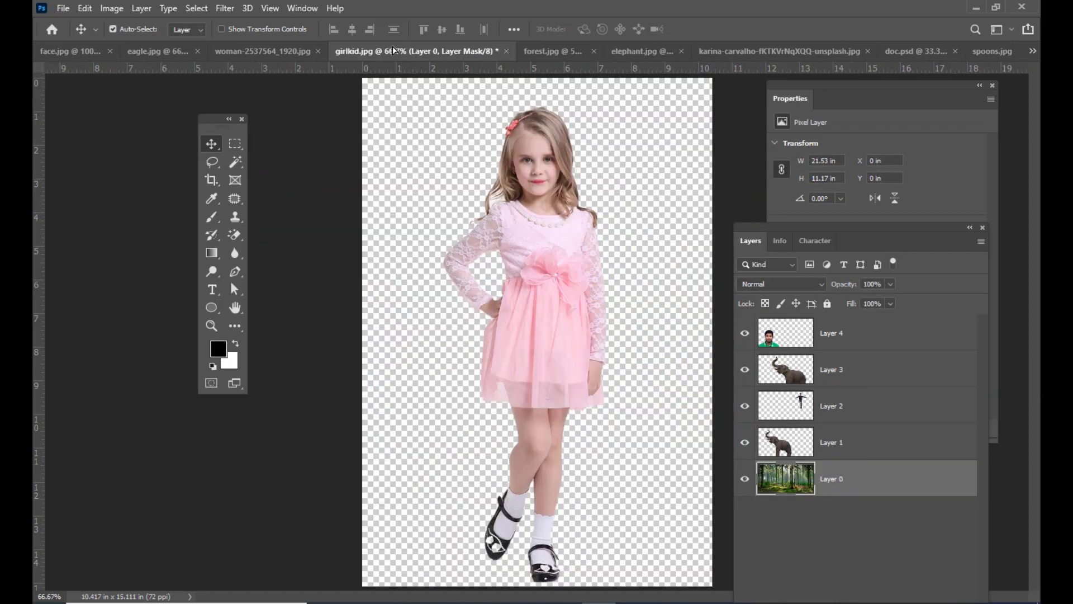
{"action": "left_click_drag", "start_coordinate": [266, 49], "coordinate": [566, 330]}
{"action": "left_click_drag", "start_coordinate": [753, 228], "coordinate": [883, 291]}
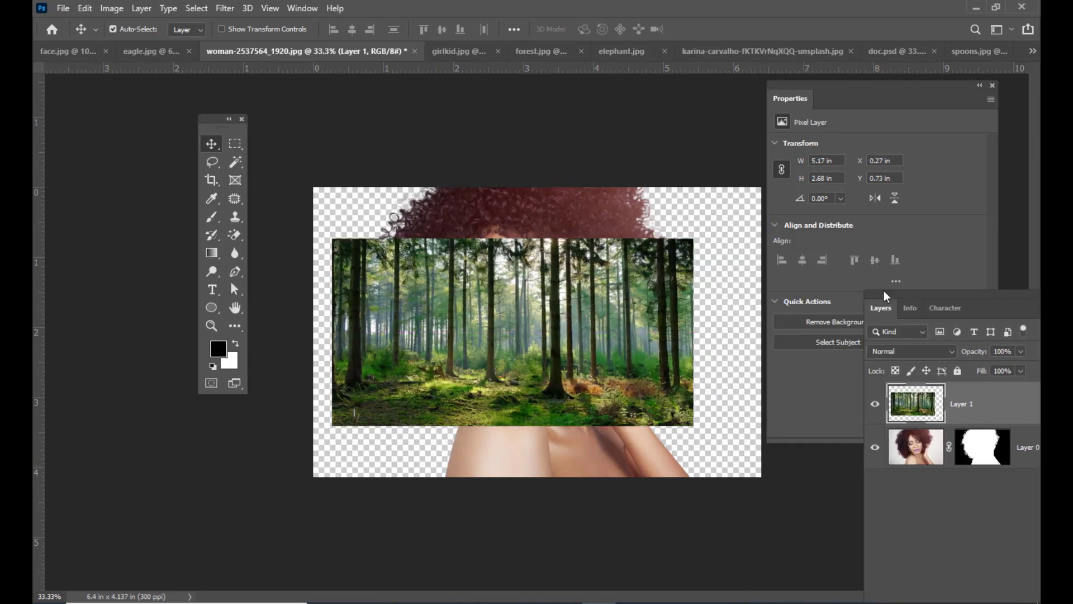
{"action": "key", "text": "ctrl+t"}
{"action": "left_click_drag", "start_coordinate": [691, 235], "coordinate": [817, 174]}
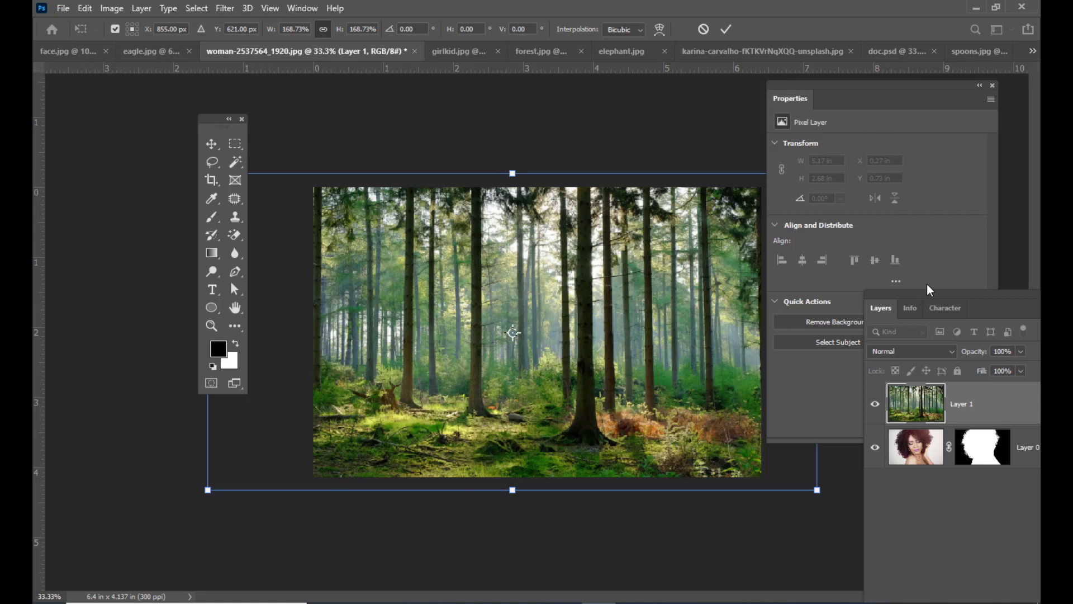
{"action": "key", "text": "Return"}
- Move the forest layer beneath the woman's masked layer and shift the Layers panel clear of the image
{"action": "left_click_drag", "start_coordinate": [940, 293], "coordinate": [870, 235]}
{"action": "left_click_drag", "start_coordinate": [942, 343], "coordinate": [951, 424]}
{"action": "left_click_drag", "start_coordinate": [796, 244], "coordinate": [821, 237]}
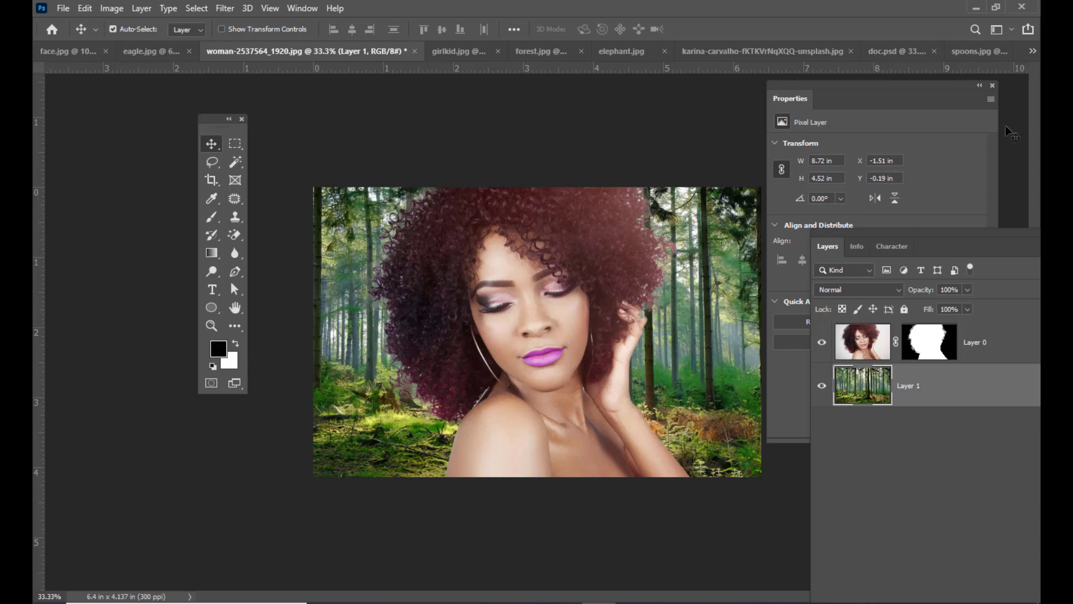
- In girlkid.jpg, undo the background removal and select the girl automatically with the Select Subject quick action
{"action": "left_click", "coordinate": [459, 53]}
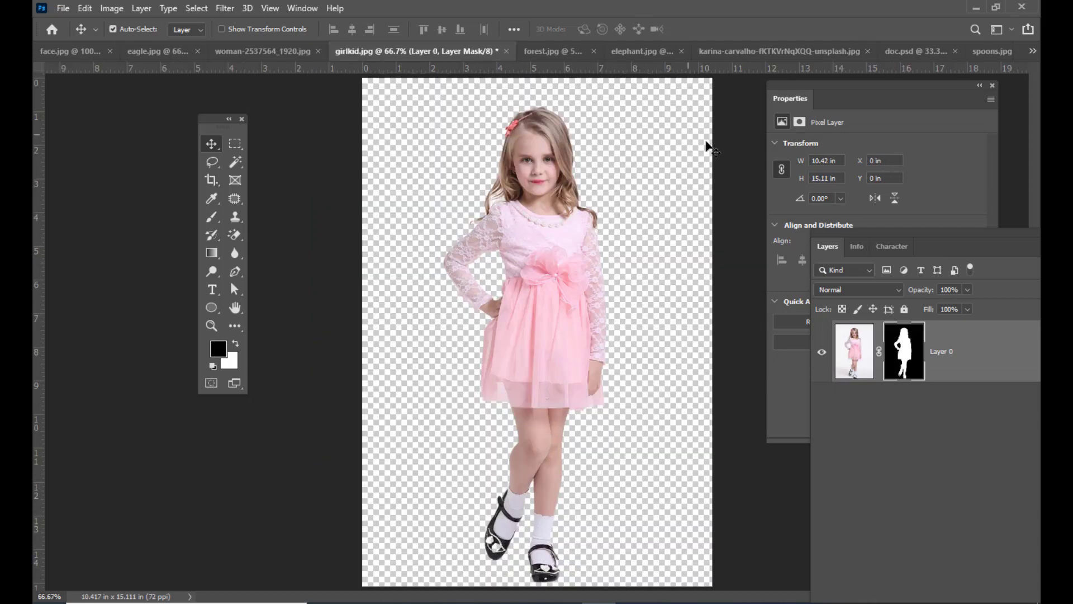
{"action": "key", "text": "ctrl+z"}
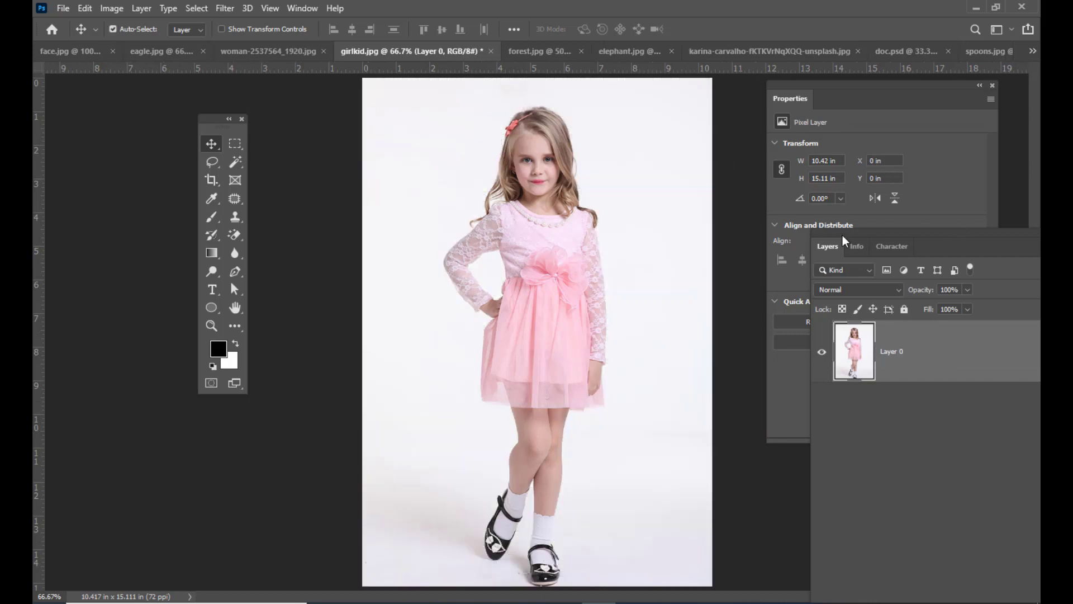
{"action": "left_click_drag", "start_coordinate": [843, 236], "coordinate": [973, 237]}
{"action": "left_click_drag", "start_coordinate": [794, 88], "coordinate": [741, 90]}
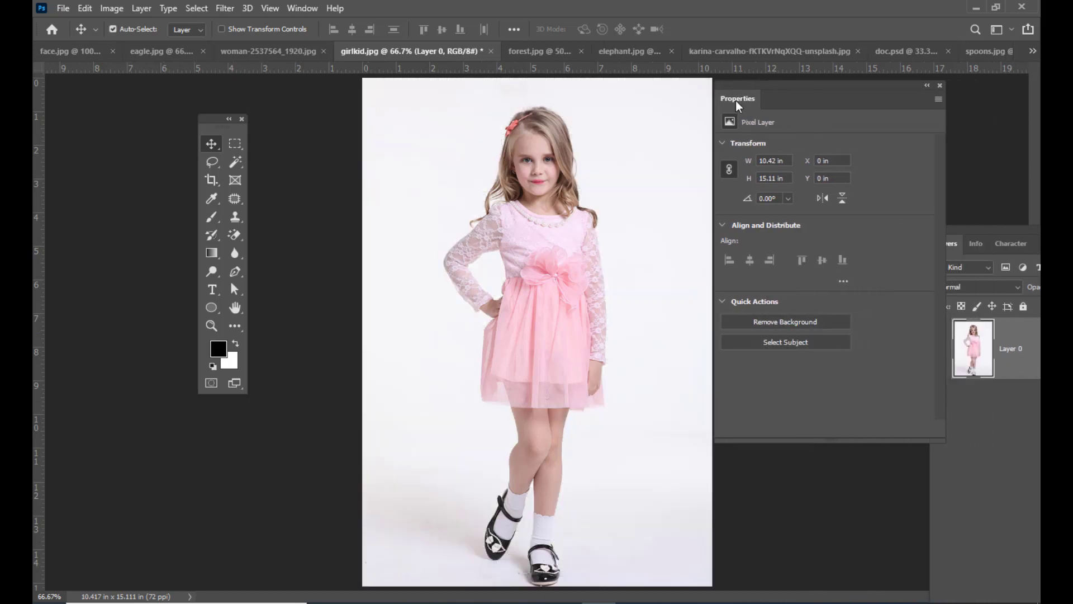
{"action": "left_click", "coordinate": [789, 345]}
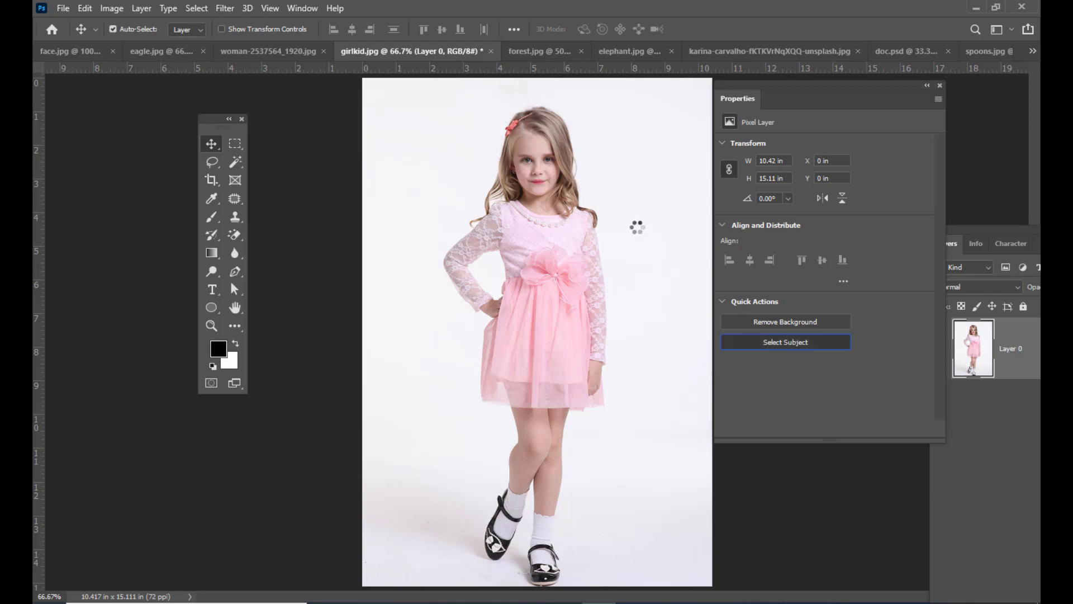
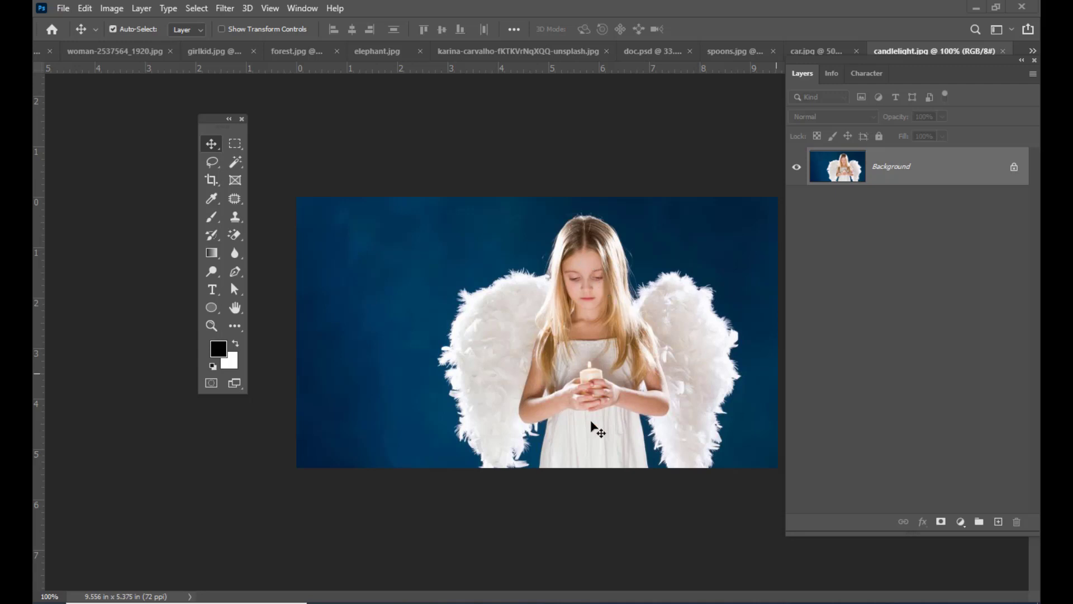
- Convert the locked background of candlelight.jpg into an editable layer and add a white layer mask to it, leaving the mask active
{"action": "left_click", "coordinate": [1014, 168]}
{"action": "left_click_drag", "start_coordinate": [793, 61], "coordinate": [783, 87]}
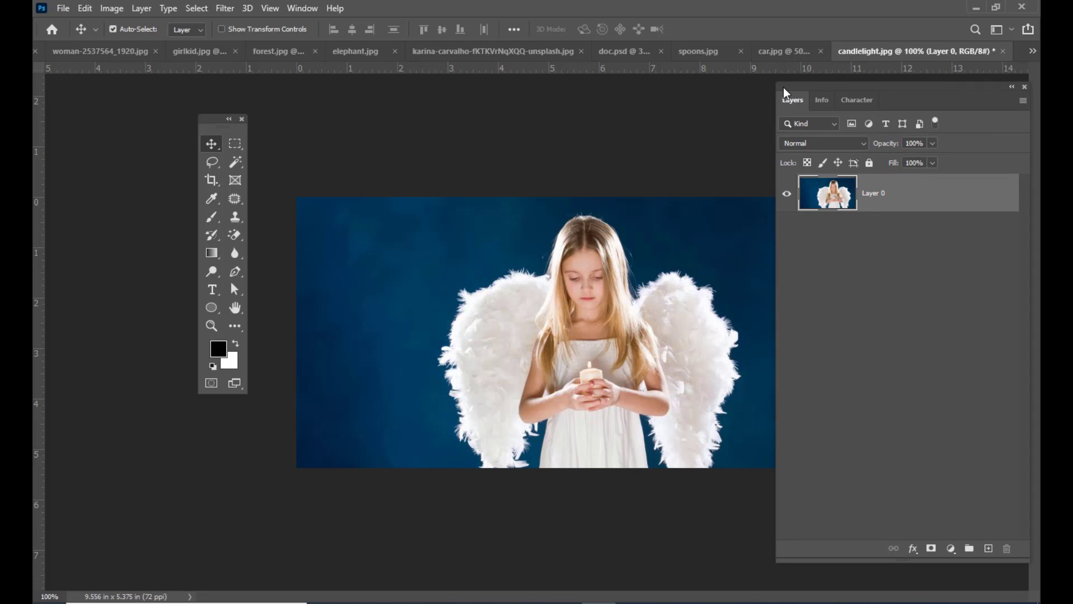
{"action": "left_click_drag", "start_coordinate": [787, 87], "coordinate": [771, 85]}
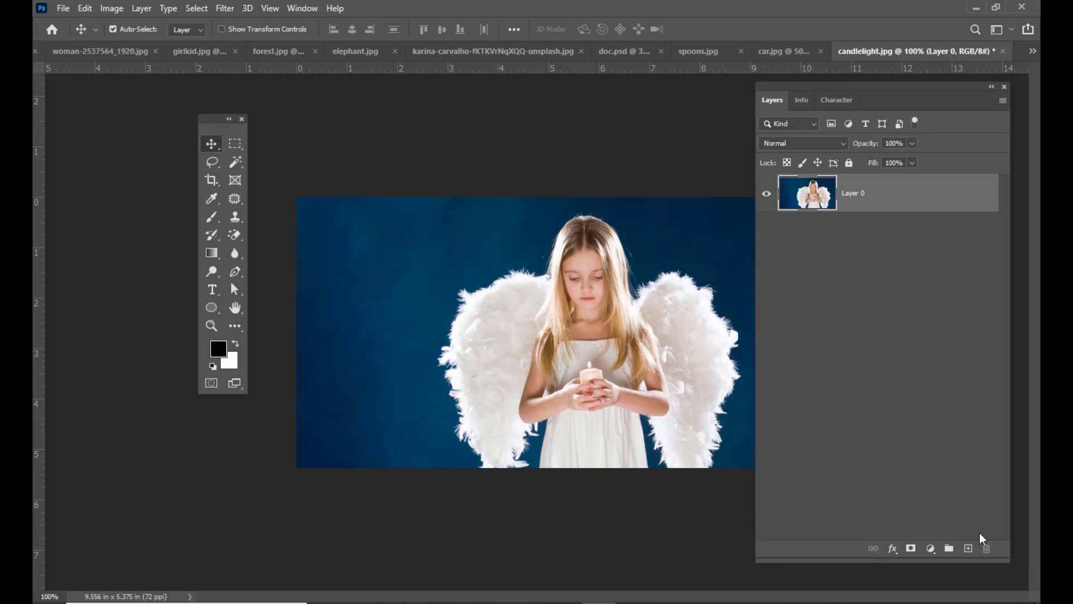
{"action": "left_click", "coordinate": [912, 548]}
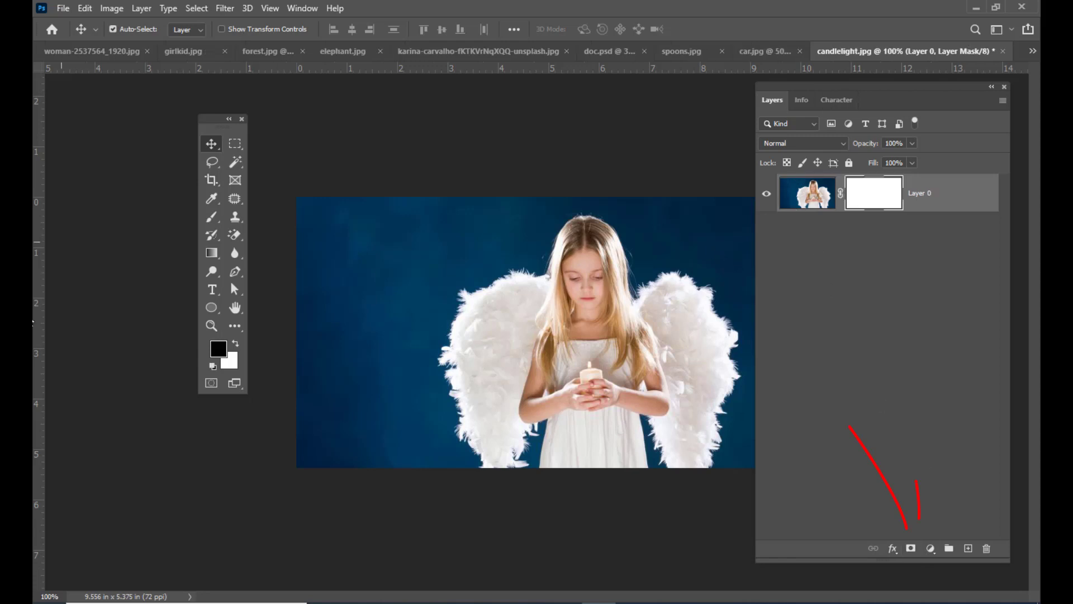
{"action": "left_click", "coordinate": [805, 190]}
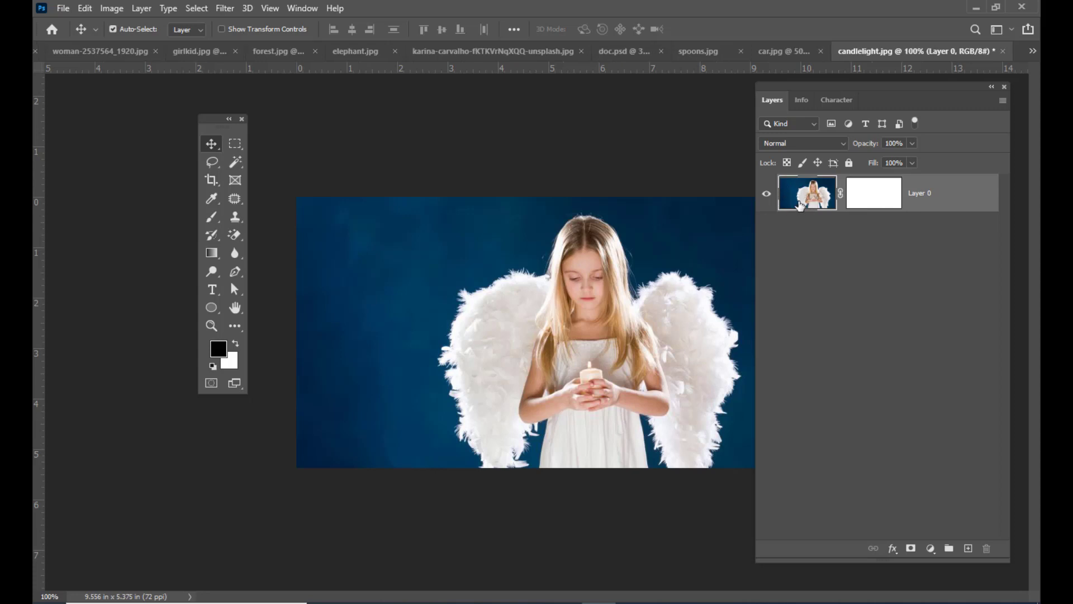
{"action": "left_click", "coordinate": [866, 195]}
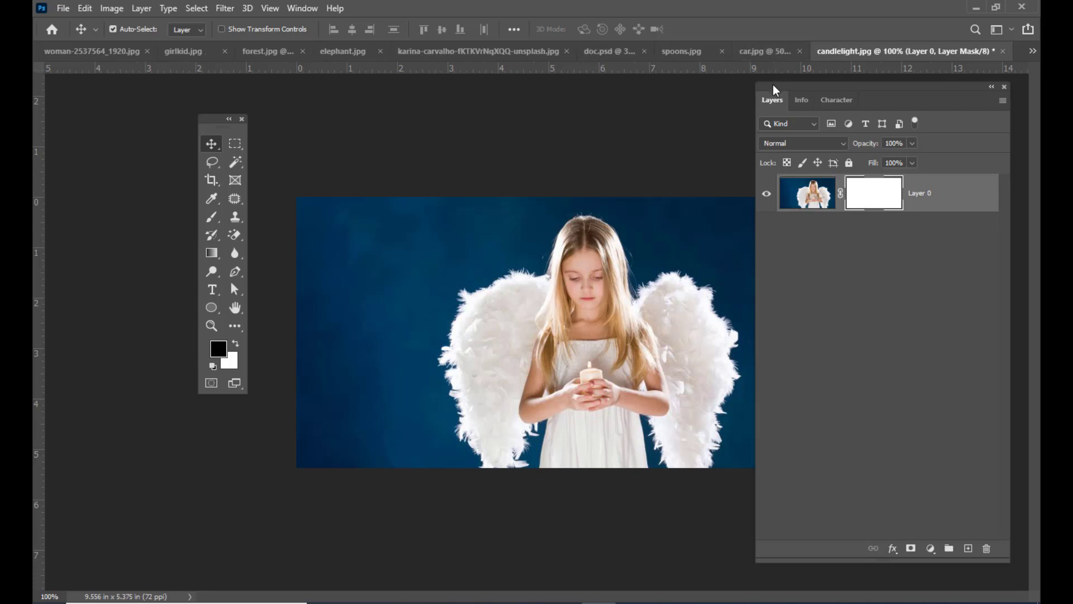
{"action": "left_click_drag", "start_coordinate": [773, 85], "coordinate": [797, 89]}
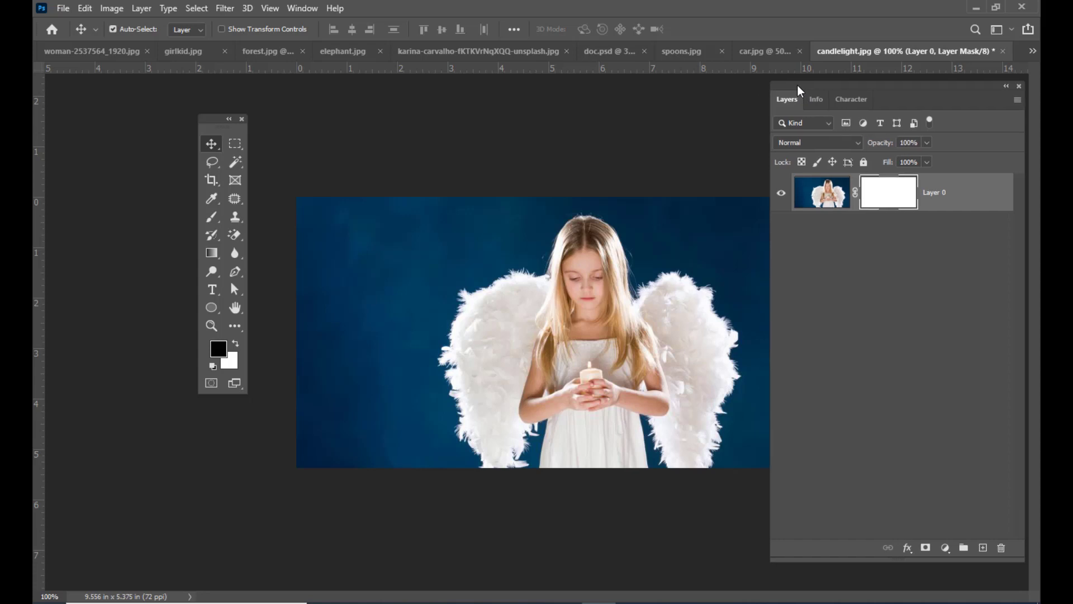
- Choose the Brush tool with the Soft Round preset for painting on the mask, keeping the panels clear of the image
{"action": "left_click_drag", "start_coordinate": [209, 219], "coordinate": [233, 219]}
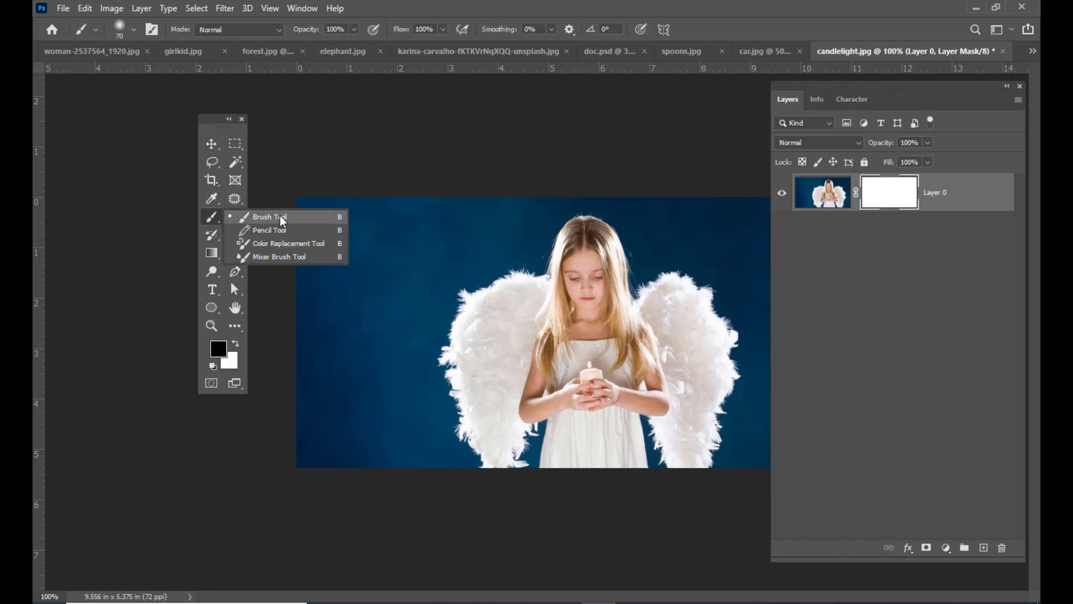
{"action": "left_click_drag", "start_coordinate": [281, 216], "coordinate": [280, 216]}
{"action": "left_click", "coordinate": [117, 29]}
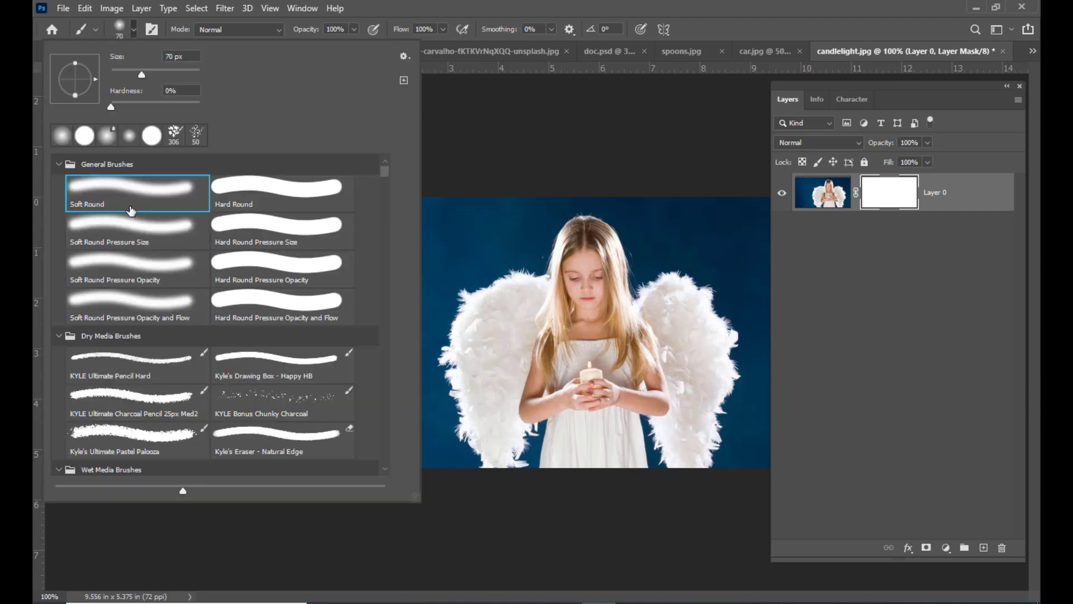
{"action": "left_click", "coordinate": [143, 201]}
{"action": "left_click_drag", "start_coordinate": [795, 91], "coordinate": [817, 91]}
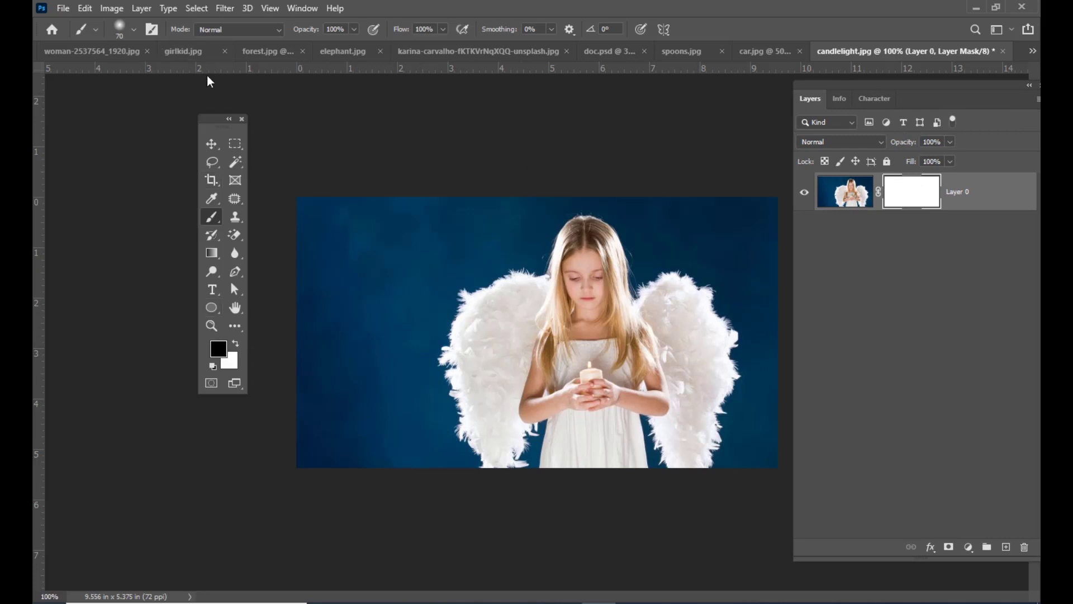
{"action": "left_click_drag", "start_coordinate": [205, 119], "coordinate": [197, 117]}
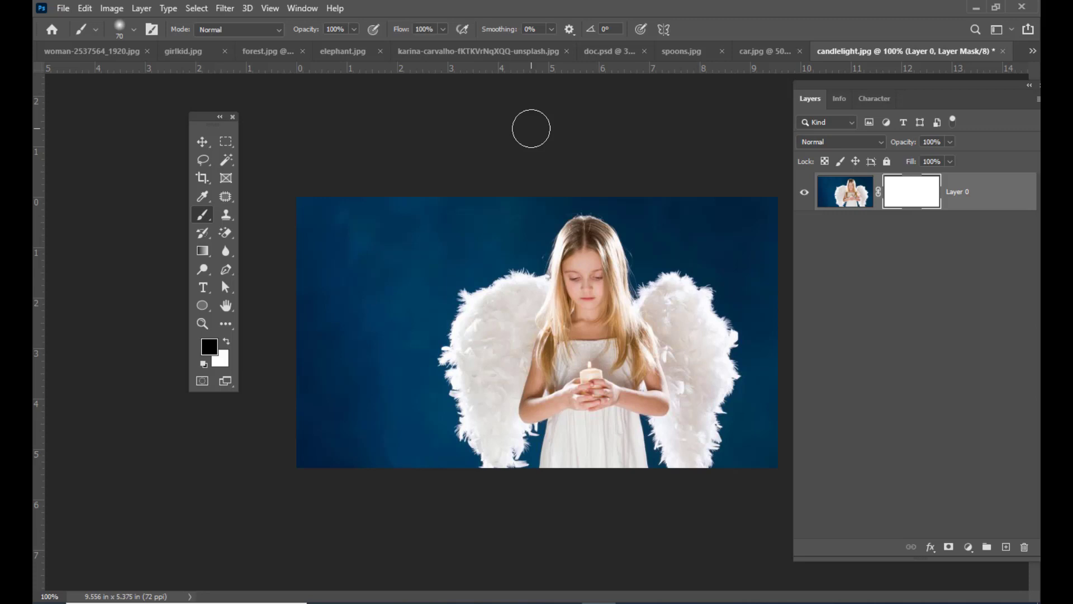
{"action": "right_click", "coordinate": [203, 215]}
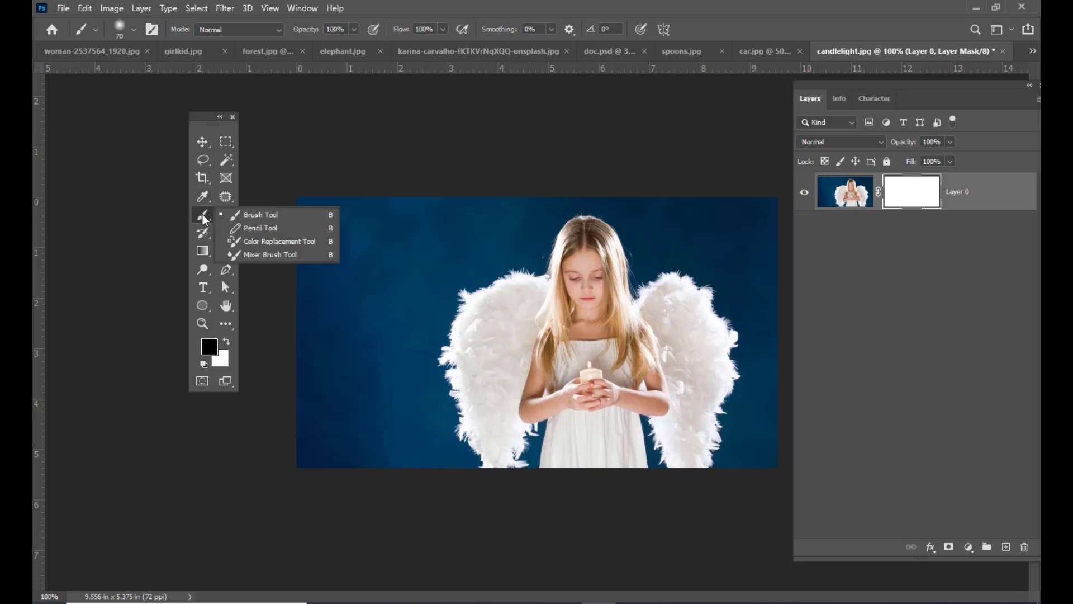
{"action": "left_click", "coordinate": [236, 216]}
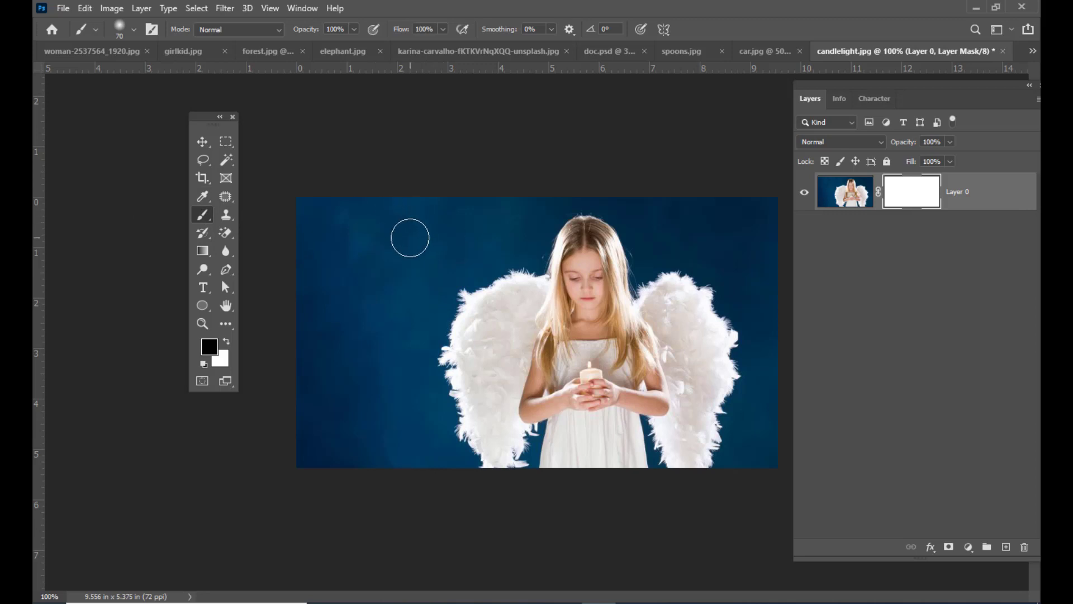
- Enlarge the brush to 100 px and paint black on the mask over the blue background around the angel girl
{"action": "key", "text": "bracketright"}
{"action": "key", "text": "bracketright"}
{"action": "key", "text": "bracketright"}
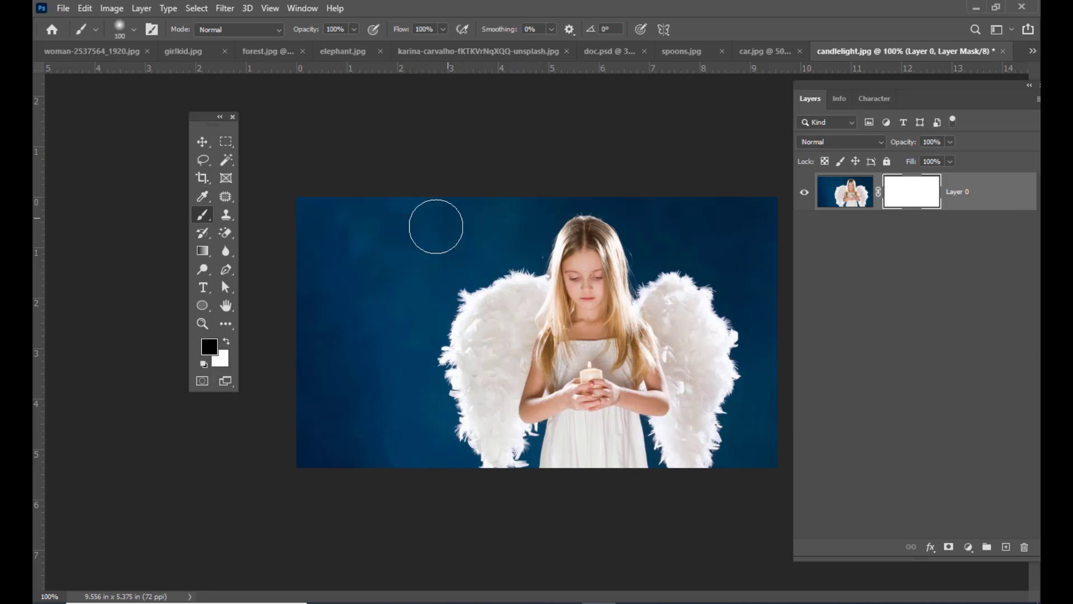
{"action": "mouse_move", "coordinate": [469, 223]}
{"action": "left_mouse_down"}
{"action": "mouse_move", "coordinate": [518, 212]}
{"action": "mouse_move", "coordinate": [438, 245]}
{"action": "mouse_move", "coordinate": [356, 224]}
{"action": "mouse_move", "coordinate": [352, 198]}
{"action": "mouse_move", "coordinate": [421, 285]}
{"action": "mouse_move", "coordinate": [447, 275]}
{"action": "mouse_move", "coordinate": [397, 354]}
{"action": "mouse_move", "coordinate": [393, 307]}
{"action": "mouse_move", "coordinate": [314, 361]}
{"action": "mouse_move", "coordinate": [314, 469]}
{"action": "mouse_move", "coordinate": [370, 460]}
{"action": "mouse_move", "coordinate": [394, 412]}
{"action": "mouse_move", "coordinate": [414, 432]}
{"action": "mouse_move", "coordinate": [410, 391]}
{"action": "mouse_move", "coordinate": [435, 507]}
{"action": "mouse_move", "coordinate": [444, 464]}
{"action": "mouse_move", "coordinate": [454, 477]}
{"action": "mouse_move", "coordinate": [424, 389]}
{"action": "mouse_move", "coordinate": [417, 313]}
{"action": "mouse_move", "coordinate": [564, 167]}
{"action": "mouse_move", "coordinate": [699, 256]}
{"action": "mouse_move", "coordinate": [689, 246]}
{"action": "mouse_move", "coordinate": [739, 229]}
{"action": "mouse_move", "coordinate": [770, 281]}
{"action": "mouse_move", "coordinate": [753, 309]}
{"action": "mouse_move", "coordinate": [743, 280]}
{"action": "mouse_move", "coordinate": [775, 351]}
{"action": "mouse_move", "coordinate": [777, 389]}
{"action": "mouse_move", "coordinate": [747, 442]}
{"action": "mouse_move", "coordinate": [755, 494]}
{"action": "mouse_move", "coordinate": [767, 263]}
{"action": "mouse_move", "coordinate": [698, 185]}
{"action": "mouse_move", "coordinate": [686, 218]}
{"action": "mouse_move", "coordinate": [662, 181]}
{"action": "mouse_move", "coordinate": [661, 208]}
{"action": "left_mouse_up"}
- Reduce the brush to 50 px and mask out the blue background closer to the girl's head and wings
{"action": "key", "text": "bracketleft"}
{"action": "key", "text": "bracketleft"}
{"action": "key", "text": "bracketleft"}
{"action": "key", "text": "bracketleft"}
{"action": "key", "text": "bracketleft"}
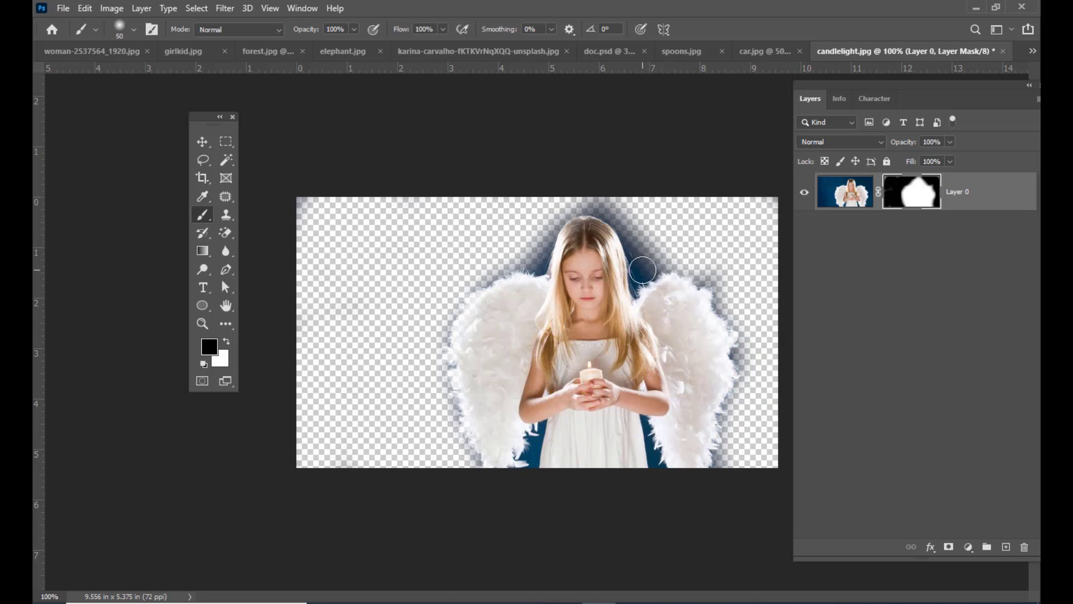
{"action": "mouse_move", "coordinate": [643, 270]}
{"action": "left_mouse_down"}
{"action": "mouse_move", "coordinate": [641, 228]}
{"action": "mouse_move", "coordinate": [623, 209]}
{"action": "mouse_move", "coordinate": [607, 199]}
{"action": "mouse_move", "coordinate": [564, 206]}
{"action": "mouse_move", "coordinate": [538, 262]}
{"action": "mouse_move", "coordinate": [473, 278]}
{"action": "mouse_move", "coordinate": [450, 308]}
{"action": "mouse_move", "coordinate": [432, 338]}
{"action": "mouse_move", "coordinate": [434, 368]}
{"action": "mouse_move", "coordinate": [476, 485]}
{"action": "mouse_move", "coordinate": [495, 494]}
{"action": "left_mouse_up"}
- Reduce the brush to 20 px and mask out the blue gaps between the girl's dress and her wings
{"action": "key", "text": "bracketleft"}
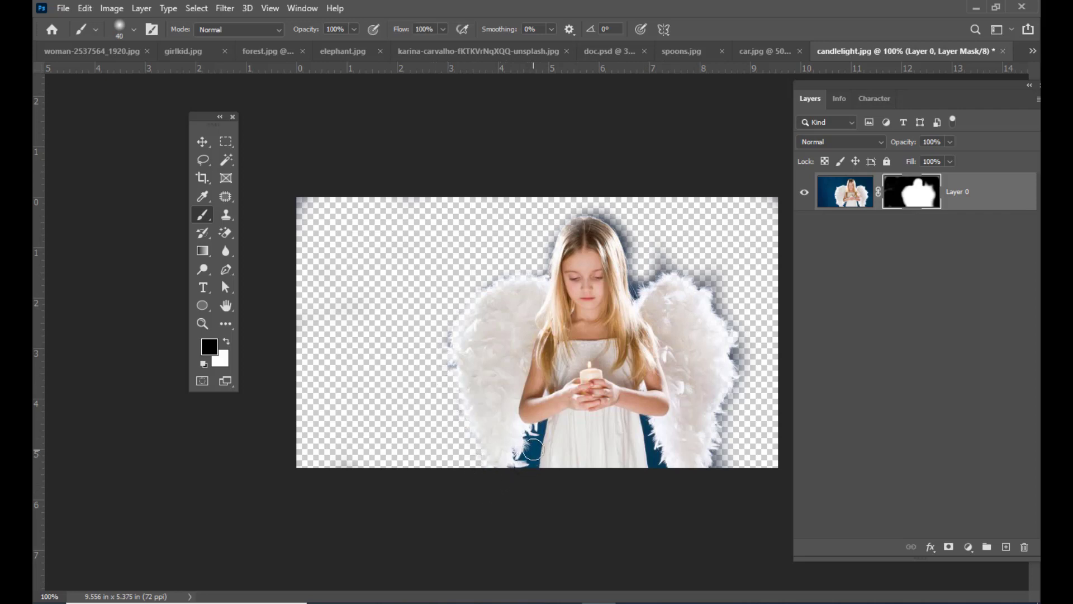
{"action": "key", "text": "bracketleft"}
{"action": "key", "text": "bracketleft"}
{"action": "key", "text": "bracketleft"}
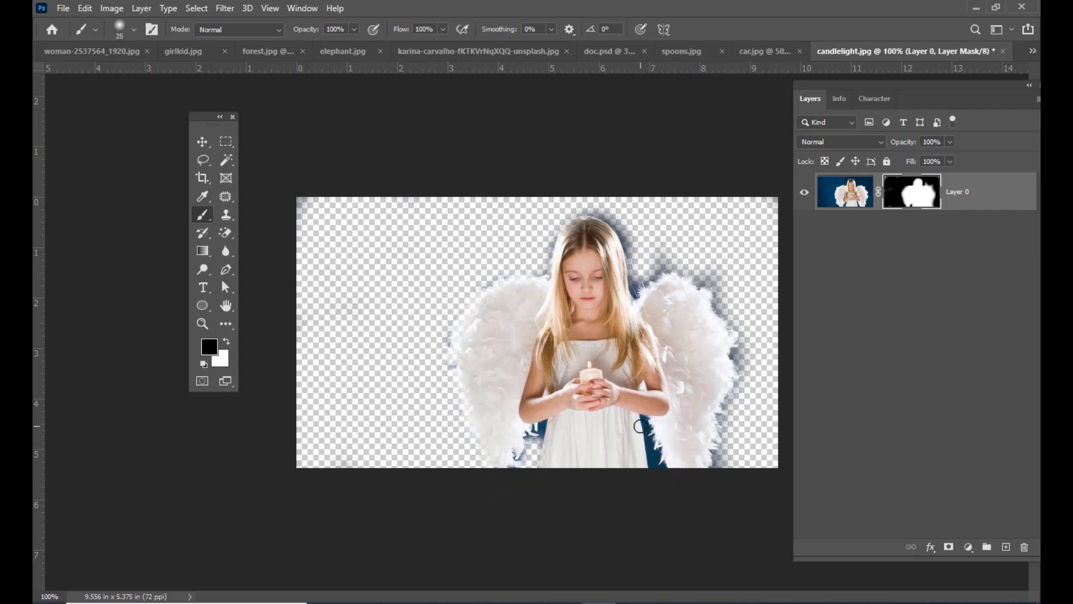
{"action": "key", "text": "bracketleft"}
{"action": "left_click_drag", "start_coordinate": [640, 426], "coordinate": [663, 479]}
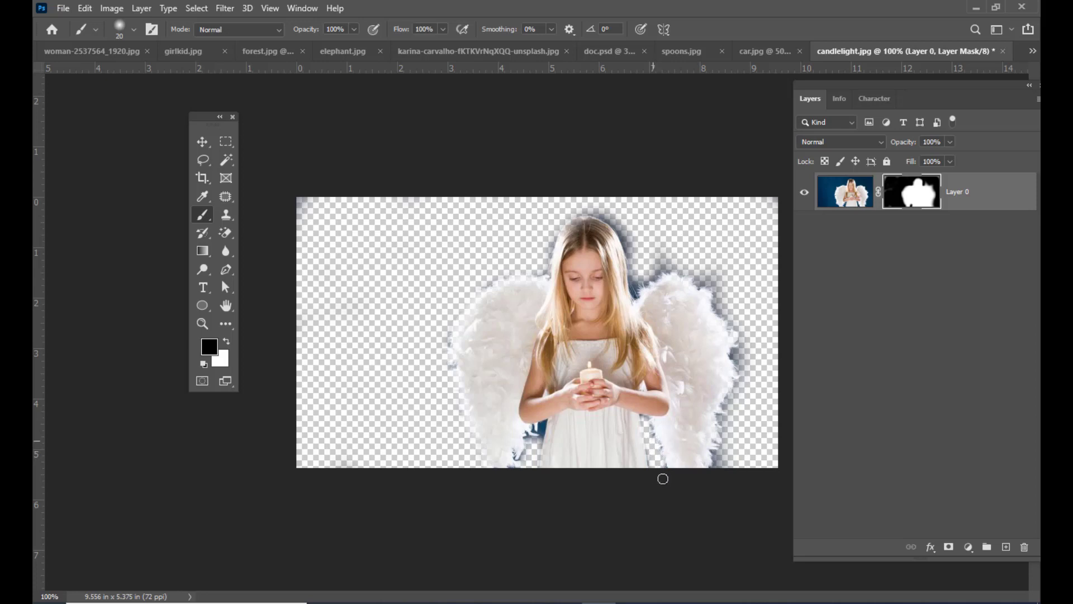
- Mask out the remaining blue fringe along the outer edges of both wings, the hair and the gap beside the dress
{"action": "left_click_drag", "start_coordinate": [739, 381], "coordinate": [718, 465]}
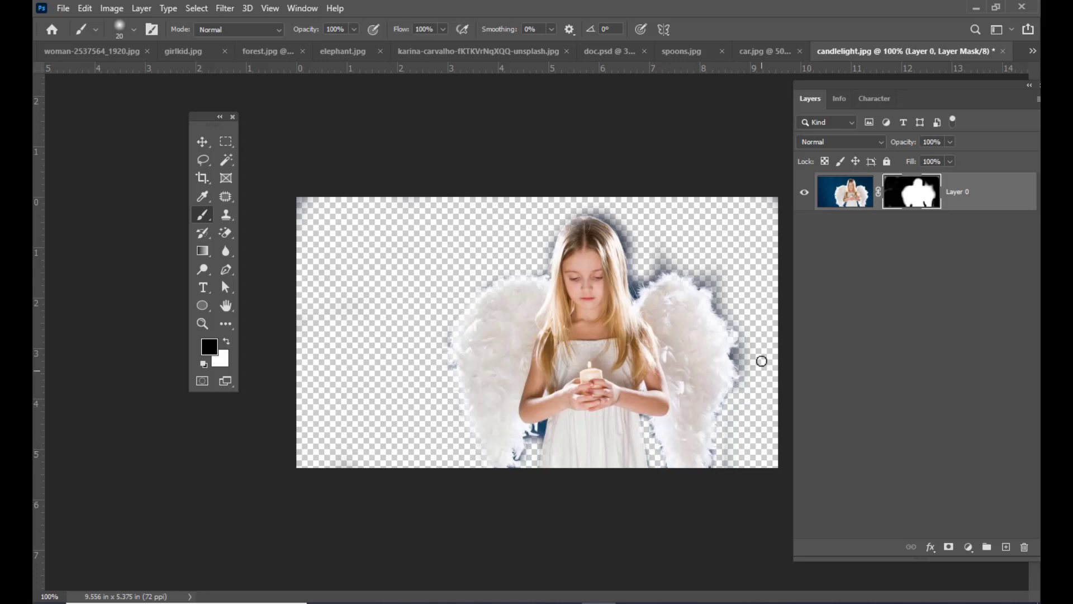
{"action": "left_click_drag", "start_coordinate": [708, 281], "coordinate": [746, 383]}
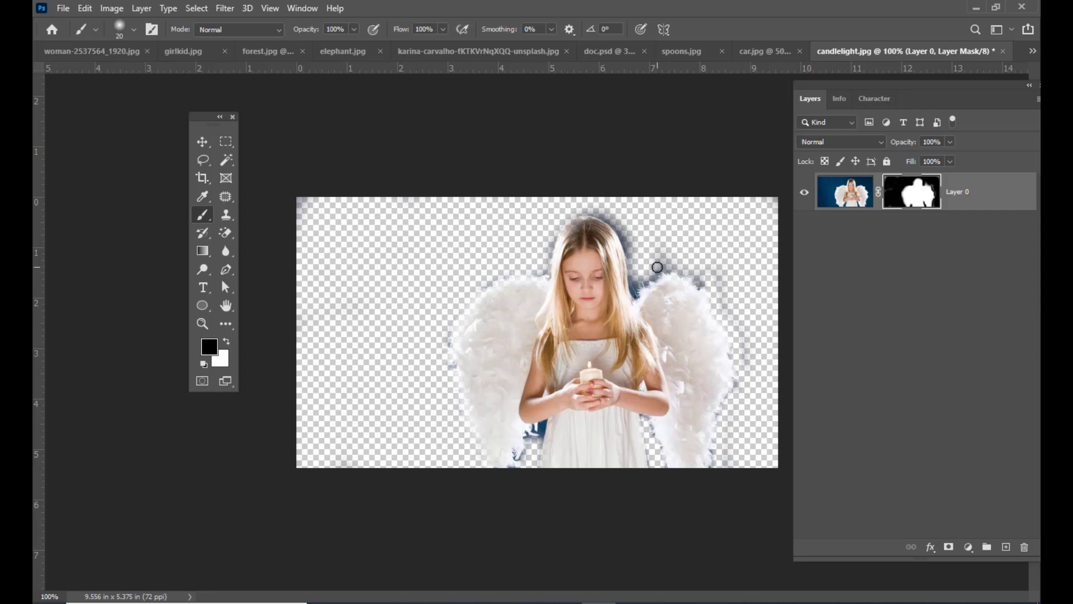
{"action": "mouse_move", "coordinate": [658, 267]}
{"action": "left_mouse_down"}
{"action": "mouse_move", "coordinate": [637, 289]}
{"action": "mouse_move", "coordinate": [609, 216]}
{"action": "mouse_move", "coordinate": [578, 211]}
{"action": "mouse_move", "coordinate": [543, 233]}
{"action": "mouse_move", "coordinate": [544, 261]}
{"action": "mouse_move", "coordinate": [488, 280]}
{"action": "mouse_move", "coordinate": [465, 311]}
{"action": "mouse_move", "coordinate": [446, 347]}
{"action": "mouse_move", "coordinate": [446, 409]}
{"action": "left_mouse_up"}
{"action": "mouse_move", "coordinate": [664, 268]}
{"action": "left_mouse_down"}
{"action": "mouse_move", "coordinate": [705, 286]}
{"action": "mouse_move", "coordinate": [656, 252]}
{"action": "mouse_move", "coordinate": [656, 265]}
{"action": "mouse_move", "coordinate": [606, 216]}
{"action": "left_mouse_up"}
{"action": "mouse_move", "coordinate": [695, 268]}
{"action": "left_mouse_down"}
{"action": "mouse_move", "coordinate": [728, 311]}
{"action": "mouse_move", "coordinate": [714, 269]}
{"action": "mouse_move", "coordinate": [748, 368]}
{"action": "mouse_move", "coordinate": [719, 421]}
{"action": "mouse_move", "coordinate": [712, 478]}
{"action": "left_mouse_up"}
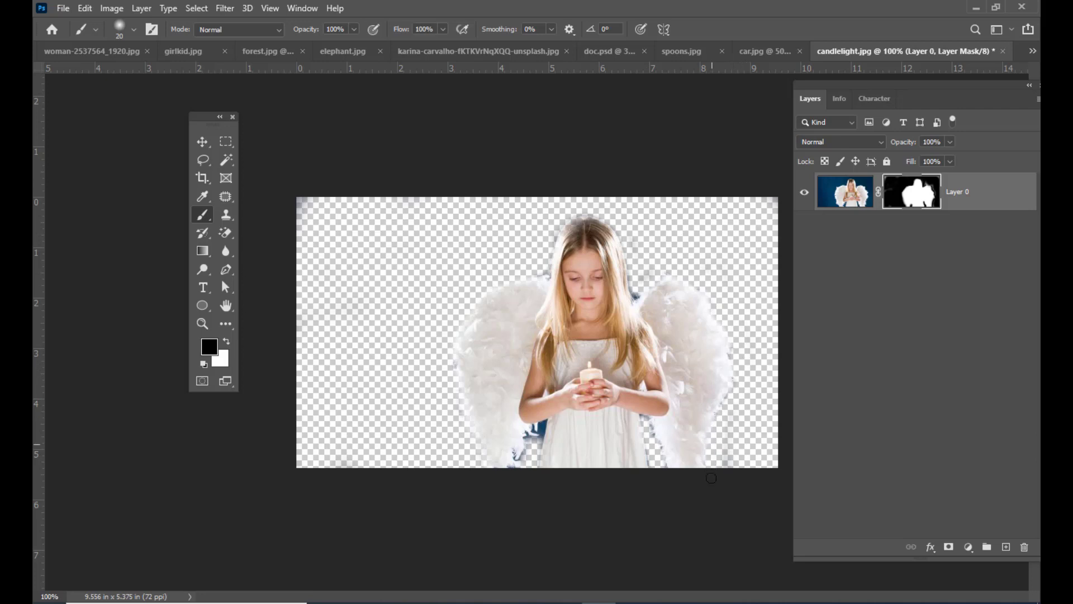
{"action": "mouse_move", "coordinate": [540, 446]}
{"action": "left_mouse_down"}
{"action": "mouse_move", "coordinate": [538, 429]}
{"action": "mouse_move", "coordinate": [506, 469]}
{"action": "mouse_move", "coordinate": [533, 432]}
{"action": "mouse_move", "coordinate": [533, 478]}
{"action": "left_mouse_up"}
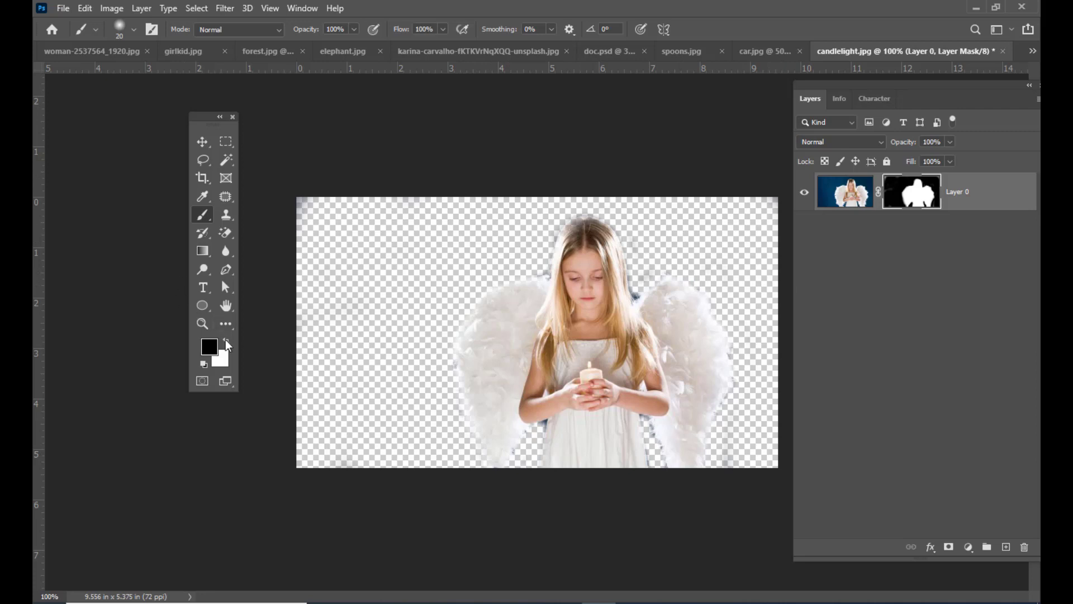
- Try restoring the image around the right wing by painting white on the mask at 40 px, and undo the stroke
{"action": "key", "text": "bracketright"}
{"action": "key", "text": "bracketright"}
{"action": "left_click", "coordinate": [665, 275]}
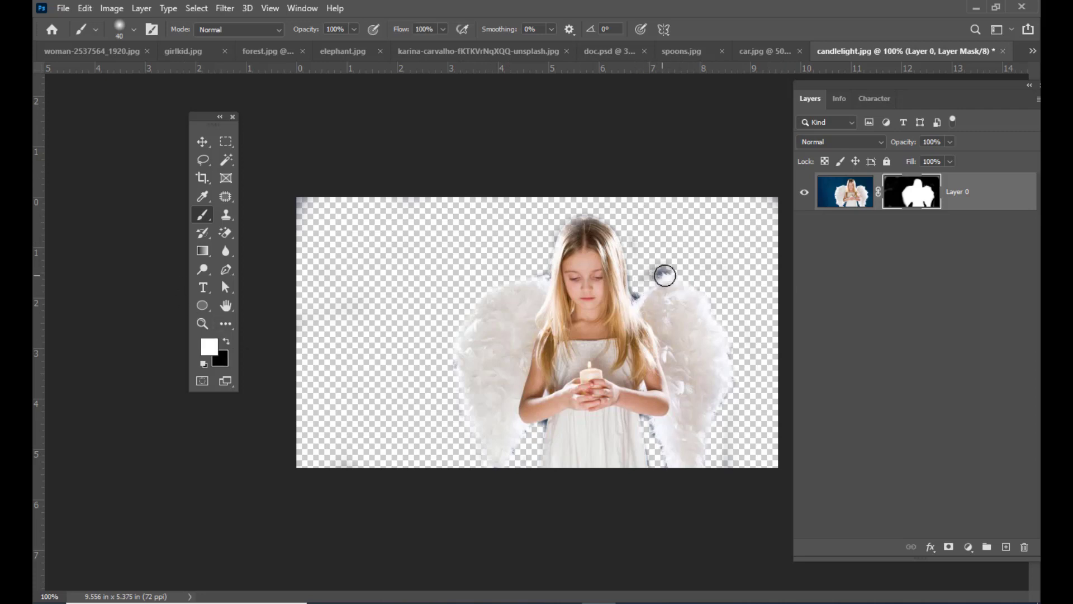
{"action": "mouse_move", "coordinate": [666, 276]}
{"action": "left_mouse_down"}
{"action": "mouse_move", "coordinate": [704, 302]}
{"action": "mouse_move", "coordinate": [721, 350]}
{"action": "mouse_move", "coordinate": [711, 286]}
{"action": "mouse_move", "coordinate": [733, 367]}
{"action": "mouse_move", "coordinate": [721, 425]}
{"action": "left_mouse_up"}
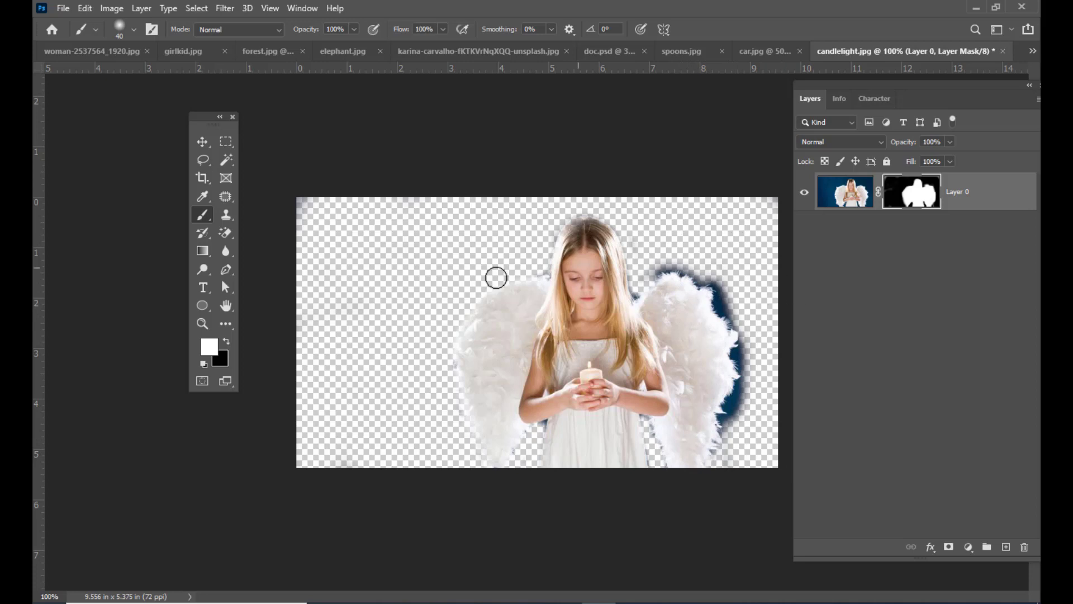
{"action": "key", "text": "ctrl+z"}
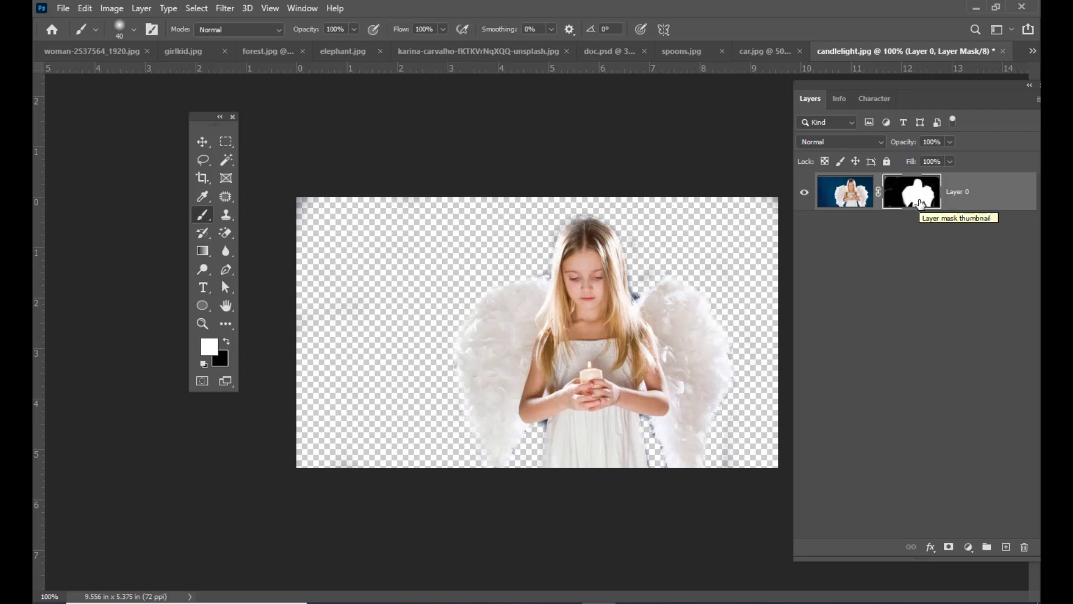
- Invert the girl's layer mask and invert it back
{"action": "key", "text": "ctrl+i"}
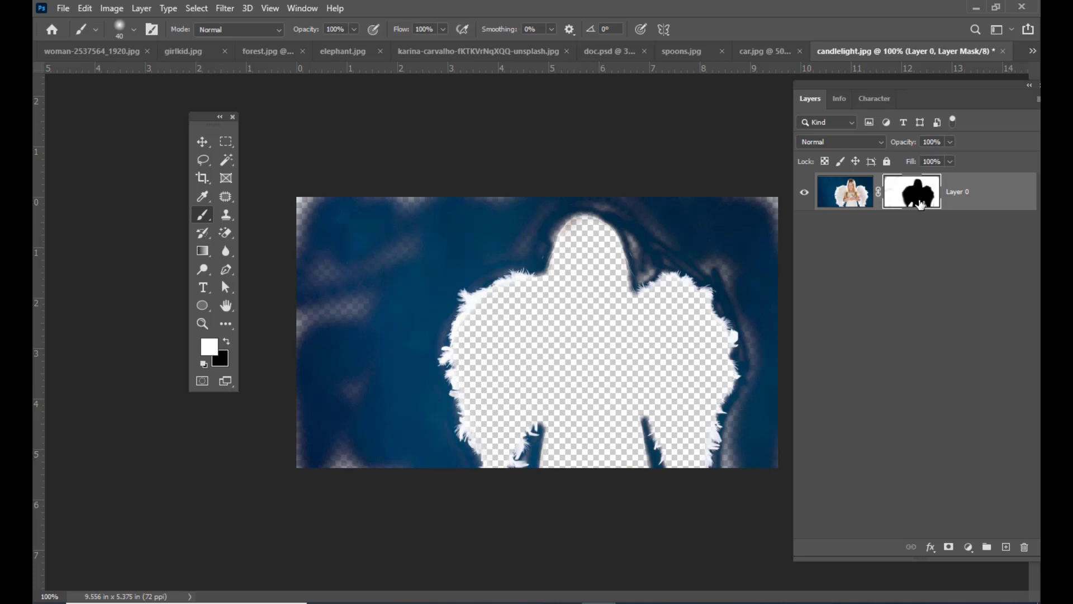
{"action": "key", "text": "ctrl+i"}
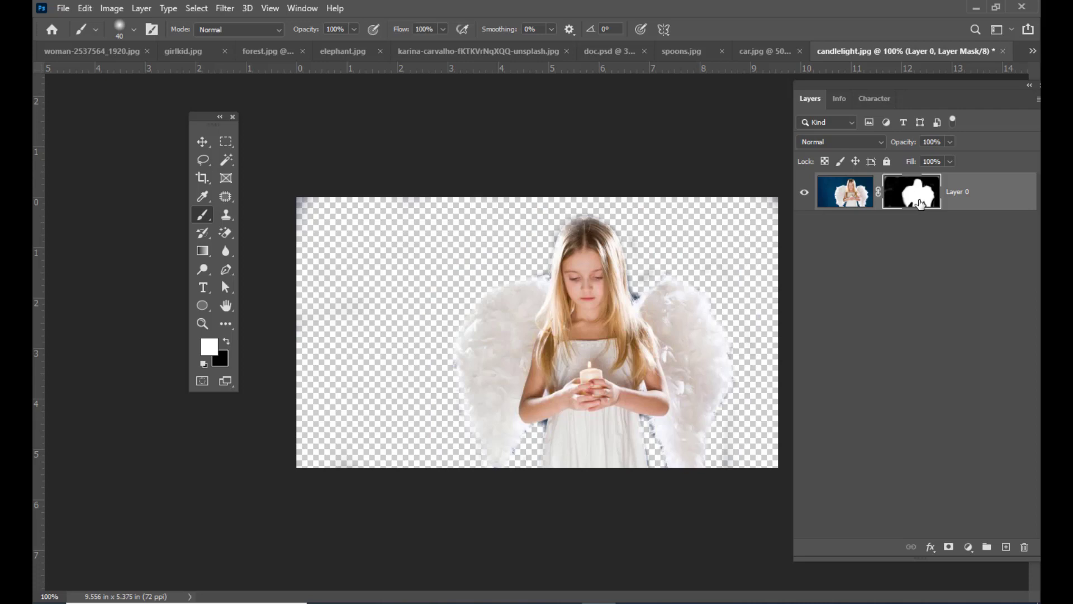
- In forest.jpg, reposition a layer's content on the canvas and move the top layer lower in the layer stack
{"action": "left_click", "coordinate": [267, 54]}
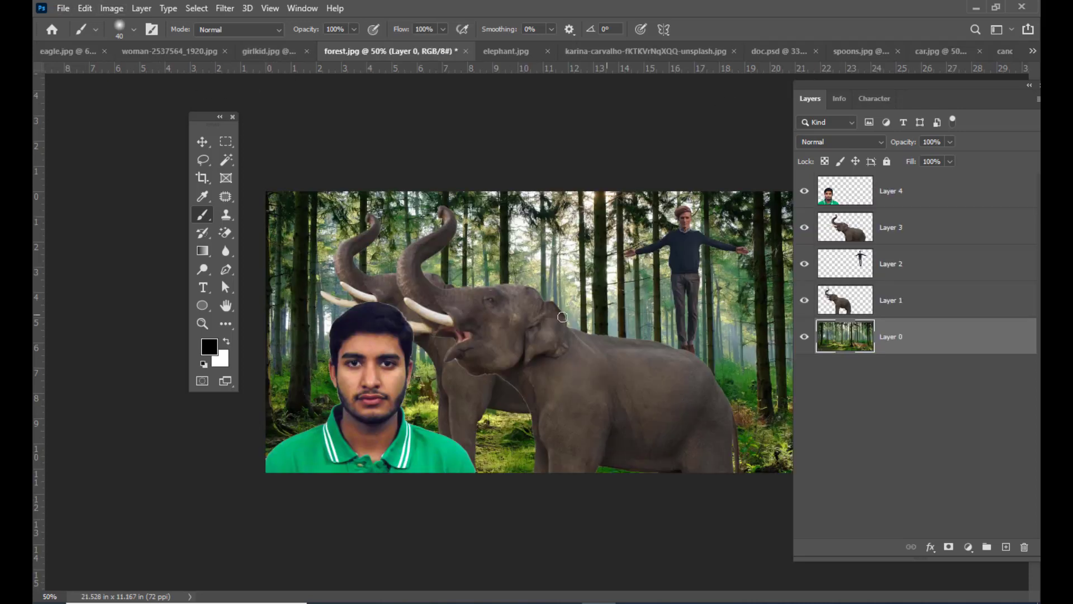
{"action": "left_click", "coordinate": [209, 138]}
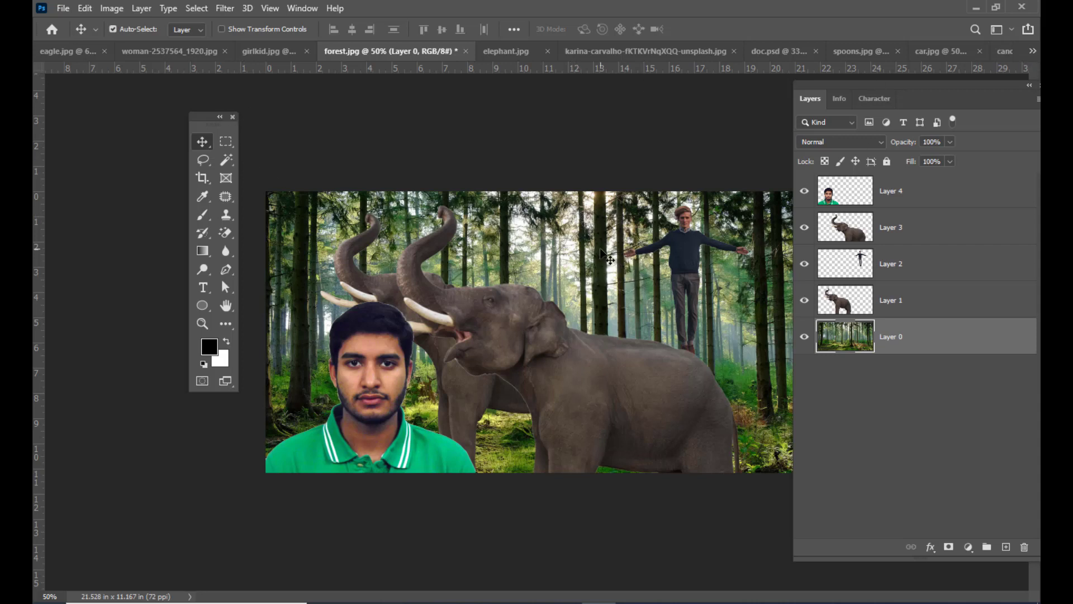
{"action": "left_click_drag", "start_coordinate": [615, 263], "coordinate": [570, 322]}
{"action": "left_click_drag", "start_coordinate": [933, 193], "coordinate": [936, 274]}
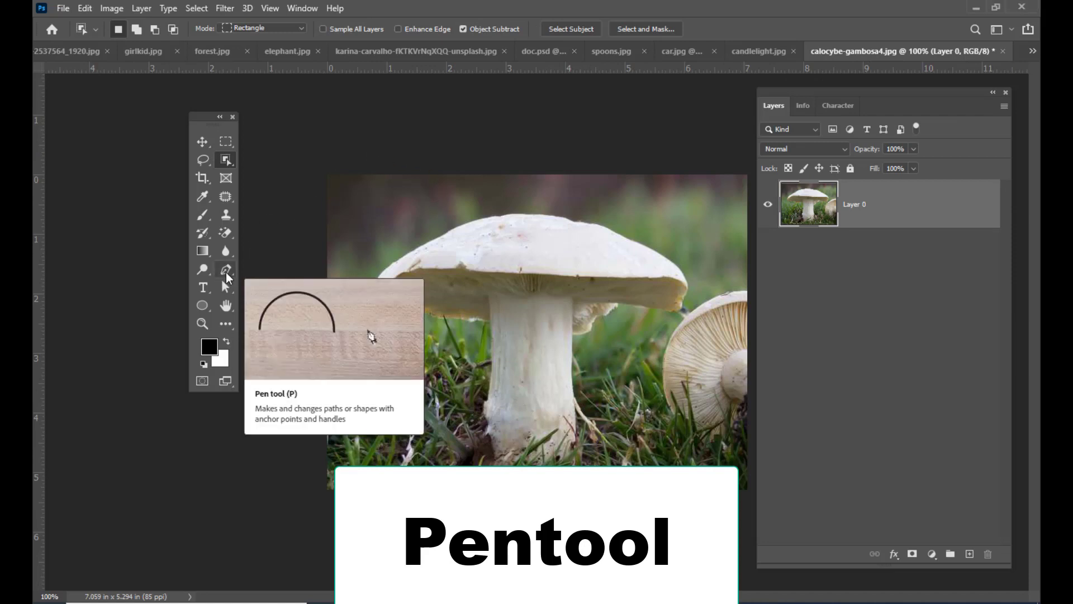
- In calocybe-gambosa4.jpg, choose the Pen tool in Path mode and move the toolbox clear of the mushroom
{"action": "left_click", "coordinate": [222, 271]}
{"action": "left_click", "coordinate": [285, 270]}
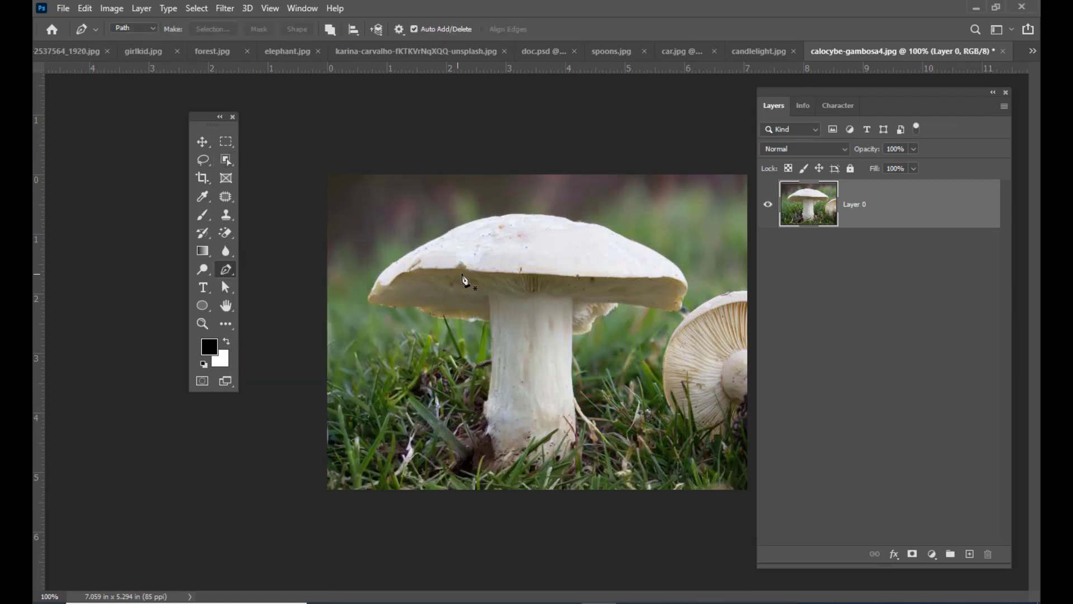
{"action": "left_click_drag", "start_coordinate": [193, 122], "coordinate": [186, 153]}
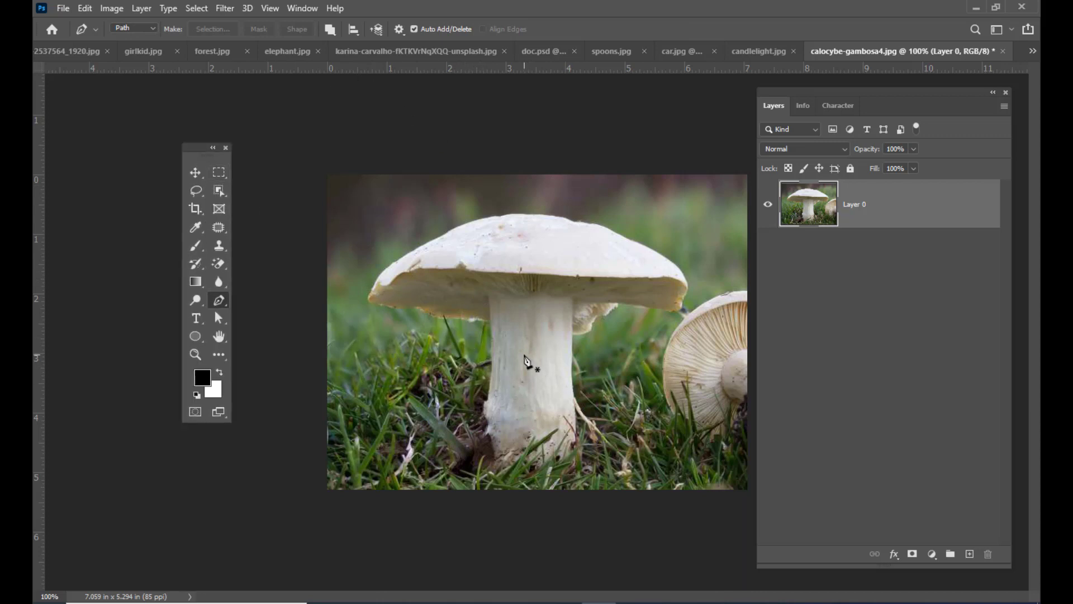
{"action": "left_click_drag", "start_coordinate": [192, 146], "coordinate": [196, 147]}
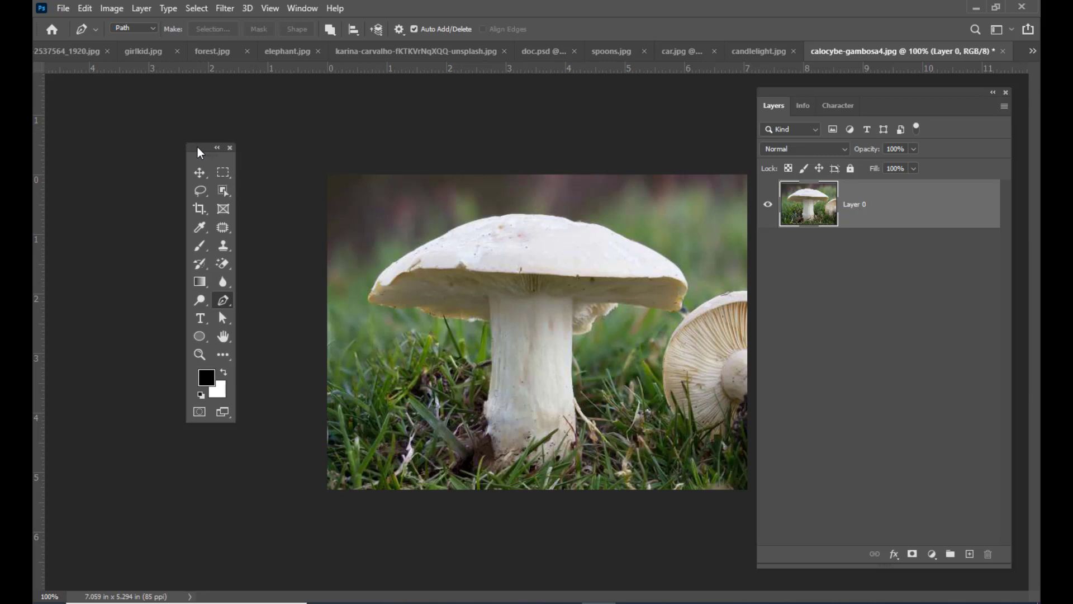
{"action": "left_click", "coordinate": [140, 33]}
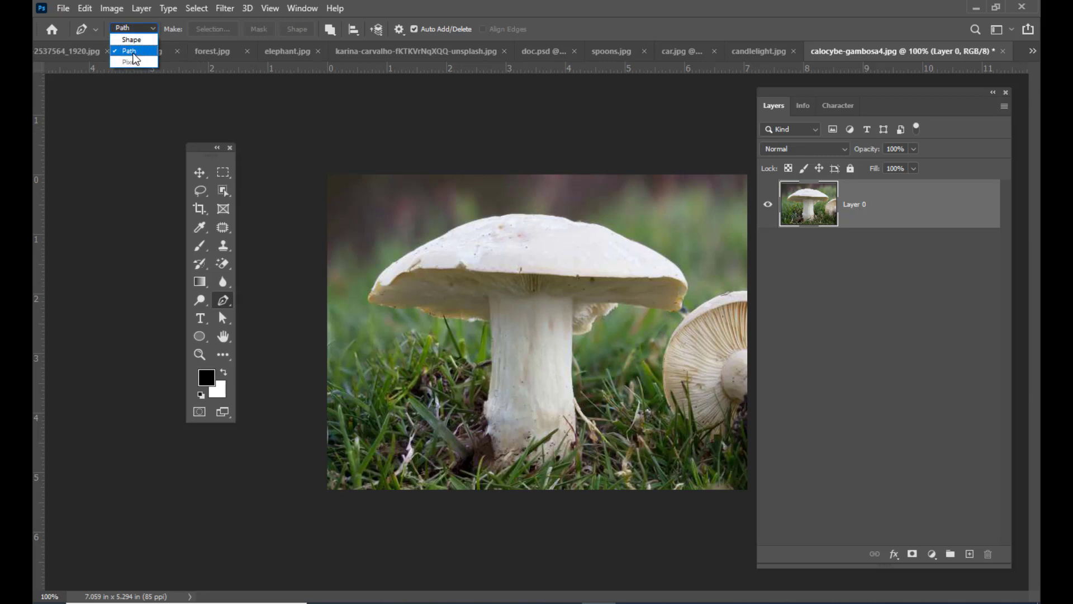
{"action": "left_click", "coordinate": [133, 51]}
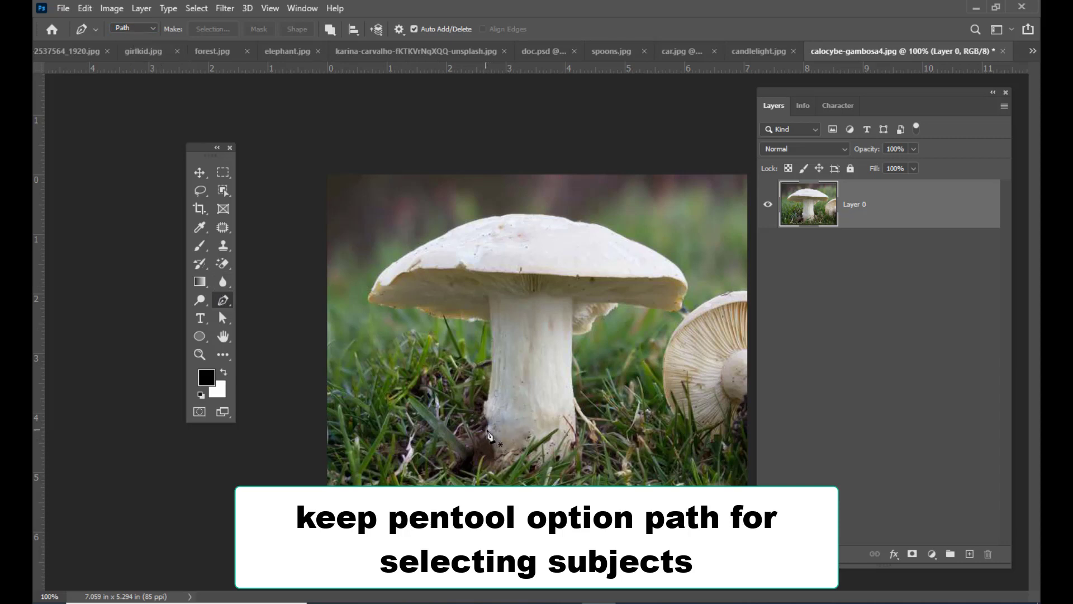
- Trace a path with the Pen tool from the mushroom stem's left base up and around the left half of the cap
{"action": "left_click", "coordinate": [489, 429]}
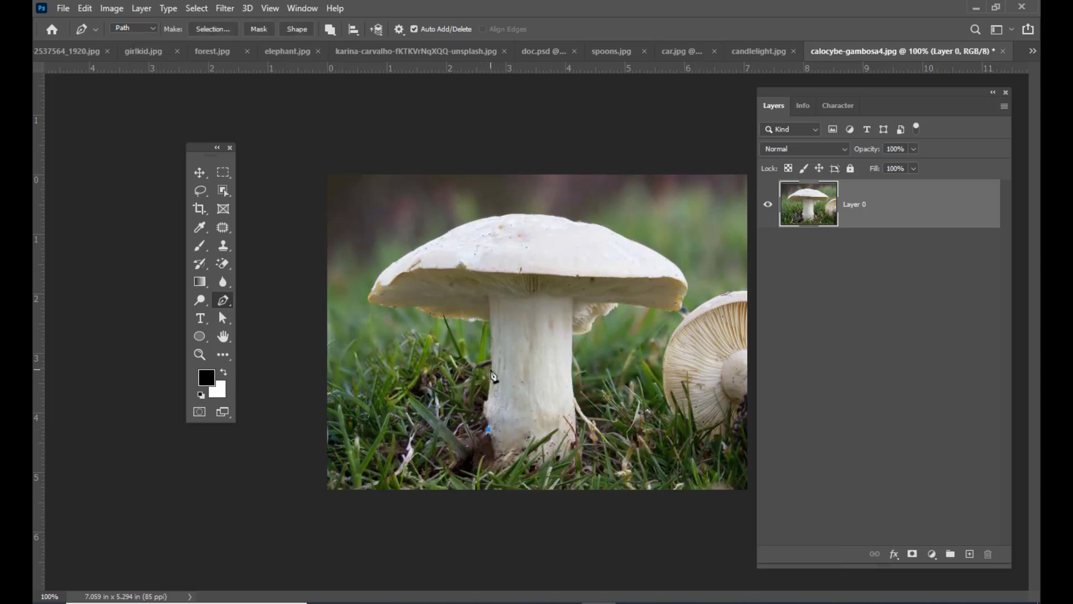
{"action": "left_click_drag", "start_coordinate": [491, 369], "coordinate": [493, 342]}
{"action": "left_click_drag", "start_coordinate": [489, 326], "coordinate": [411, 252]}
{"action": "left_click", "coordinate": [396, 260]}
{"action": "left_click_drag", "start_coordinate": [459, 226], "coordinate": [550, 214]}
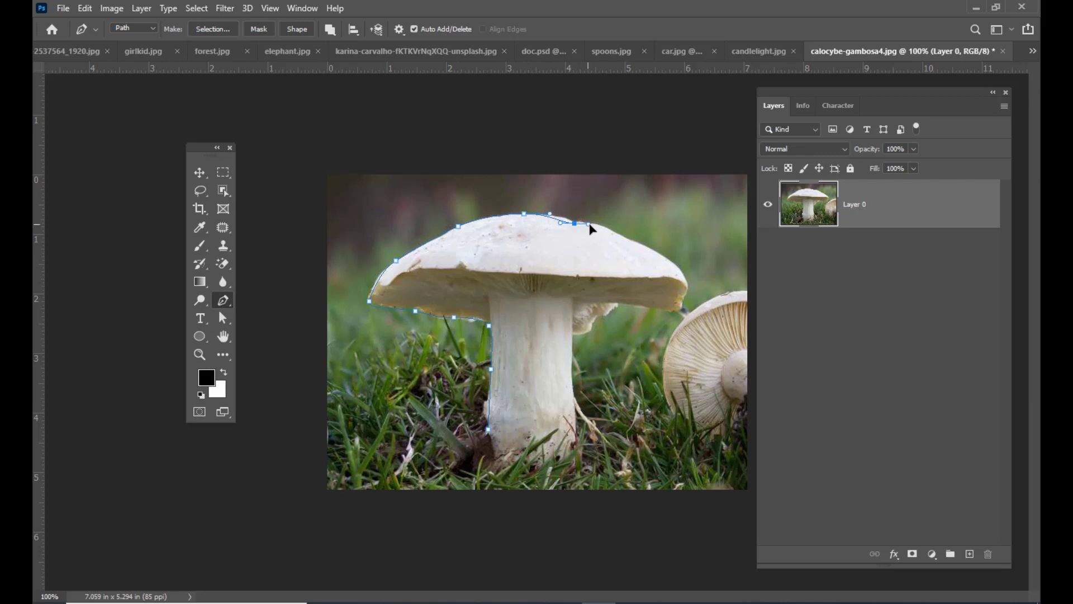
- Continue the path around the right half of the cap and down the right edge of the stem
{"action": "left_click_drag", "start_coordinate": [629, 237], "coordinate": [688, 296]}
{"action": "left_click_drag", "start_coordinate": [681, 306], "coordinate": [578, 434]}
{"action": "left_click", "coordinate": [581, 333]}
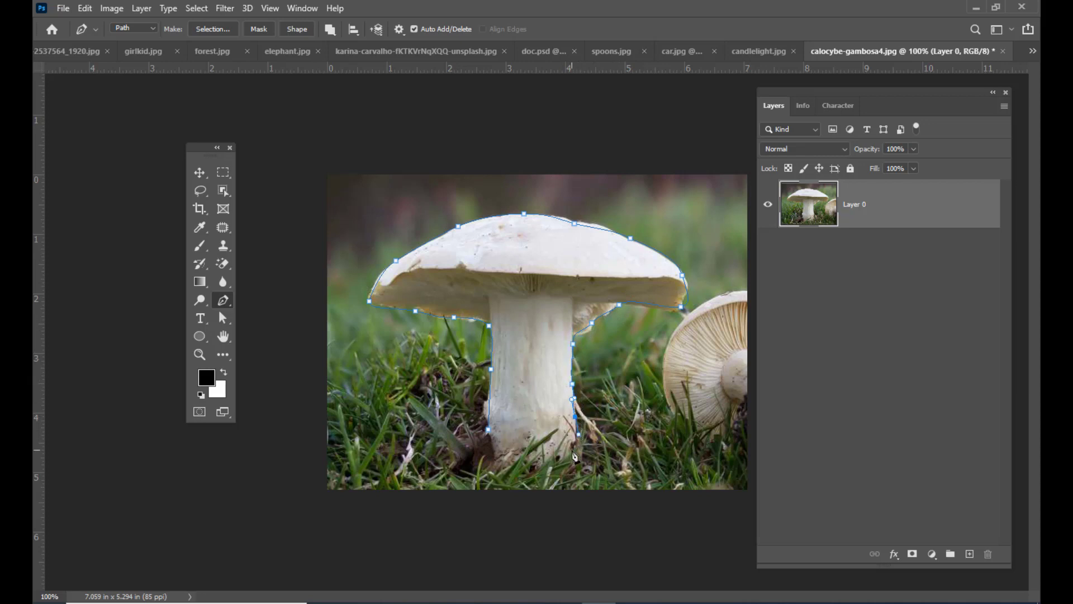
- Close the mushroom path by placing anchor points along the base of the stem back to the starting point
{"action": "left_click", "coordinate": [573, 446]}
{"action": "left_click", "coordinate": [562, 454]}
{"action": "left_click", "coordinate": [523, 457]}
{"action": "left_click", "coordinate": [509, 454]}
{"action": "left_click", "coordinate": [495, 452]}
{"action": "left_click", "coordinate": [489, 431]}
- With the Direct Selection tool, refit the anchor points along the cap's upper right edge and left underside to its outline
{"action": "left_click", "coordinate": [228, 320]}
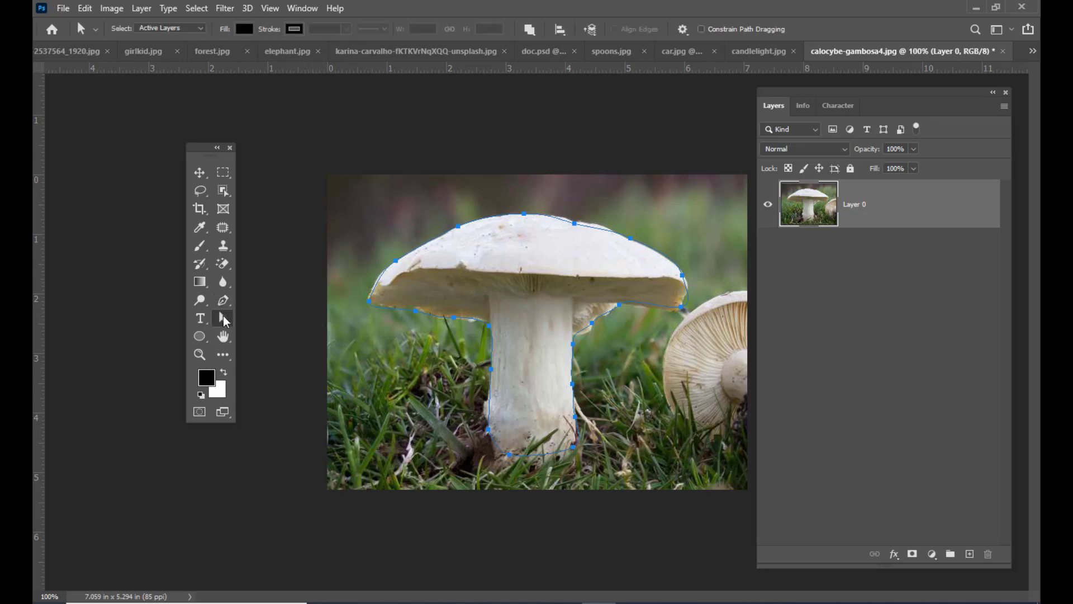
{"action": "left_click", "coordinate": [295, 332]}
{"action": "left_click", "coordinate": [575, 224]}
{"action": "left_click_drag", "start_coordinate": [575, 225], "coordinate": [640, 241]}
{"action": "left_click", "coordinate": [395, 262]}
{"action": "left_click_drag", "start_coordinate": [405, 309], "coordinate": [454, 318]}
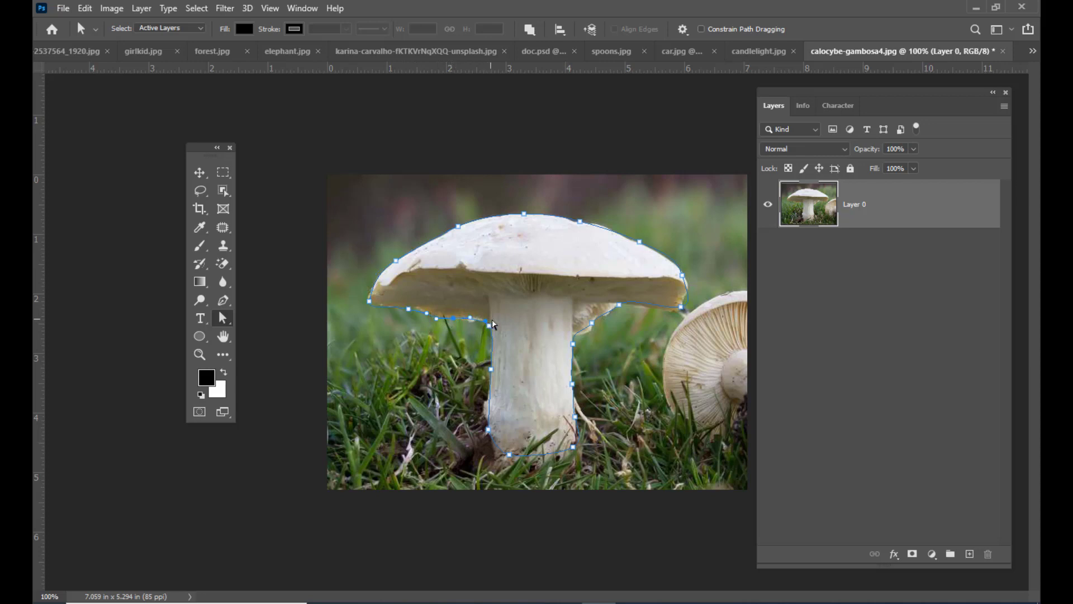
- Adjust the anchor points along both sides of the stem and under the cap's right side to follow the edges
{"action": "left_click", "coordinate": [487, 428]}
{"action": "left_click", "coordinate": [572, 386]}
{"action": "left_click", "coordinate": [592, 327]}
{"action": "left_click_drag", "start_coordinate": [609, 317], "coordinate": [629, 295]}
- Add an anchor point on the path under the cap's right rim and nudge it and the rim's outer anchor onto the edge
{"action": "left_click", "coordinate": [226, 306]}
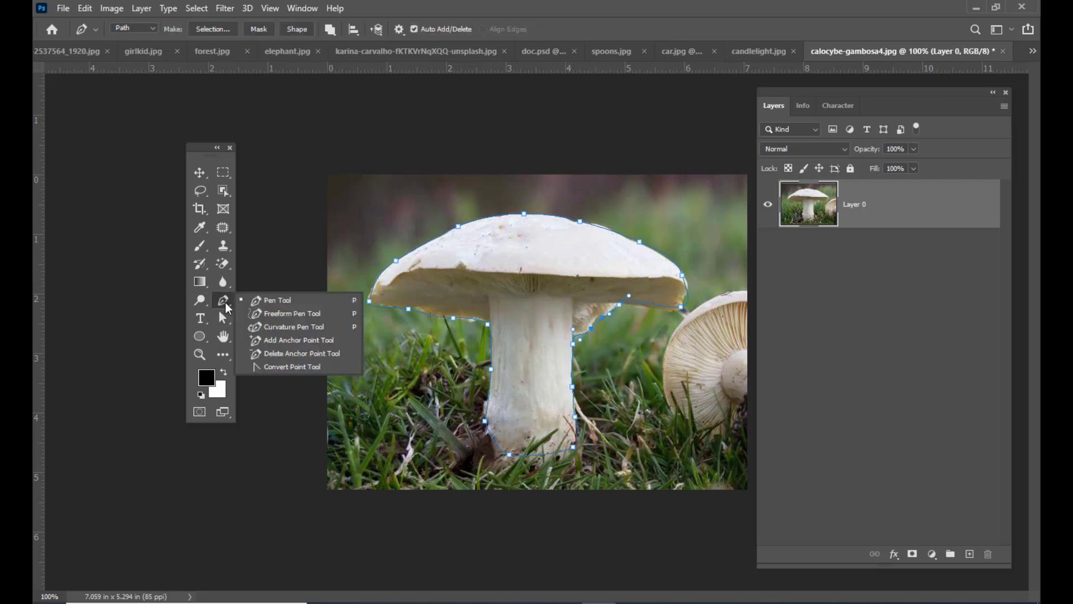
{"action": "left_click", "coordinate": [283, 341]}
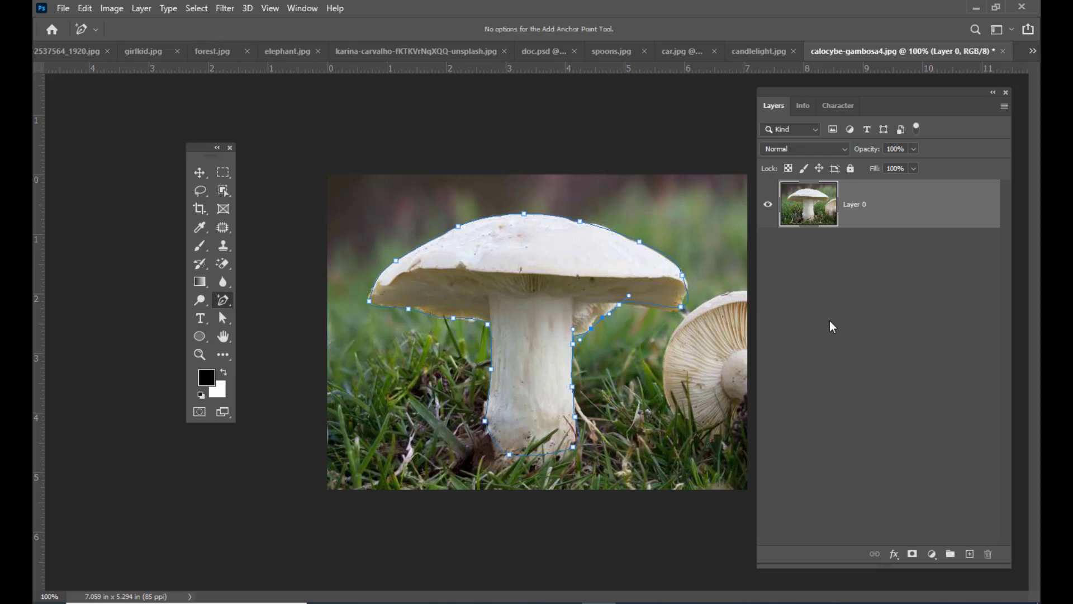
{"action": "left_click", "coordinate": [653, 304]}
{"action": "key", "text": "a"}
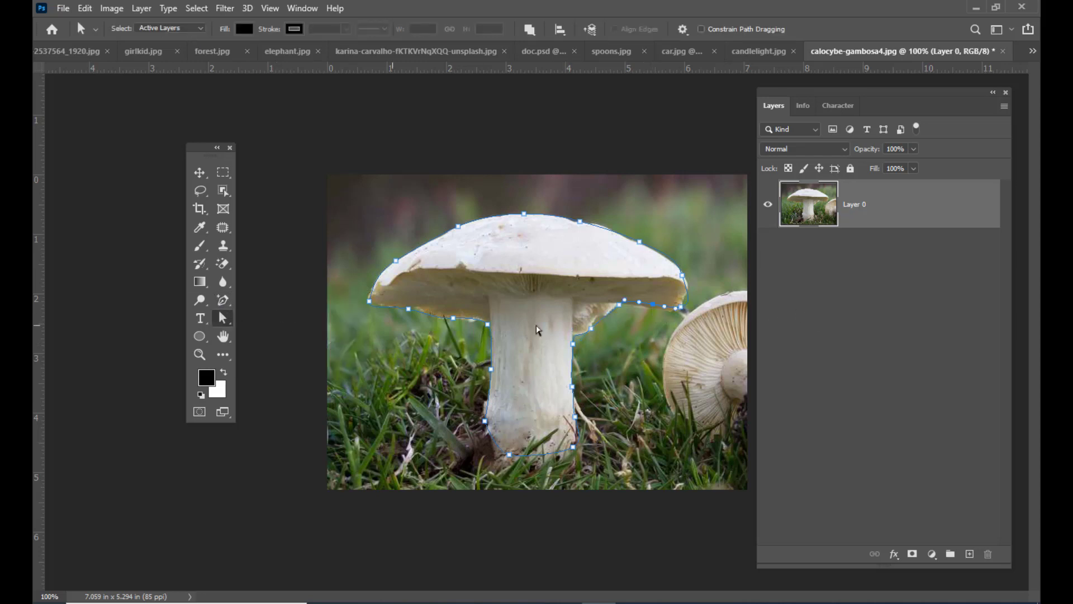
{"action": "left_click_drag", "start_coordinate": [652, 305], "coordinate": [650, 310]}
{"action": "left_click_drag", "start_coordinate": [682, 275], "coordinate": [687, 277]}
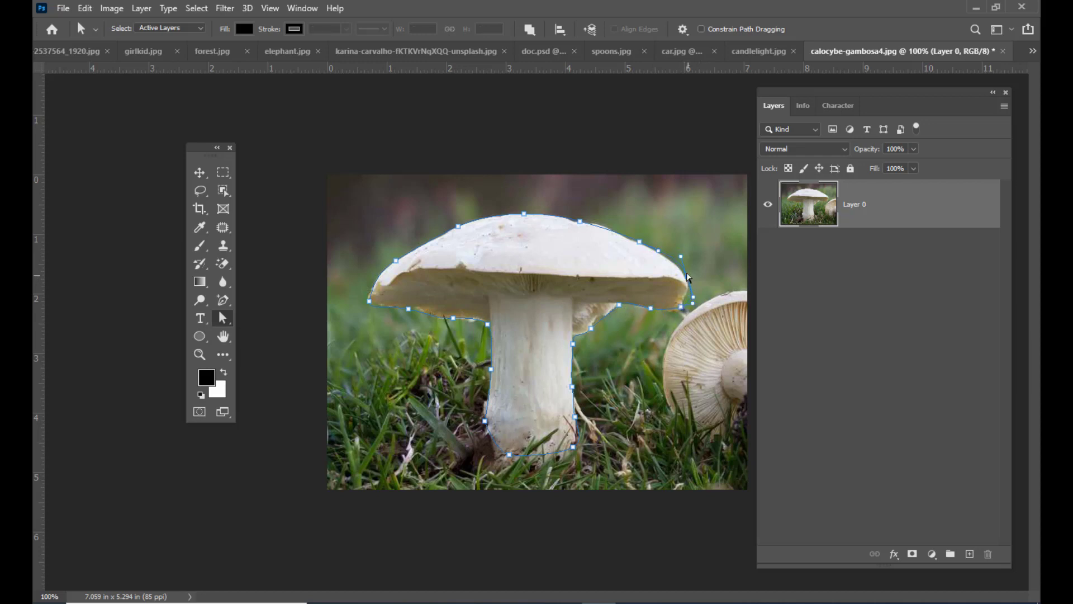
- Reactivate the Pen tool and review its drawing mode options, keeping Path
{"action": "left_click", "coordinate": [223, 302]}
{"action": "right_click", "coordinate": [228, 303]}
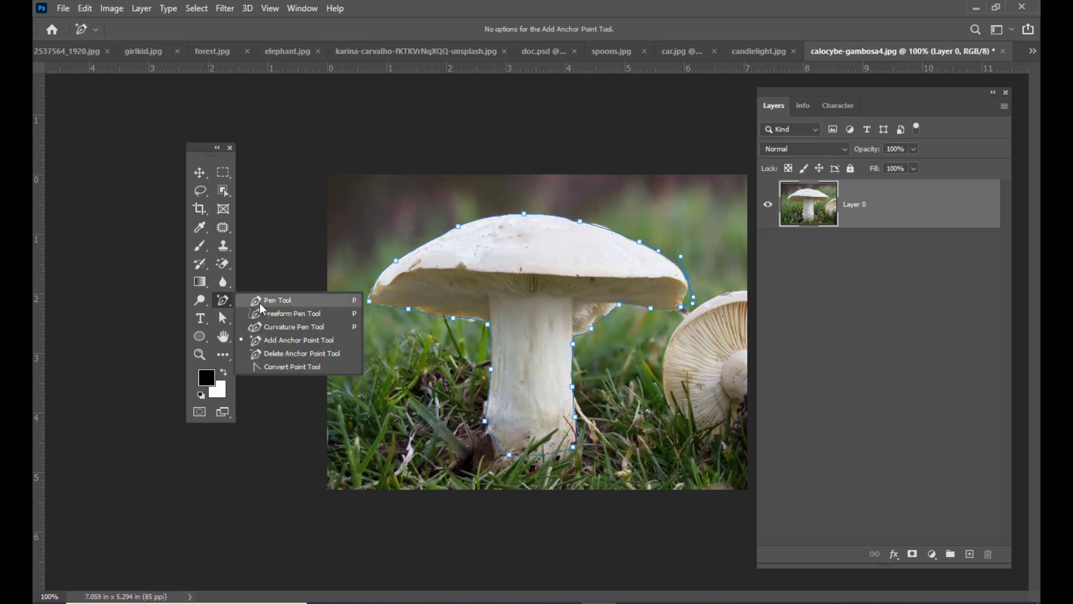
{"action": "left_click", "coordinate": [260, 303]}
{"action": "left_click", "coordinate": [139, 29]}
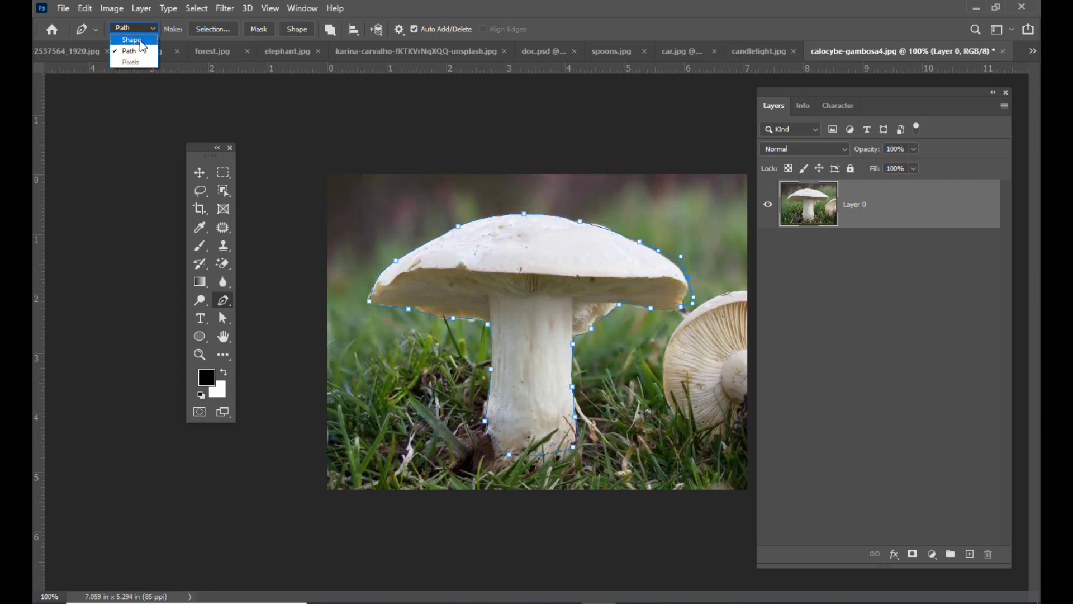
{"action": "left_click", "coordinate": [470, 8]}
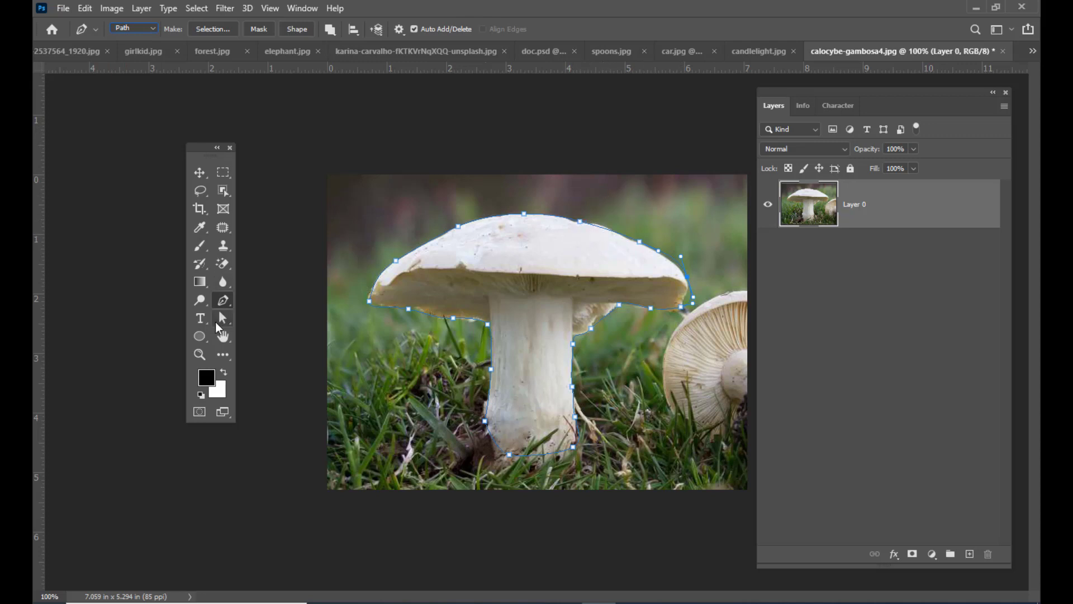
- Reshape the curve along the cap's upper right edge and right rim by adjusting the direction handles with the Direct Selection tool
{"action": "left_click", "coordinate": [222, 319]}
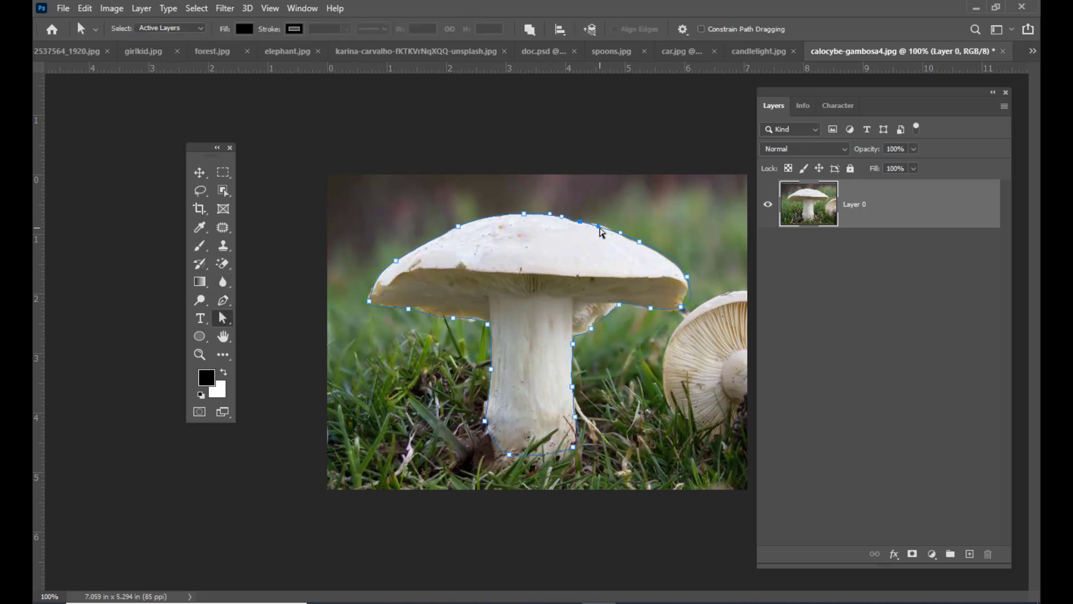
{"action": "left_click_drag", "start_coordinate": [599, 227], "coordinate": [611, 225]}
{"action": "left_click", "coordinate": [682, 308]}
{"action": "left_click_drag", "start_coordinate": [691, 302], "coordinate": [697, 294]}
- Fit the path to the cap's upper left edge by moving its anchor and adjusting the direction handles on one side independently
{"action": "left_click_drag", "start_coordinate": [396, 260], "coordinate": [391, 233]}
{"action": "mouse_move", "coordinate": [407, 254]}
{"action": "left_mouse_down"}
{"action": "mouse_move", "coordinate": [397, 232]}
{"action": "mouse_move", "coordinate": [408, 250]}
{"action": "left_mouse_up"}
{"action": "mouse_move", "coordinate": [399, 245]}
{"action": "left_mouse_down"}
{"action": "mouse_move", "coordinate": [406, 262]}
{"action": "mouse_move", "coordinate": [402, 249]}
{"action": "left_mouse_up"}
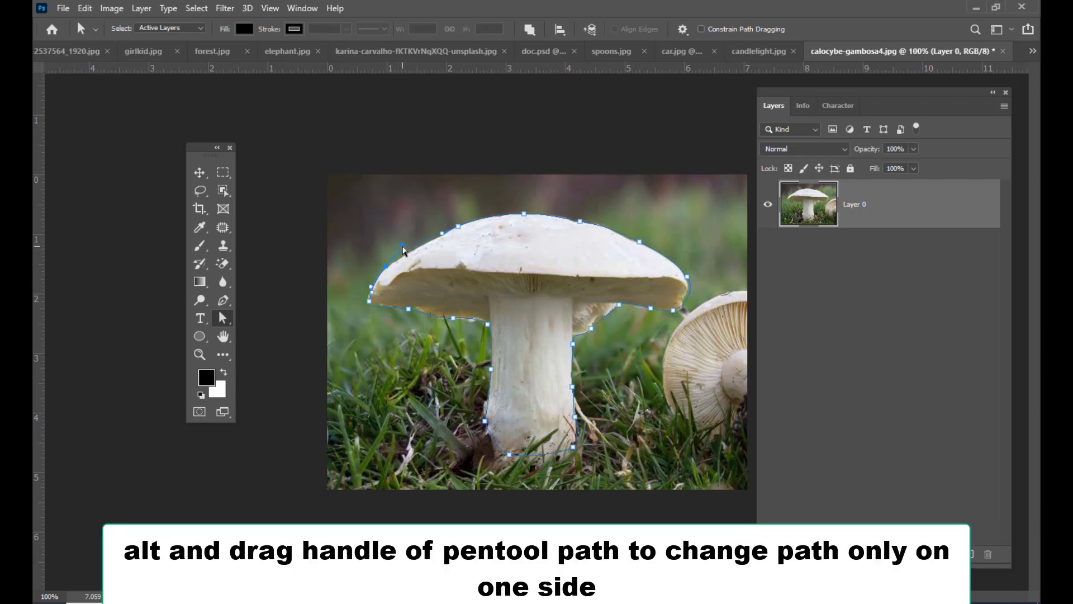
{"action": "key", "text": "alt"}
{"action": "left_click_drag", "start_coordinate": [404, 250], "coordinate": [408, 255]}
{"action": "left_click_drag", "start_coordinate": [405, 237], "coordinate": [409, 241]}
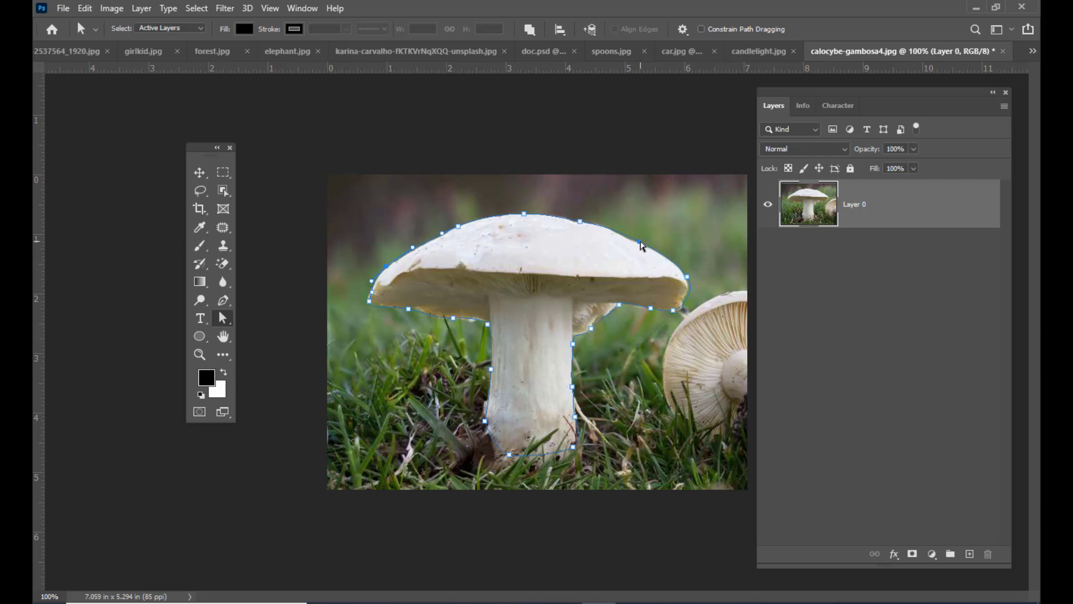
- Refine the anchor and handles at the cap's right rim so the curve hugs the mushroom edge
{"action": "left_click", "coordinate": [689, 279]}
{"action": "mouse_move", "coordinate": [690, 280]}
{"action": "left_mouse_down"}
{"action": "mouse_move", "coordinate": [703, 300]}
{"action": "mouse_move", "coordinate": [688, 279]}
{"action": "left_mouse_up"}
{"action": "mouse_move", "coordinate": [696, 293]}
{"action": "left_mouse_down"}
{"action": "mouse_move", "coordinate": [703, 288]}
{"action": "mouse_move", "coordinate": [688, 292]}
{"action": "mouse_move", "coordinate": [702, 289]}
{"action": "mouse_move", "coordinate": [690, 291]}
{"action": "mouse_move", "coordinate": [672, 261]}
{"action": "mouse_move", "coordinate": [687, 277]}
{"action": "left_mouse_up"}
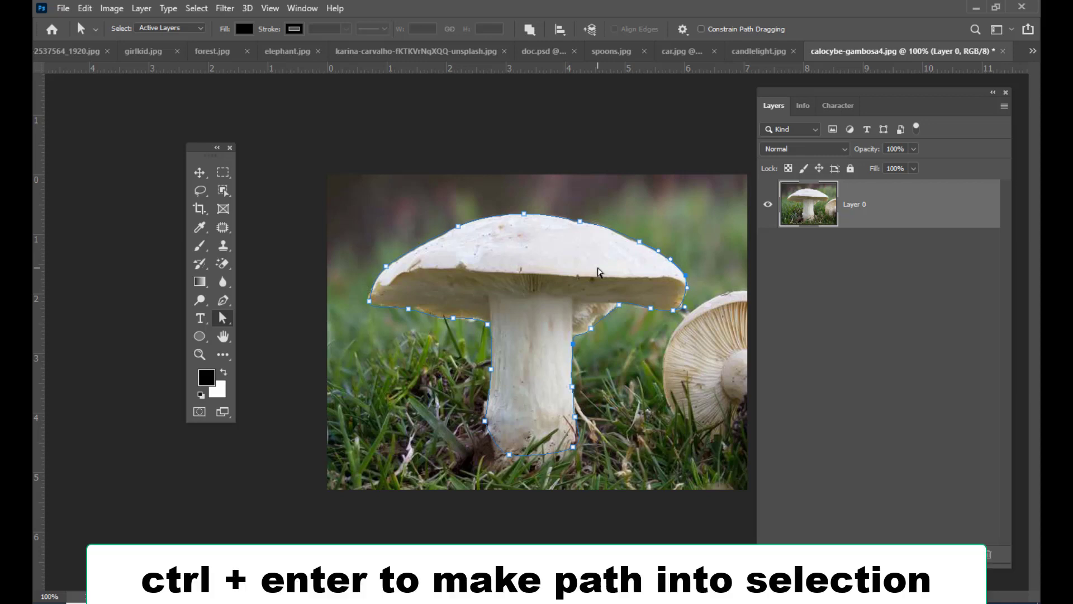
- Convert the mushroom path into a selection and reposition the selected mushroom with the Move tool
{"action": "key", "text": "ctrl+Return"}
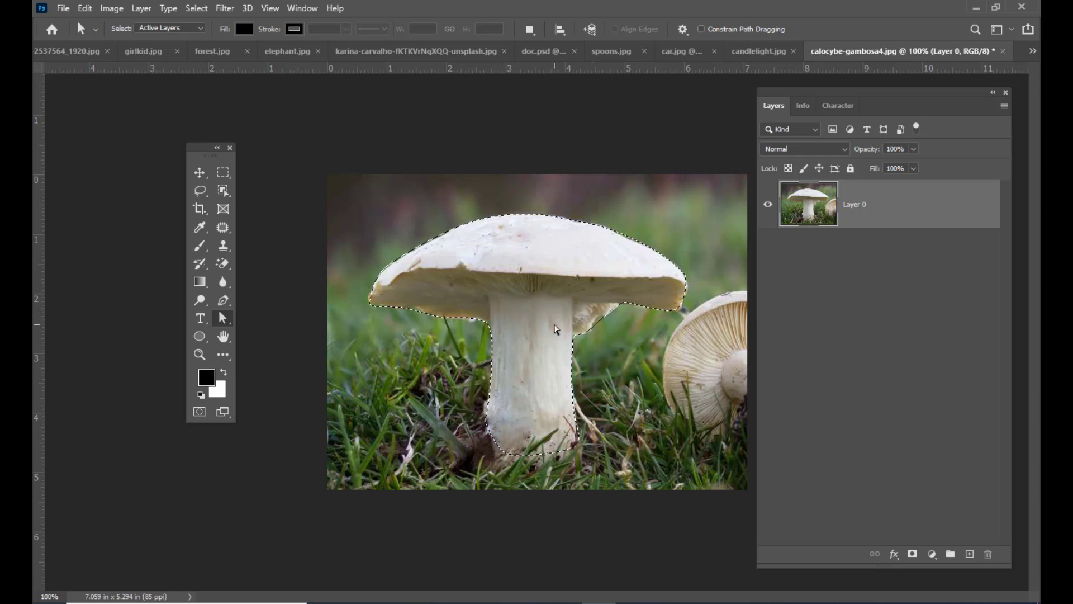
{"action": "key", "text": "v"}
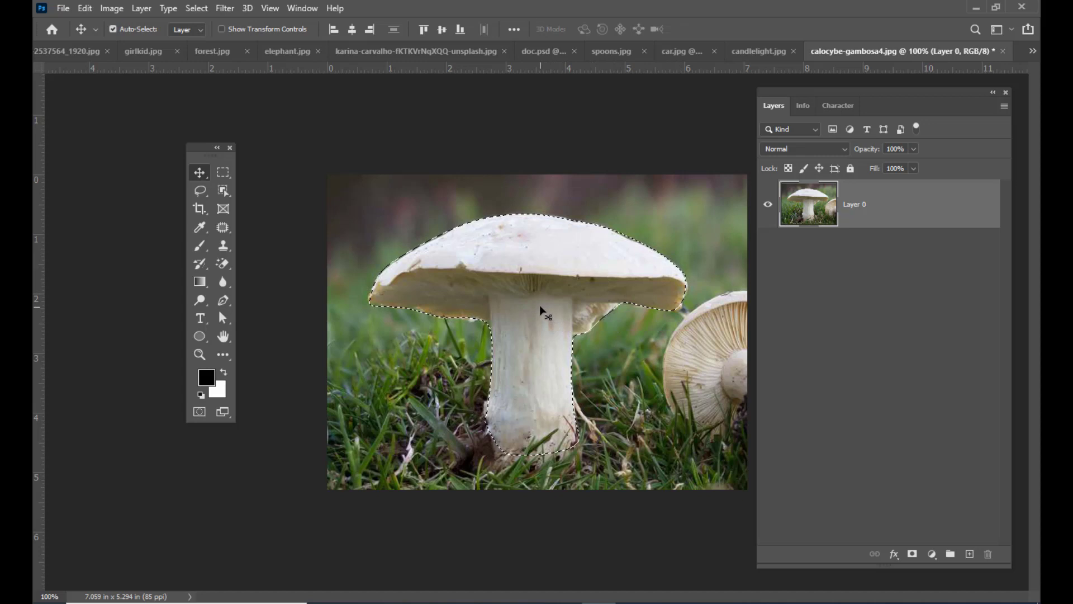
{"action": "left_click_drag", "start_coordinate": [540, 306], "coordinate": [389, 439]}
{"action": "left_click_drag", "start_coordinate": [498, 435], "coordinate": [625, 252]}
{"action": "left_click_drag", "start_coordinate": [886, 346], "coordinate": [875, 188]}
{"action": "left_click_drag", "start_coordinate": [612, 258], "coordinate": [593, 418]}
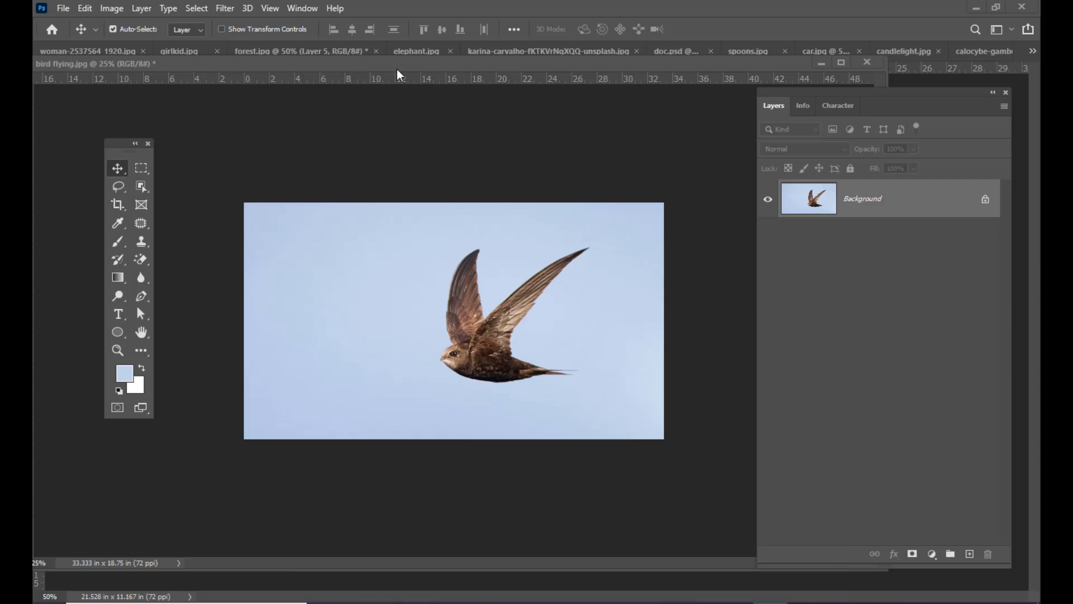
{"action": "mouse_move", "coordinate": [397, 69]}
{"action": "left_mouse_down"}
{"action": "mouse_move", "coordinate": [422, 55]}
{"action": "mouse_move", "coordinate": [410, 70]}
{"action": "left_mouse_up"}
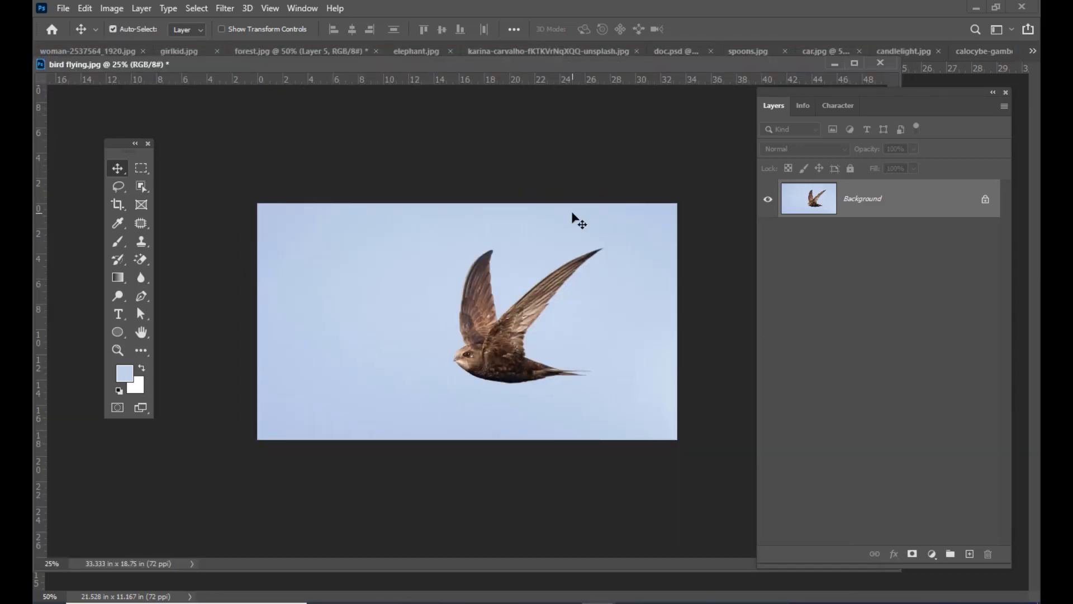
{"action": "left_click_drag", "start_coordinate": [270, 65], "coordinate": [231, 65]}
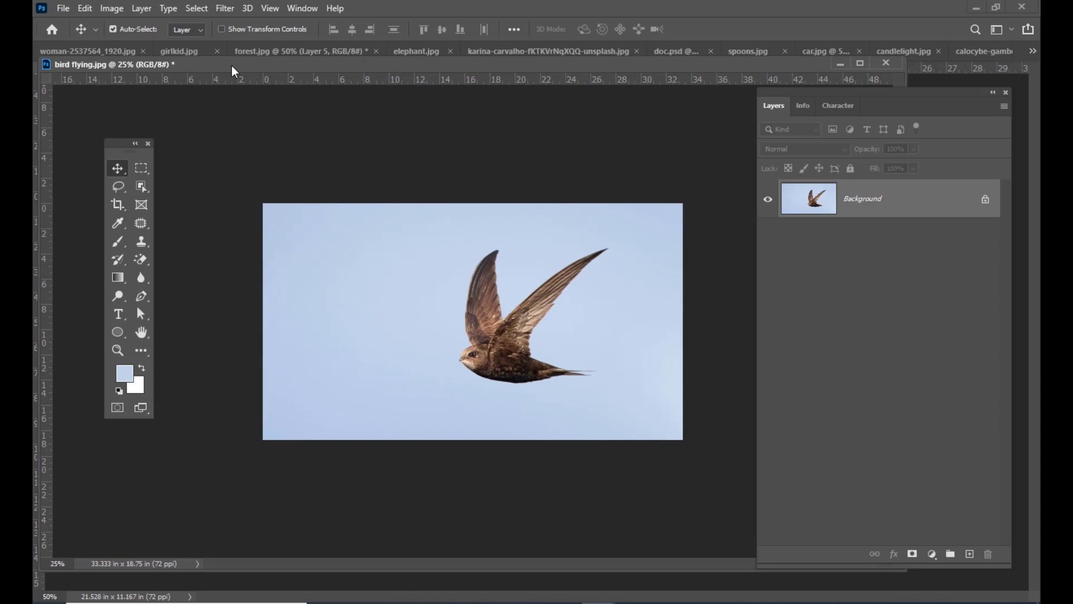
{"action": "left_click", "coordinate": [197, 10]}
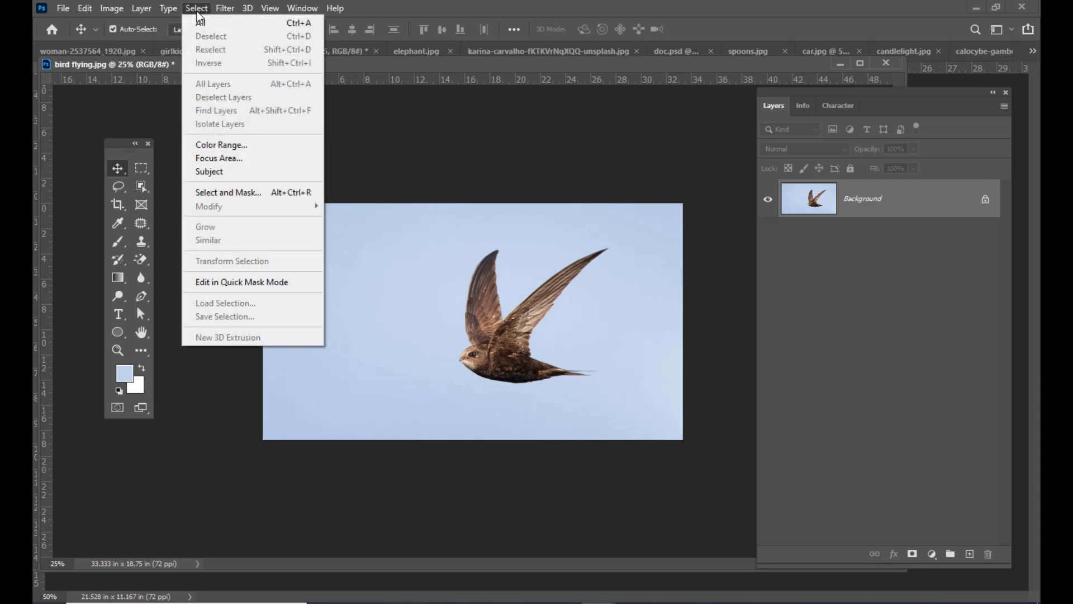
{"action": "left_click", "coordinate": [245, 146]}
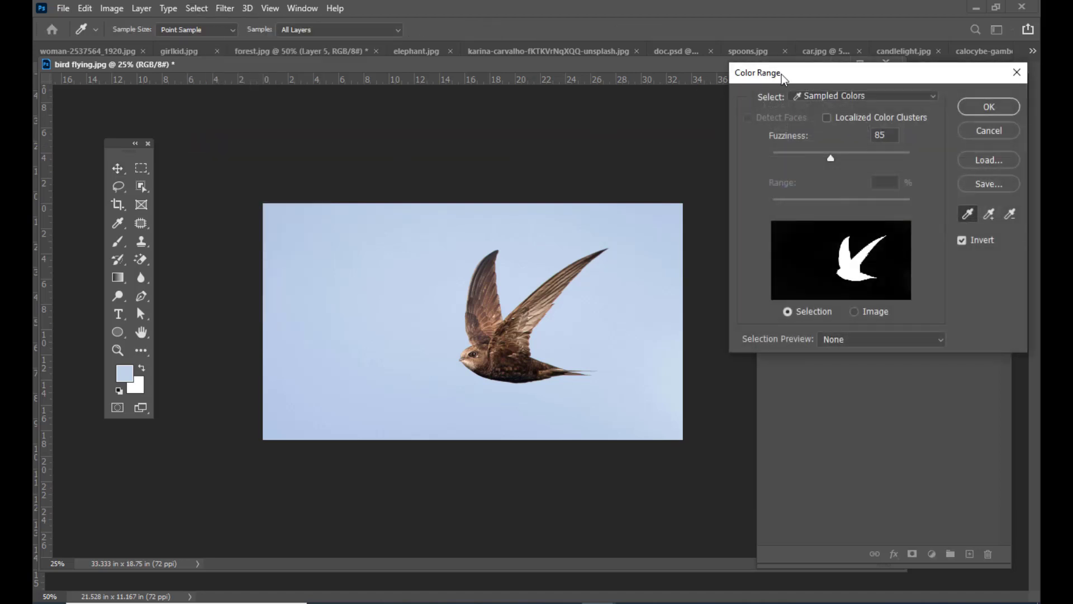
{"action": "left_click_drag", "start_coordinate": [786, 74], "coordinate": [654, 69]}
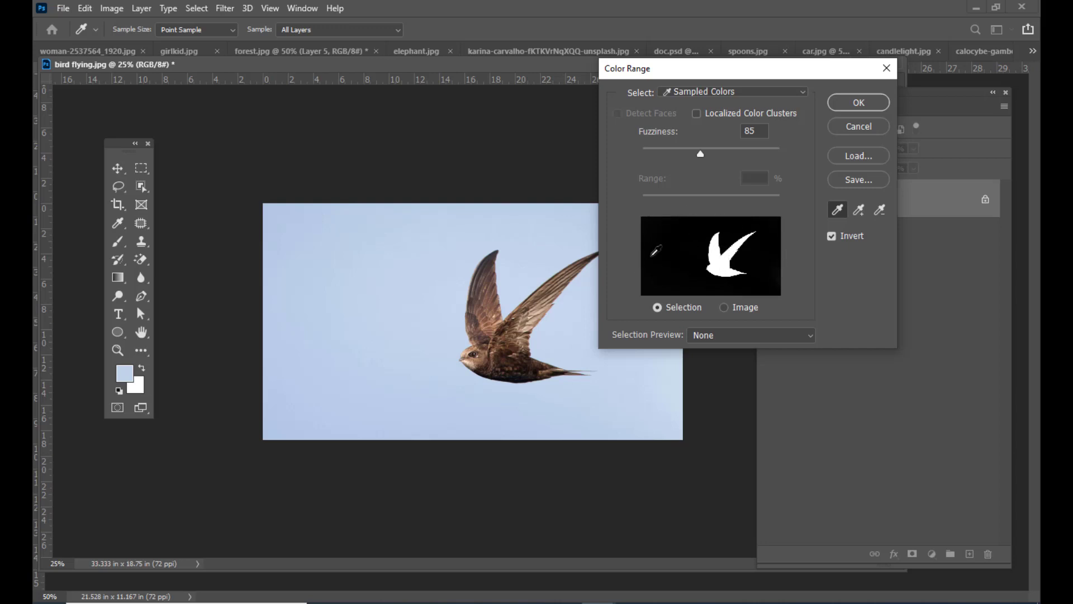
{"action": "left_click_drag", "start_coordinate": [770, 70], "coordinate": [675, 73]}
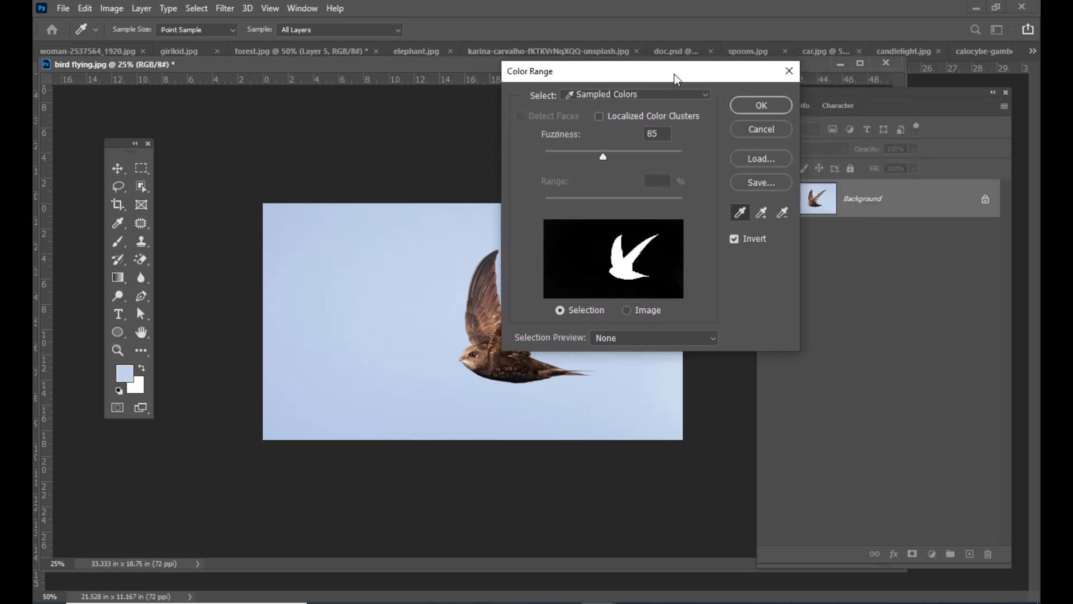
{"action": "left_click", "coordinate": [740, 126]}
- Unlock the bird image's Background layer and open Color Range with Invert turned off
{"action": "left_click", "coordinate": [985, 200]}
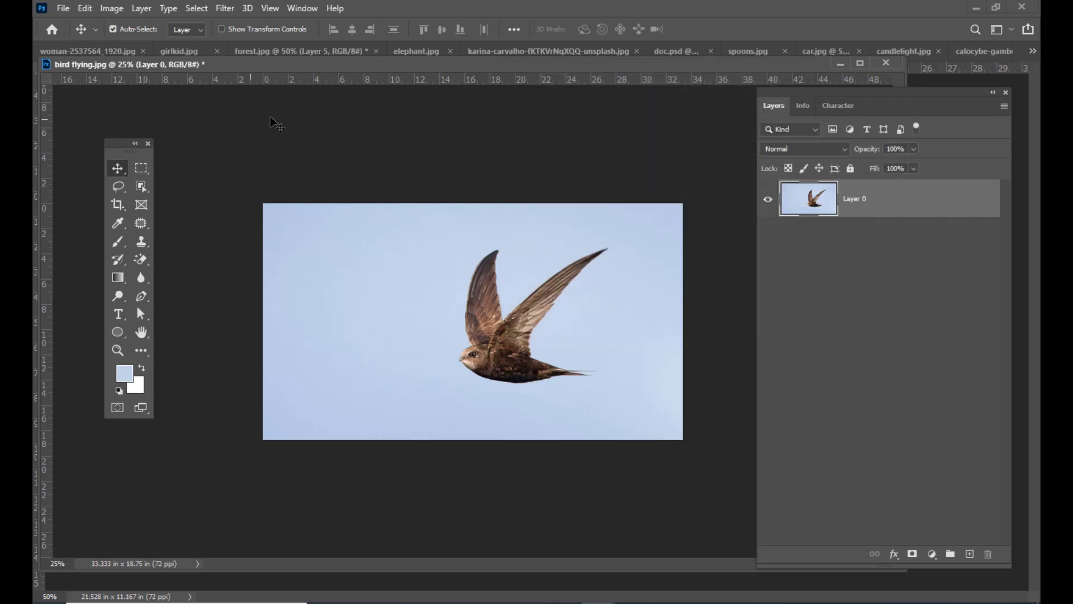
{"action": "left_click", "coordinate": [199, 9]}
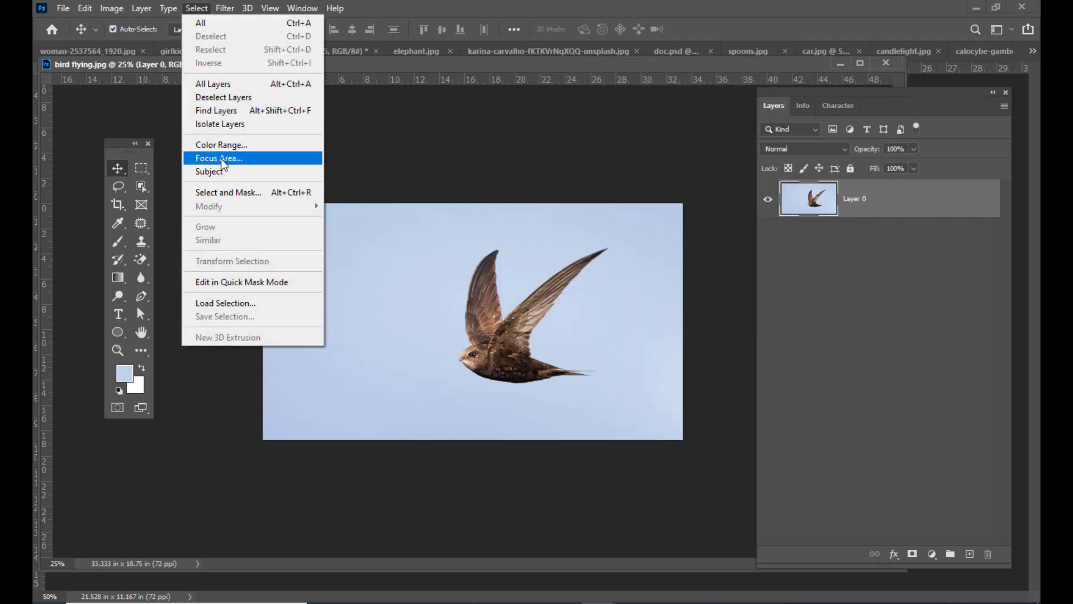
{"action": "left_click", "coordinate": [246, 147]}
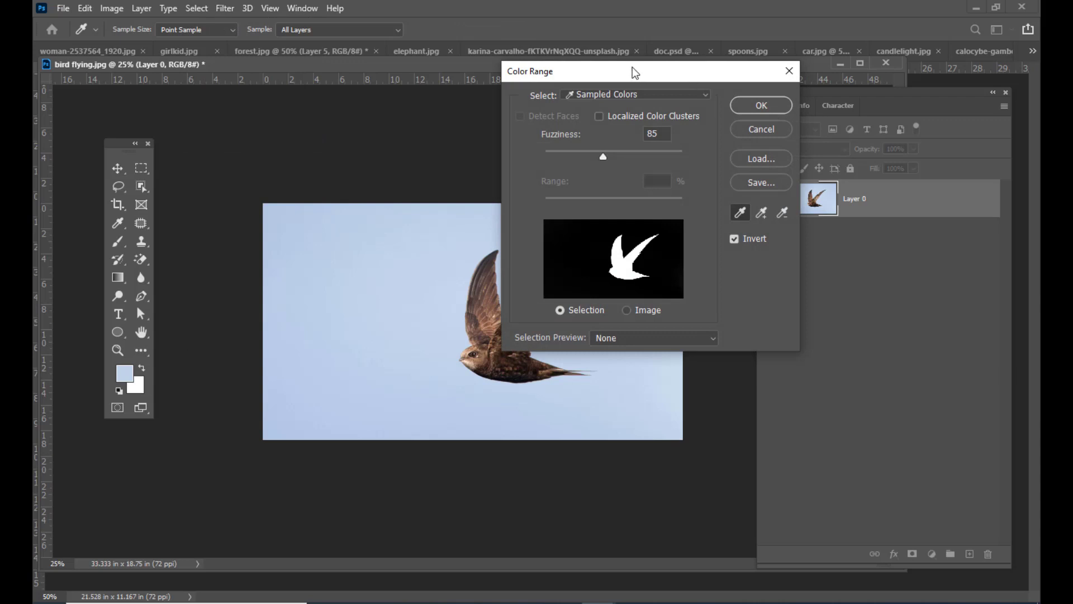
{"action": "left_click_drag", "start_coordinate": [631, 69], "coordinate": [701, 65]}
{"action": "left_click", "coordinate": [787, 231]}
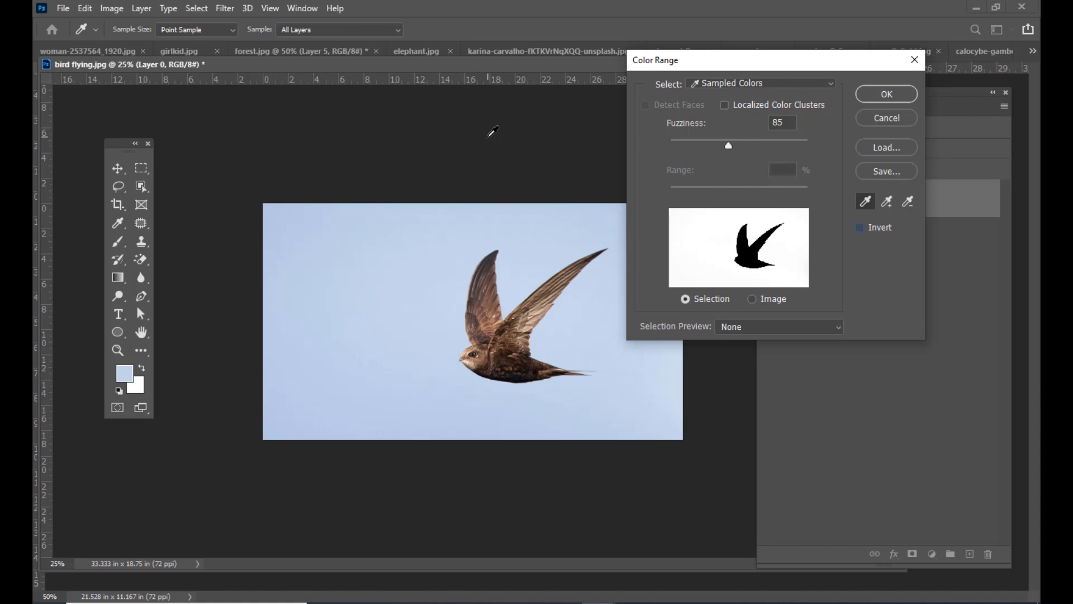
- Move the Color Range dialog clear of the bird and sample the light blue sky beside it
{"action": "left_click_drag", "start_coordinate": [671, 60], "coordinate": [710, 60]}
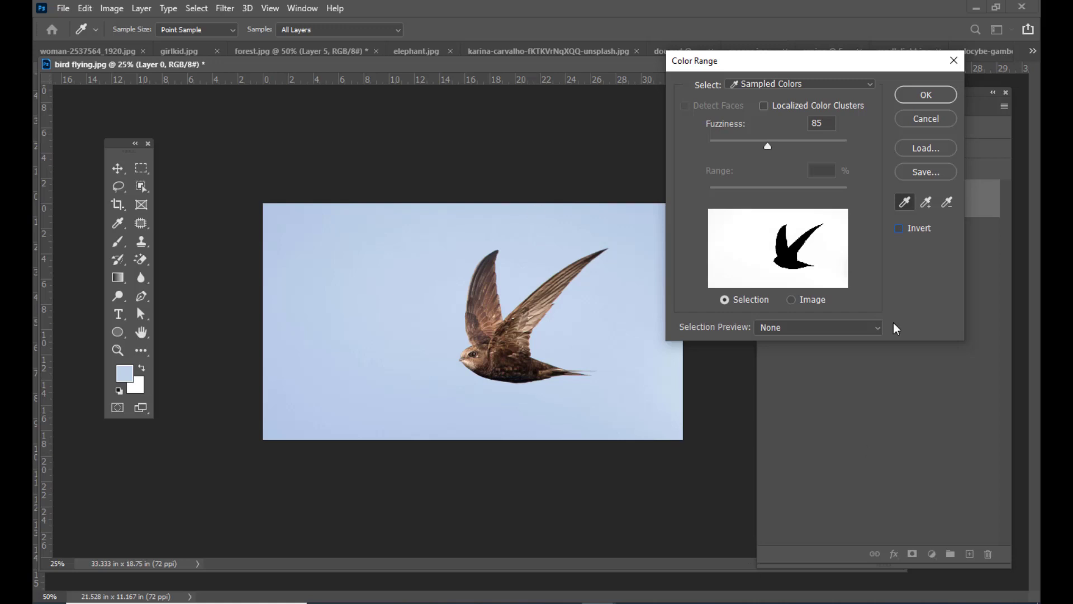
{"action": "left_click_drag", "start_coordinate": [774, 65], "coordinate": [783, 63]}
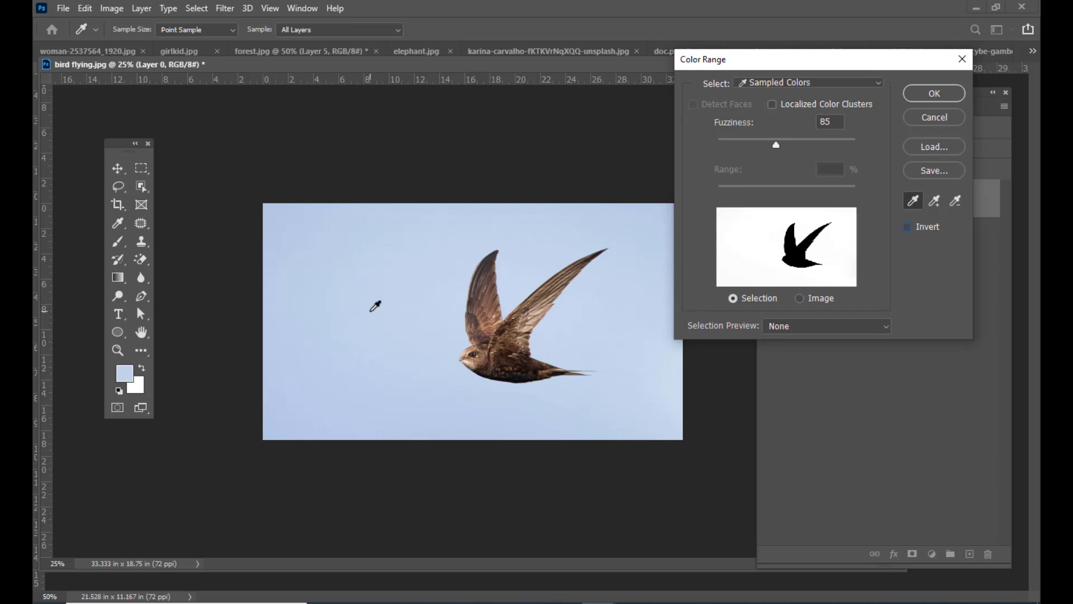
{"action": "left_click_drag", "start_coordinate": [753, 66], "coordinate": [747, 66]}
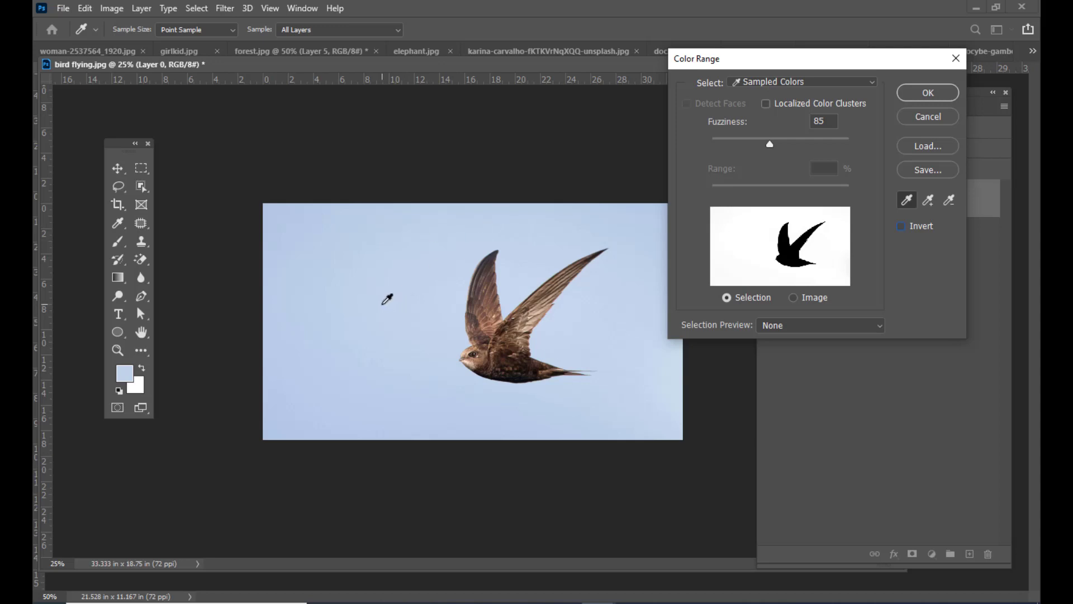
{"action": "left_click", "coordinate": [386, 300]}
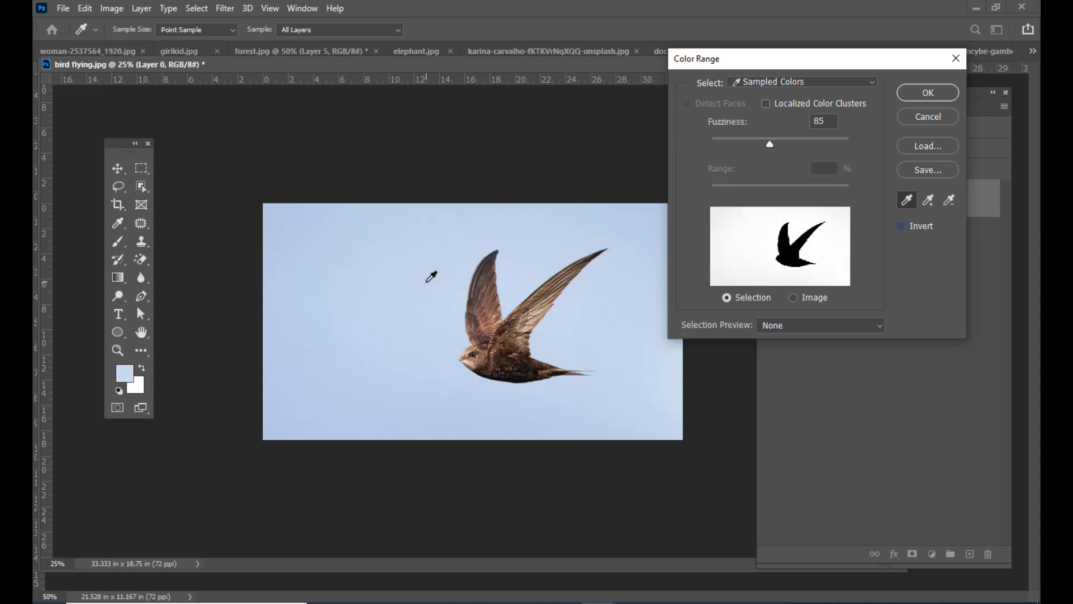
{"action": "left_click_drag", "start_coordinate": [800, 59], "coordinate": [785, 65]}
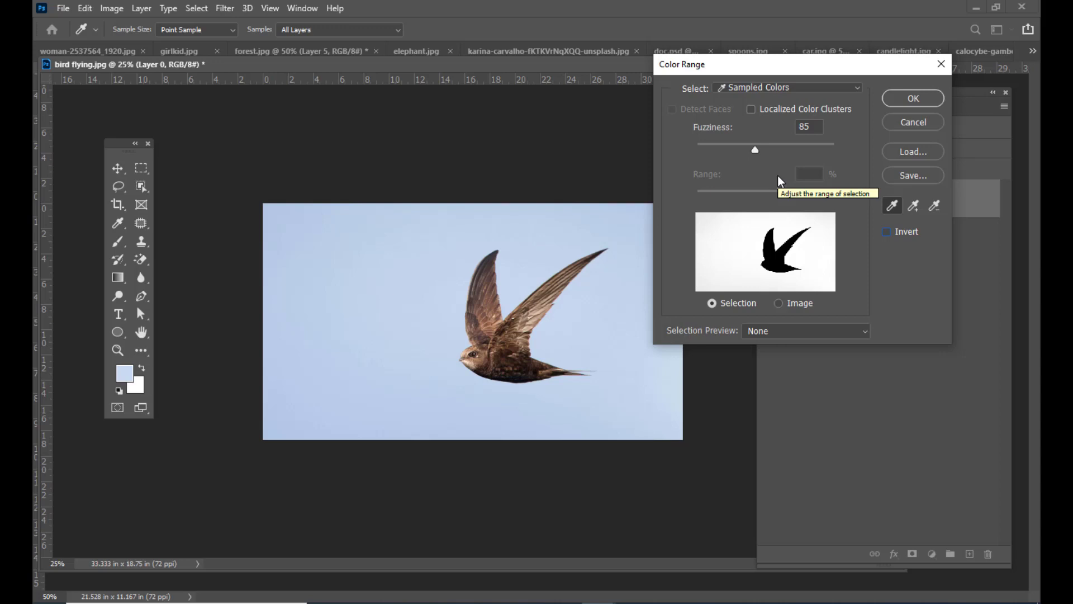
- Set the Color Range Fuzziness to 67
{"action": "left_click_drag", "start_coordinate": [756, 150], "coordinate": [713, 147]}
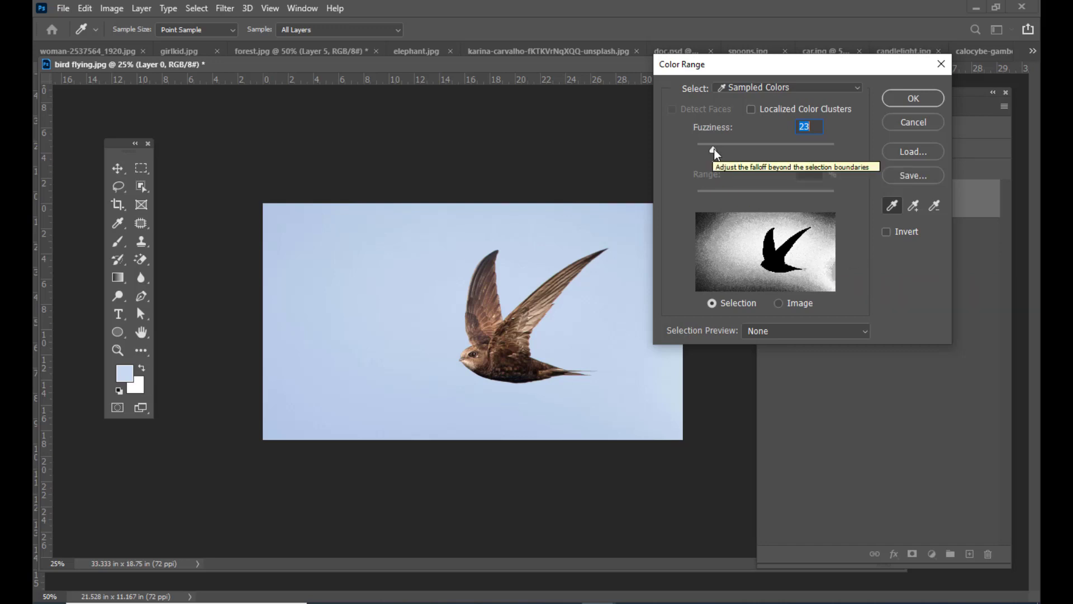
{"action": "left_click_drag", "start_coordinate": [714, 149], "coordinate": [744, 148]}
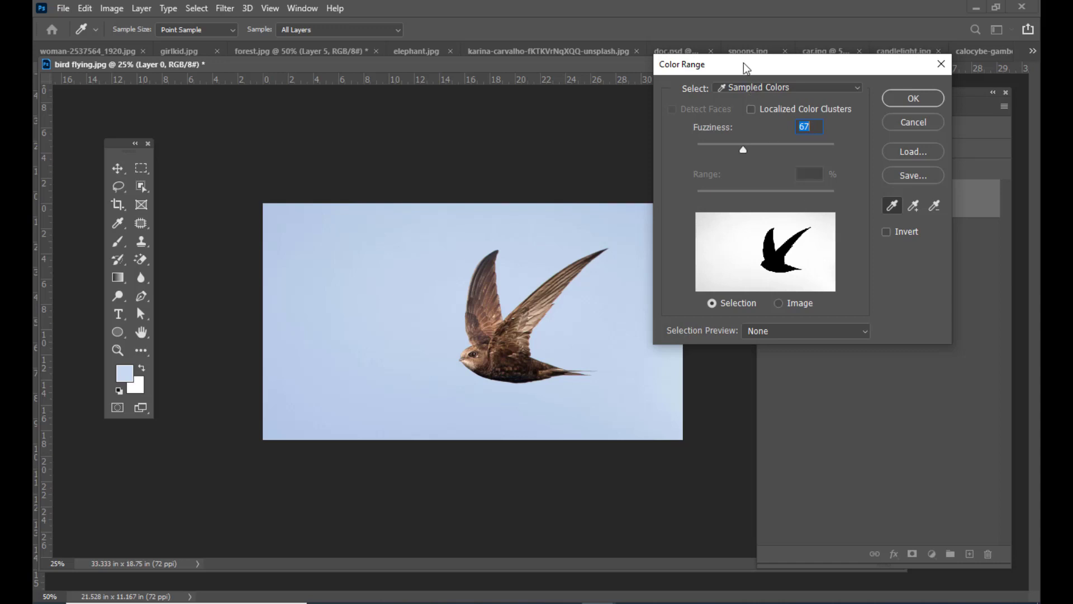
{"action": "left_click_drag", "start_coordinate": [744, 68], "coordinate": [735, 67]}
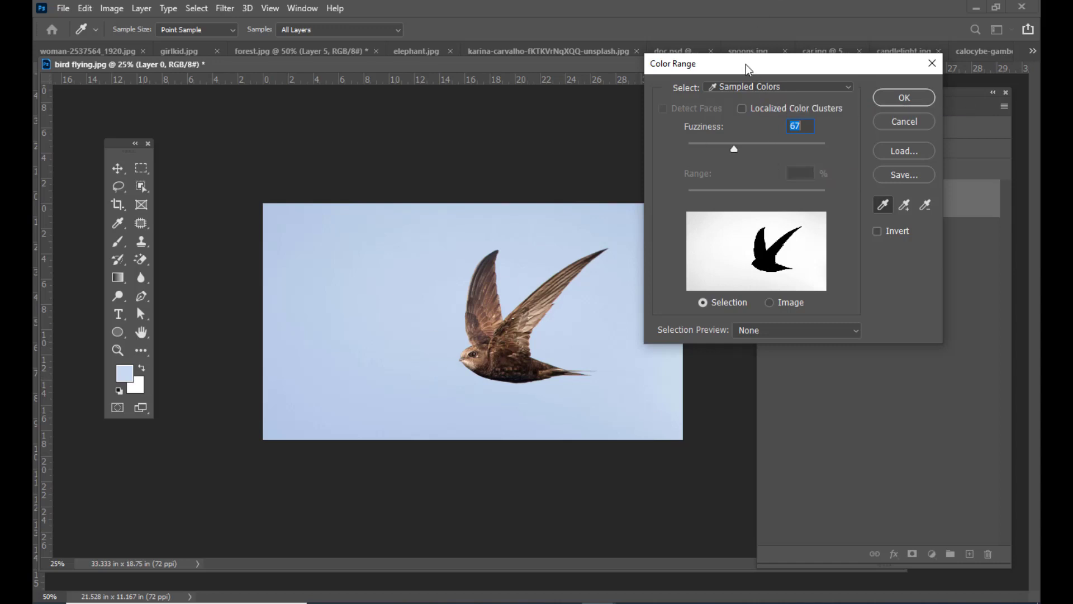
{"action": "left_click_drag", "start_coordinate": [748, 68], "coordinate": [714, 73]}
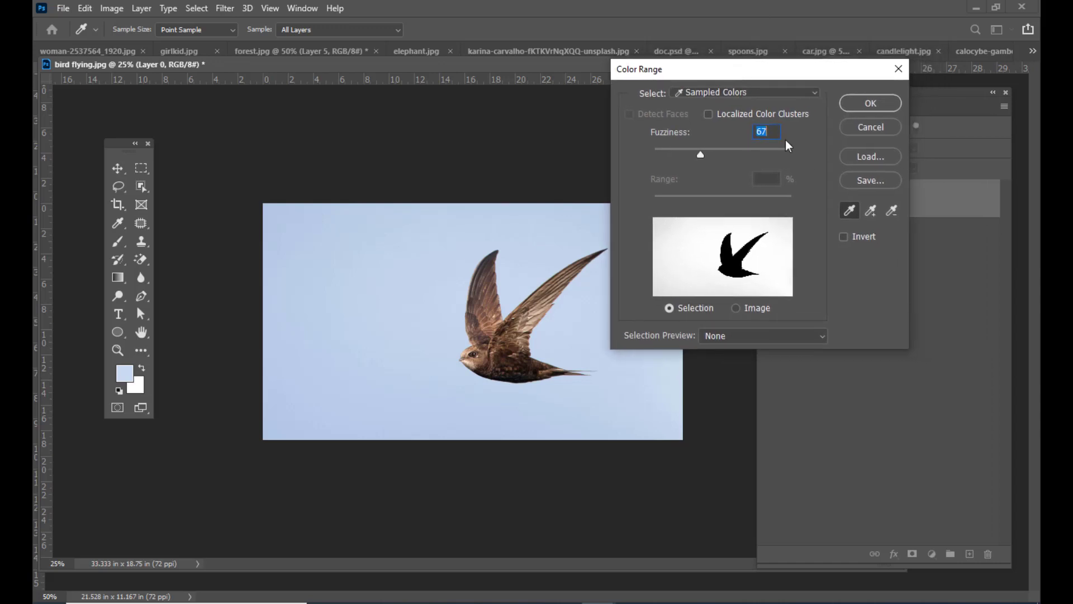
- Turn on Invert in Color Range and apply it to select the bird instead of the sky
{"action": "left_click", "coordinate": [843, 237]}
{"action": "left_click_drag", "start_coordinate": [705, 69], "coordinate": [693, 66]}
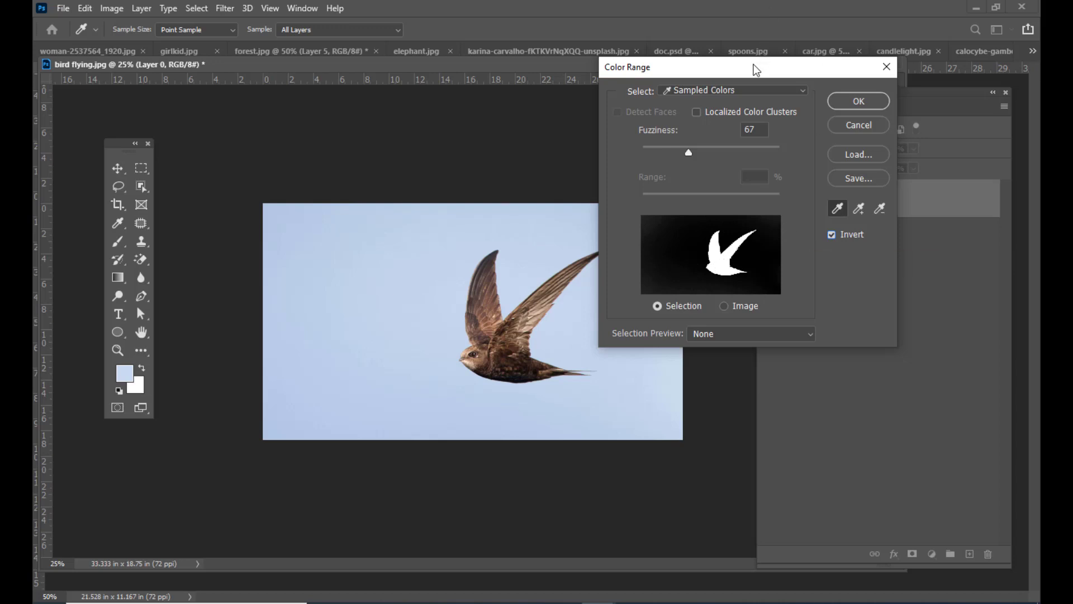
{"action": "left_click", "coordinate": [843, 103]}
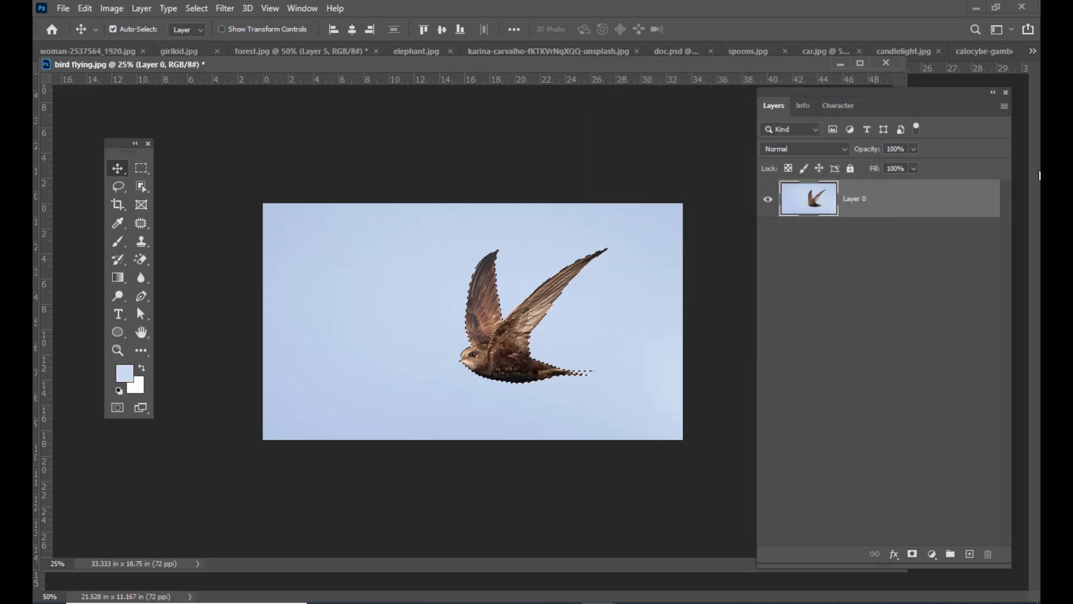